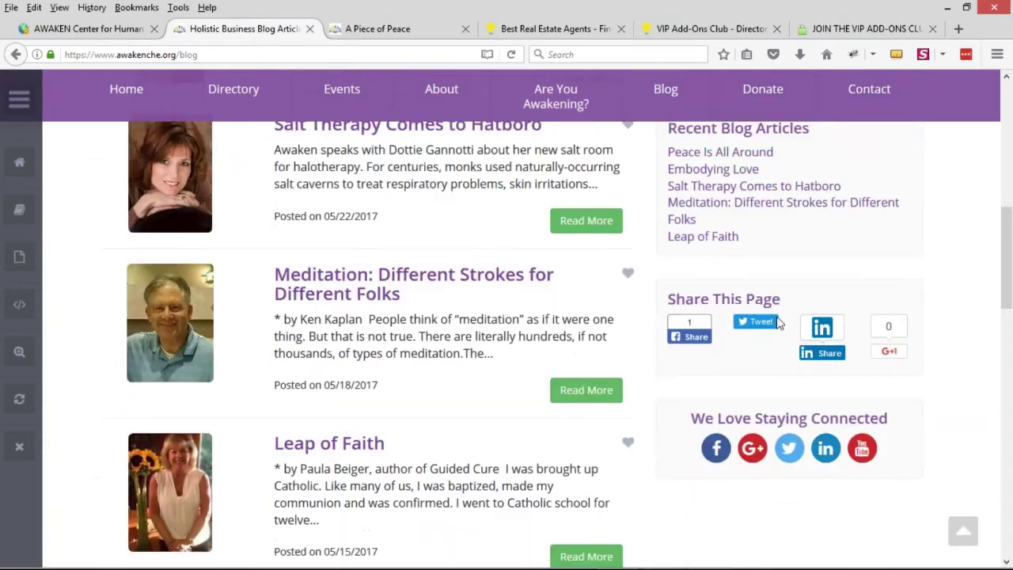
Step: Compare the sidebar on the Awaken blog listing with the sidebar on the Peace Is All Around article page
scroll(784, 339, up, 10)
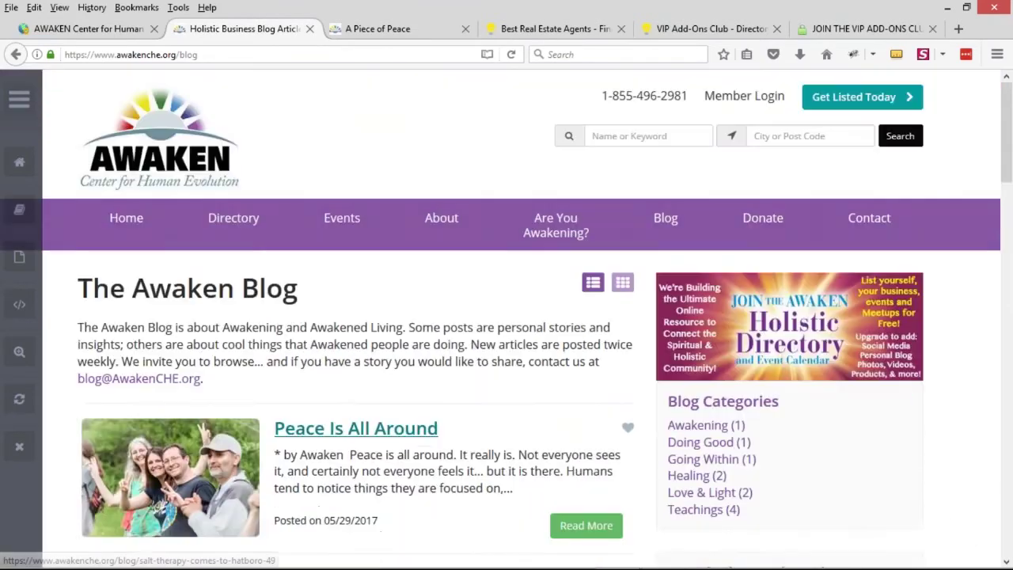
click(344, 30)
scroll(771, 286, down, 10)
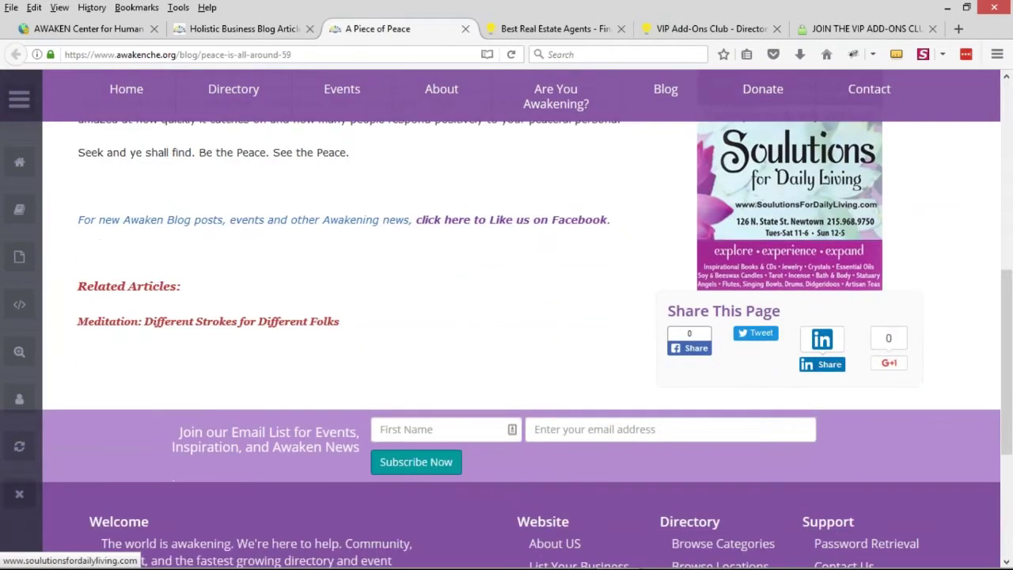
scroll(849, 356, up, 5)
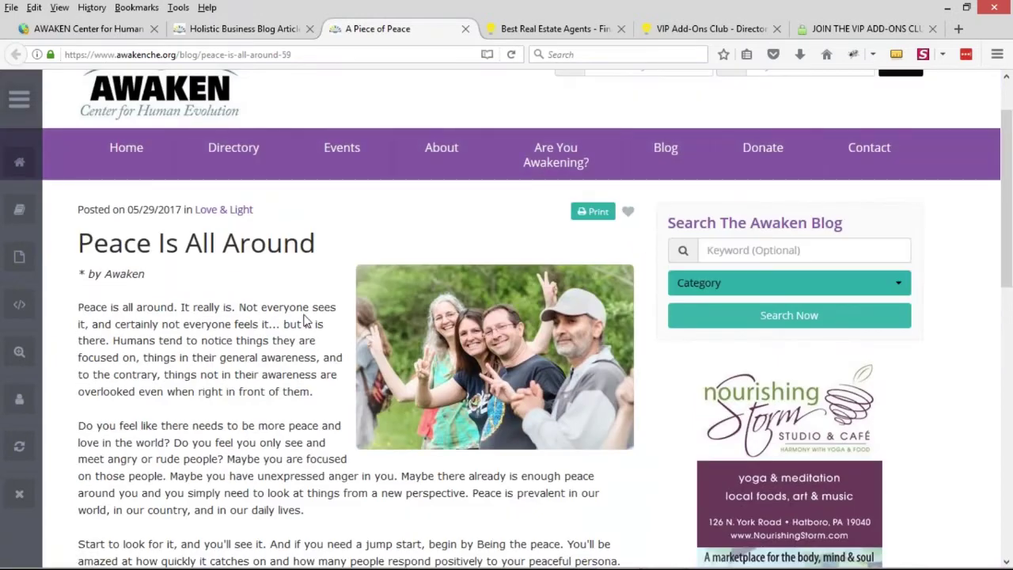
click(261, 33)
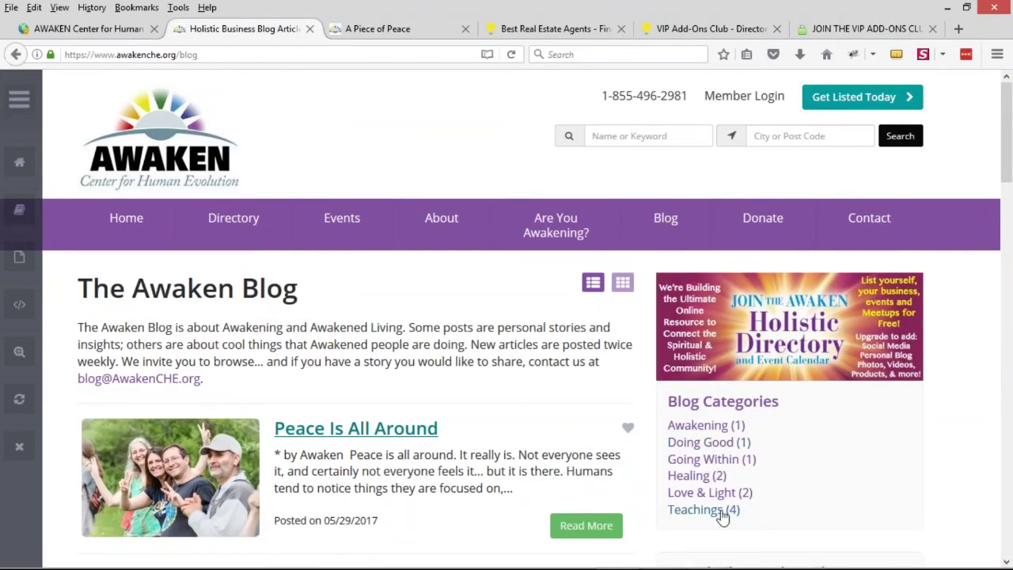
scroll(712, 420, down, 2)
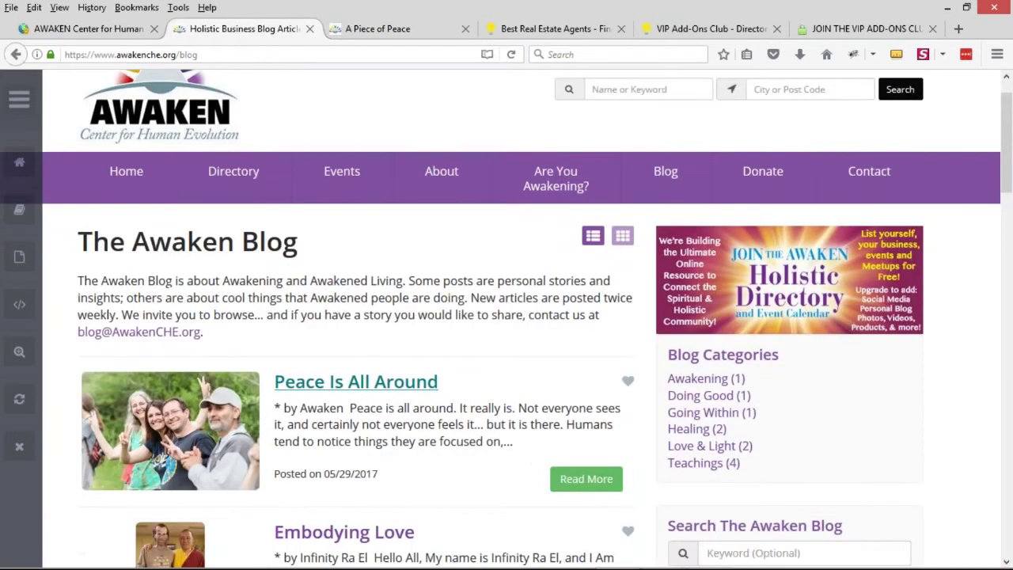
scroll(776, 400, up, 2)
Step: Switch to the directory admin site and open the list of post types in the post settings
click(83, 32)
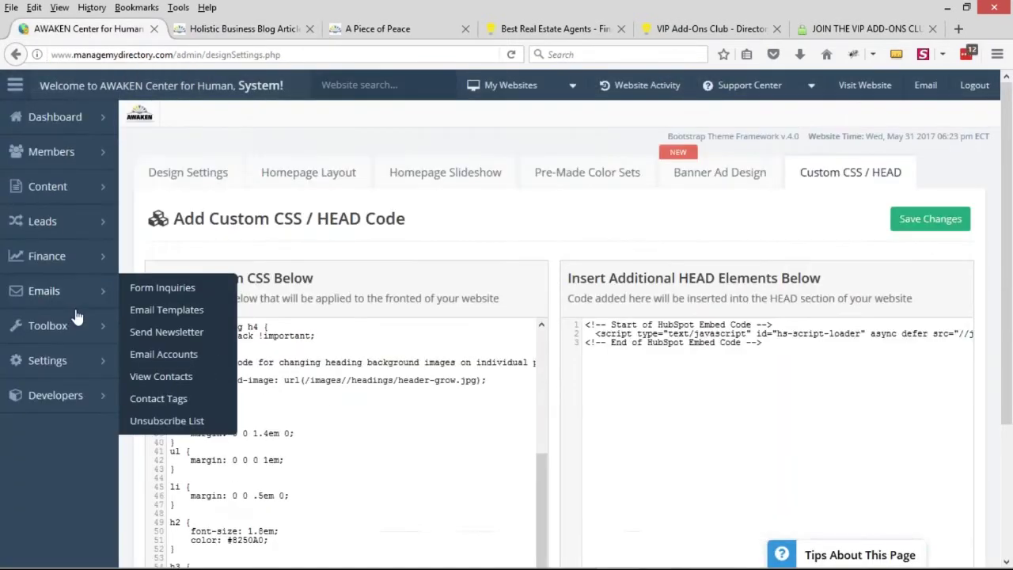
mouse_move(50, 185)
click(170, 249)
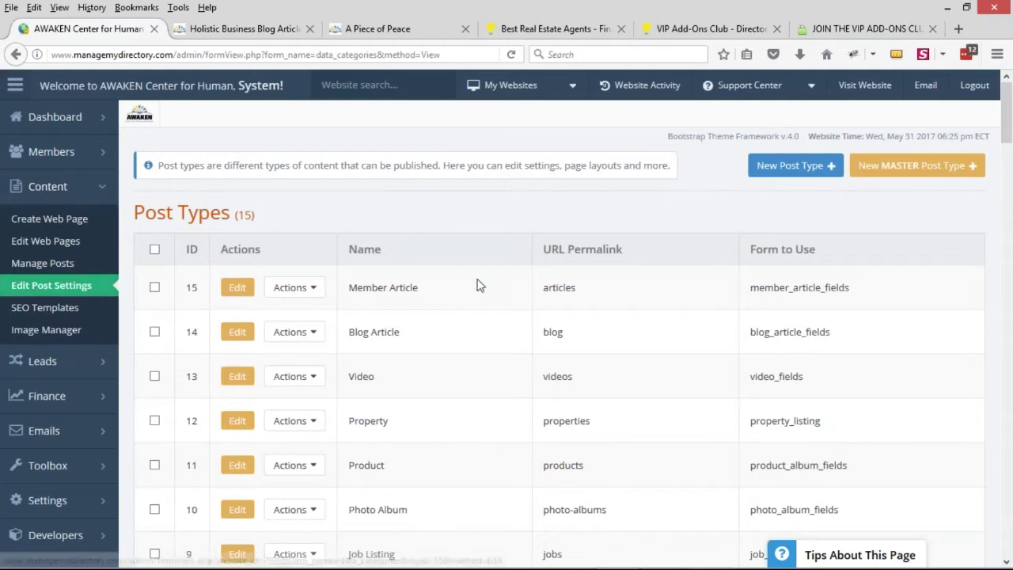
mouse_move(95, 430)
click(60, 465)
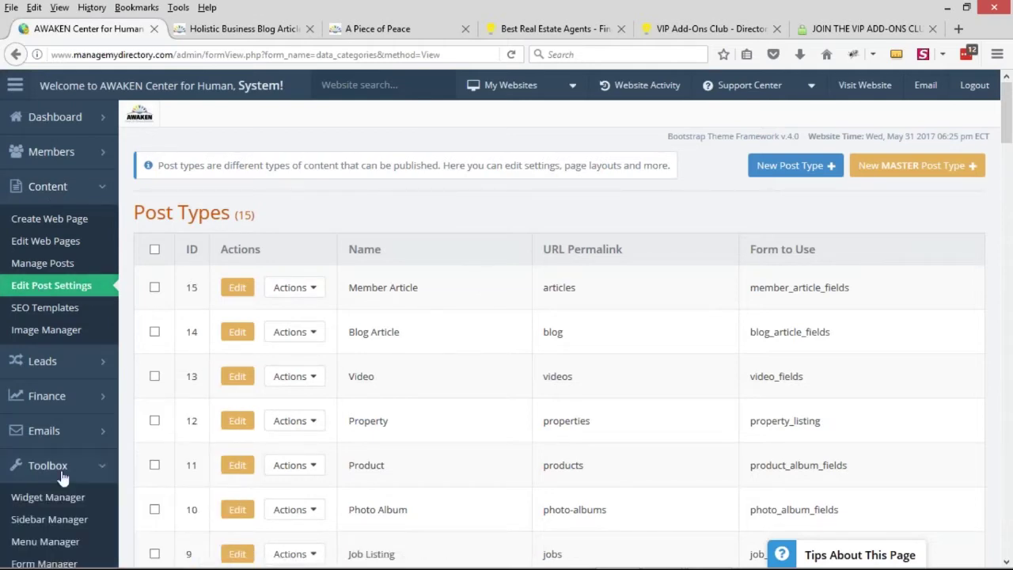
scroll(68, 459, down, 2)
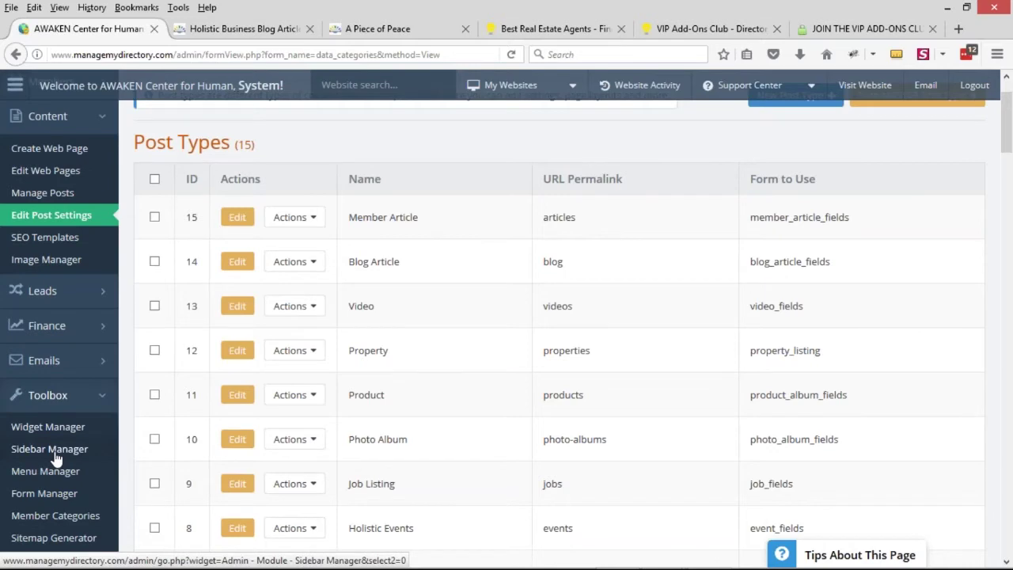
scroll(215, 356, up, 2)
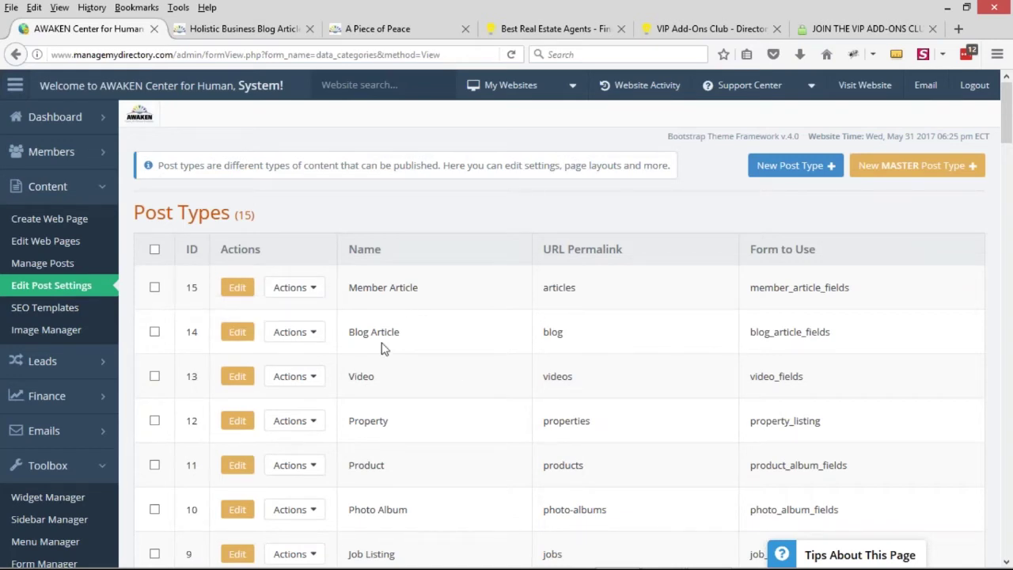
Step: Open the Blog Article post type for editing and check which sidebar its Search Results Design uses
drag(818, 331, 781, 331)
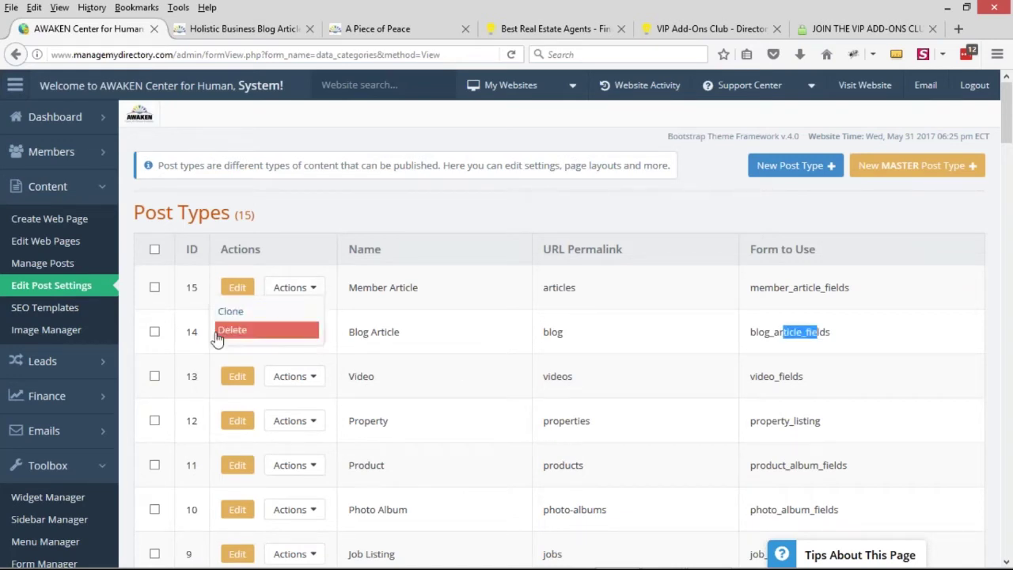
click(240, 339)
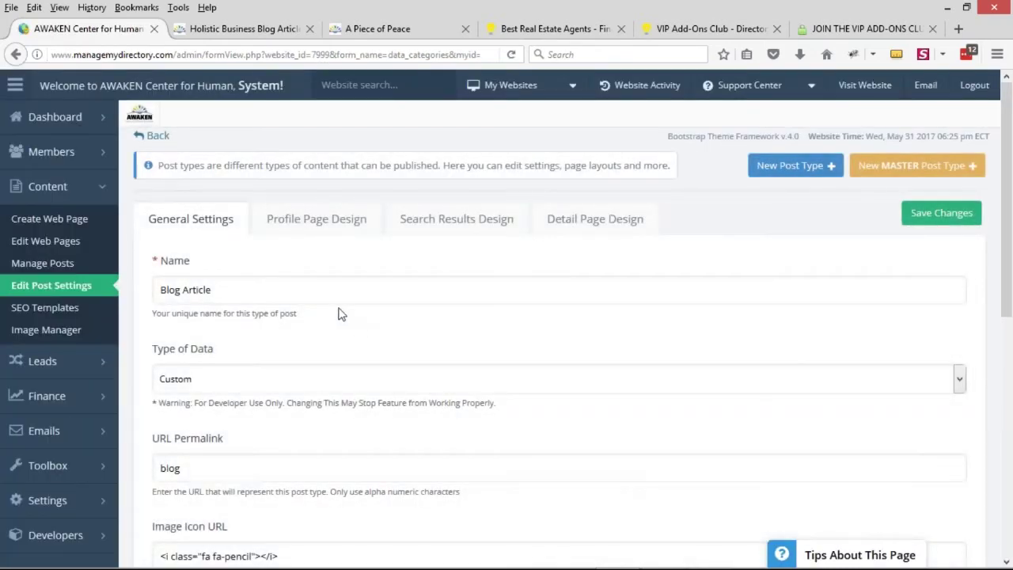
click(458, 229)
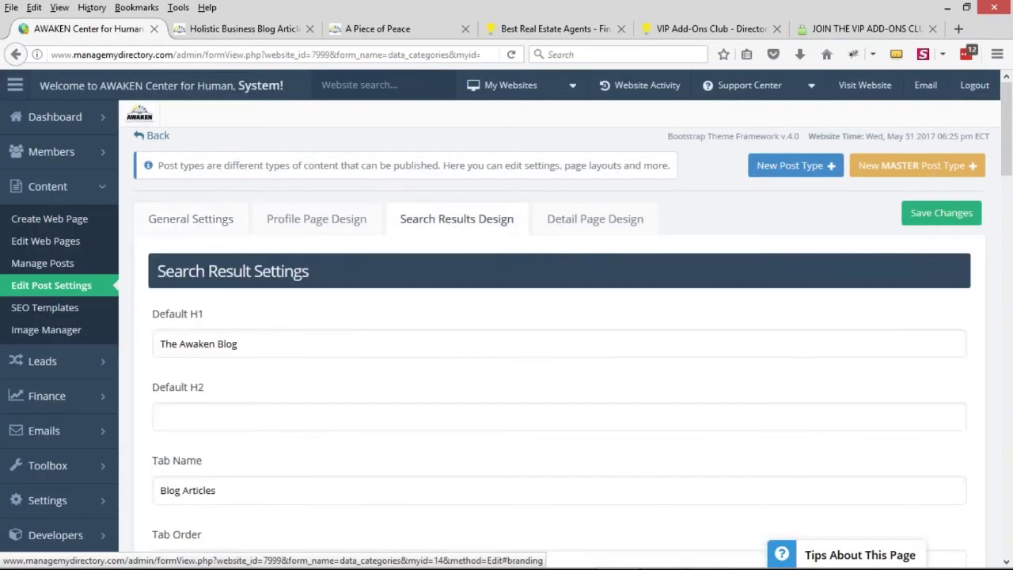
scroll(129, 301, down, 15)
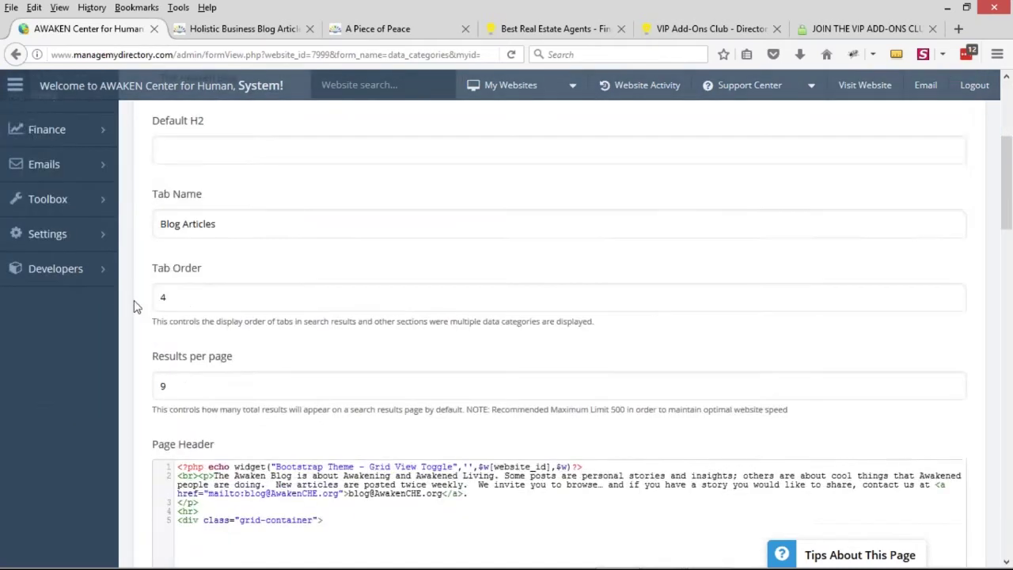
scroll(129, 308, down, 10)
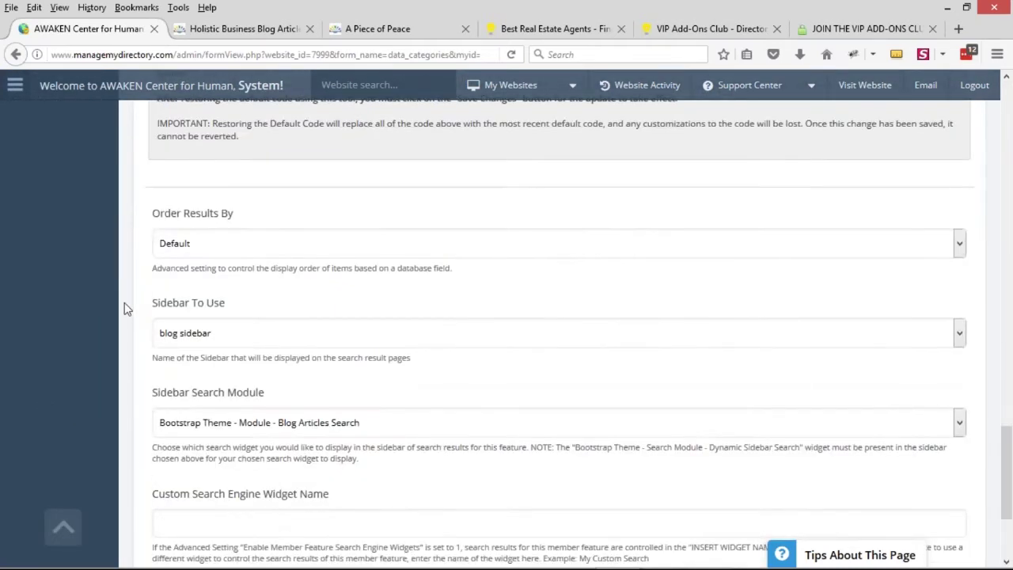
drag(153, 235, 245, 239)
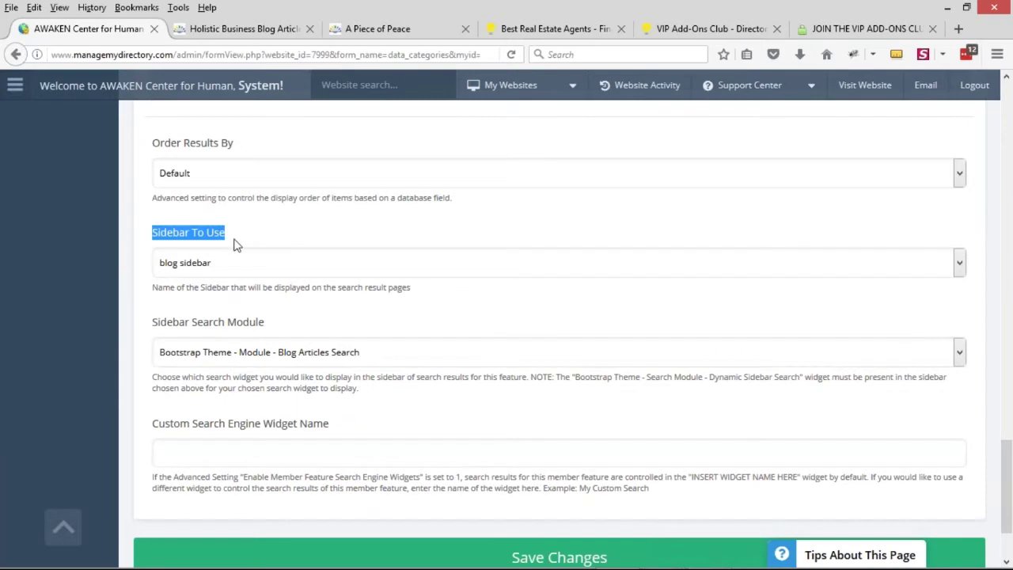
click(177, 270)
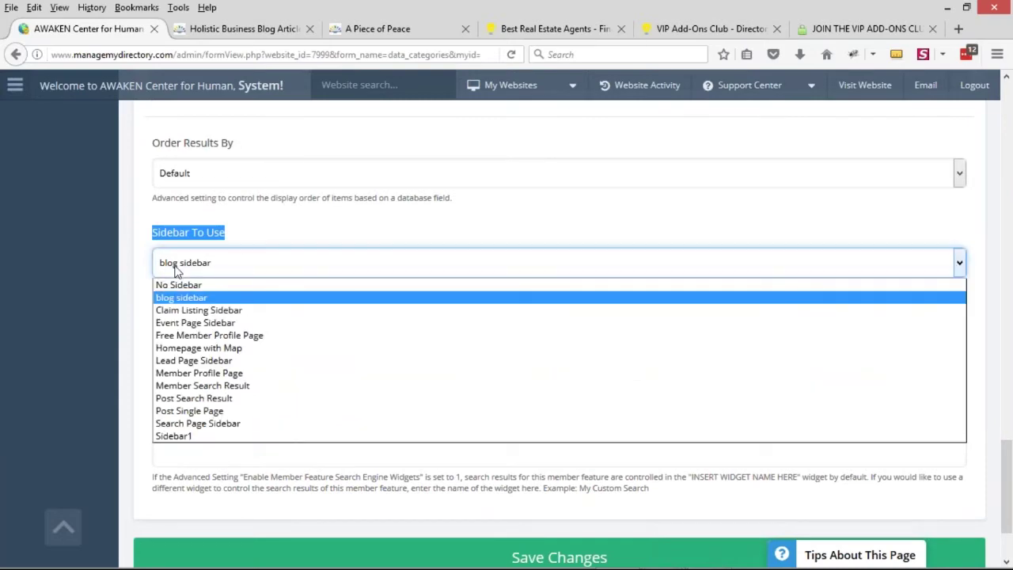
click(177, 271)
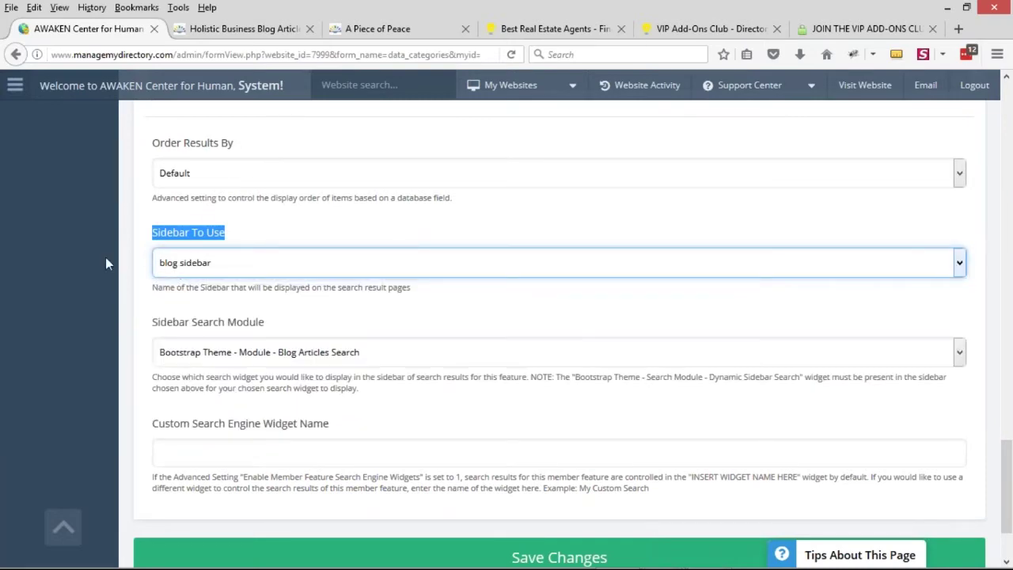
Step: Open the Blog Article's Detail Page Design and look at the article page content that this layout controls
scroll(136, 291, up, 20)
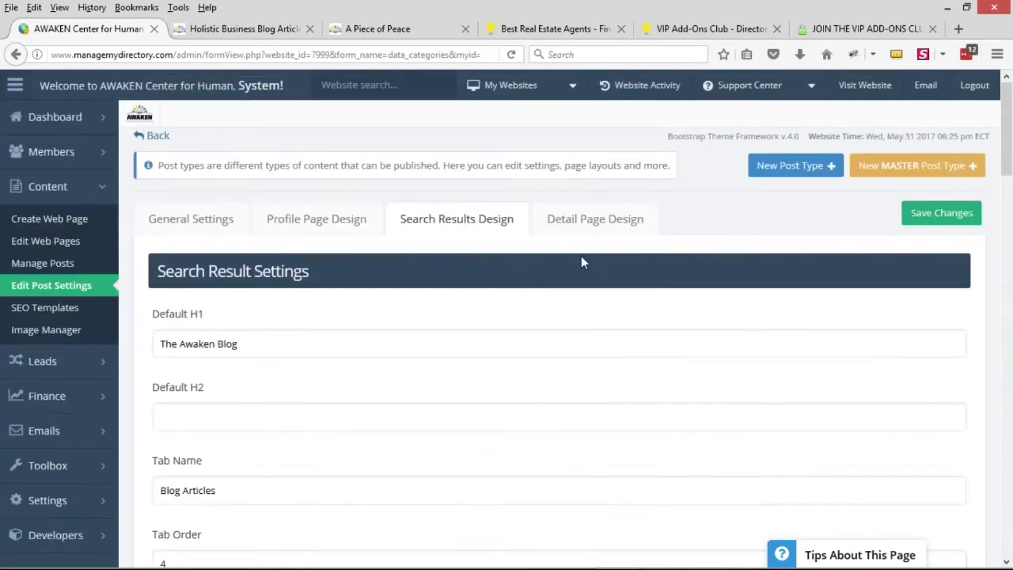
click(595, 219)
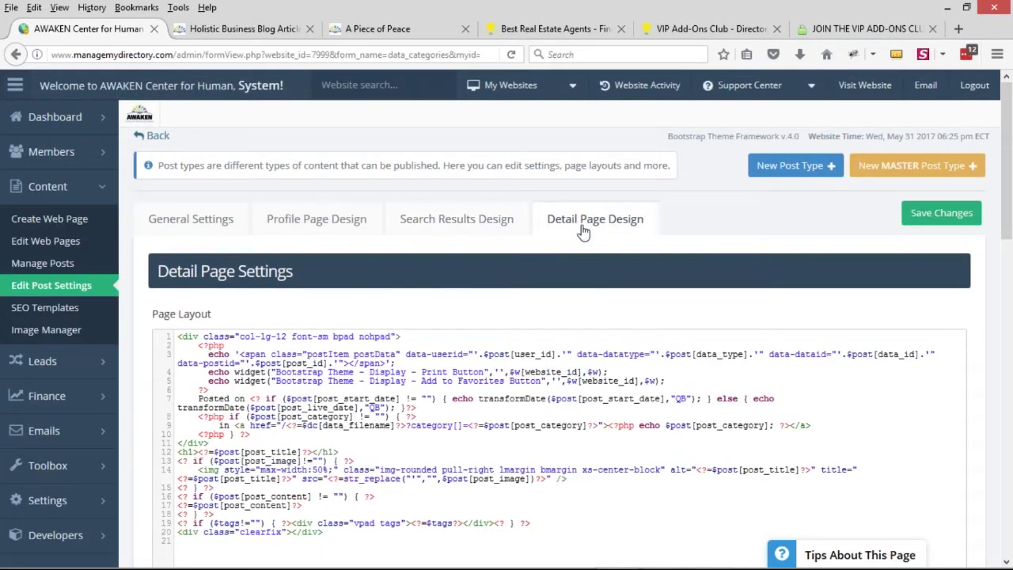
click(378, 29)
drag(84, 245, 619, 477)
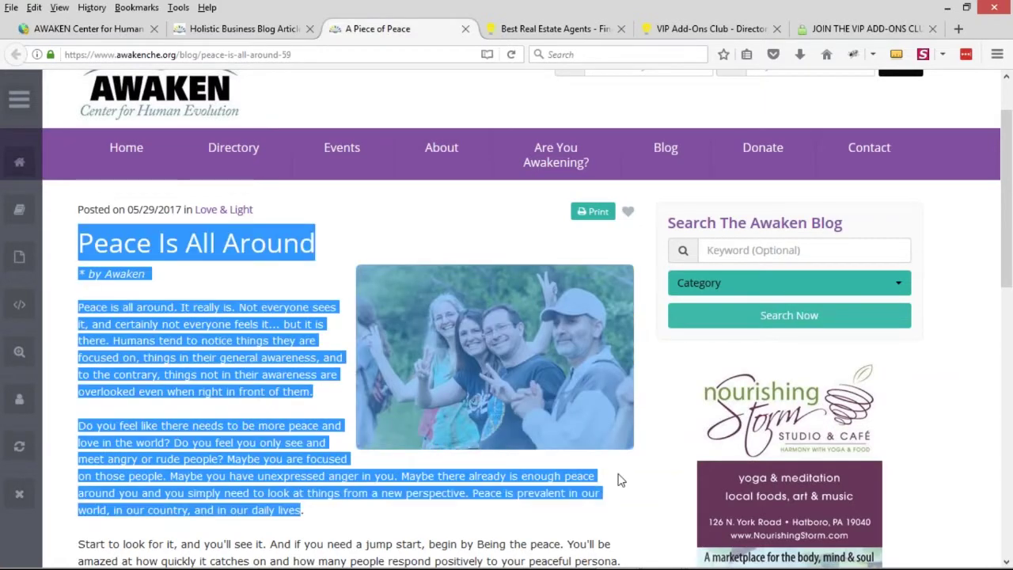
click(87, 29)
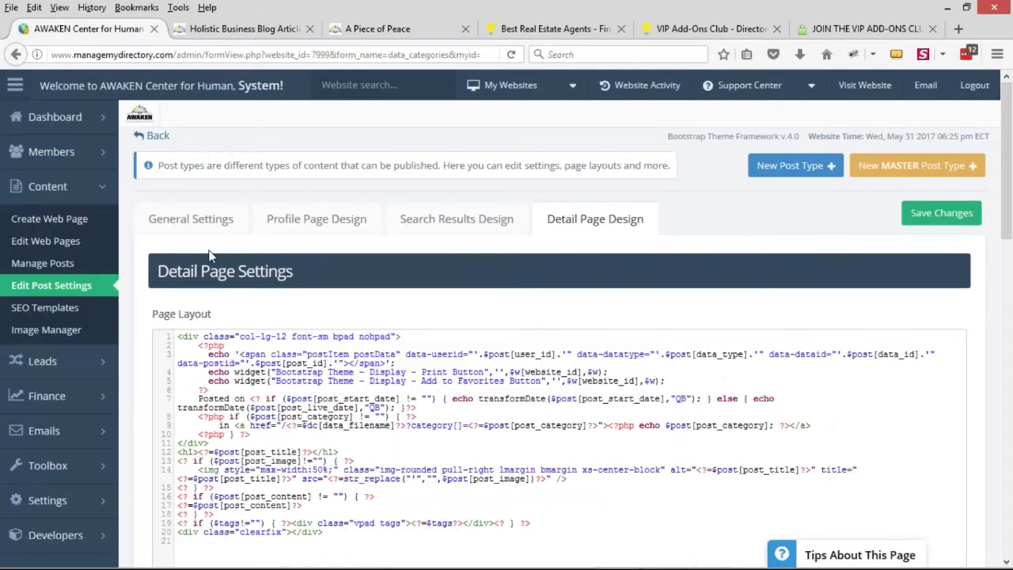
Step: Set Sidebar To Use for the Blog Article detail page to blog sidebar and save the changes
scroll(139, 292, down, 10)
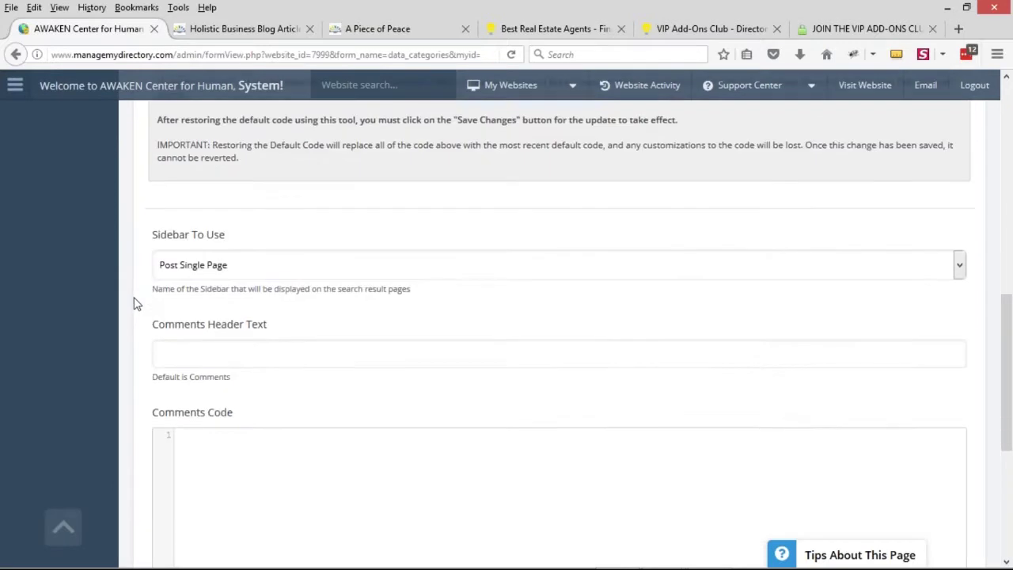
scroll(134, 304, down, 1)
drag(153, 217, 224, 238)
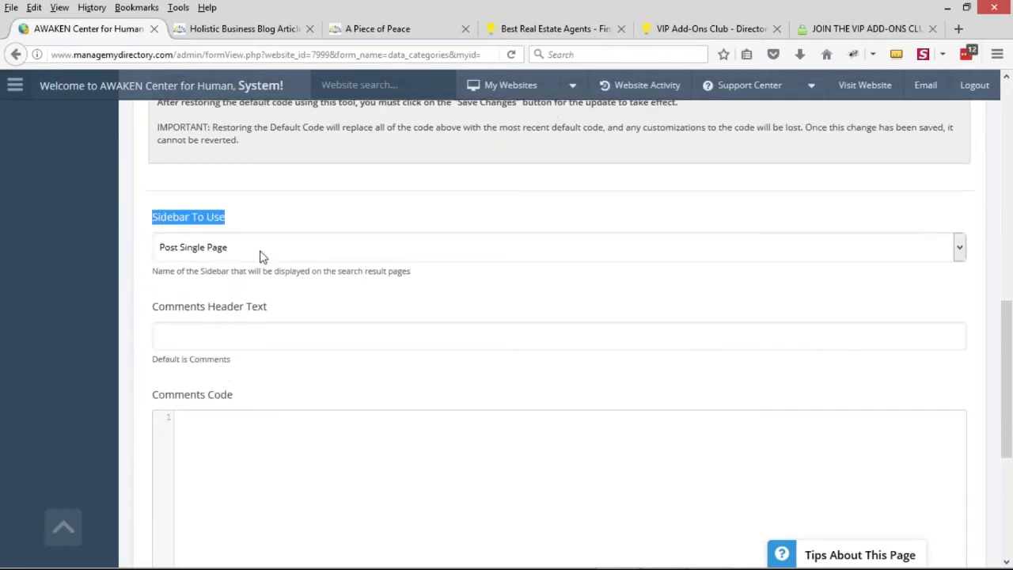
click(262, 256)
click(196, 282)
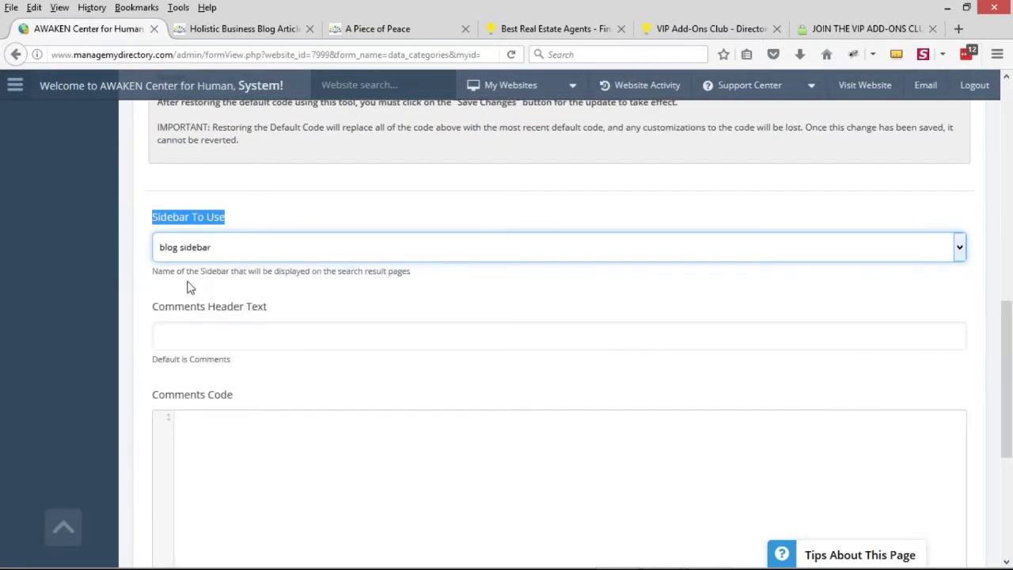
click(203, 254)
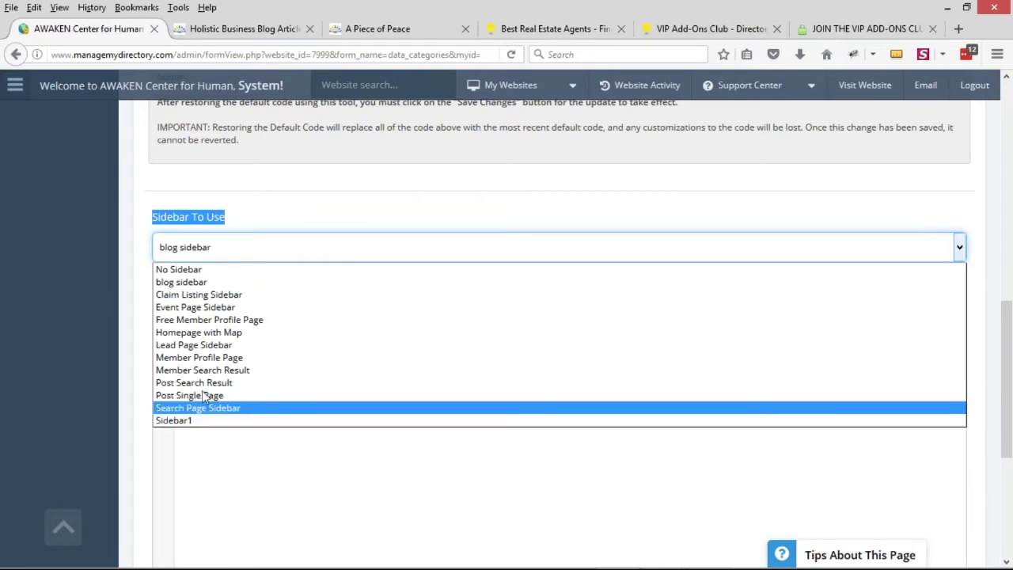
click(184, 282)
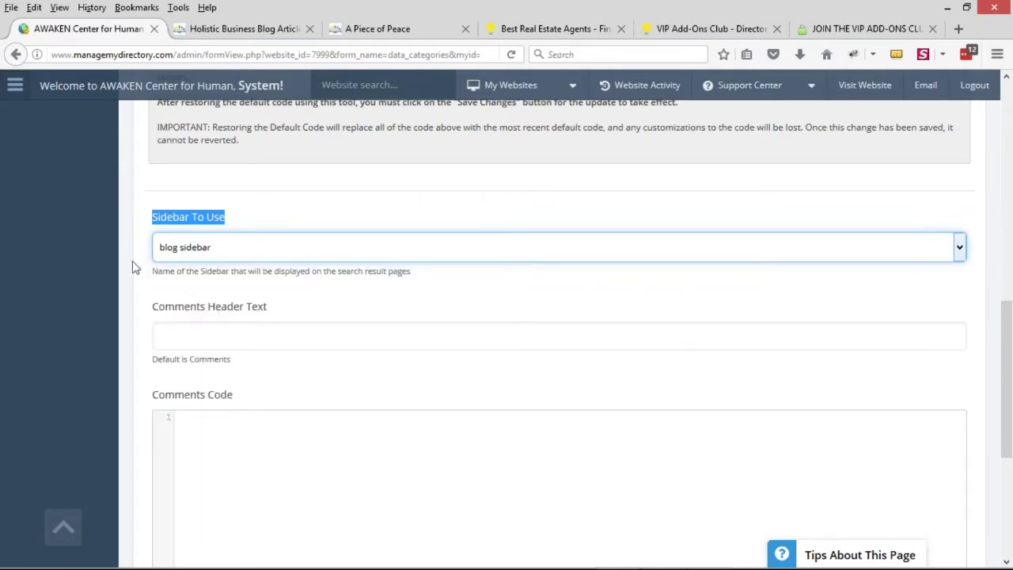
scroll(127, 273, down, 5)
click(565, 467)
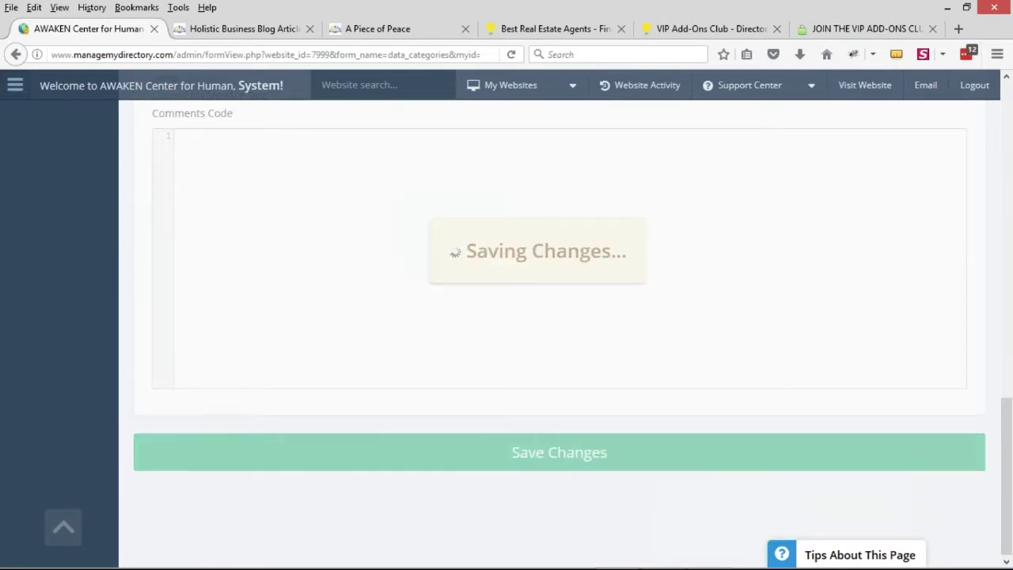
Step: Reload the Peace Is All Around article page and examine its sidebar from start to end
click(400, 28)
scroll(466, 128, up, 1)
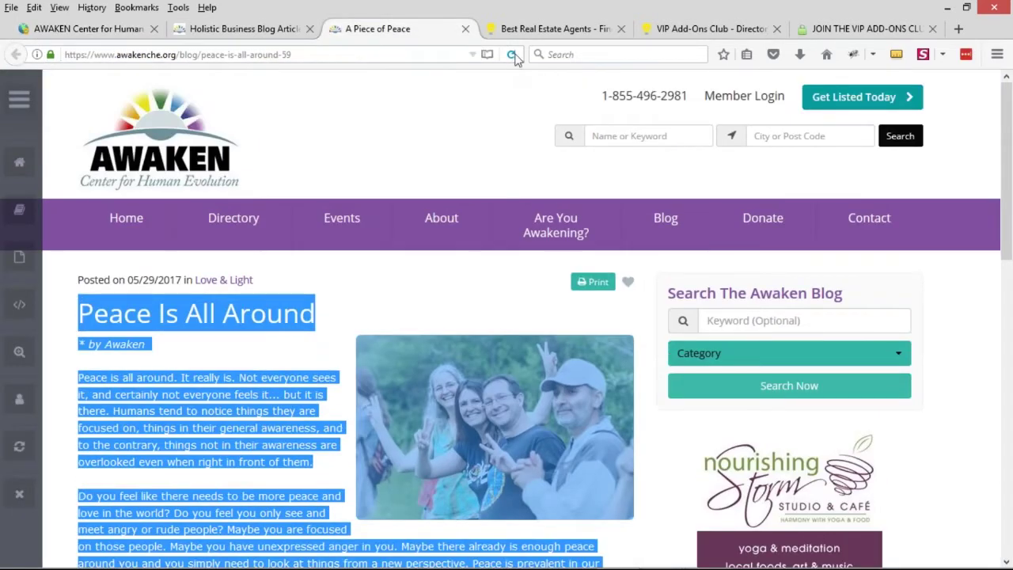
click(512, 55)
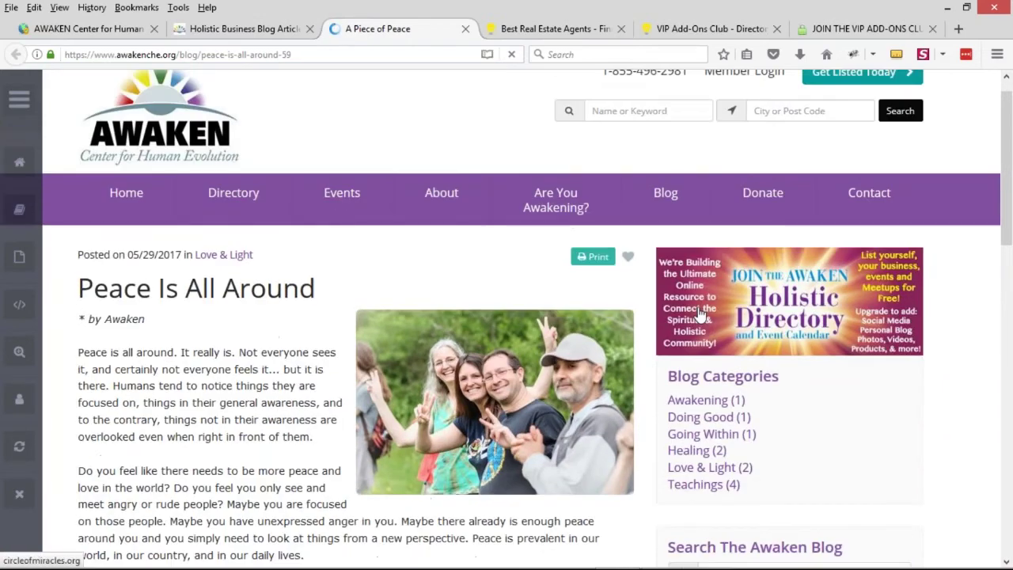
scroll(683, 380, down, 1)
scroll(765, 389, down, 5)
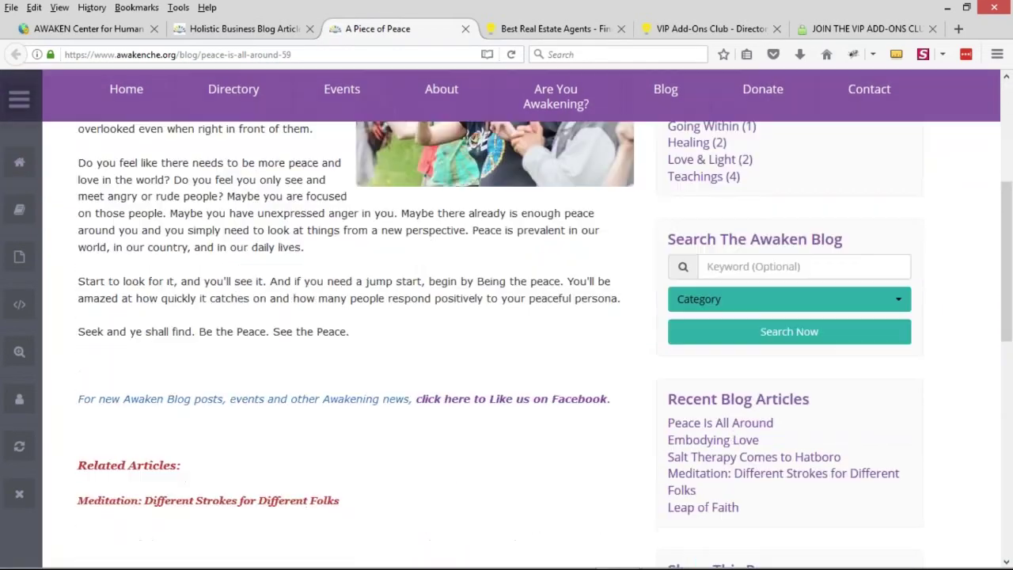
scroll(807, 317, down, 3)
scroll(807, 316, up, 10)
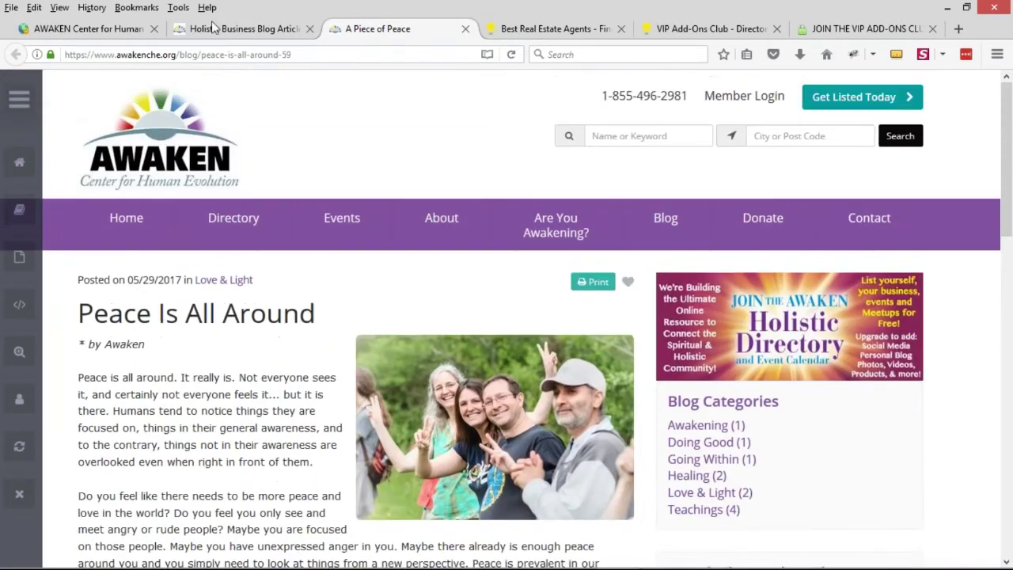
Step: Review the sidebar on the main Awaken blog listing for comparison with the article page
click(212, 27)
scroll(507, 316, down, 5)
scroll(507, 317, down, 3)
scroll(507, 316, up, 6)
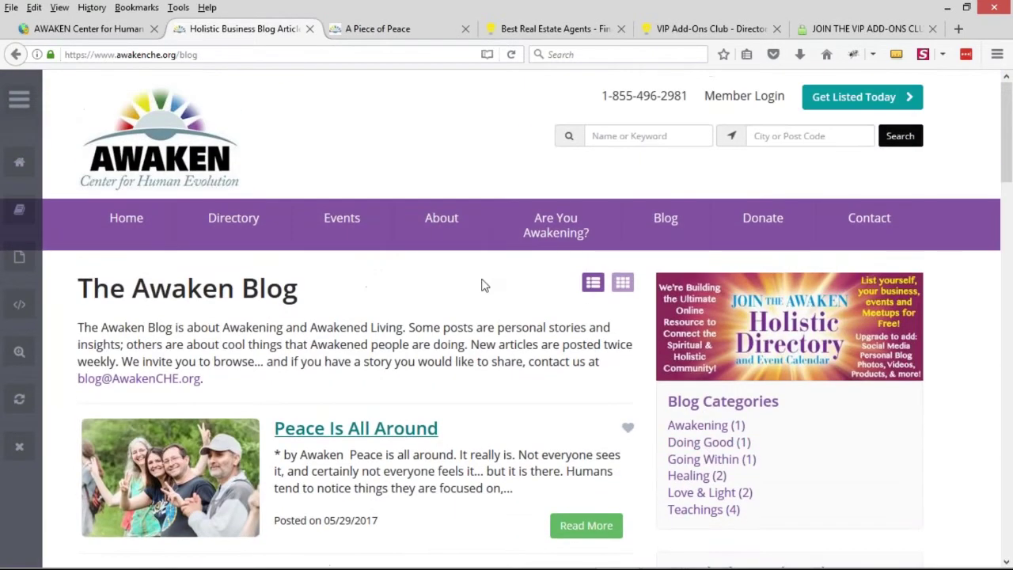
Step: Return to the directory admin's post type list and open the Photo Album post type's Detail Page Design
click(87, 28)
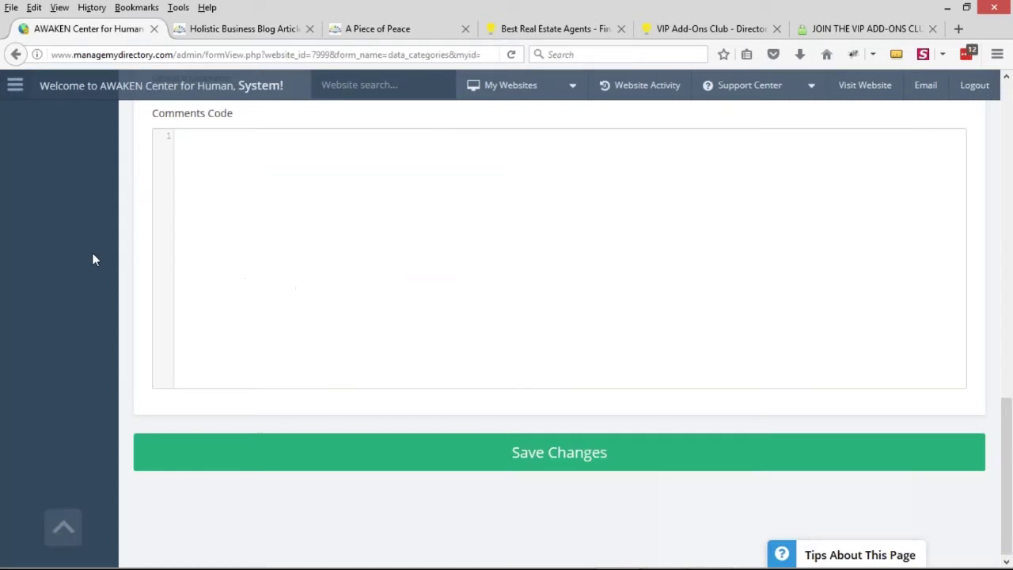
scroll(93, 255, up, 15)
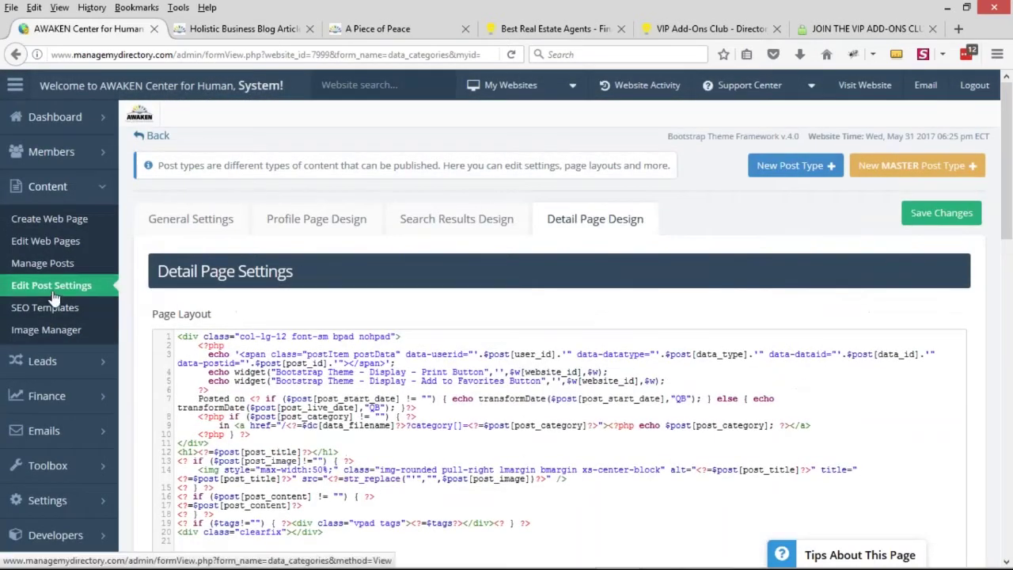
click(54, 293)
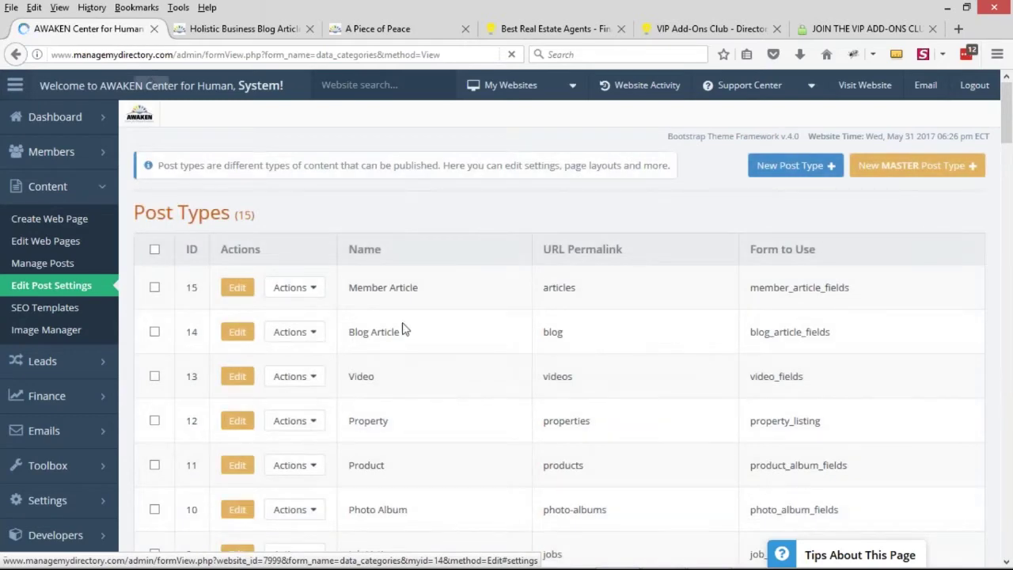
scroll(411, 443, down, 2)
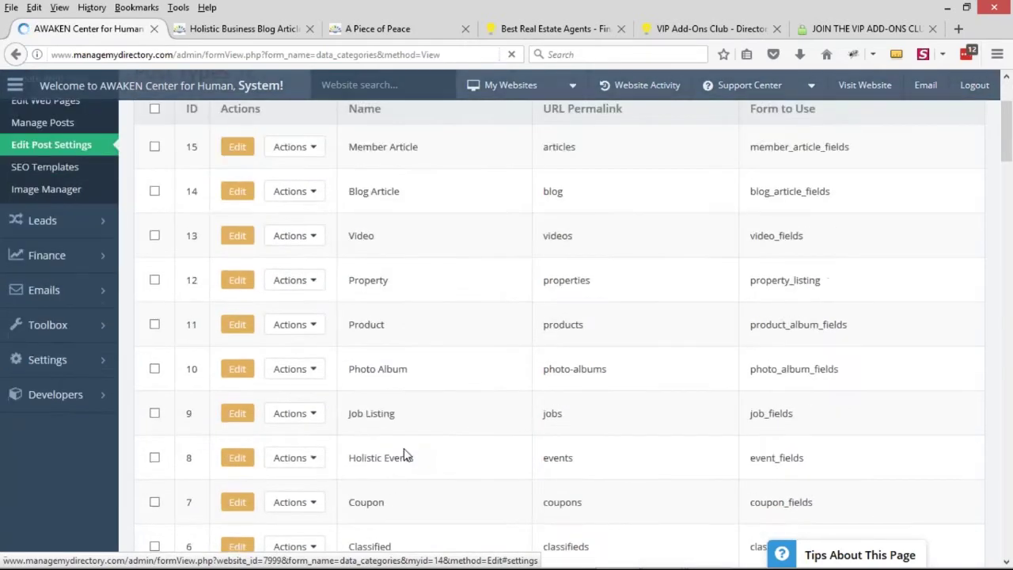
drag(350, 372, 399, 370)
click(237, 371)
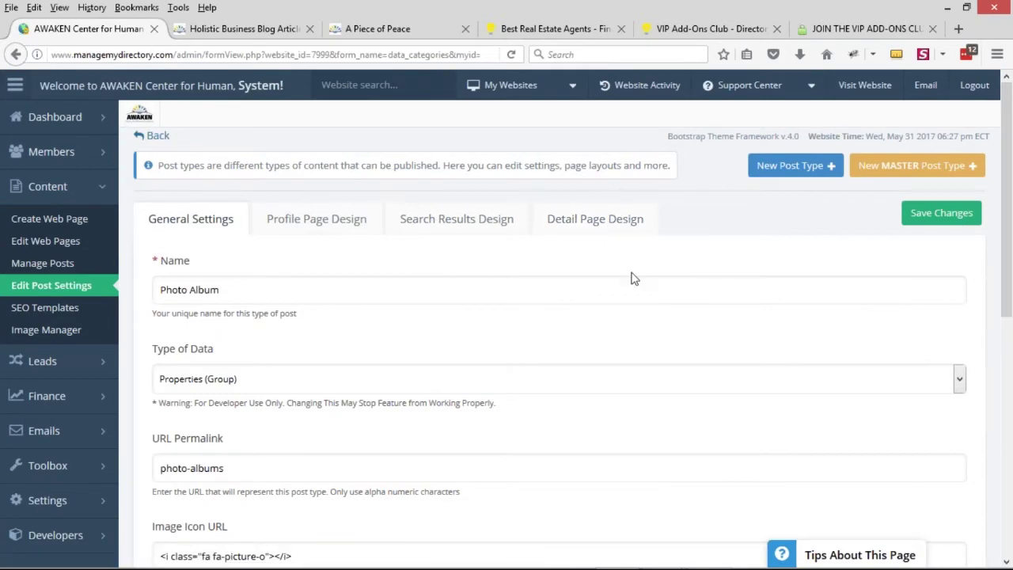
click(573, 225)
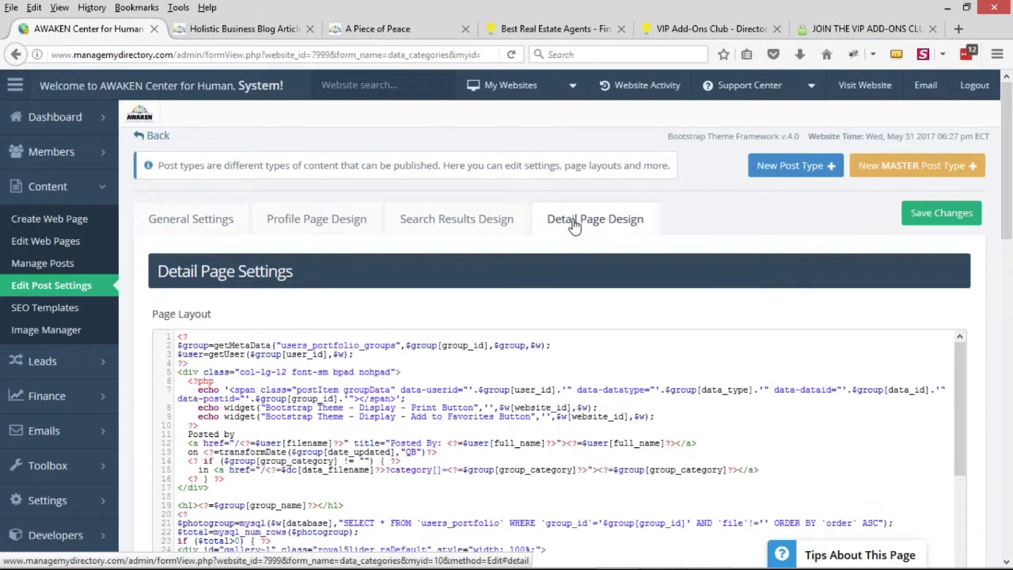
Step: View the Photo Album's Search Results Design and look over its default heading, tab and results-per-page settings
click(510, 220)
scroll(142, 301, down, 3)
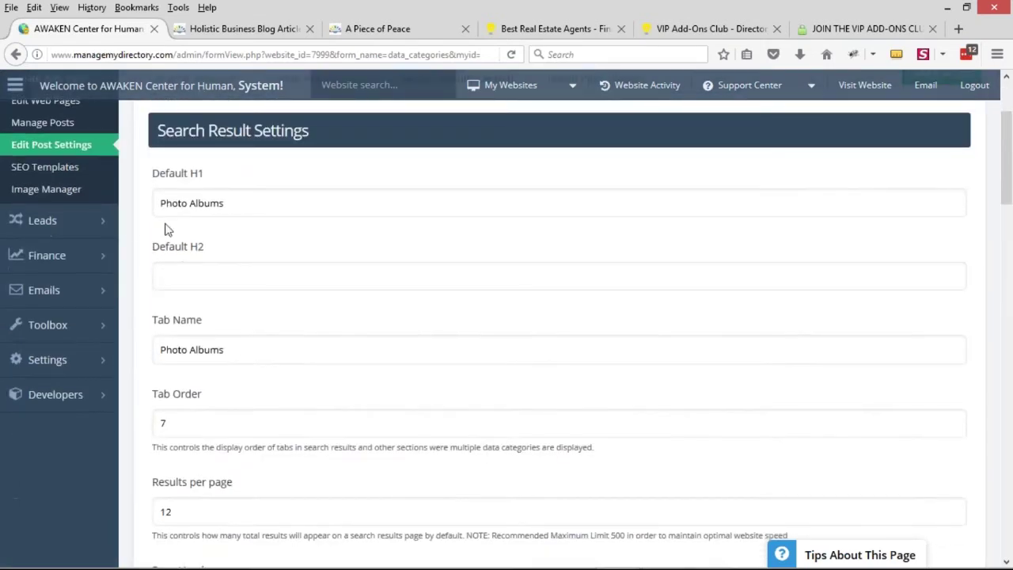
scroll(126, 234, down, 1)
scroll(126, 233, up, 4)
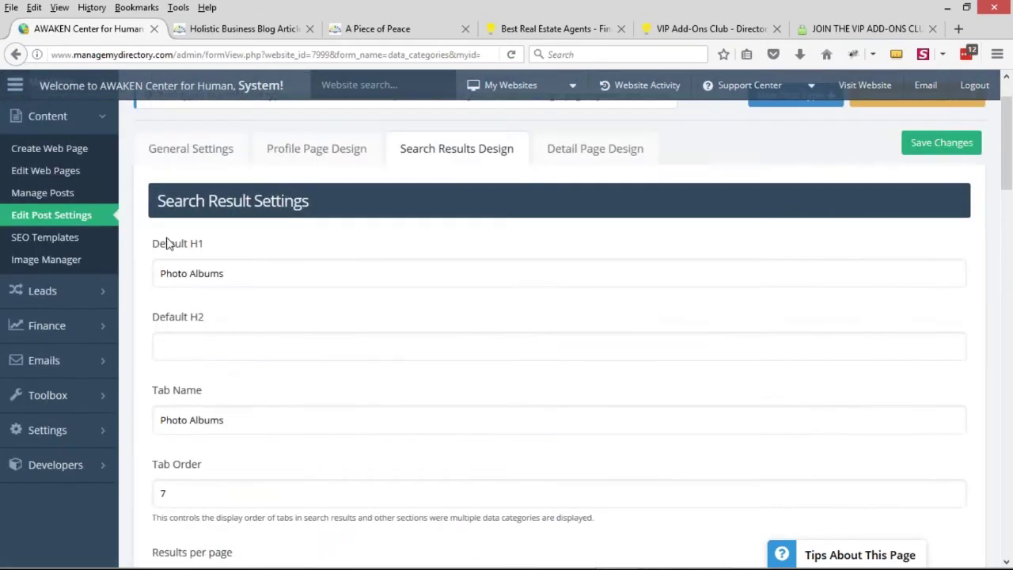
drag(225, 343, 149, 340)
Step: Check which sidebars are available under Sidebar To Use for the Photo Album search results, keeping the current selection
scroll(142, 316, down, 15)
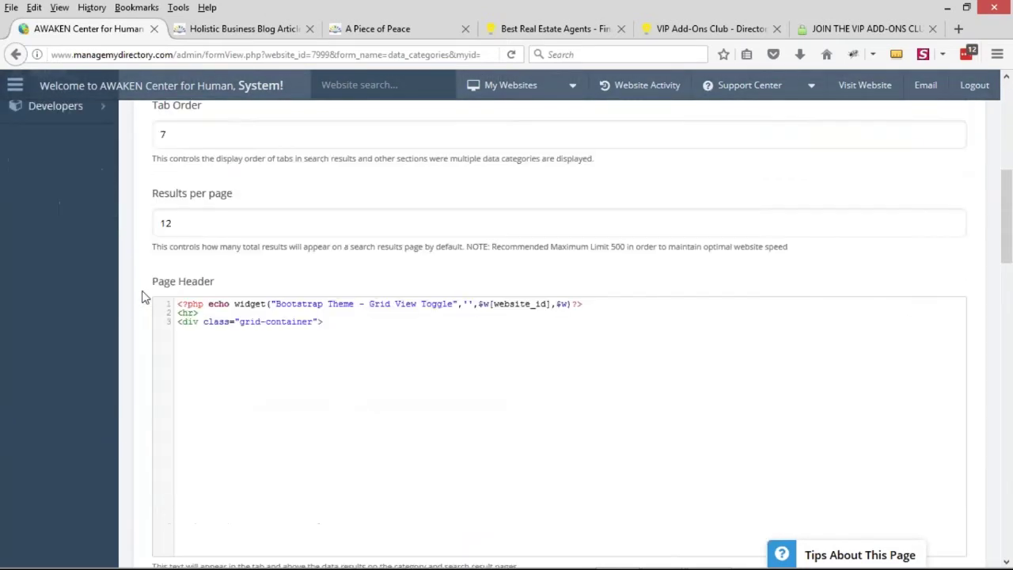
scroll(127, 310, down, 5)
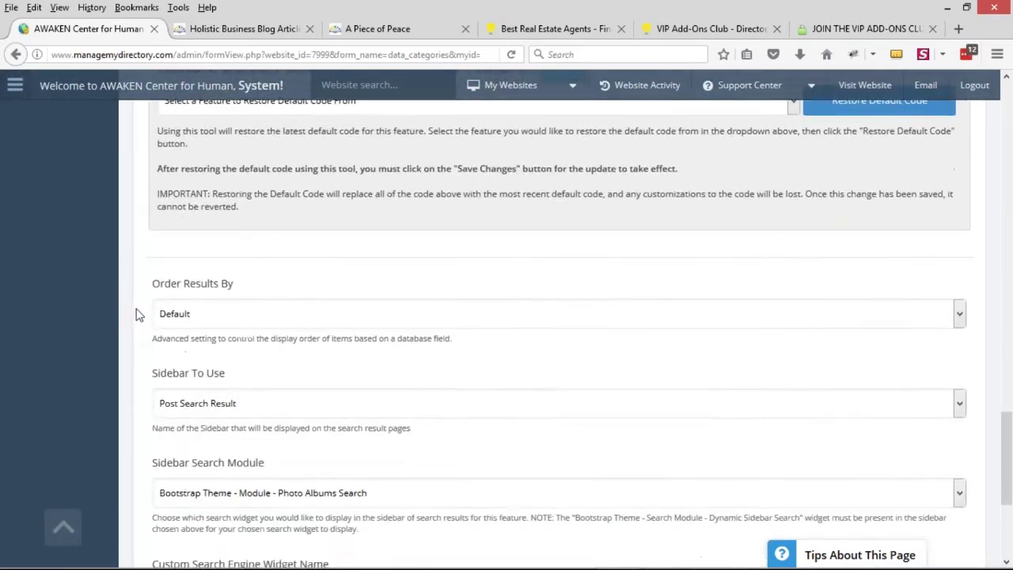
click(233, 345)
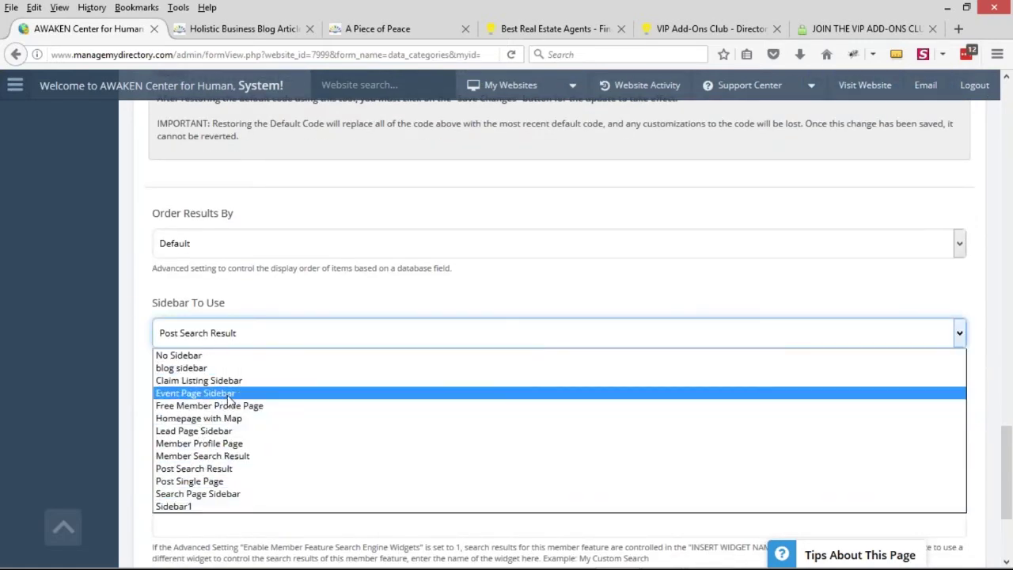
click(136, 361)
scroll(129, 303, up, 15)
scroll(542, 252, up, 2)
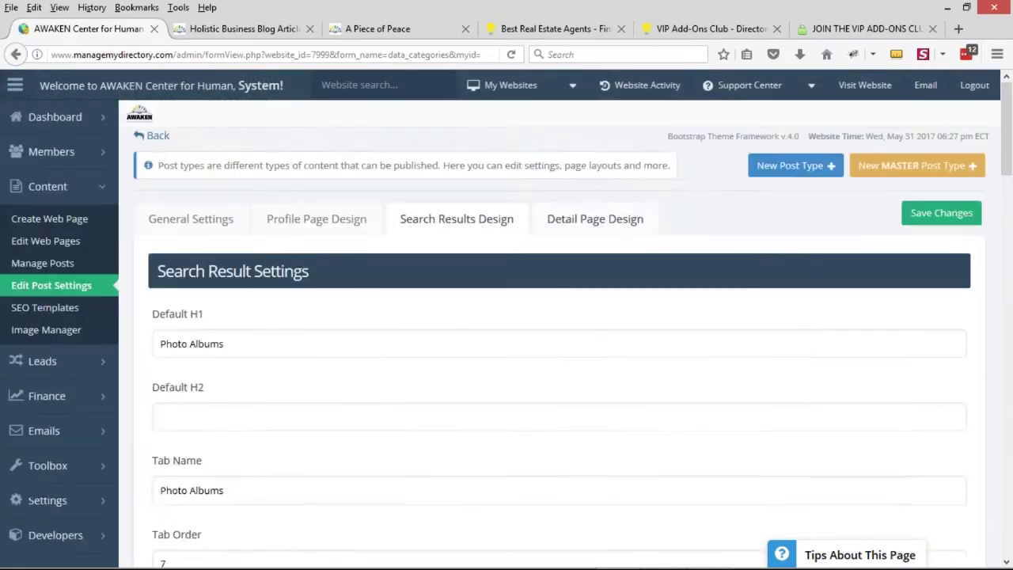
Step: Examine the Photo Album's Detail Page Design, including its Page Layout code and Sidebar To Use setting
click(581, 220)
scroll(136, 303, down, 5)
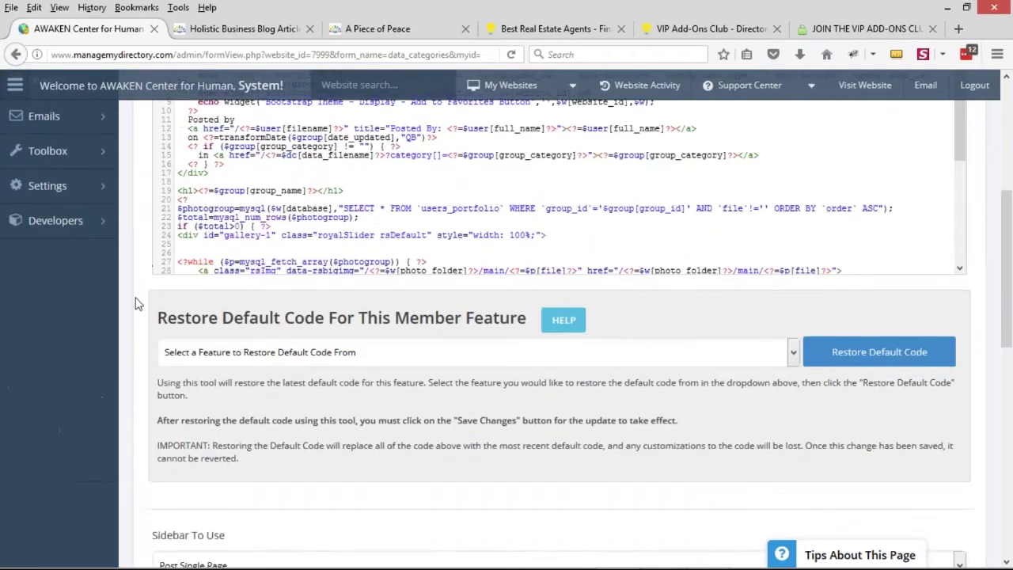
scroll(137, 303, down, 4)
scroll(104, 299, up, 6)
mouse_move(94, 323)
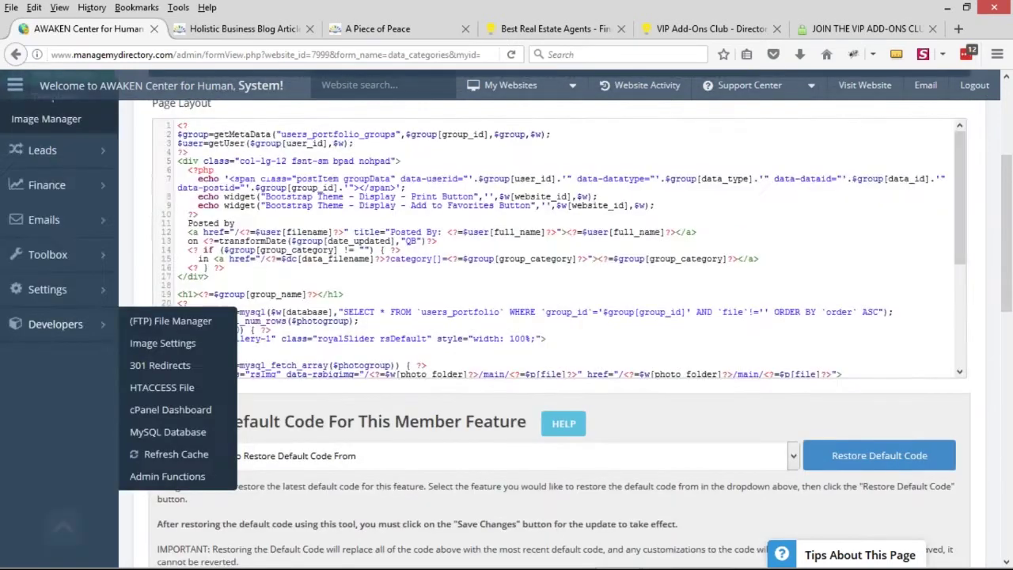
scroll(421, 269, up, 2)
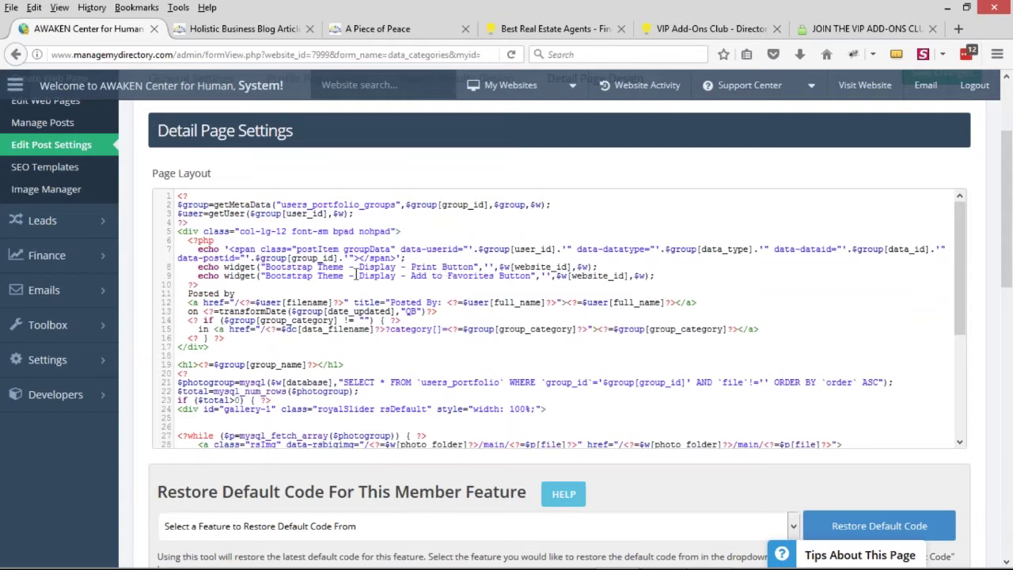
scroll(355, 273, up, 4)
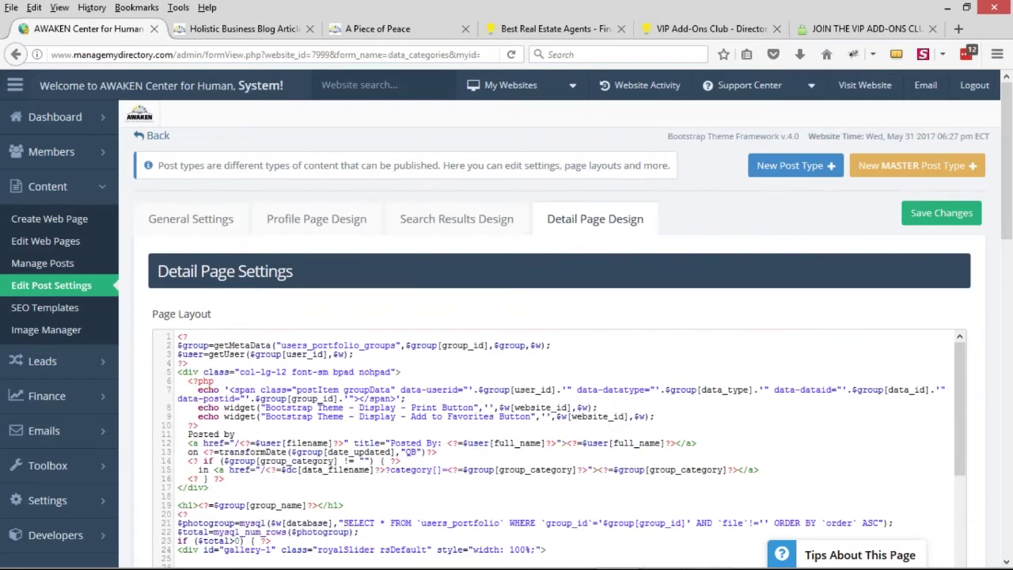
scroll(554, 317, down, 2)
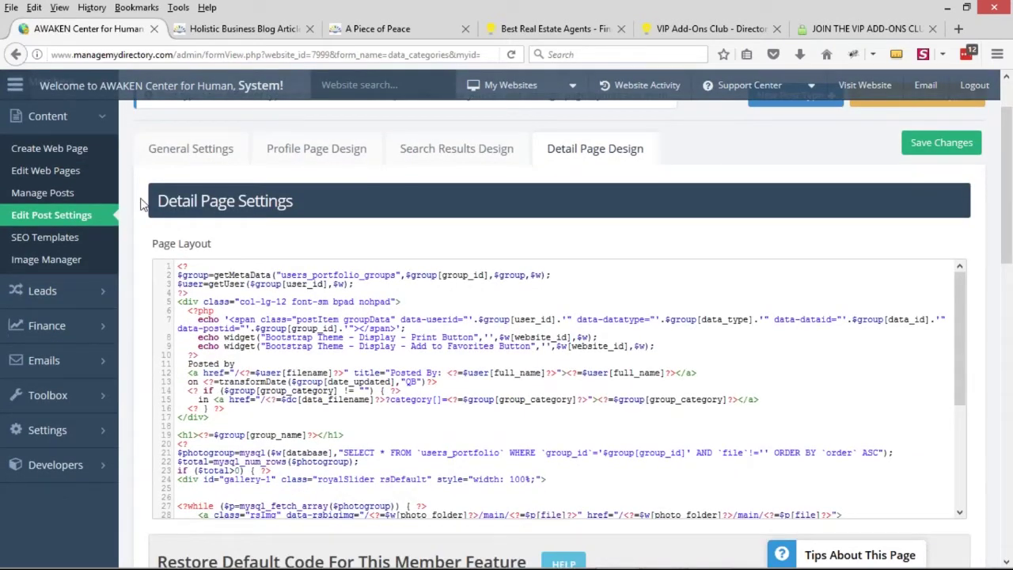
scroll(198, 228, up, 2)
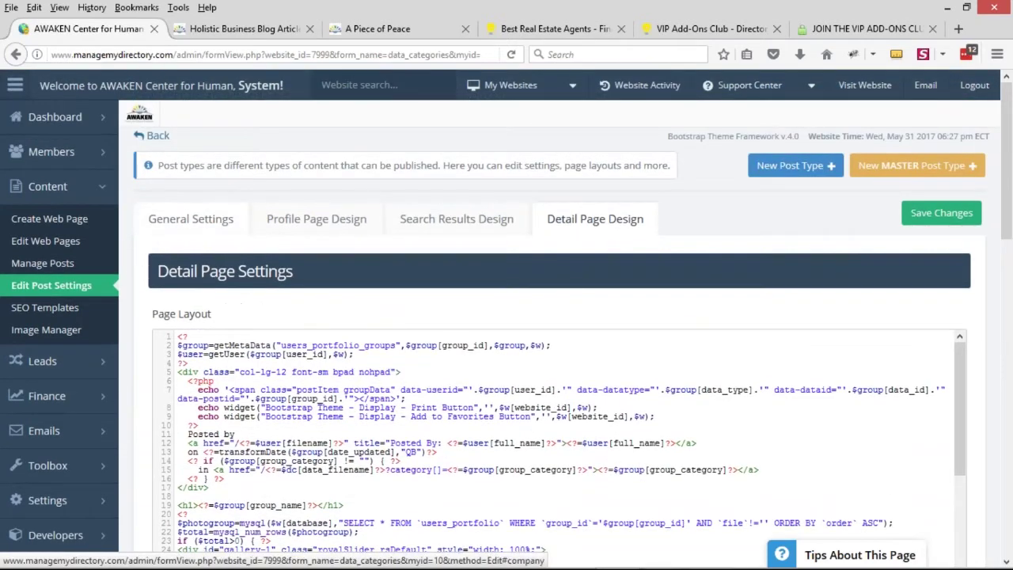
scroll(215, 320, down, 2)
drag(154, 243, 220, 248)
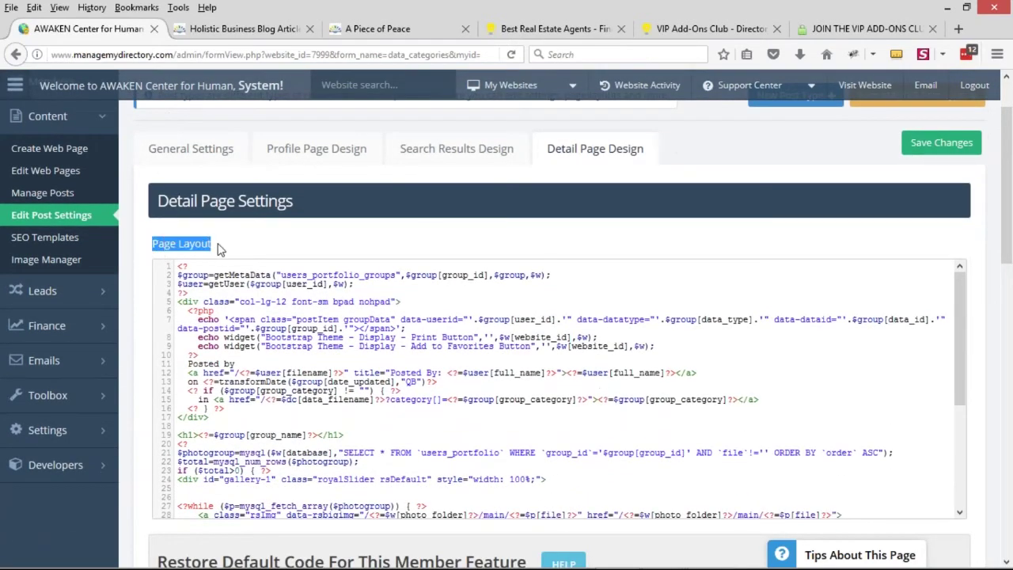
Step: Compare the Page Header, Page Loop and Page Footer code in the Photo Album's Search Results Design with its Detail Page Design
click(440, 150)
scroll(140, 298, down, 6)
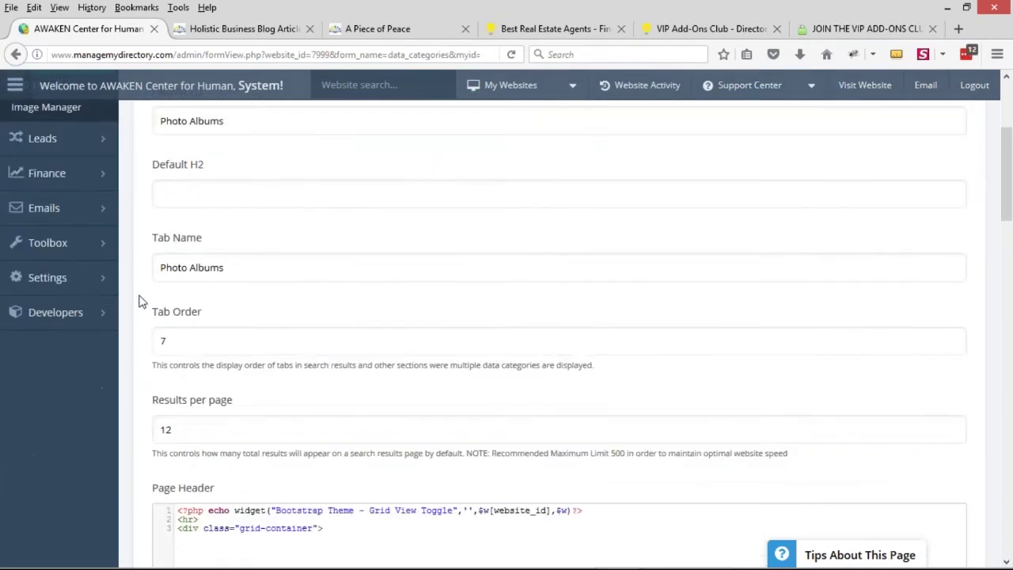
scroll(140, 304, down, 2)
drag(154, 219, 238, 222)
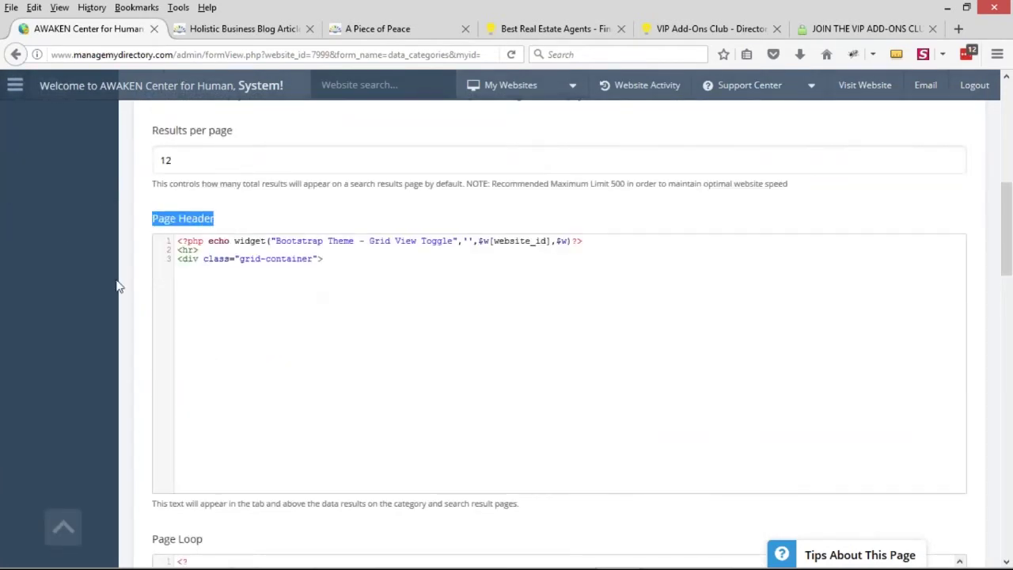
scroll(118, 286, down, 7)
drag(154, 259, 282, 253)
scroll(282, 253, down, 1)
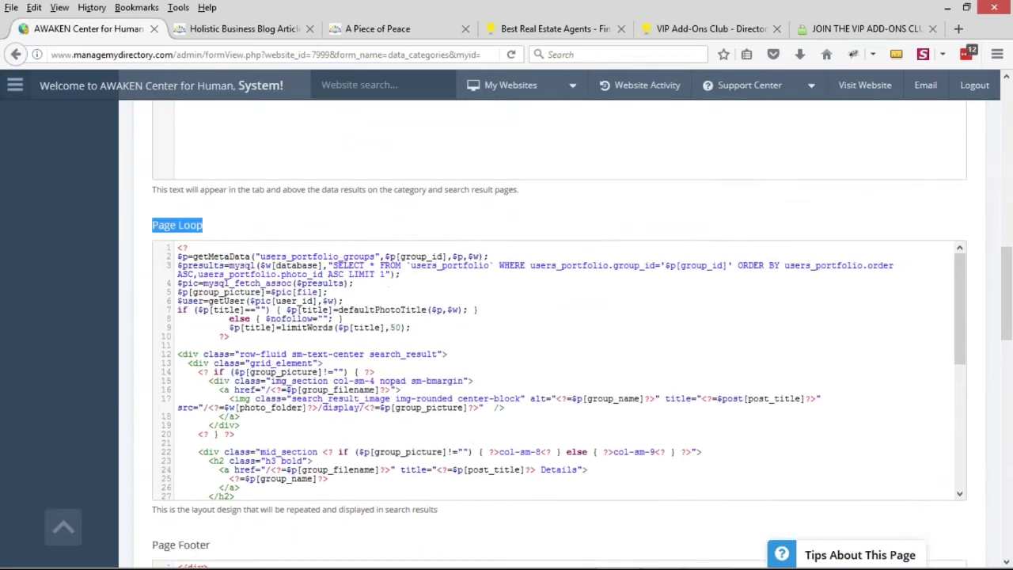
scroll(299, 310, down, 1)
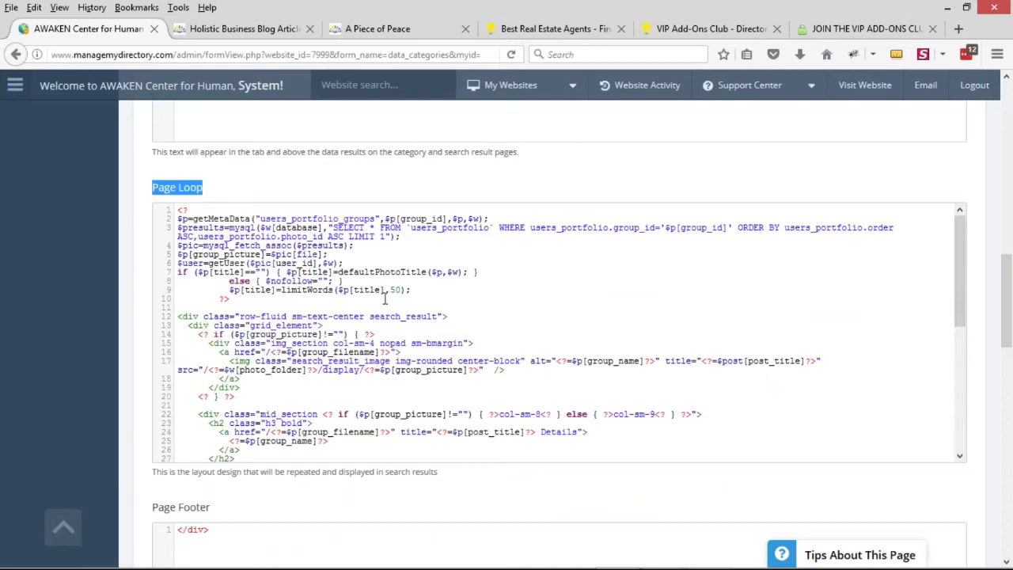
scroll(285, 300, down, 3)
scroll(106, 436, down, 4)
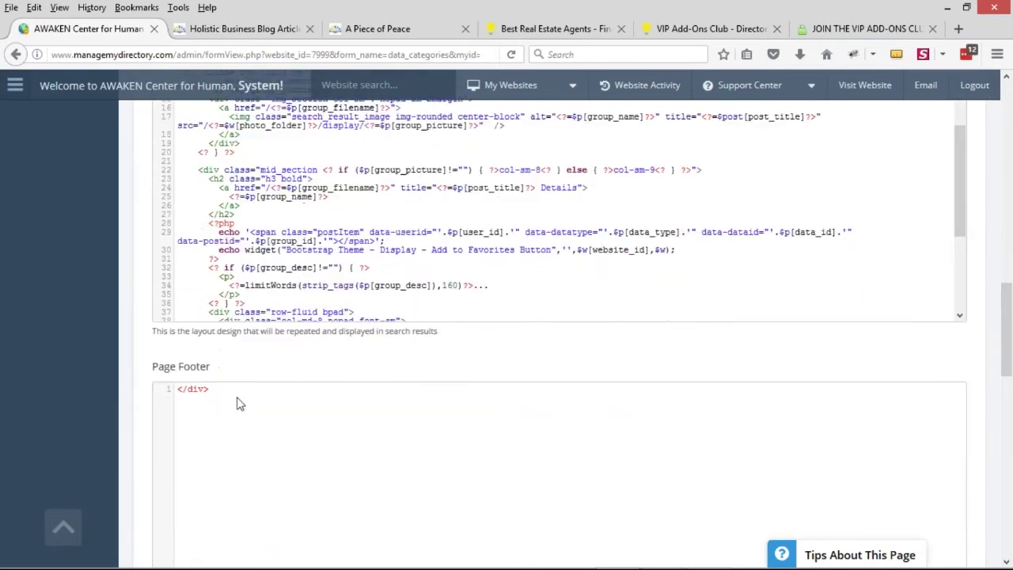
scroll(135, 346, up, 10)
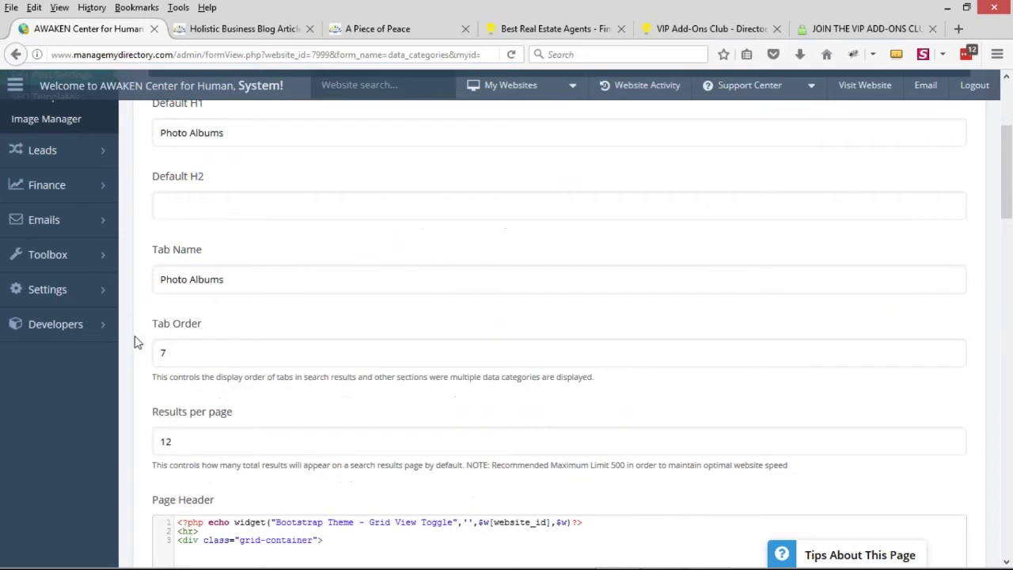
scroll(137, 343, up, 5)
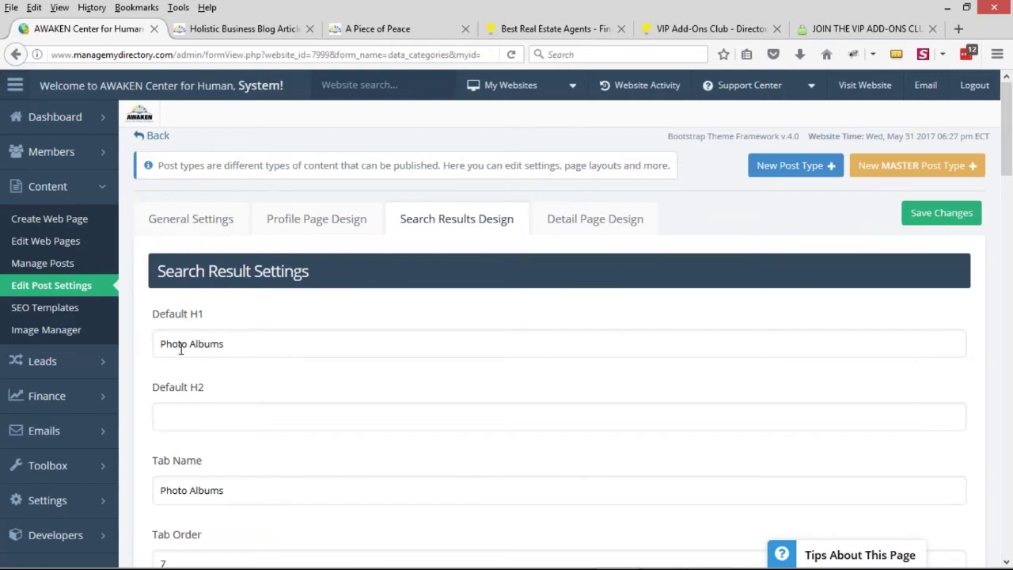
click(607, 233)
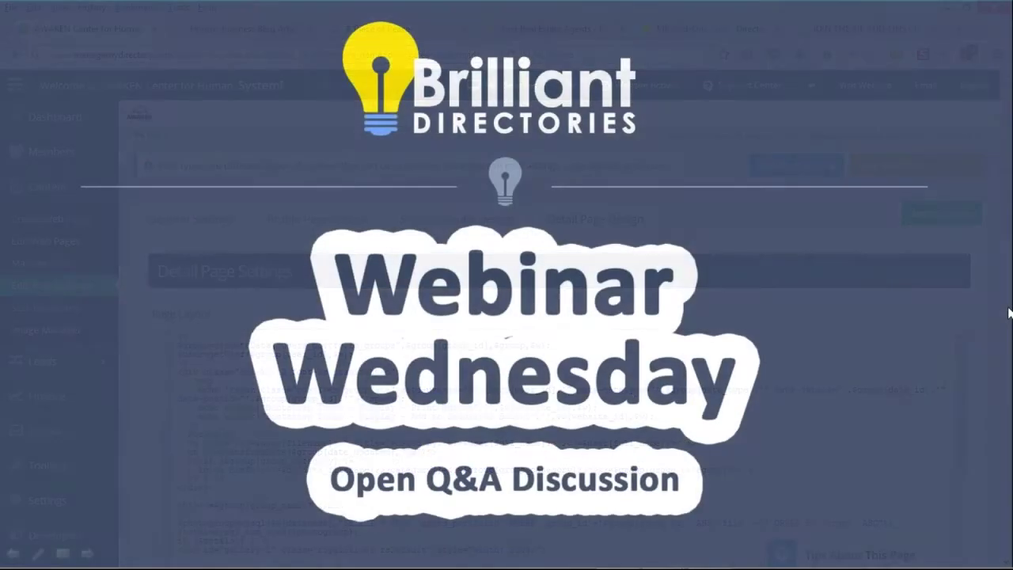
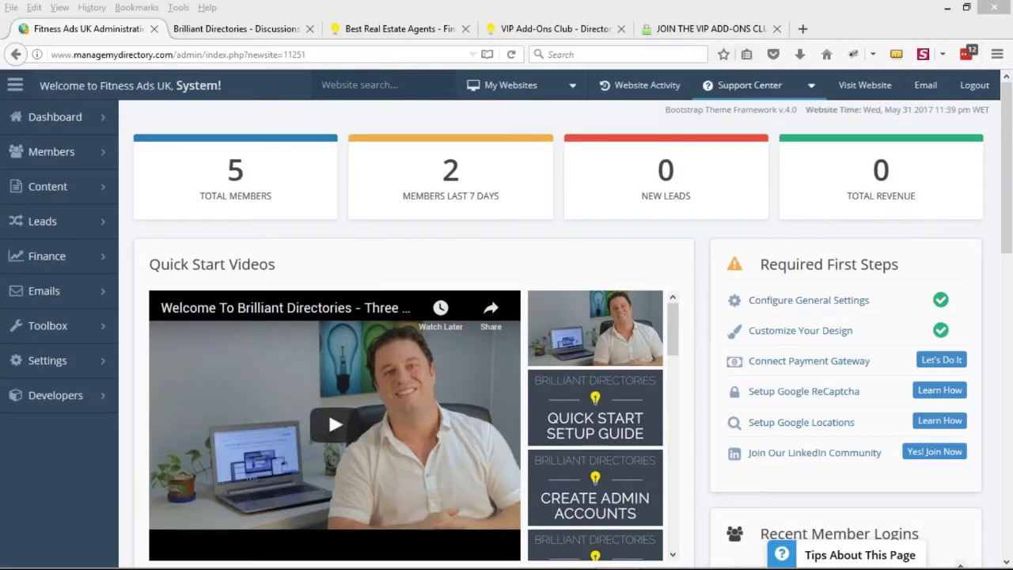
Step: Visit the live Fitness Ads UK website, review its homepage and Member Login section, and open the membership sign-up page
click(864, 87)
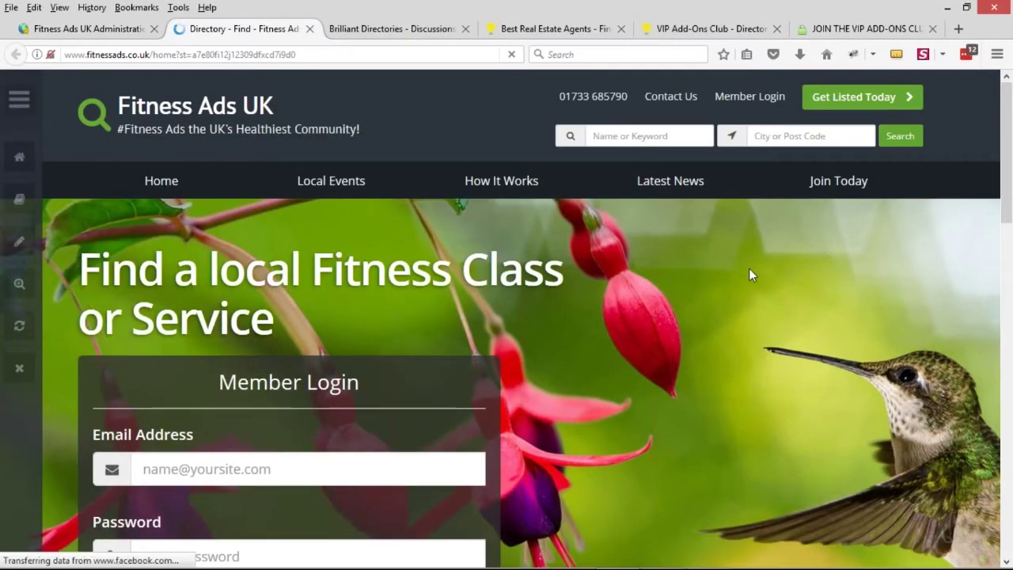
scroll(556, 299, down, 4)
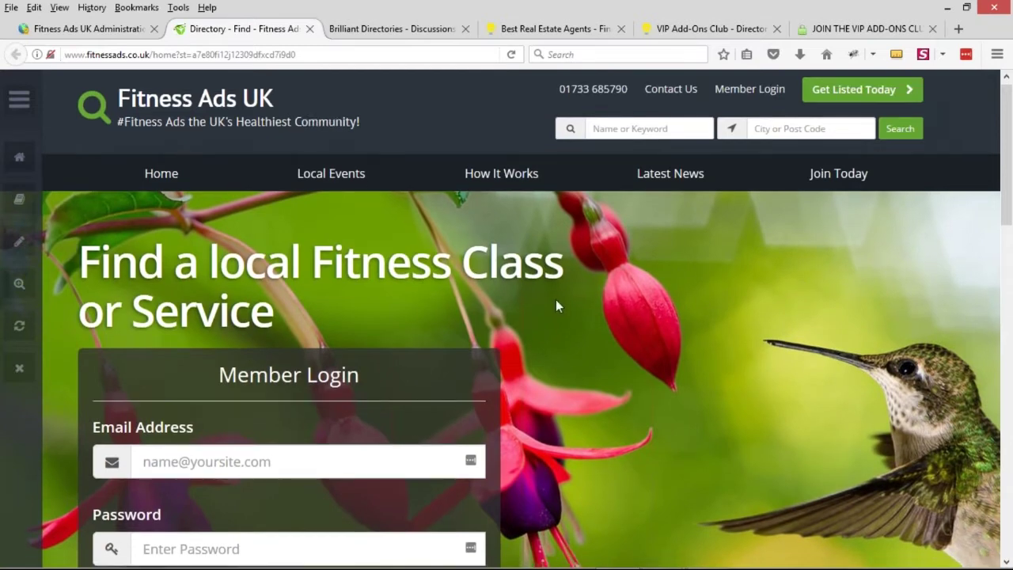
scroll(666, 256, down, 3)
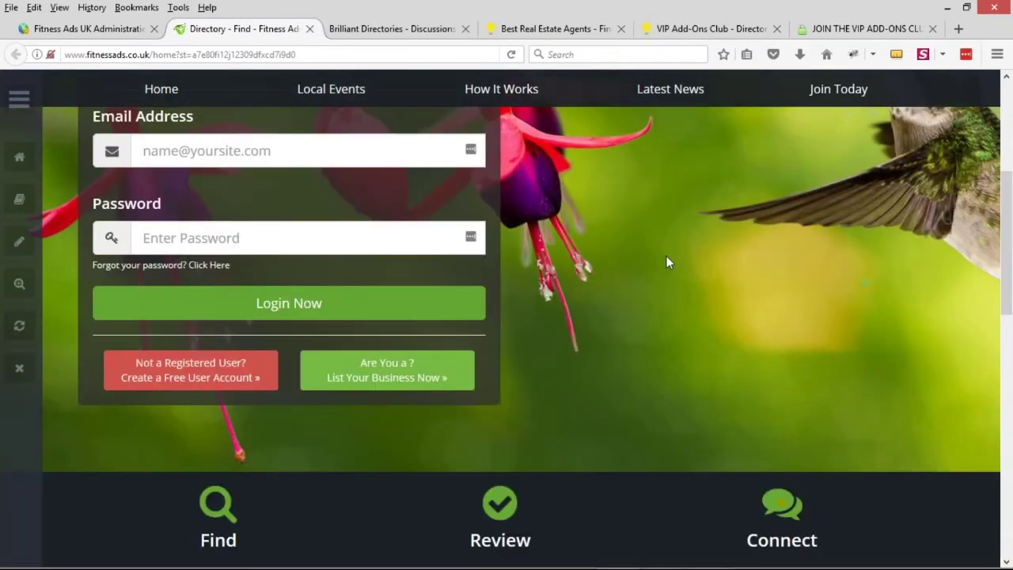
scroll(685, 261, up, 3)
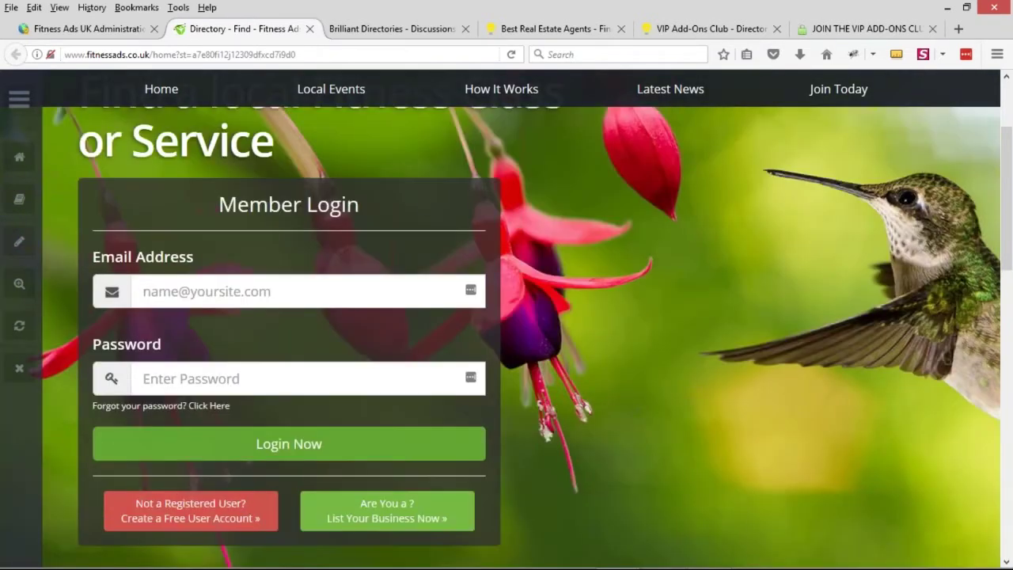
drag(220, 203, 371, 212)
scroll(401, 297, down, 14)
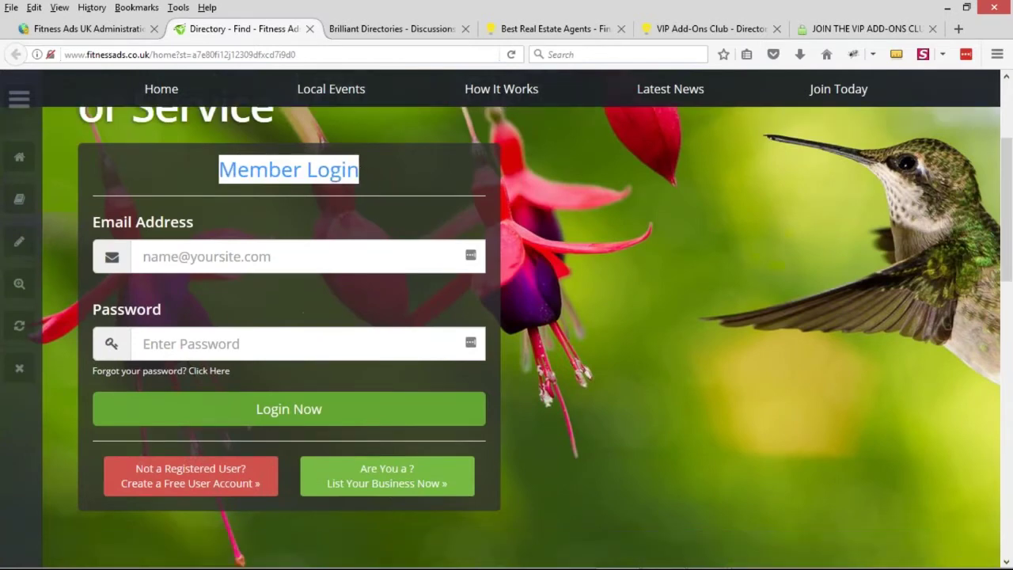
scroll(566, 313, up, 2)
scroll(565, 312, up, 12)
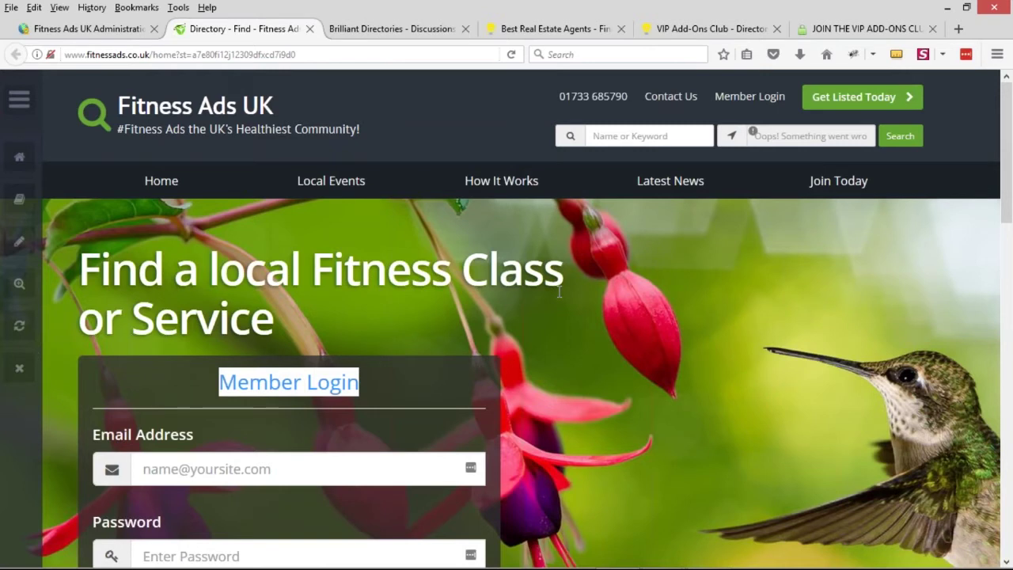
click(855, 104)
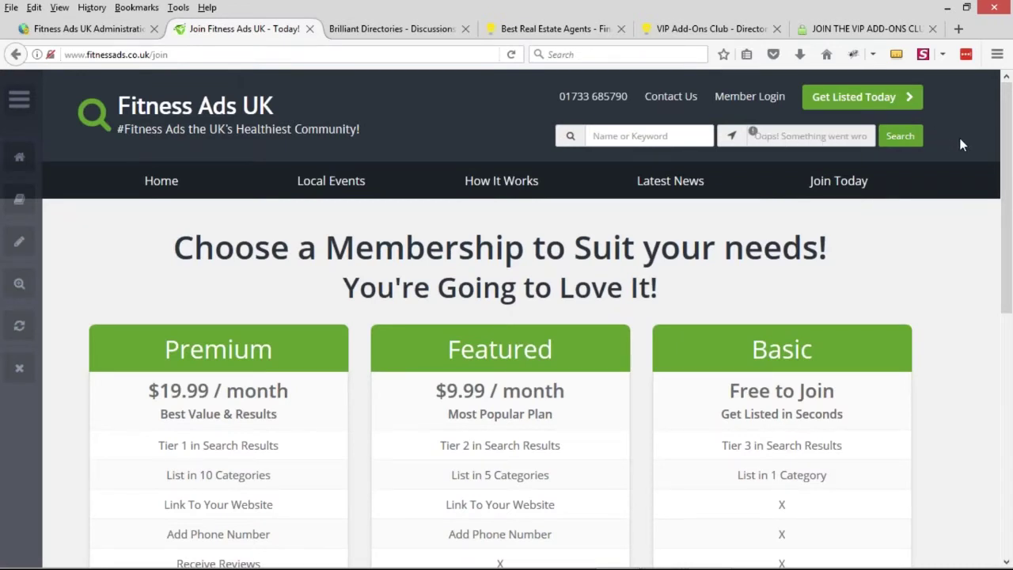
Step: Switch to Notepad and start a blank note with the heading "Fitness Website"
click(112, 554)
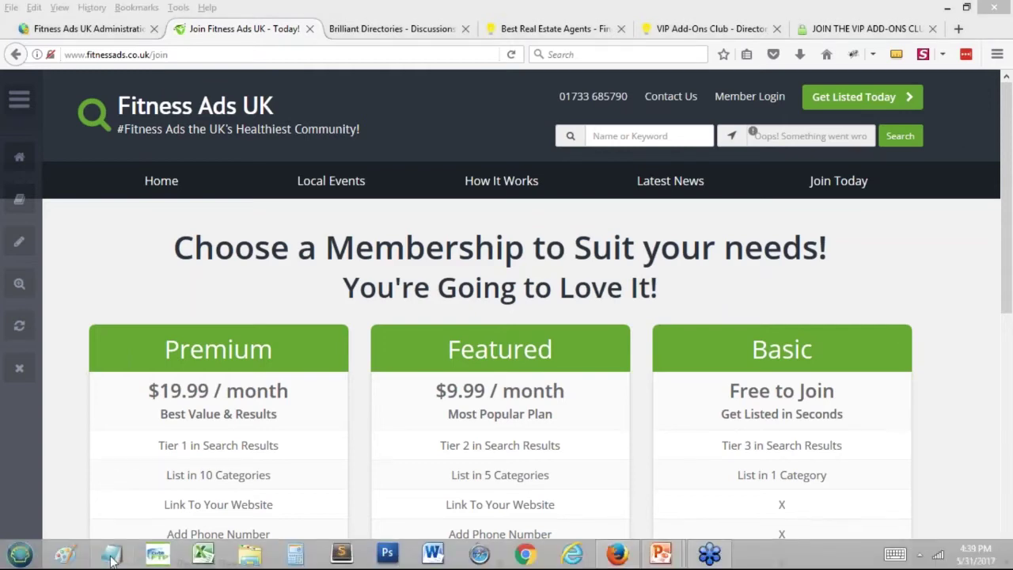
drag(459, 85, 810, 226)
text(Fitne)
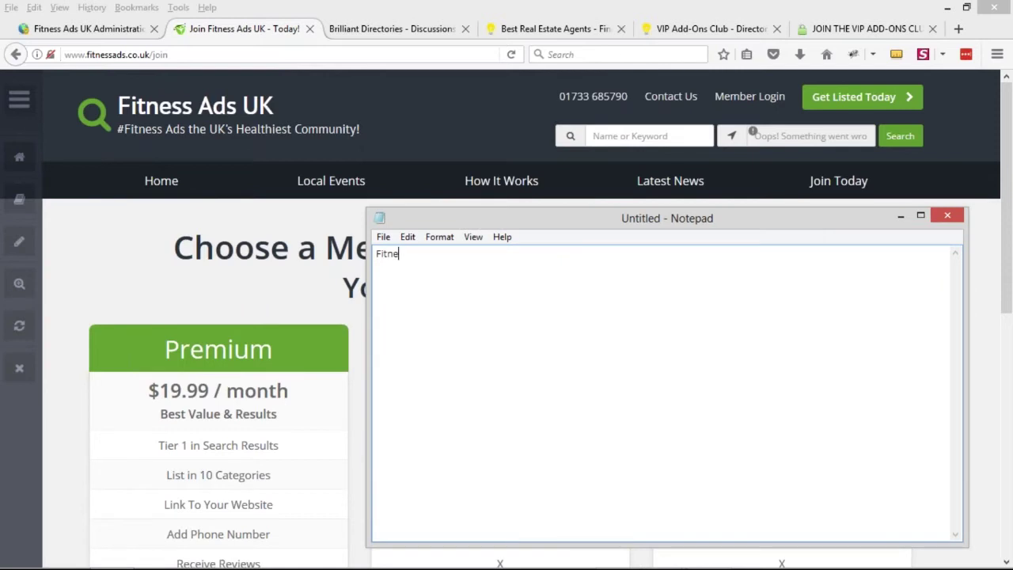
text(ss Website)
click(1003, 39)
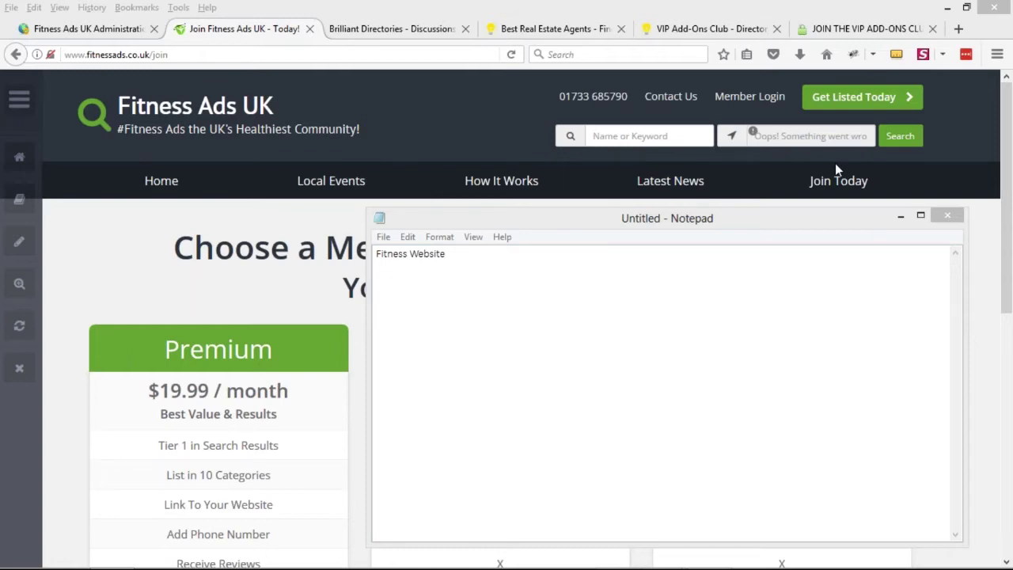
Step: Switch to the Website Opportunities document in Word and save a copy to the Desktop as "Fitness Notes"
key(alt+Tab)
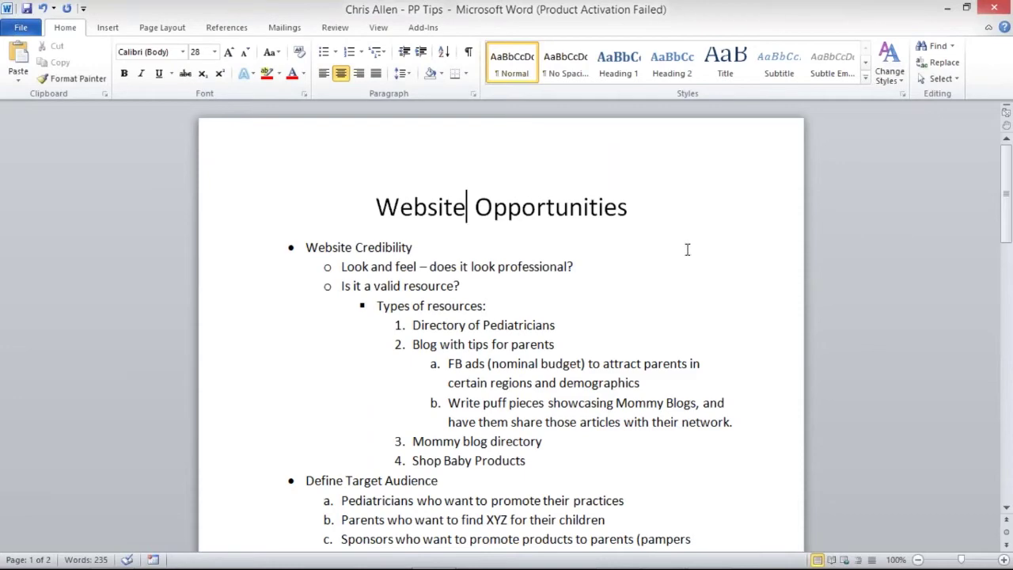
click(21, 29)
click(45, 71)
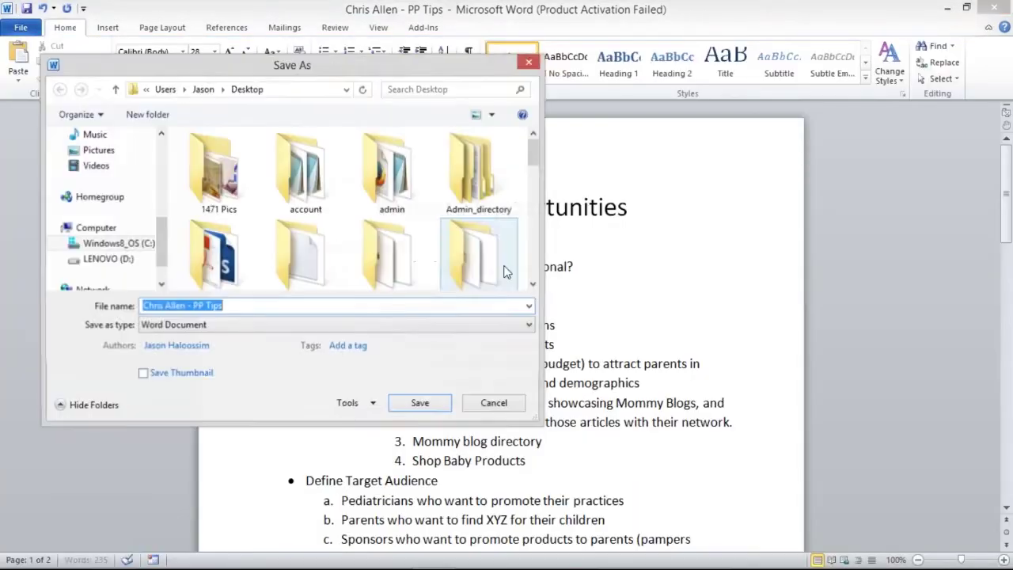
drag(161, 242, 162, 162)
click(94, 176)
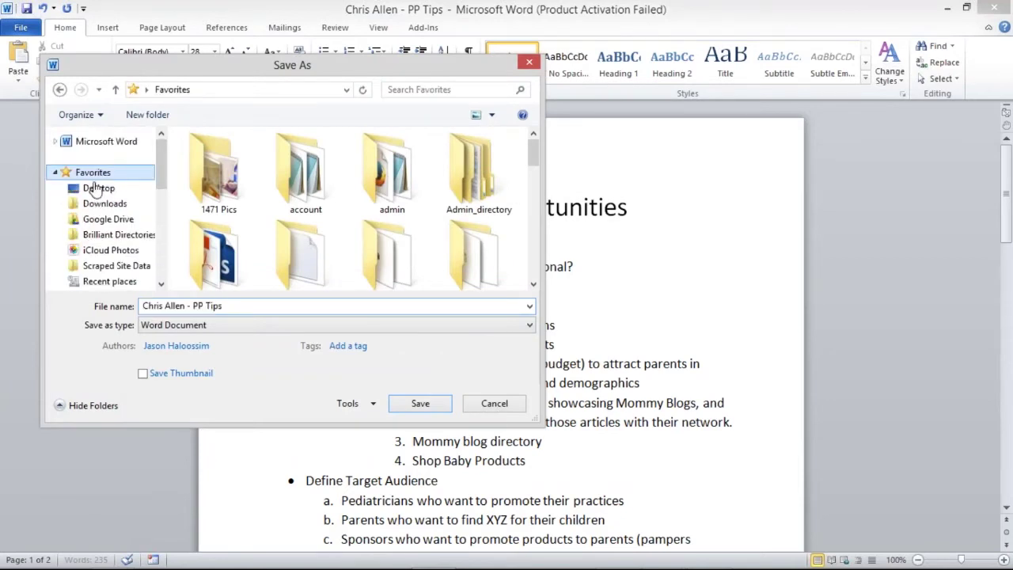
click(93, 190)
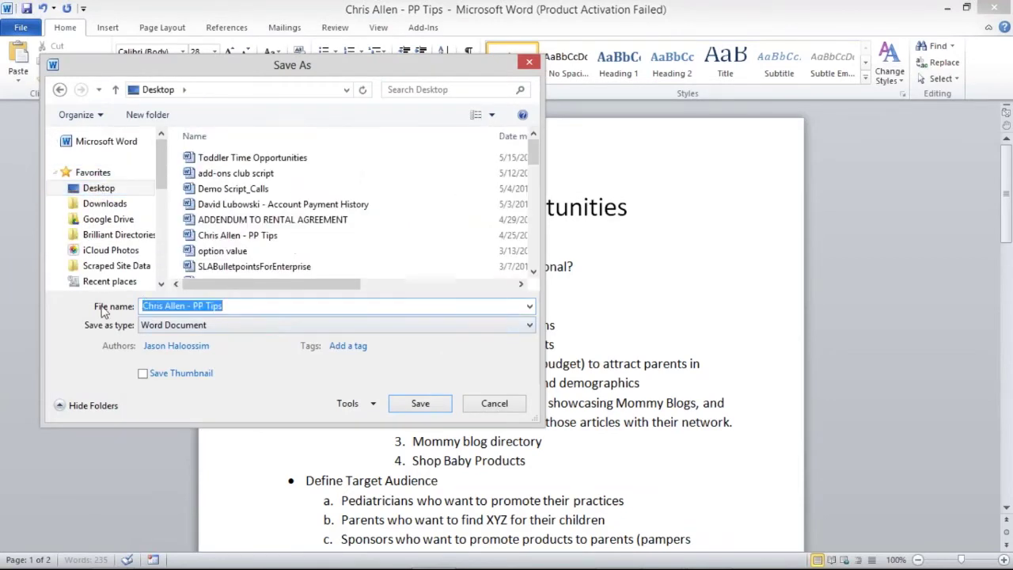
text(Fitness Notes)
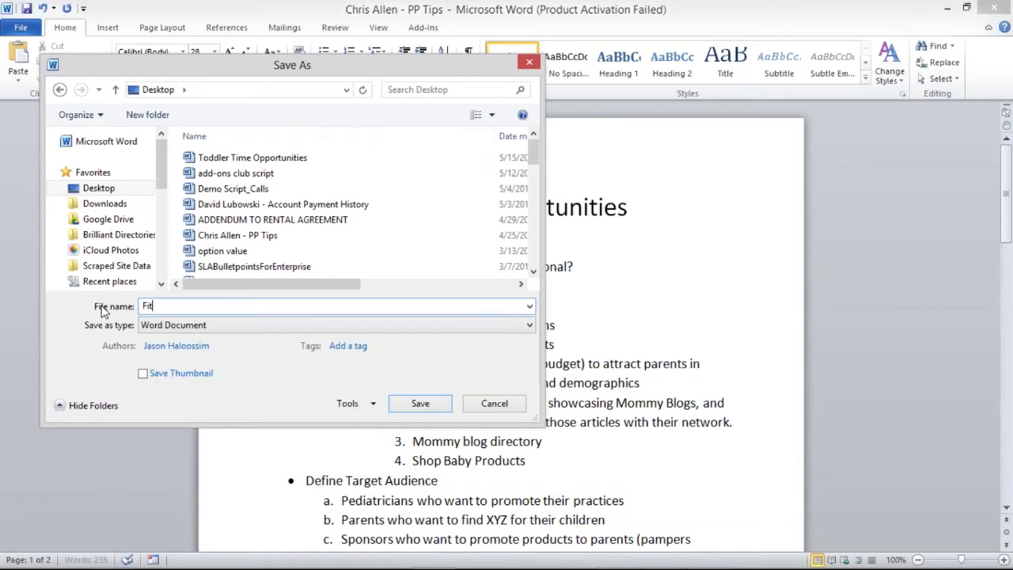
click(396, 405)
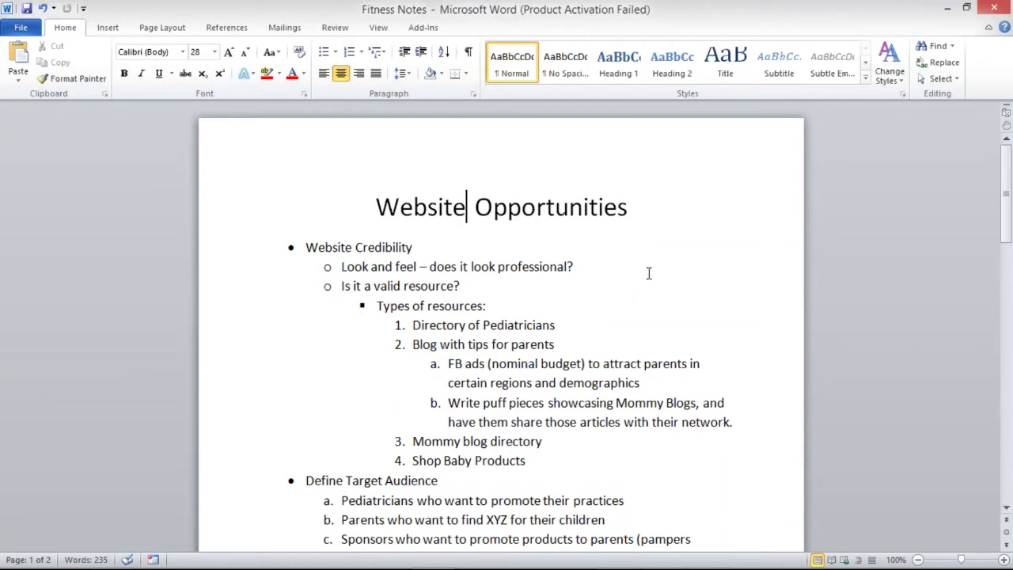
Step: Review the "Website Credibility" heading and its "Look and feel" point by highlighting each one
drag(307, 251, 421, 252)
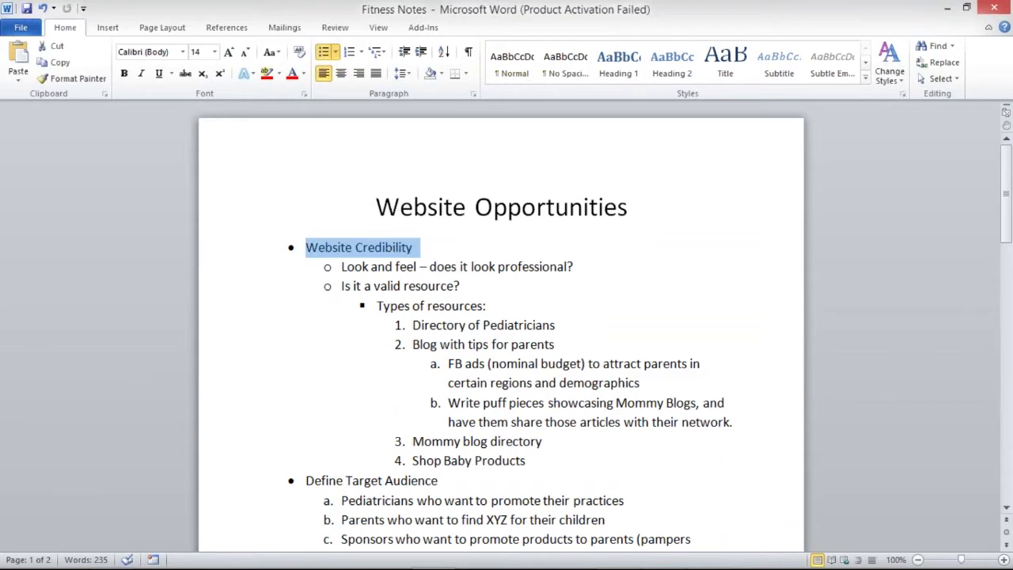
drag(342, 267, 419, 268)
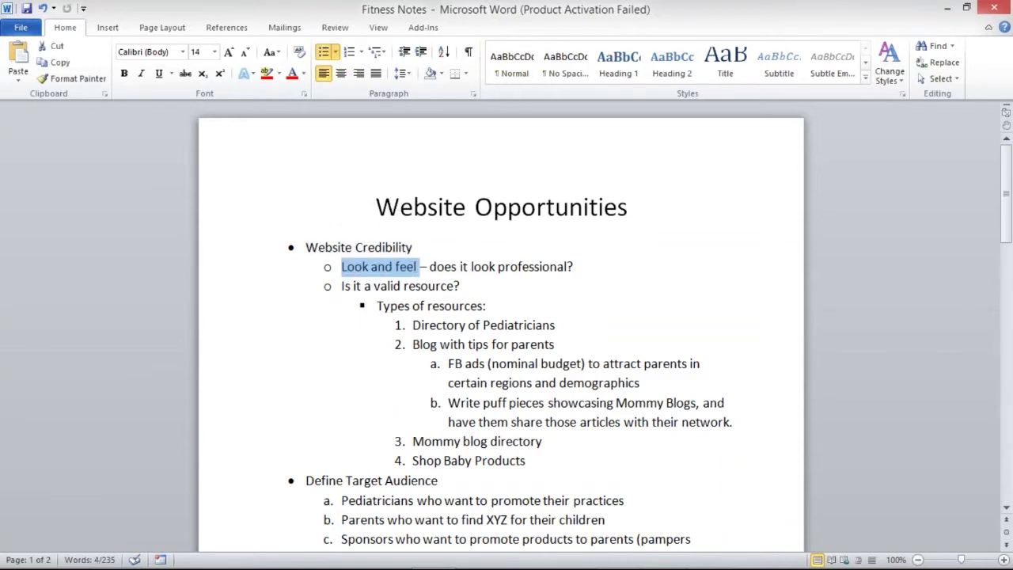
click(578, 266)
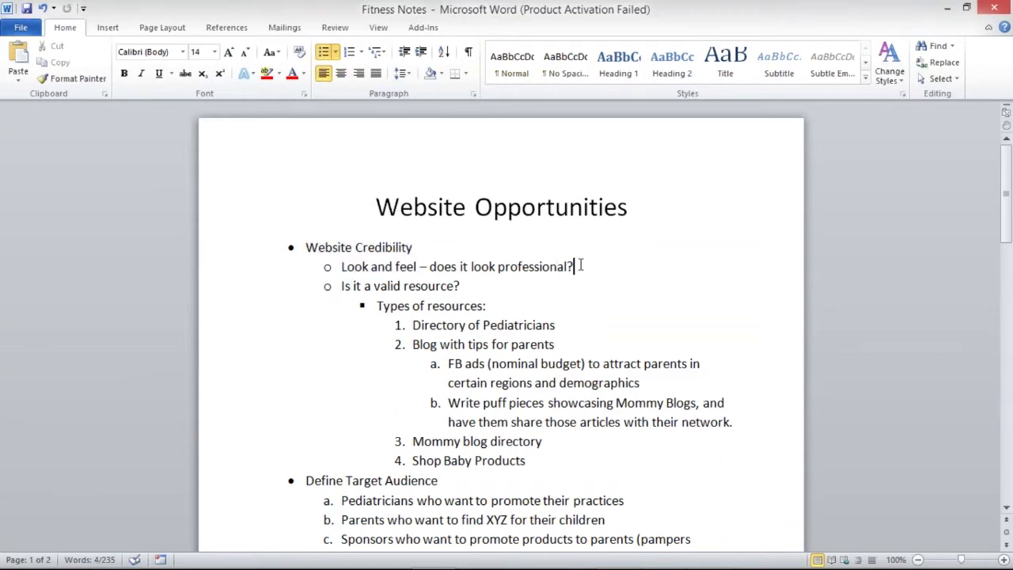
Step: Switch to the browser, open elawyernow.com and review its homepage design and lead request form
key(alt+Tab)
key(alt+Tab)
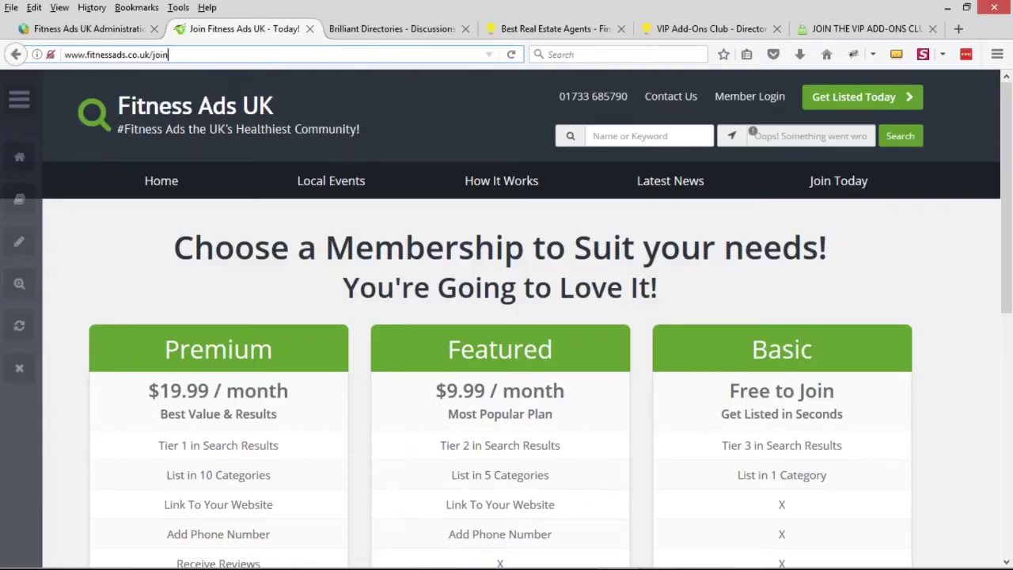
click(409, 53)
text(elawyersnow.com/)
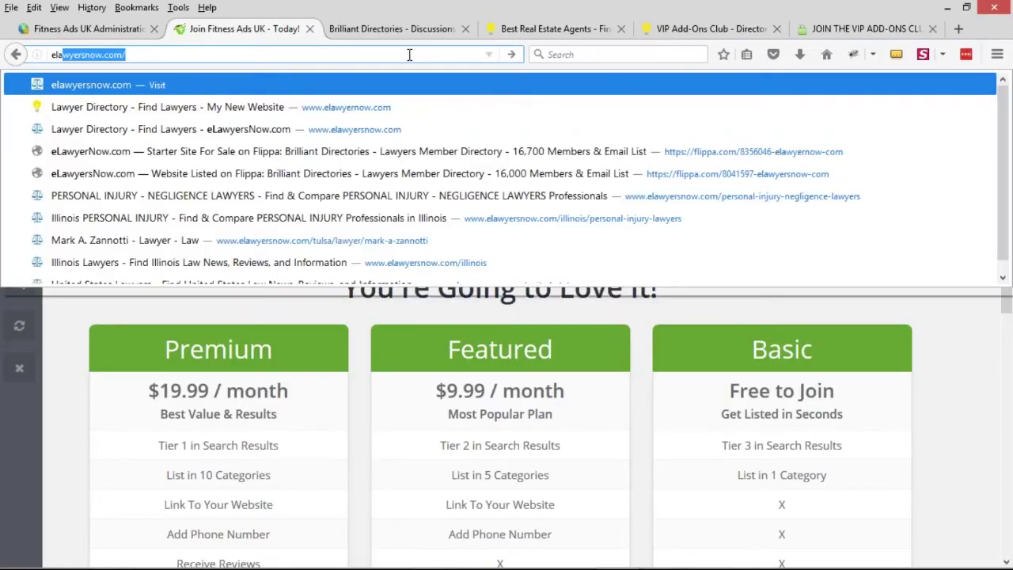
key(End)
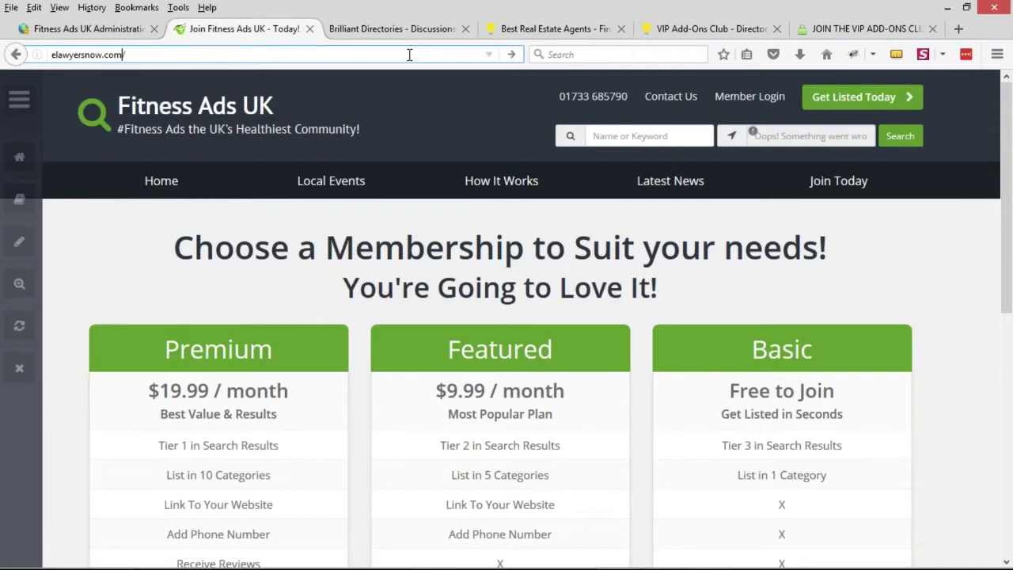
key(BackSpace)
key(Return)
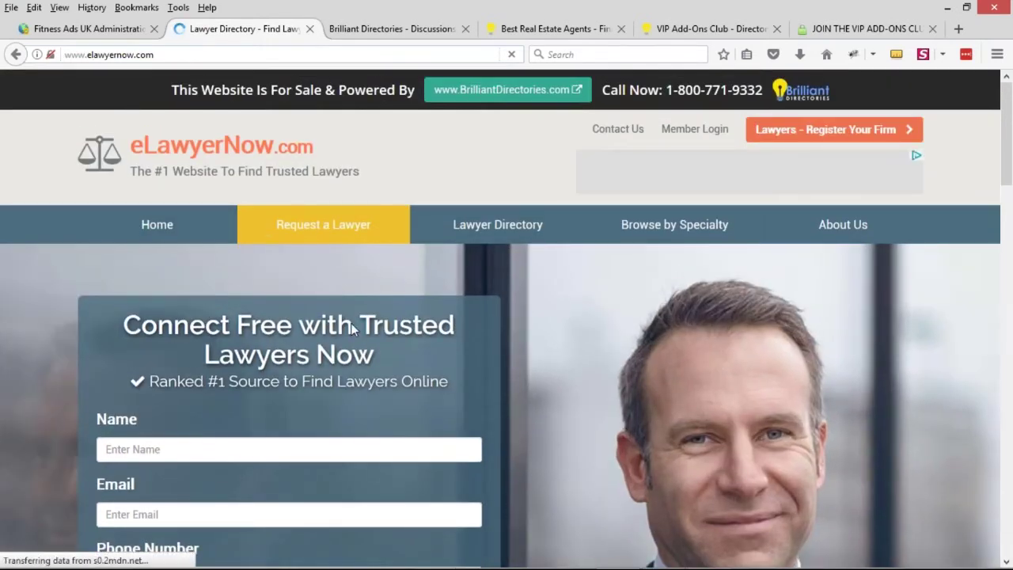
scroll(665, 314, down, 1)
scroll(663, 311, down, 7)
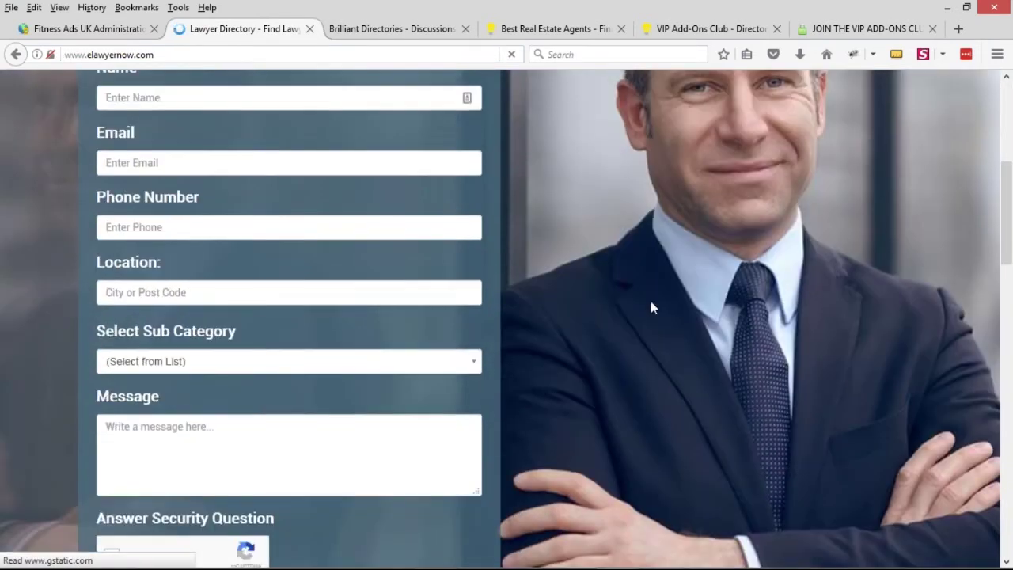
scroll(650, 306, up, 2)
scroll(651, 301, up, 6)
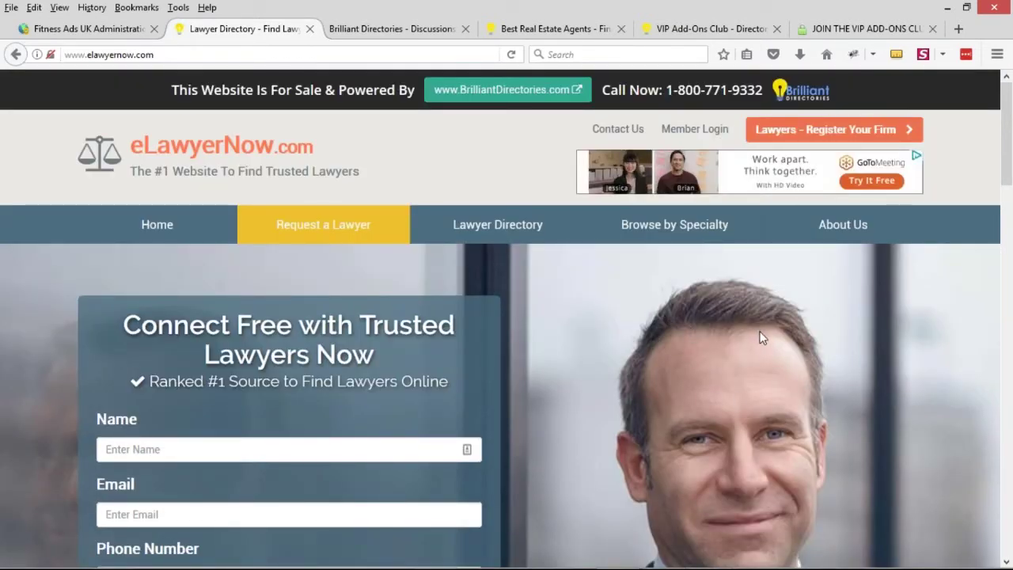
Step: Return to the Word notes and highlight the "Is it a valid resource?" point for review
key(alt+Tab)
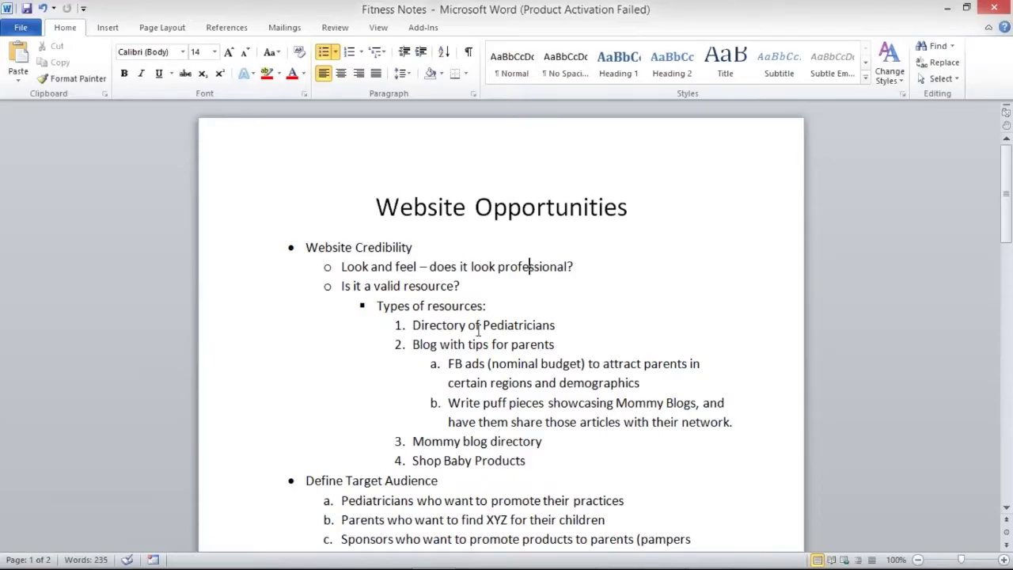
drag(343, 286, 468, 286)
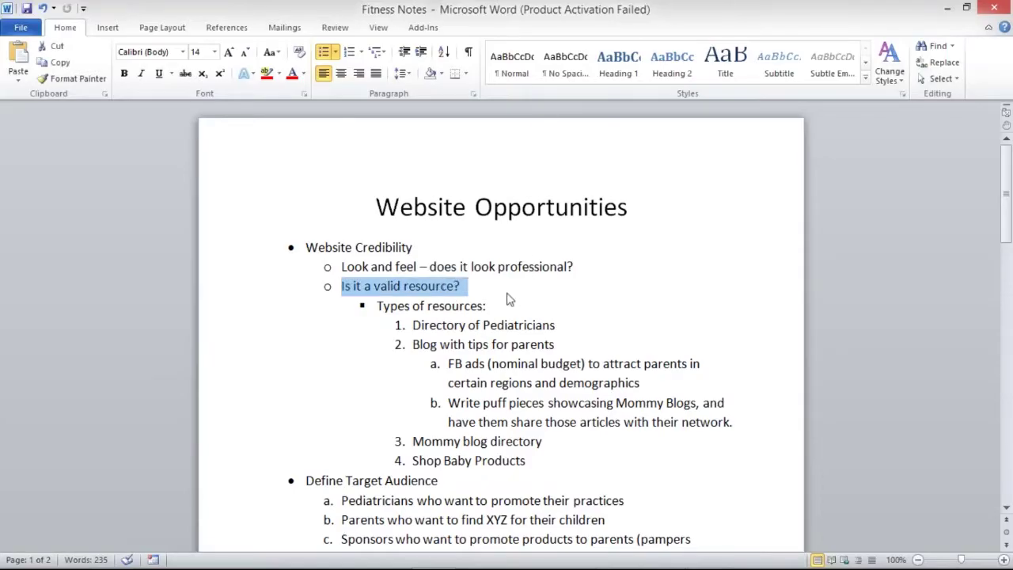
click(520, 296)
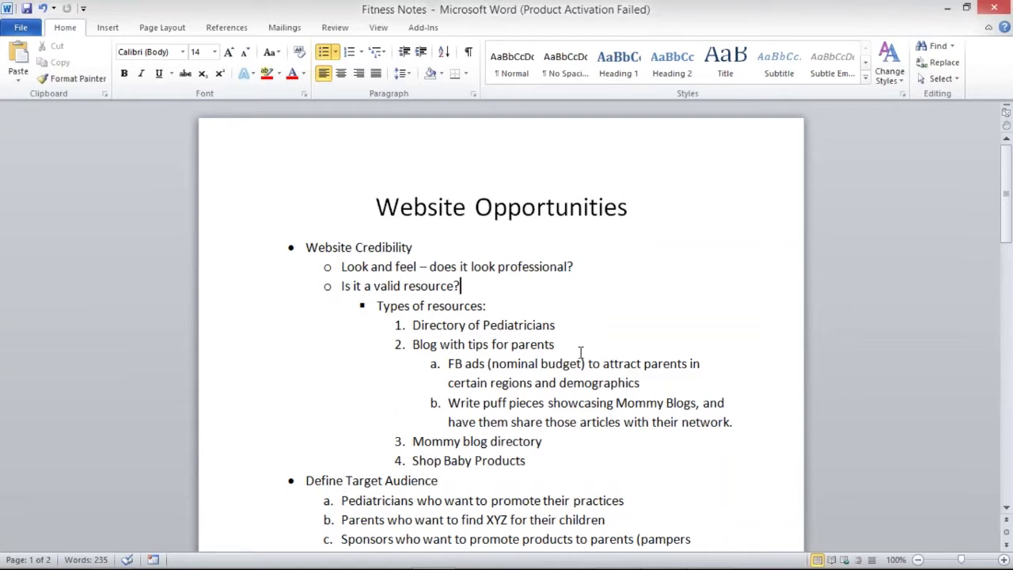
Step: Replace "Pediatricians" with "Fitness Experts" in the first item under Types of resources
drag(482, 326, 583, 325)
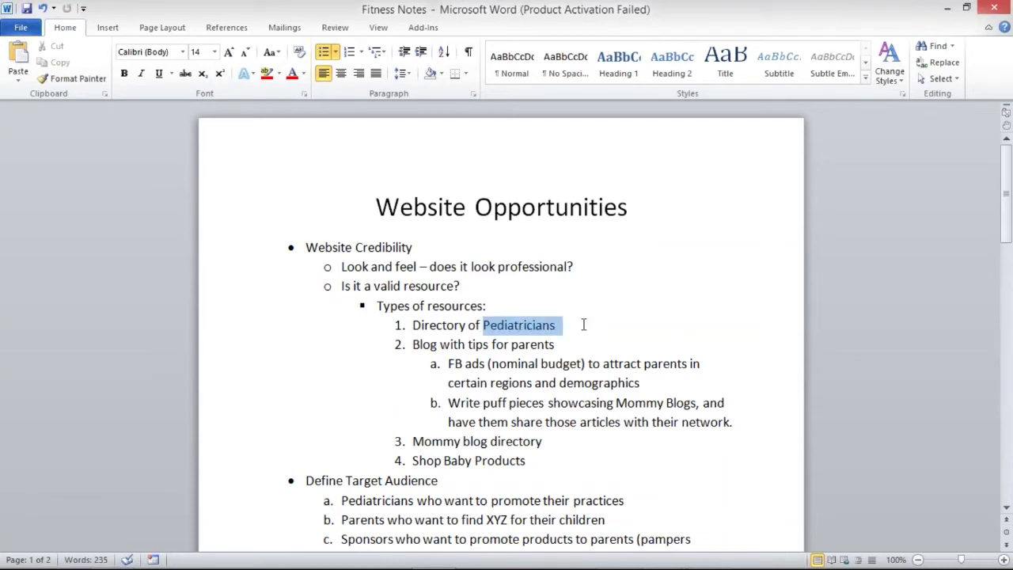
drag(583, 325, 583, 324)
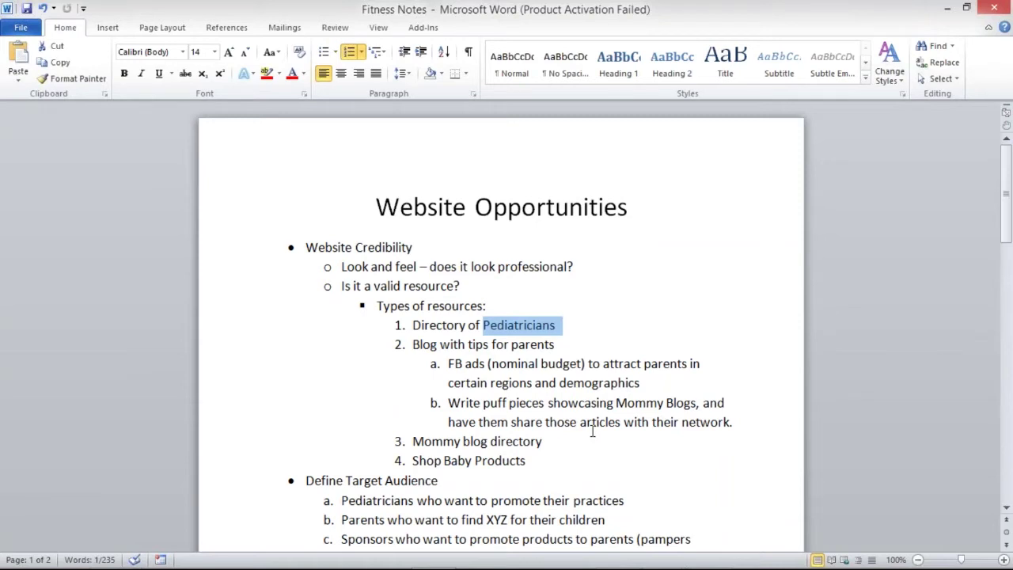
text(Fitn)
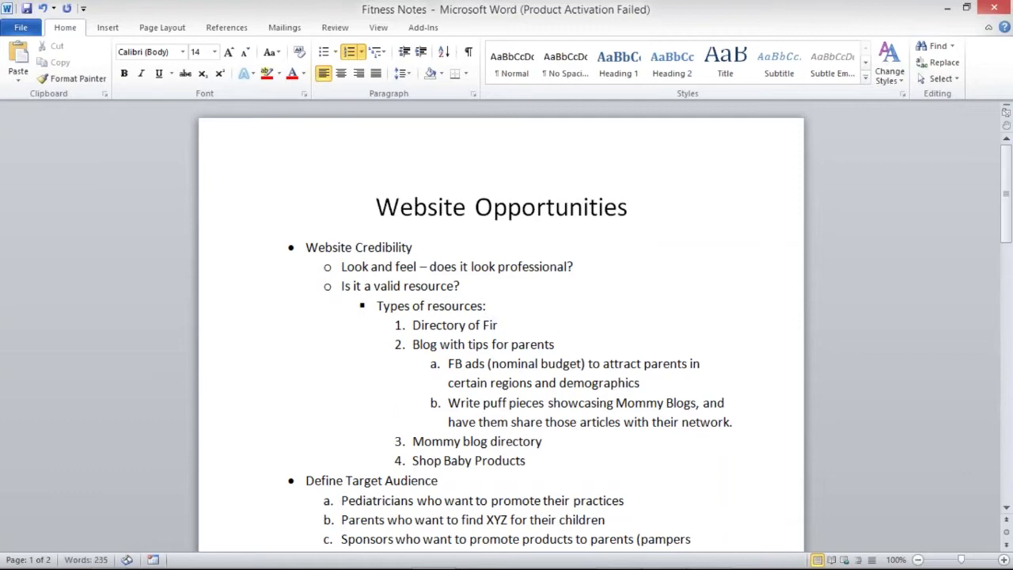
text(ess)
text(Experts)
Step: Add "Nutritionists" and "Coaches" as indented sub-items under Directory of Fitness Experts
key(Return)
key(Tab)
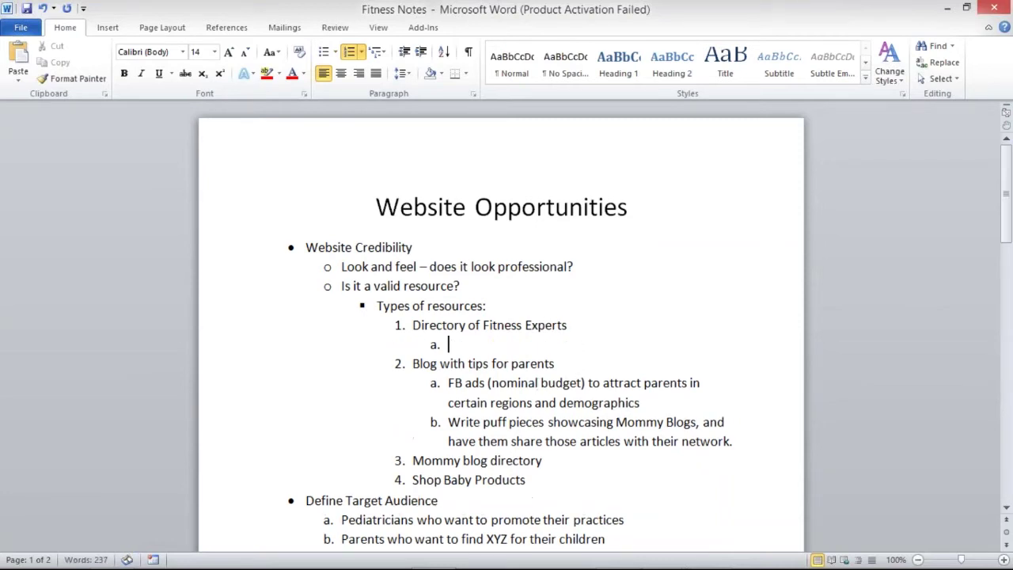
text(Nutritioni)
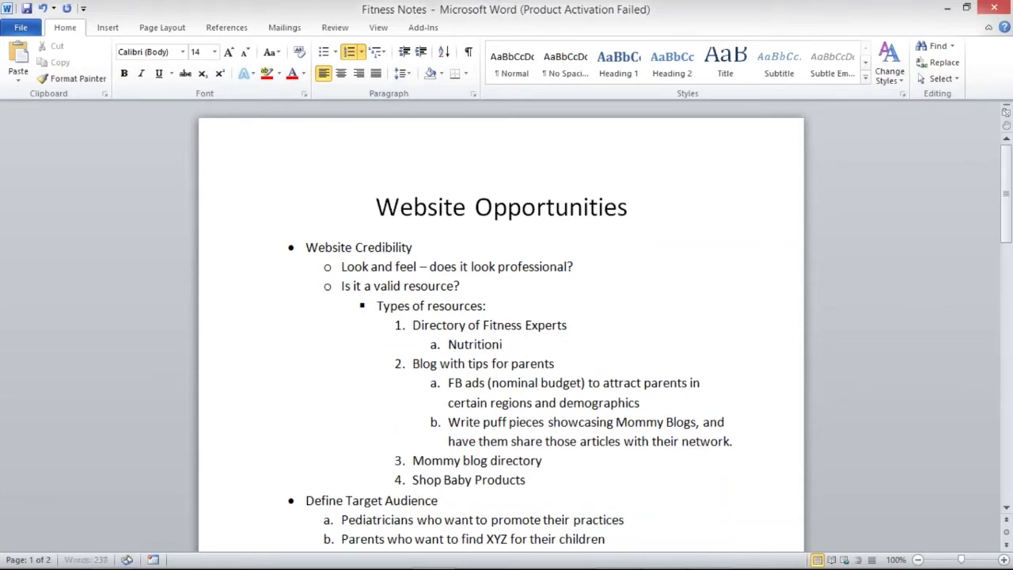
text(sts)
key(Return)
text(Cache)
key(BackSpace)
key(BackSpace)
key(BackSpace)
key(BackSpace)
text(oaches)
Step: Add "Gyms" as the third sub-item under Directory of Fitness Experts
key(Return)
text(ym)
key(BackSpace)
key(BackSpace)
text(Gtms)
key(BackSpace)
key(BackSpace)
key(BackSpace)
text(yms)
Step: Add "Personal Trainers" as the fourth sub-item under Directory of Fitness Experts
key(Return)
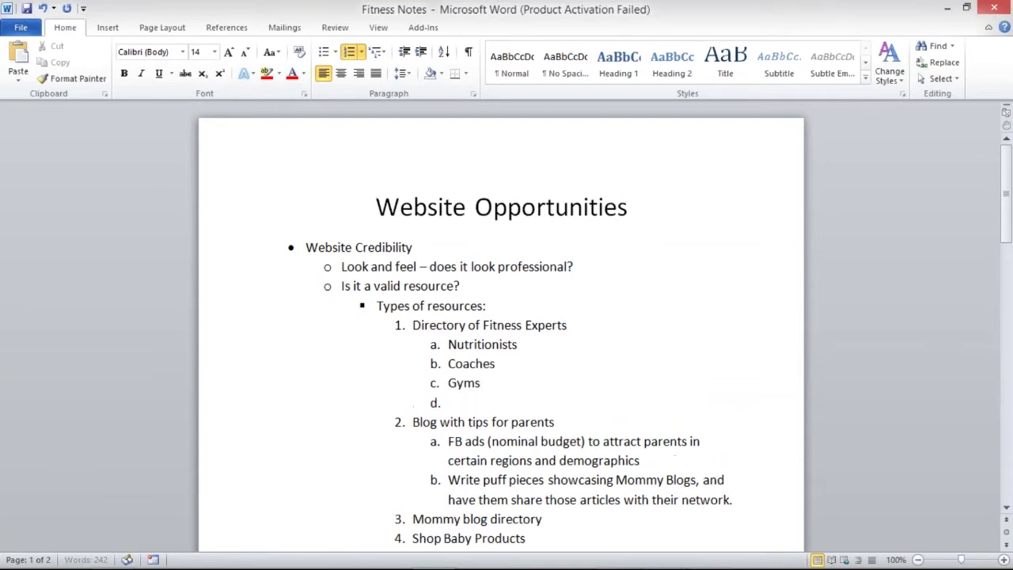
text(Personal)
text( Pt)
text(trainer)
key(BackSpace)
key(BackSpace)
key(BackSpace)
key(BackSpace)
key(BackSpace)
key(BackSpace)
key(BackSpace)
key(BackSpace)
text(Trainers)
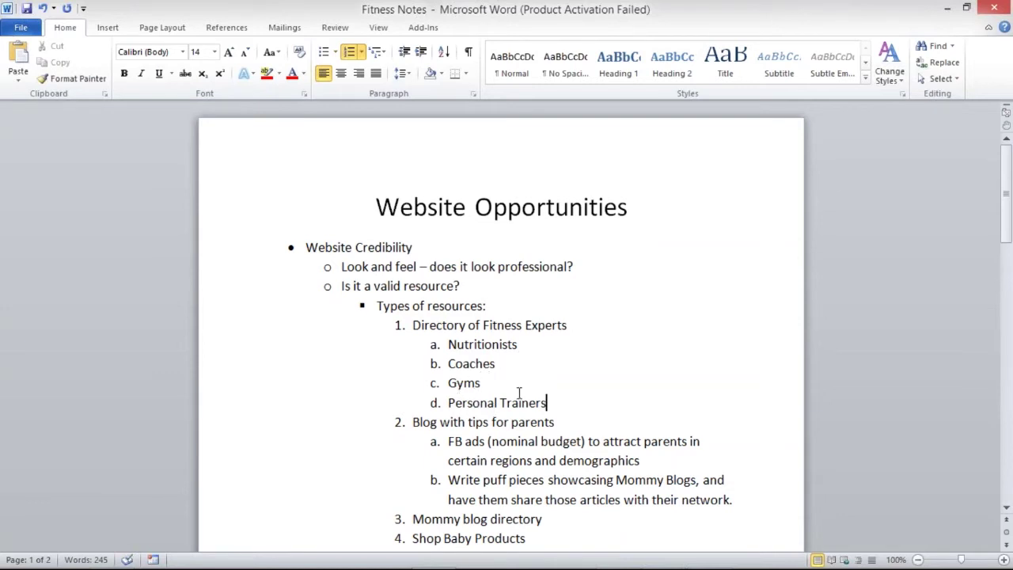
Step: Add "Apparel / Kits" and "Equipment Retailer" as the next sub-items, using the spelling suggestion for "Equipment"
key(Return)
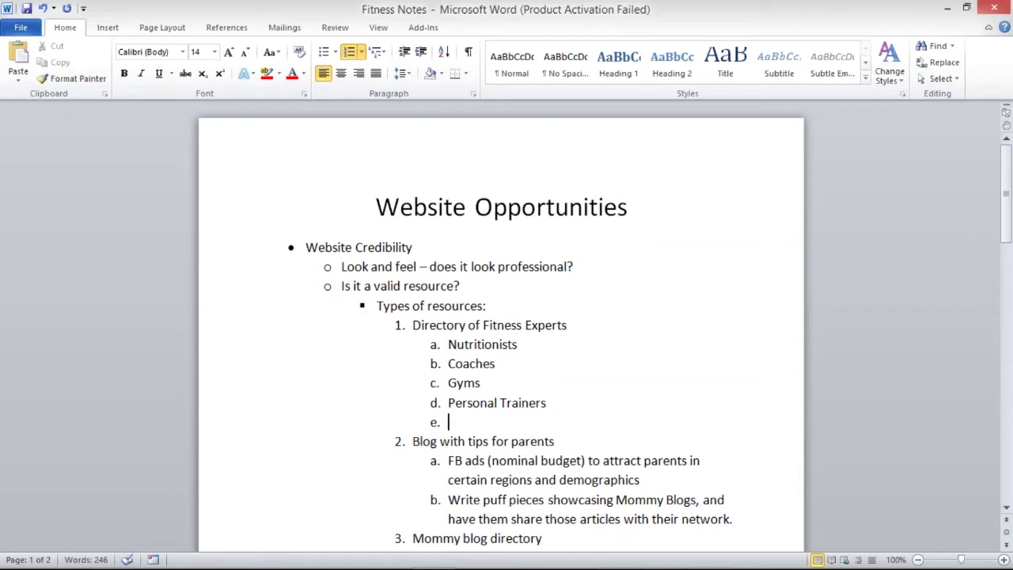
text(Apparel)
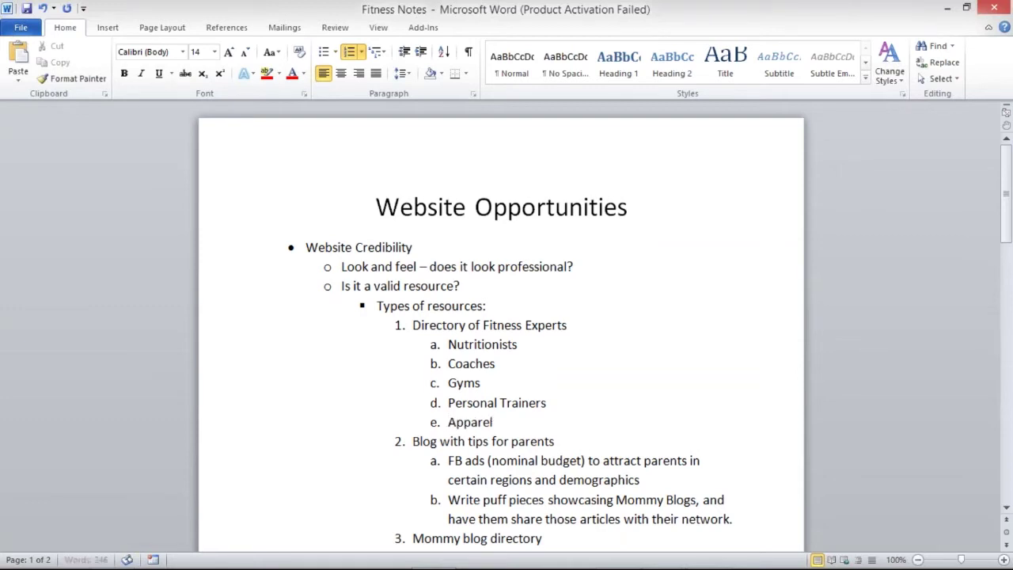
text( / Kits)
key(Return)
text(Eq)
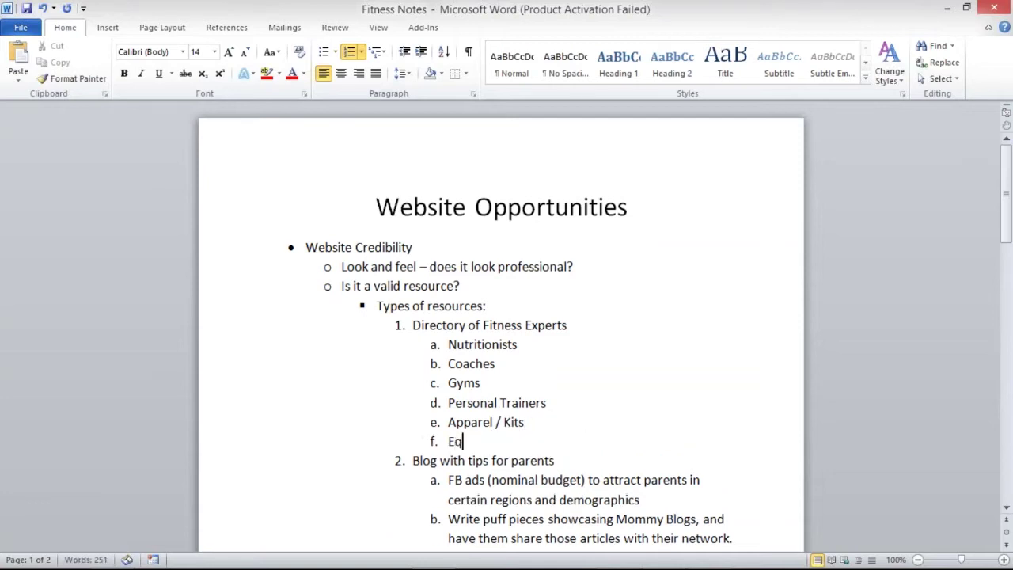
text(uiptment Retailer)
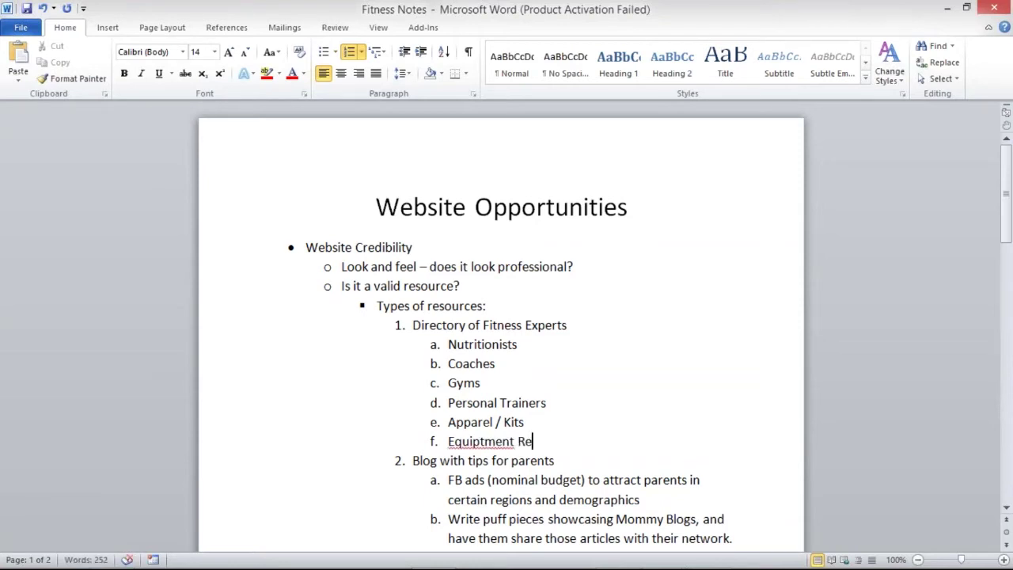
right_click(450, 443)
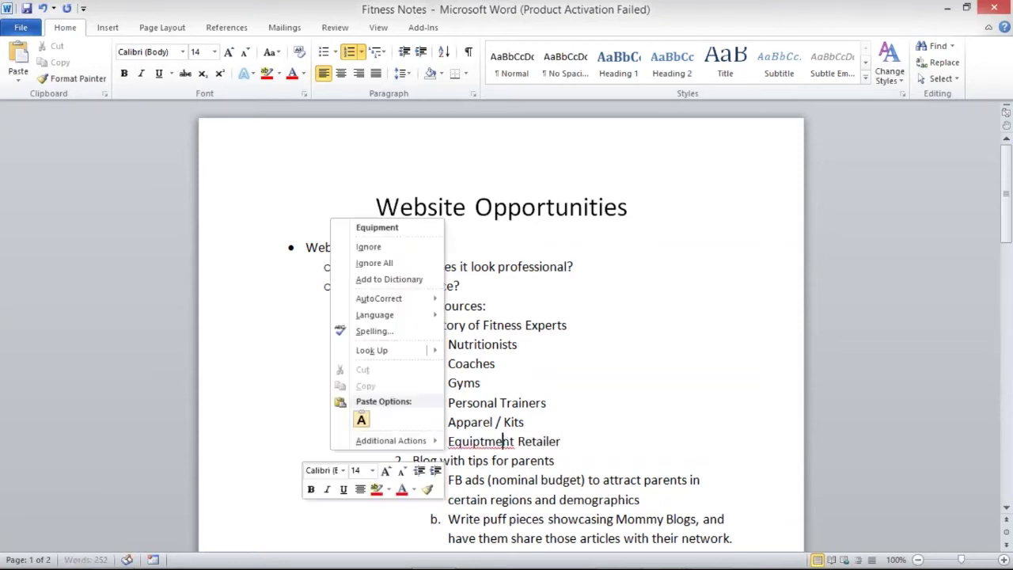
click(425, 225)
click(579, 443)
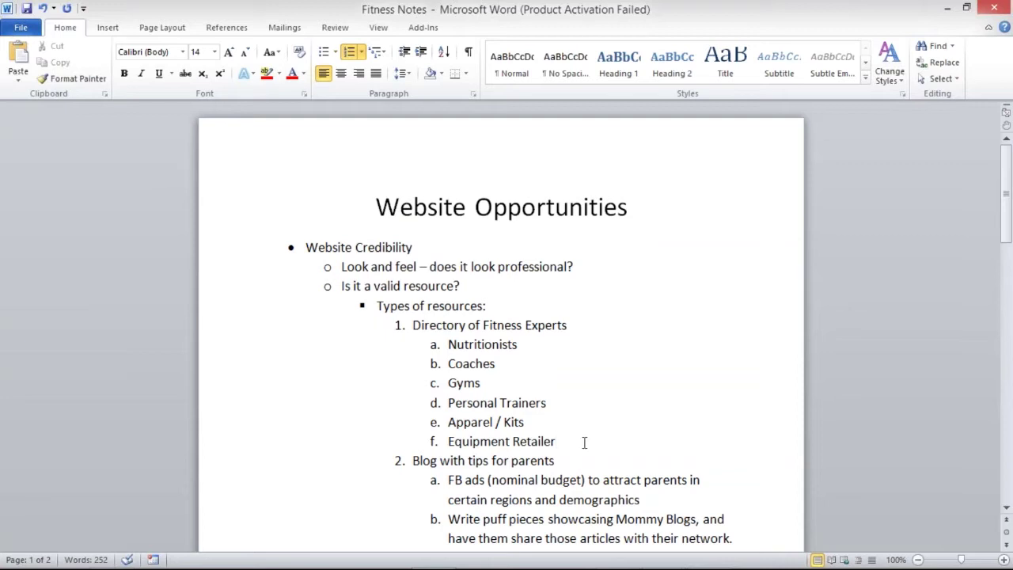
key(ctrl+shift+Up)
key(ctrl+shift+Up)
key(ctrl+shift+Up)
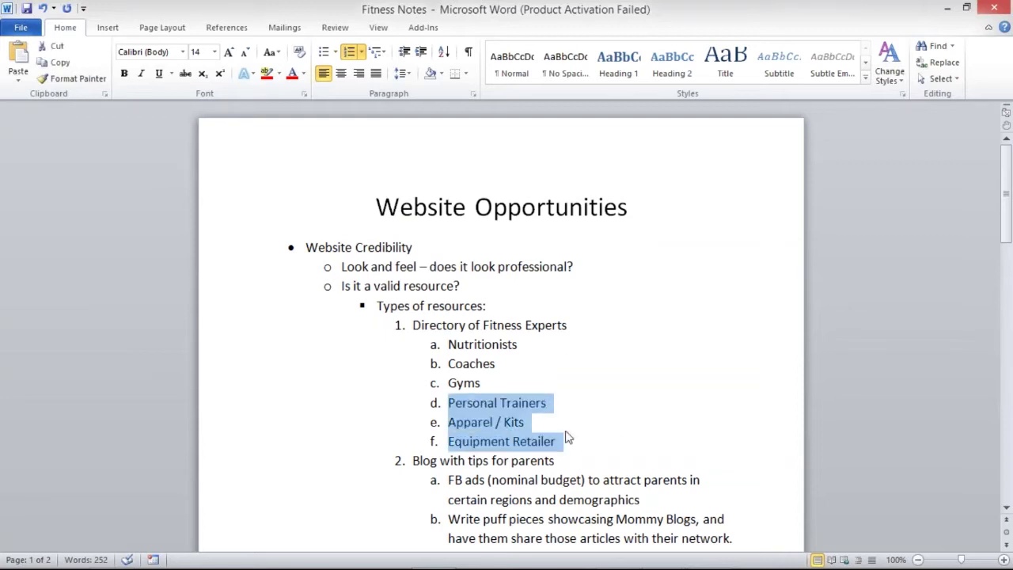
click(578, 440)
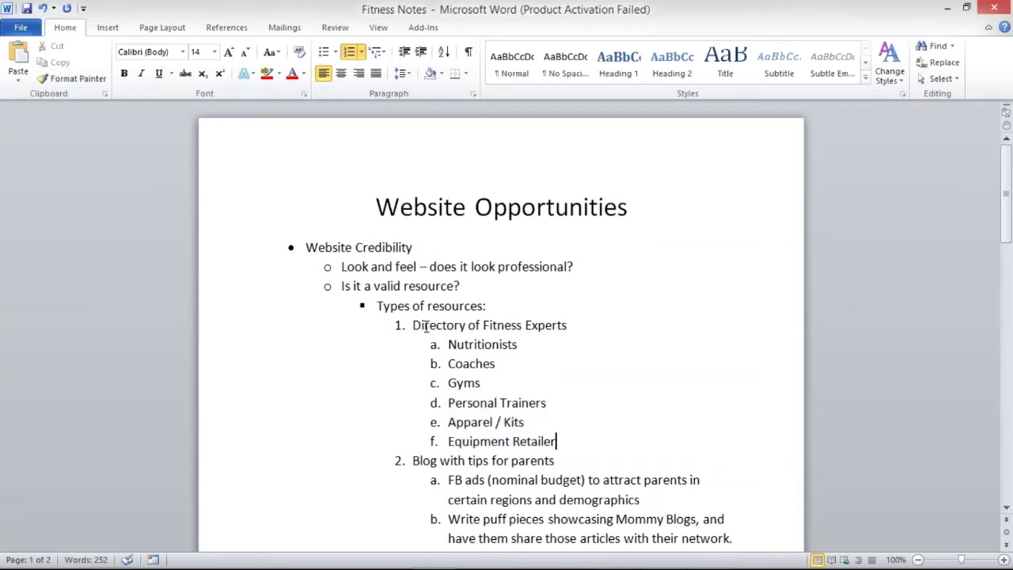
drag(412, 324, 586, 438)
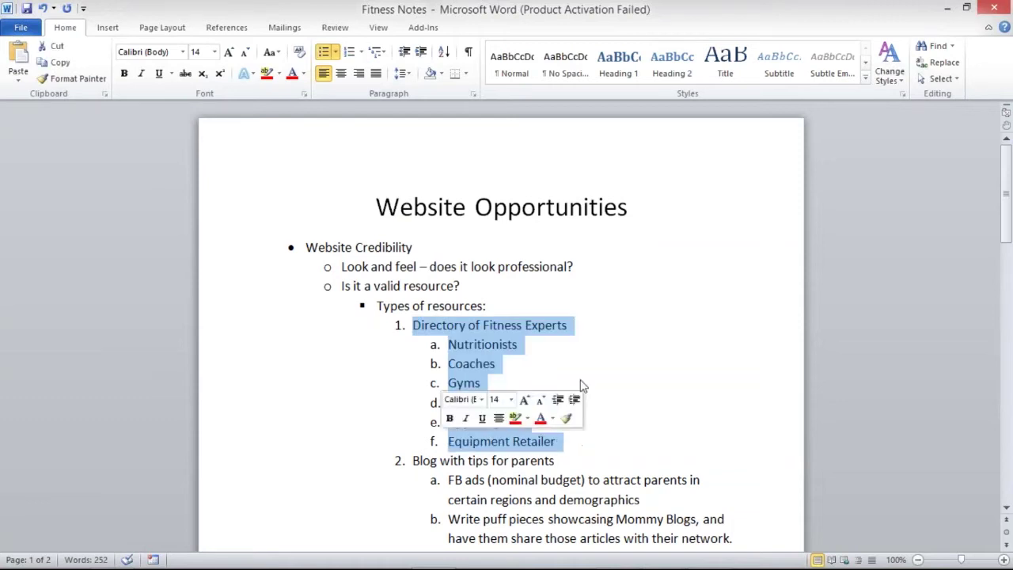
click(592, 341)
Step: Replace "parents" with "fitness enthusiasts" in the "Blog with tips for" item, using the spelling suggestion for "enthusiasts"
scroll(594, 332, down, 1)
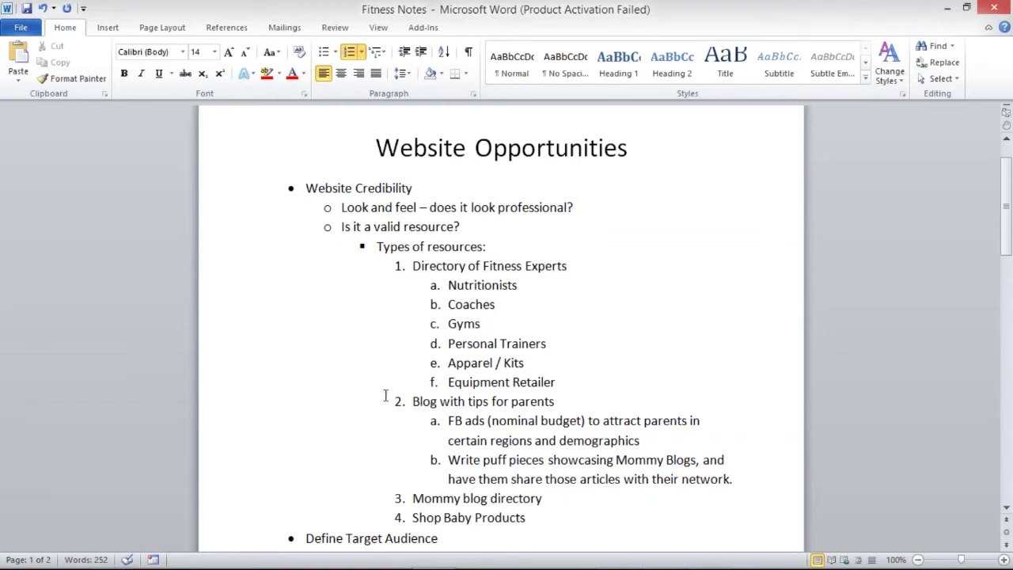
double_click(531, 401)
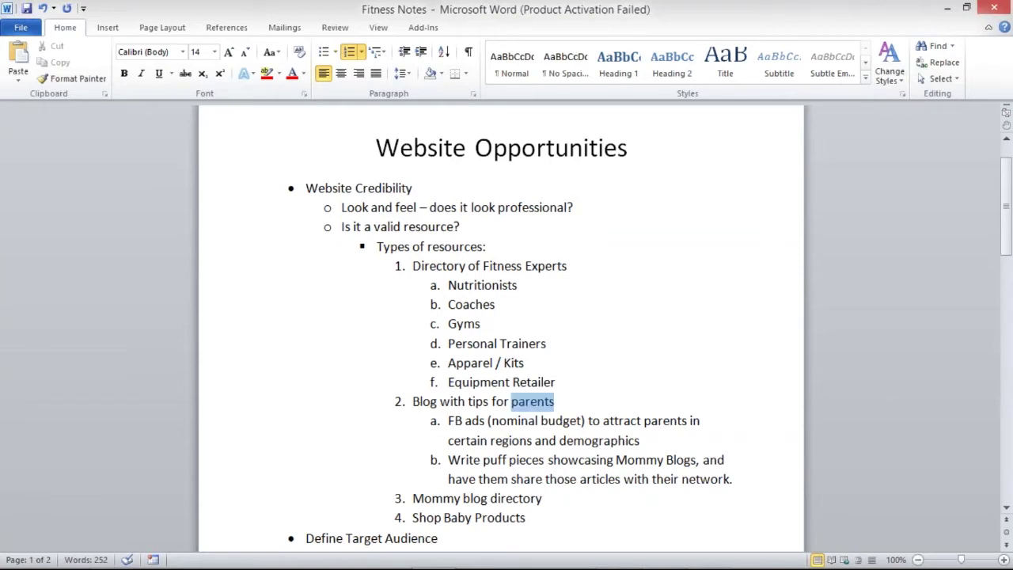
text(fi)
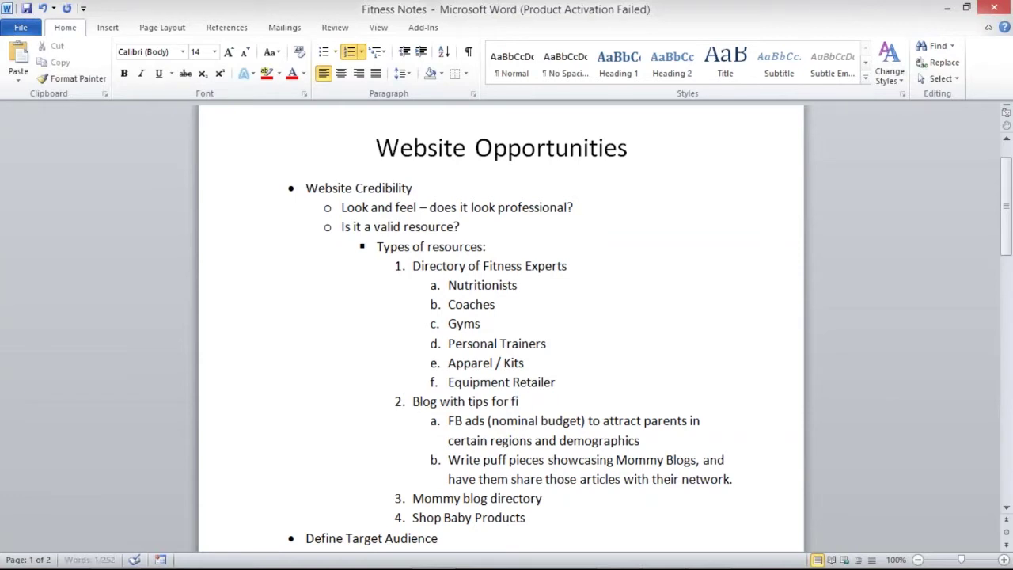
text(tness enthusiasts)
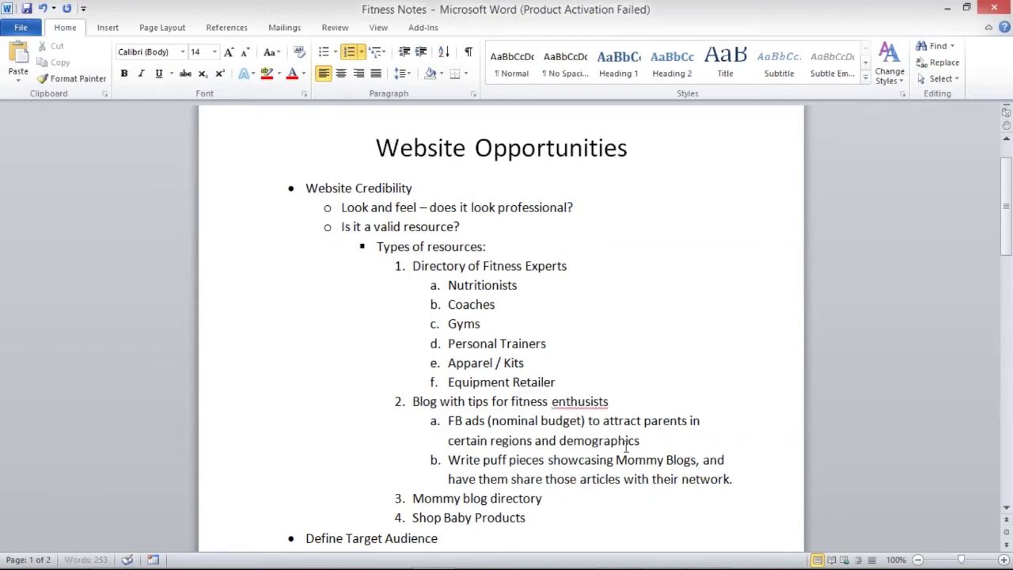
right_click(595, 401)
click(498, 157)
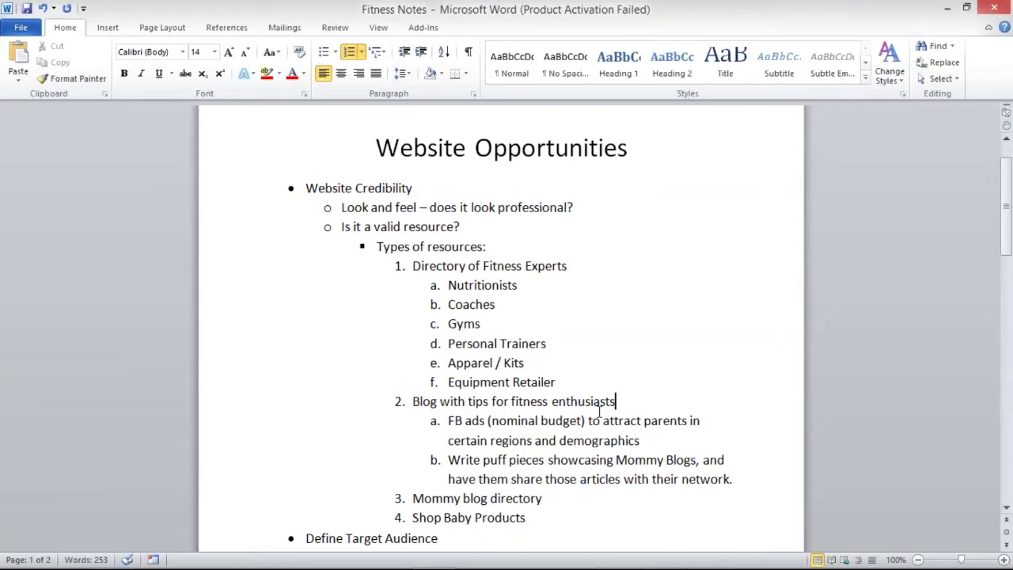
scroll(641, 413, down, 1)
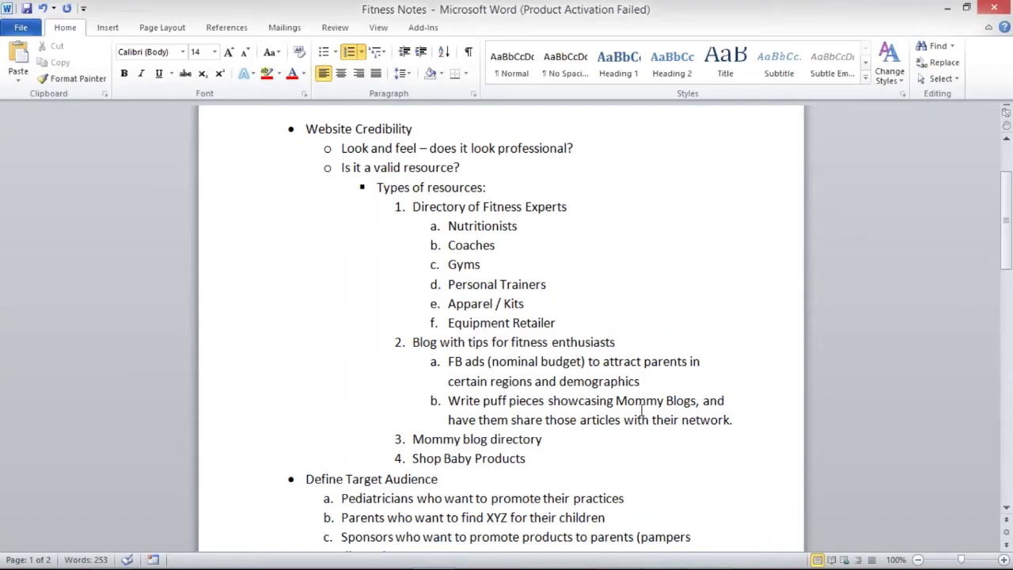
key(alt+Tab)
scroll(569, 309, down, 7)
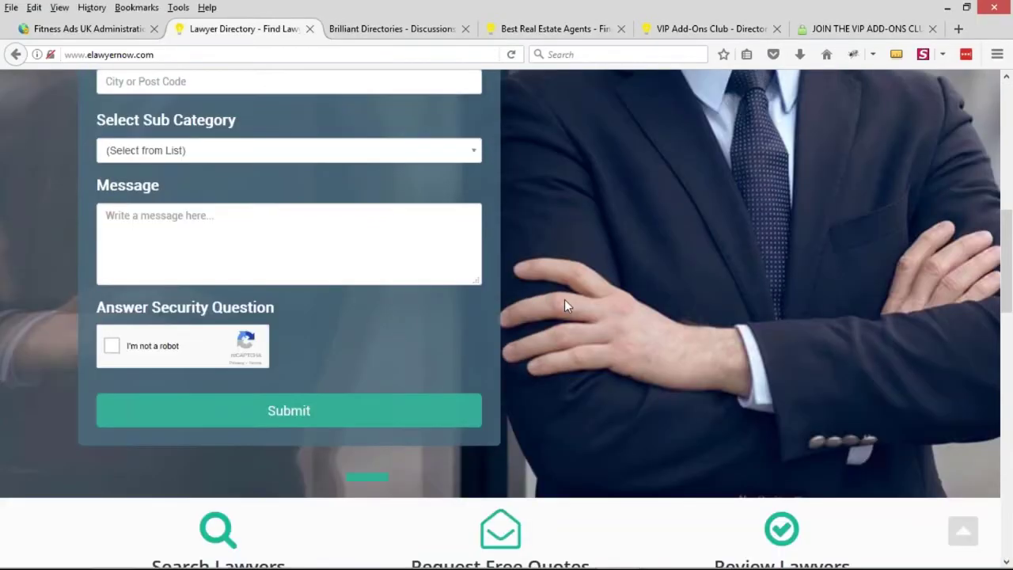
scroll(564, 299, up, 5)
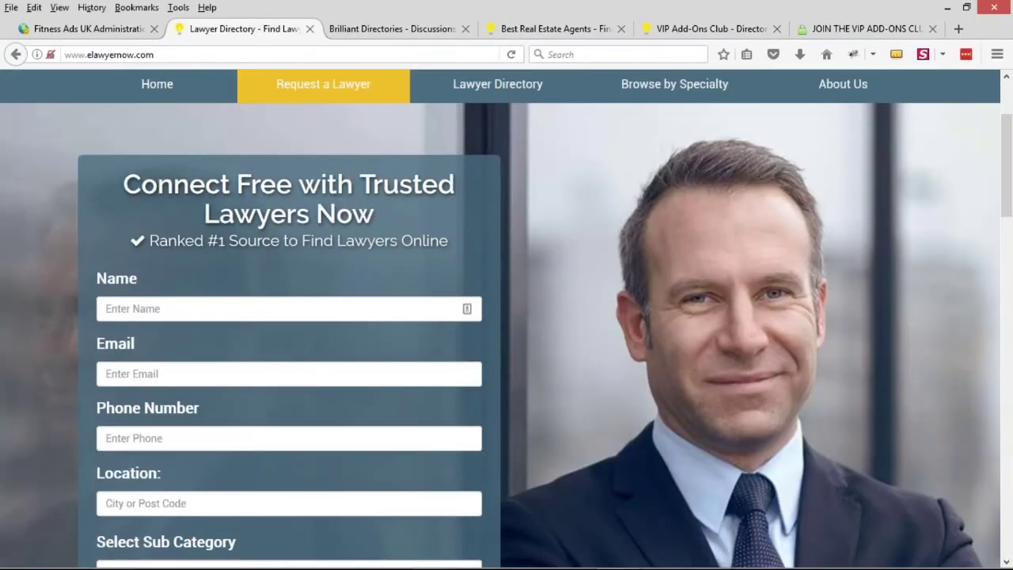
click(221, 55)
text(r)
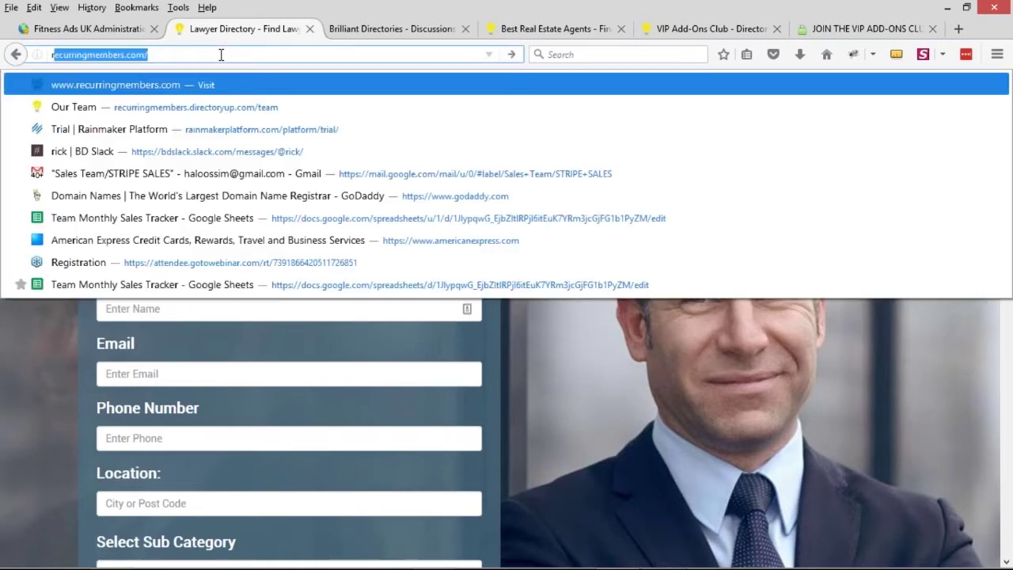
text(ateortho)
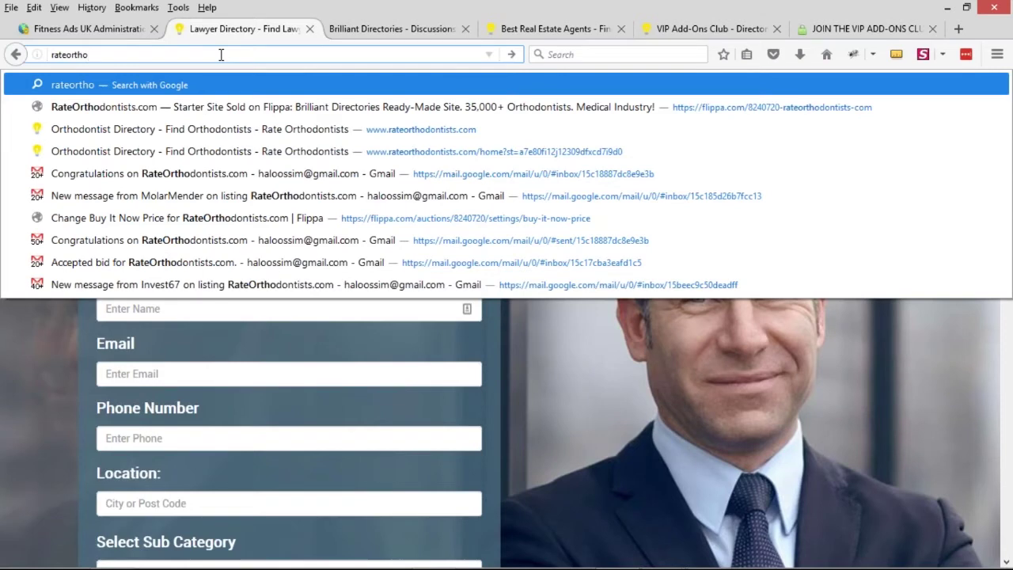
key(Down)
key(Down)
key(Return)
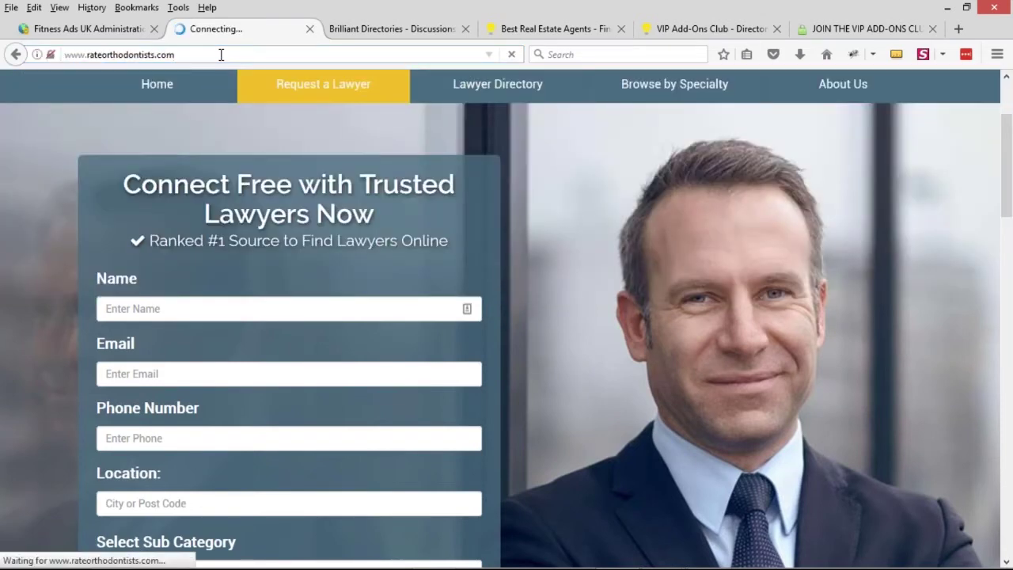
Step: Examine the Rate Orthodontists home page down to the "Top Tips by Orthodontists" section
scroll(601, 204, down, 7)
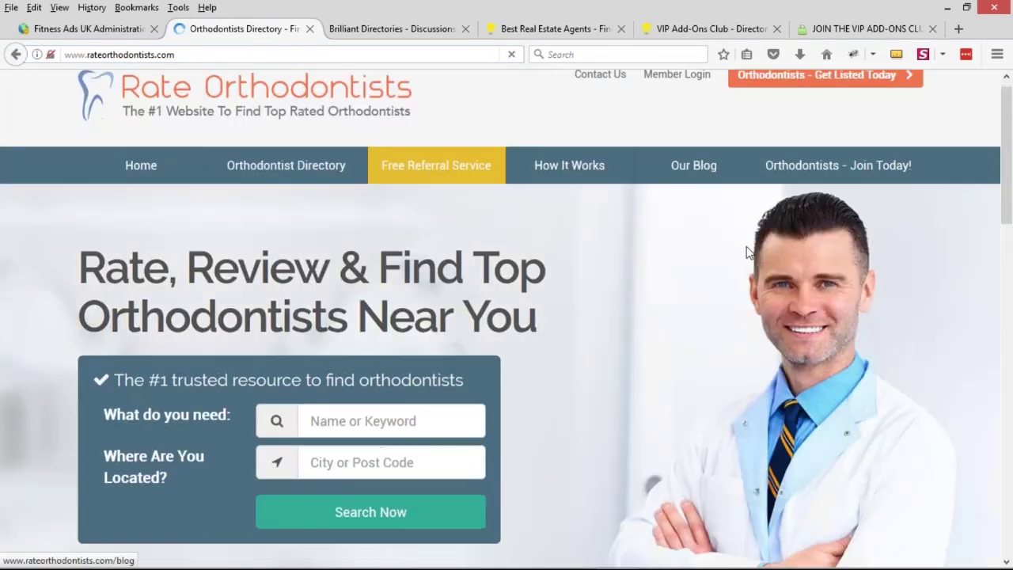
scroll(606, 204, down, 6)
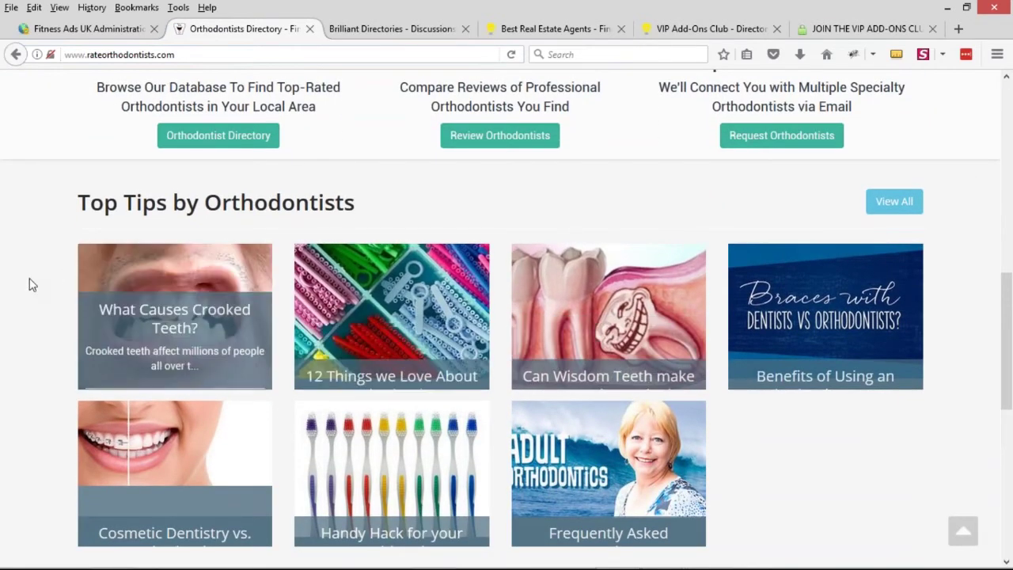
drag(156, 203, 309, 202)
click(309, 202)
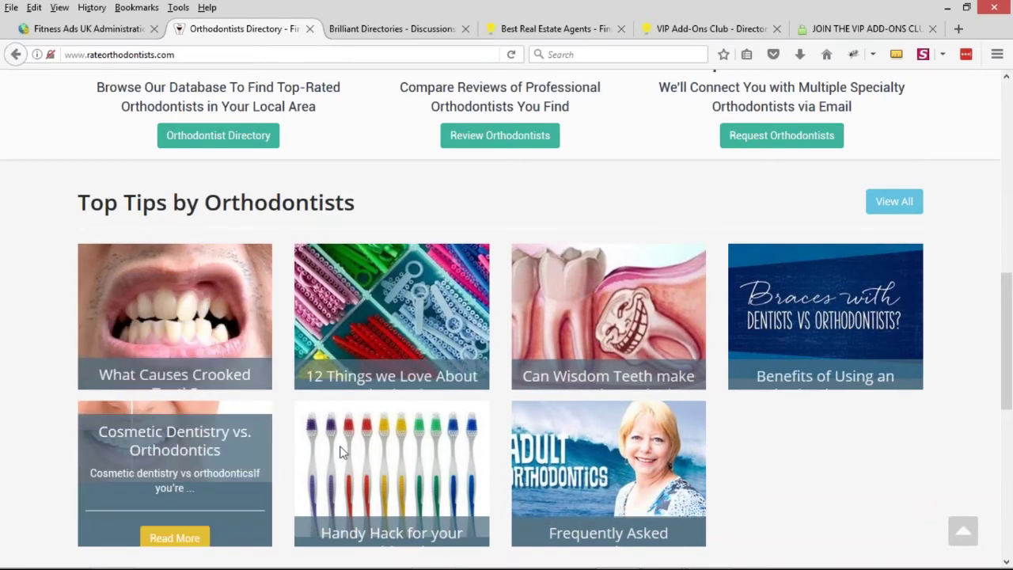
Step: Open the Rate Orthodontists blog and look through its "Orthodontist Health Tips" articles
scroll(716, 412, up, 10)
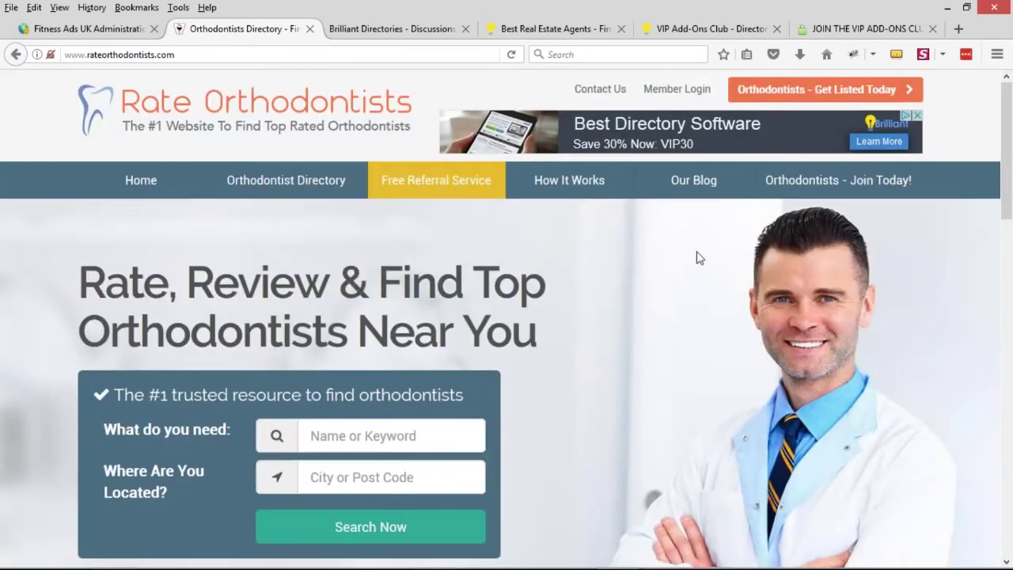
click(693, 181)
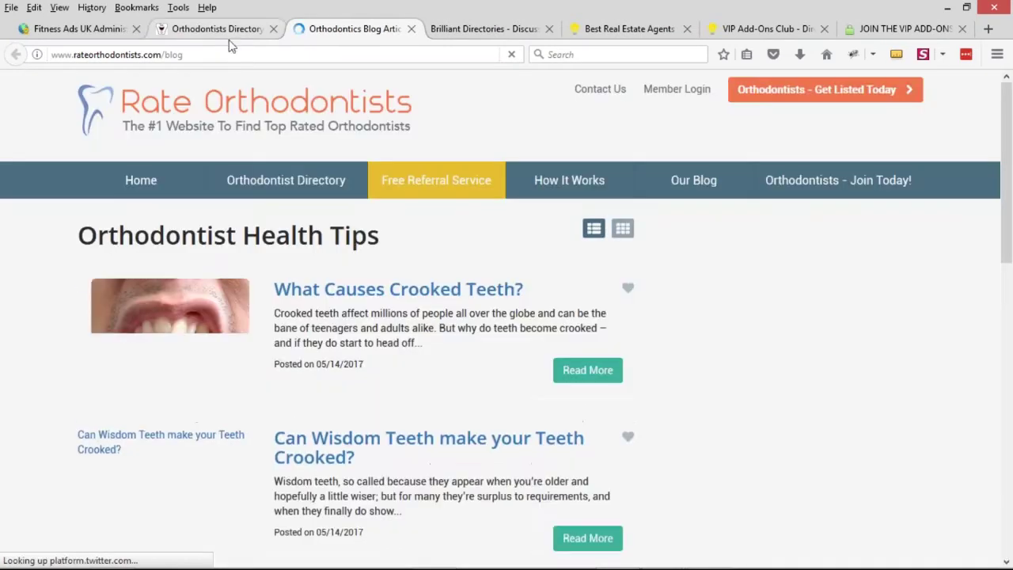
scroll(371, 293, down, 3)
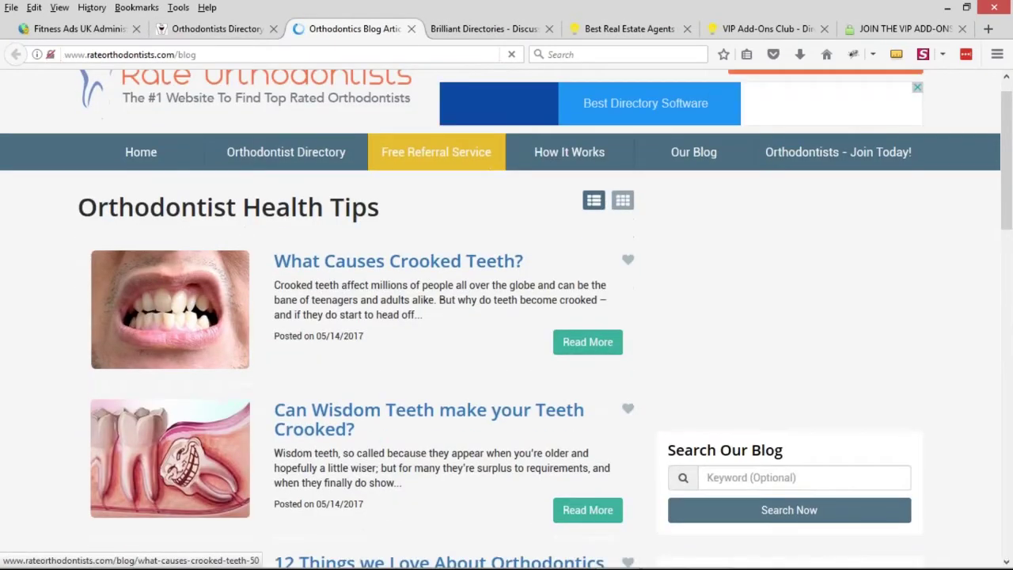
scroll(430, 289, down, 3)
scroll(432, 291, up, 5)
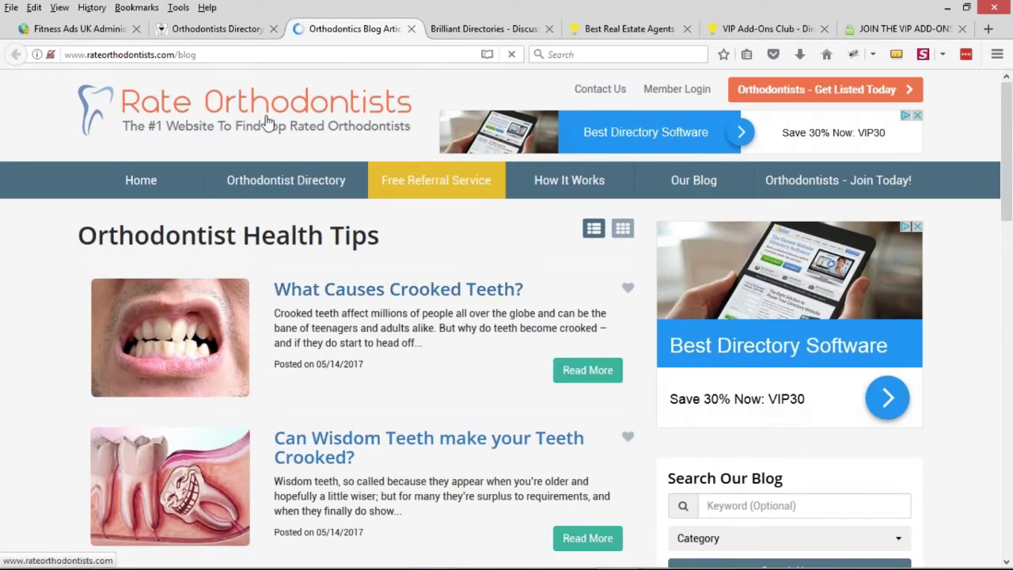
Step: Switch back to the Fitness Notes document in Word and split "fitness enthusiasts" off into an indented sub-item under "Blog with tips for"
key(alt+Tab)
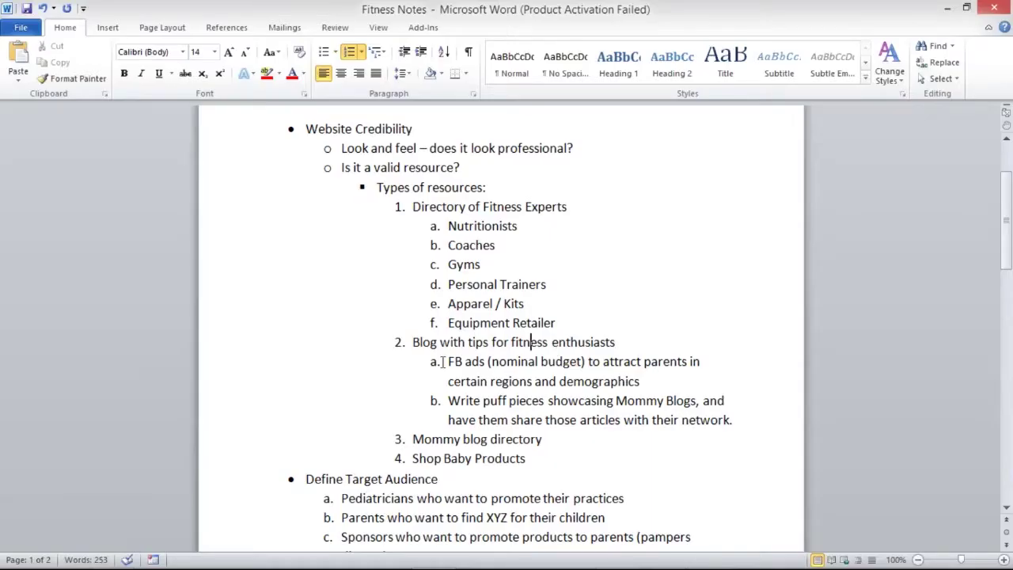
click(509, 341)
key(Return)
key(Tab)
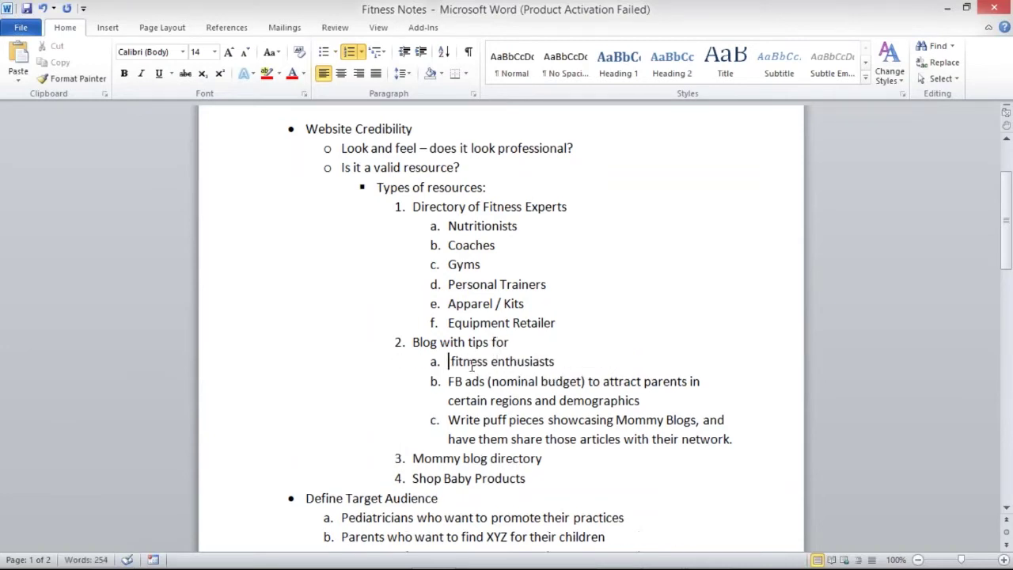
Step: Add "Cater to professionals" as the second sub-item under "Blog with tips for"
click(587, 360)
key(Return)
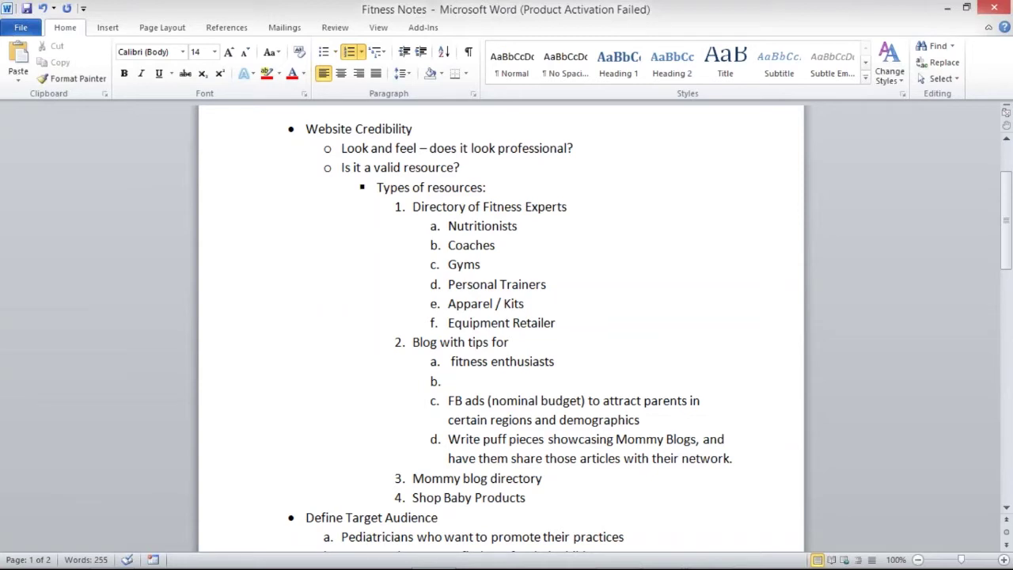
text(cater to professioa)
key(BackSpace)
text(nals)
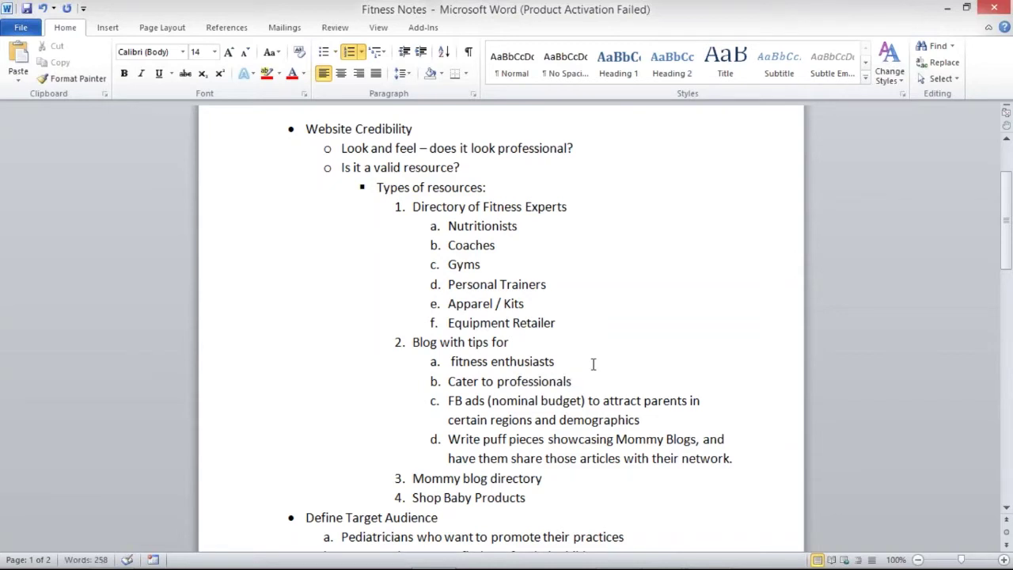
Step: Capitalize the first letter of the "fitness enthusiasts" sub-item so it reads "Fitness enthusiasts"
click(452, 362)
key(Delete)
text(F)
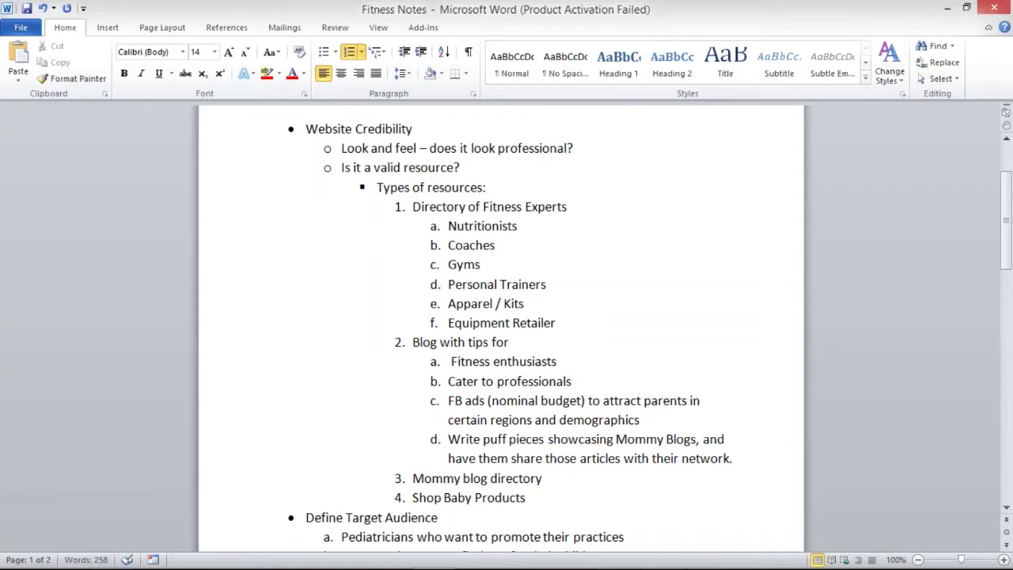
click(587, 382)
click(649, 418)
drag(626, 422, 448, 401)
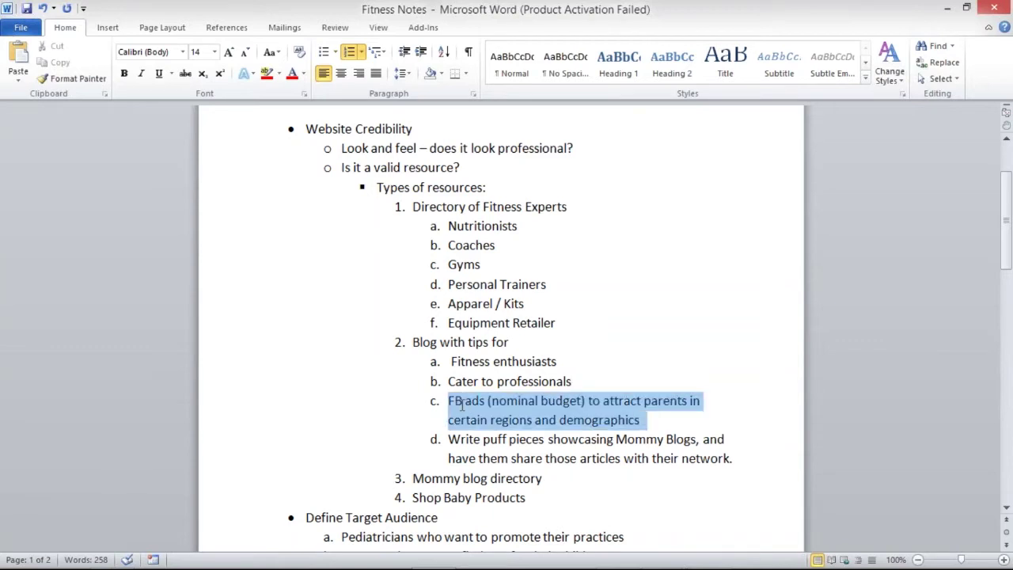
click(548, 439)
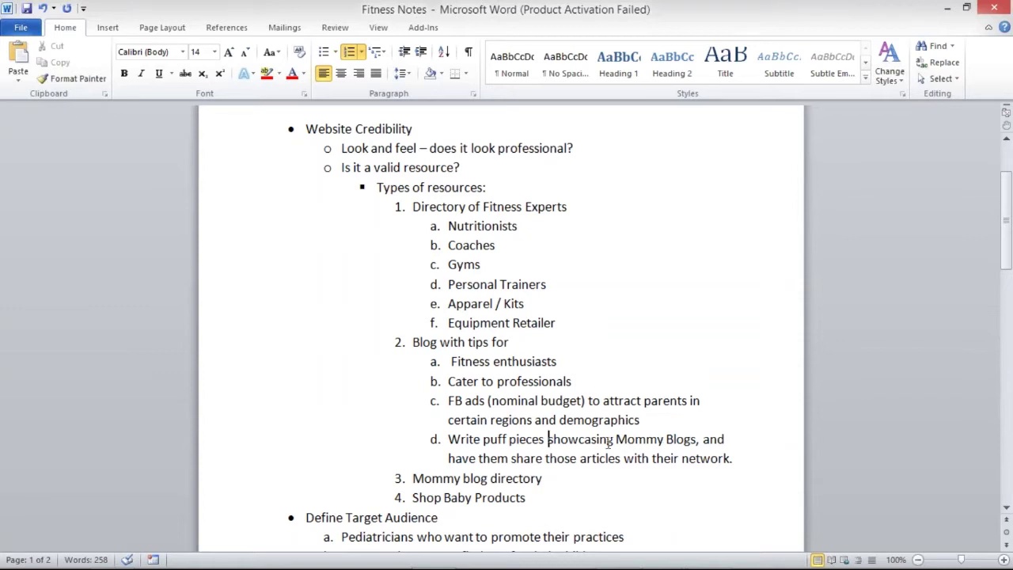
Step: Replace the text after "Write puff pieces showcasing" with "personal trainers or influencers - up and coming", using the spelling suggestion for "influencers"
drag(617, 439, 743, 456)
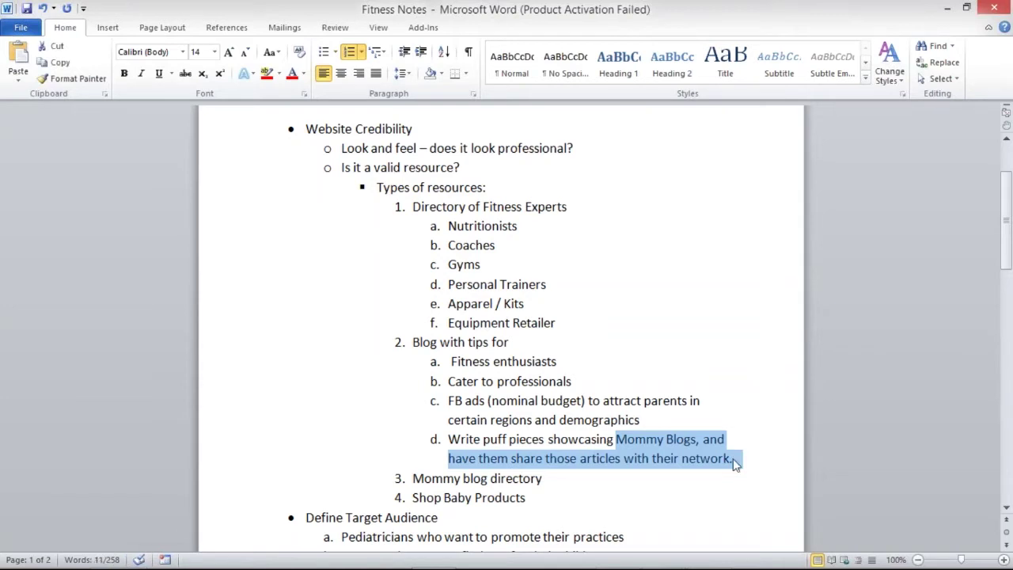
text(personal trainers )
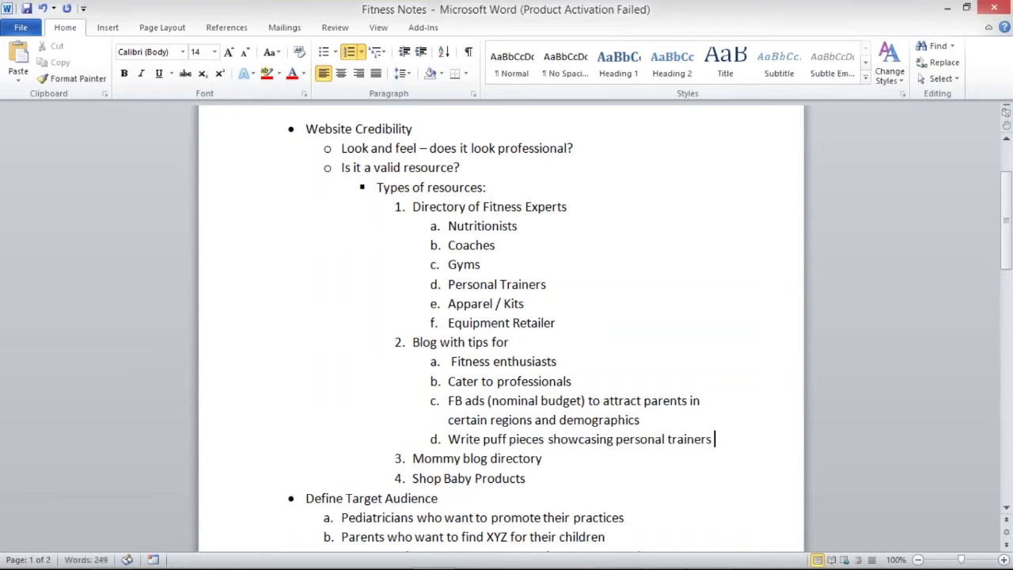
text(or influ)
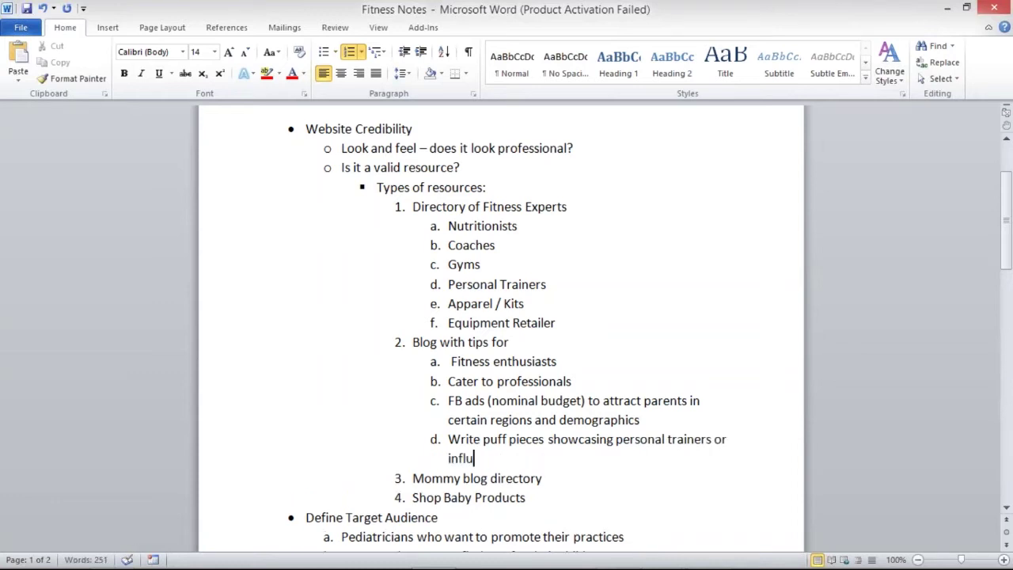
text(ceners)
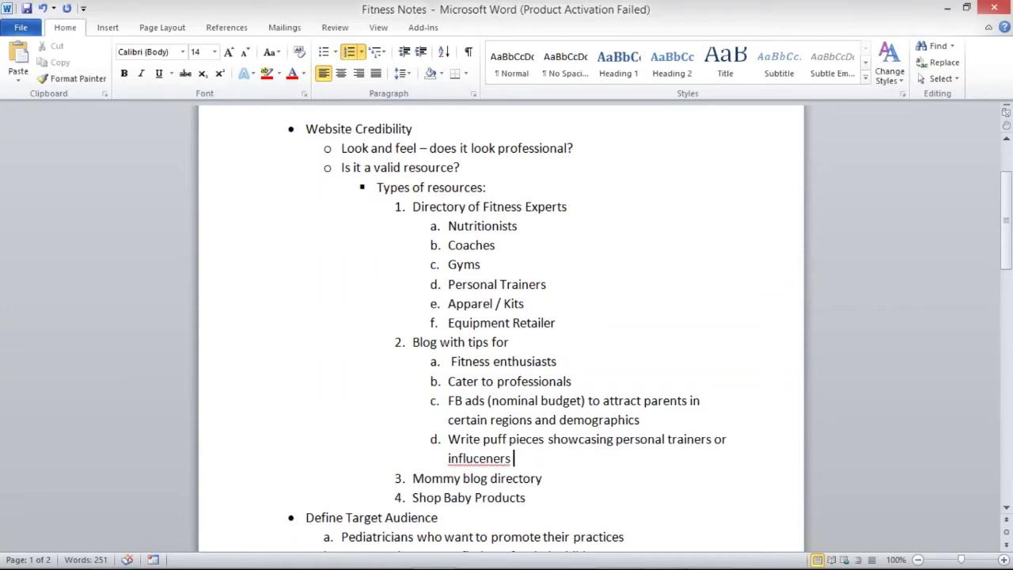
right_click(480, 458)
click(379, 196)
text(- up and coming)
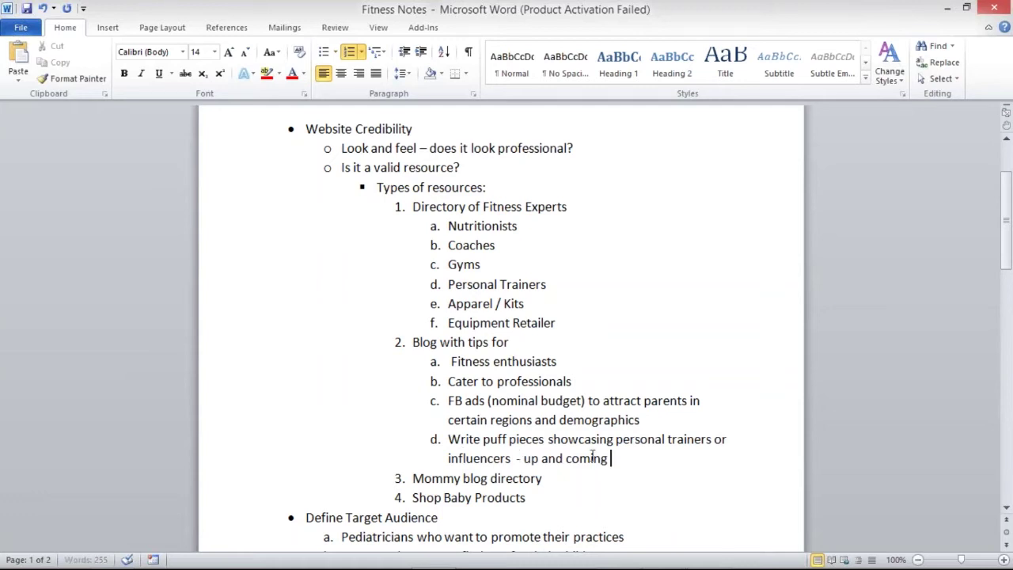
Step: Add "Top 5 Trainers in Toronto" as an indented sub-item under the "Write puff pieces showcasing personal trainers or influencers" item
triple_click(635, 455)
click(669, 456)
key(Return)
key(Tab)
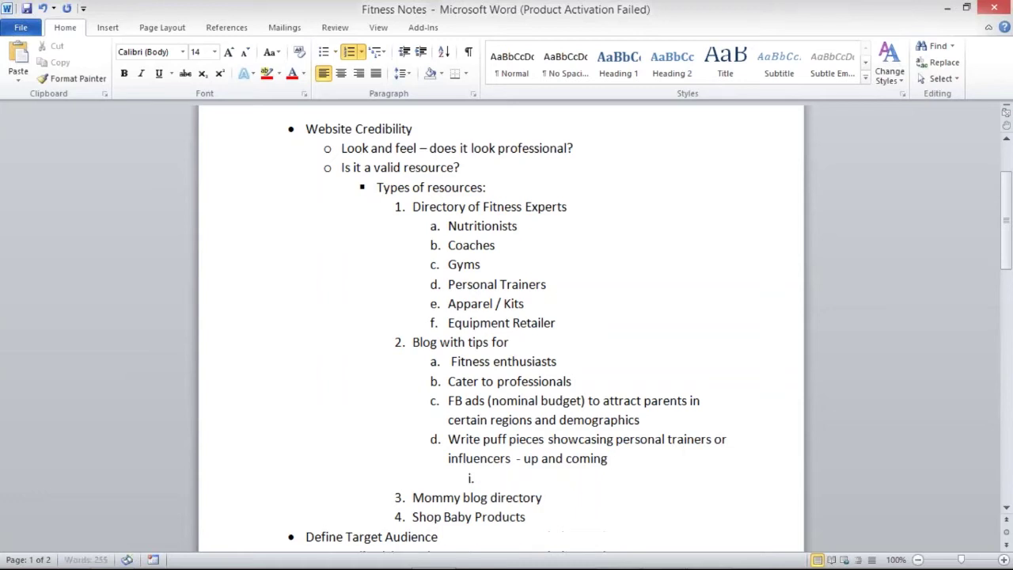
text(Top 5 Trainers in Ton)
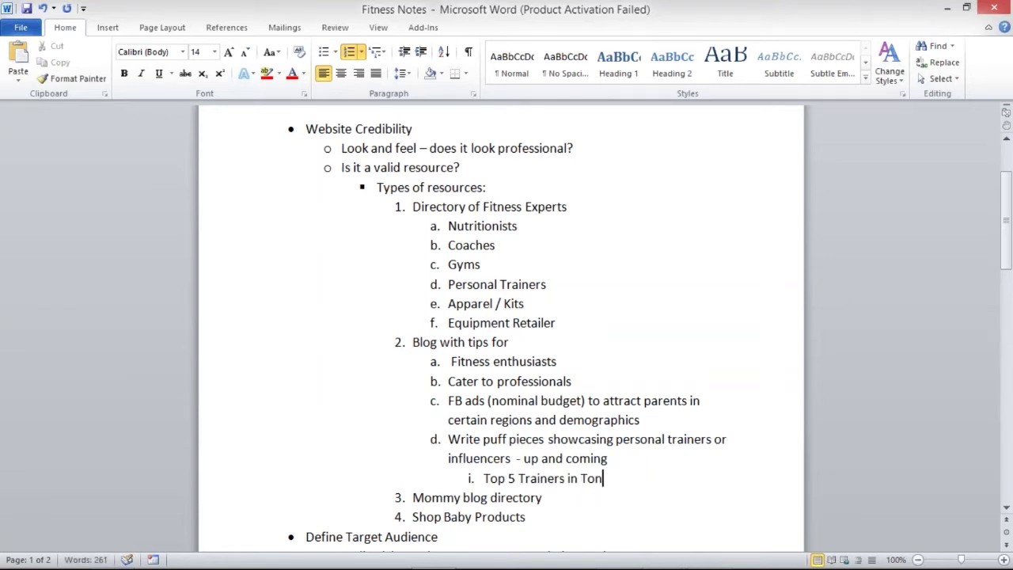
key(BackSpace)
text(ronto)
drag(630, 478, 483, 478)
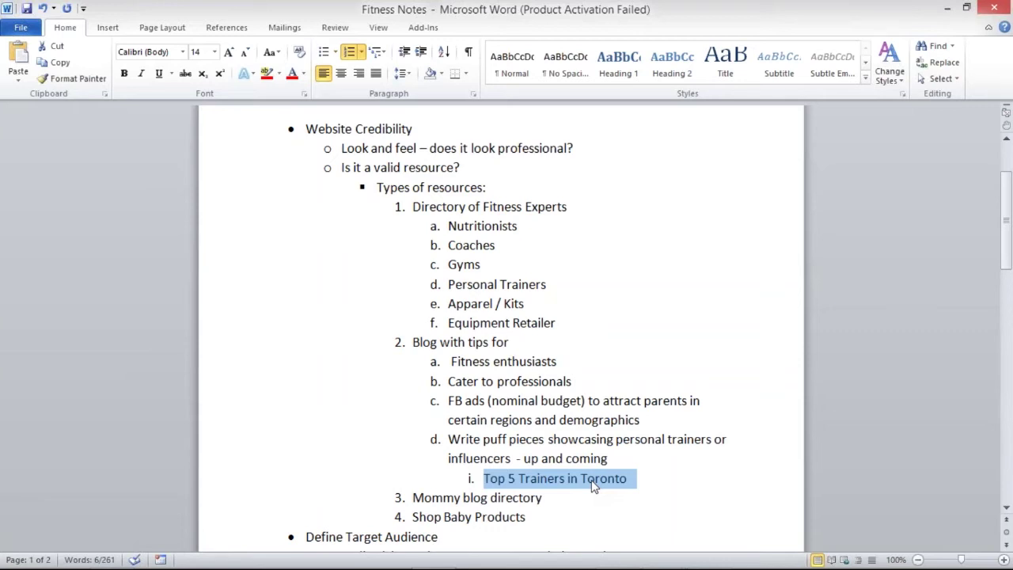
click(647, 480)
Step: Replace "Mommy" with "Fitness" in the "Mommy blog directory" resource type so it reads "Fitness blog directory"
scroll(609, 399, down, 2)
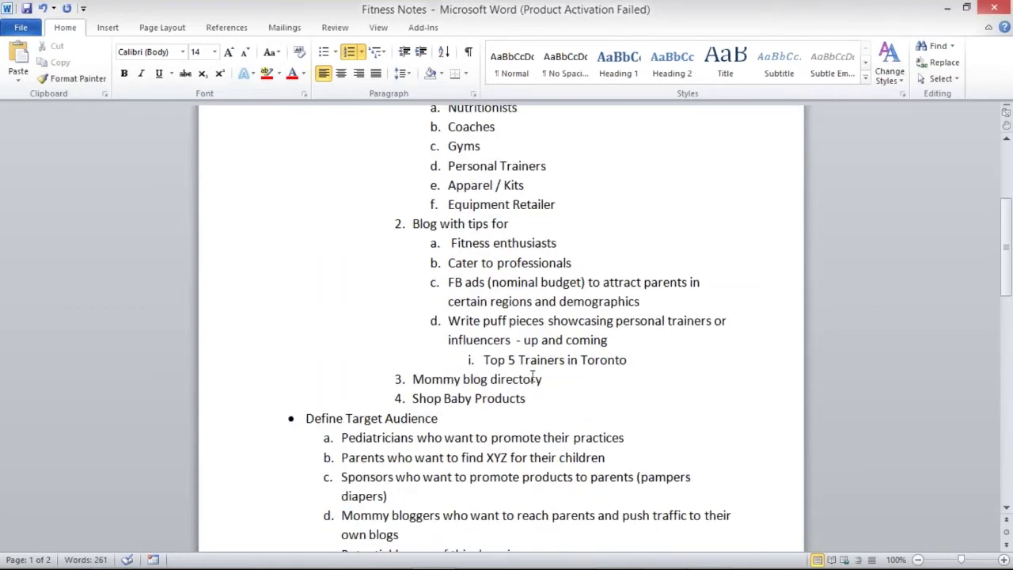
drag(412, 377, 477, 384)
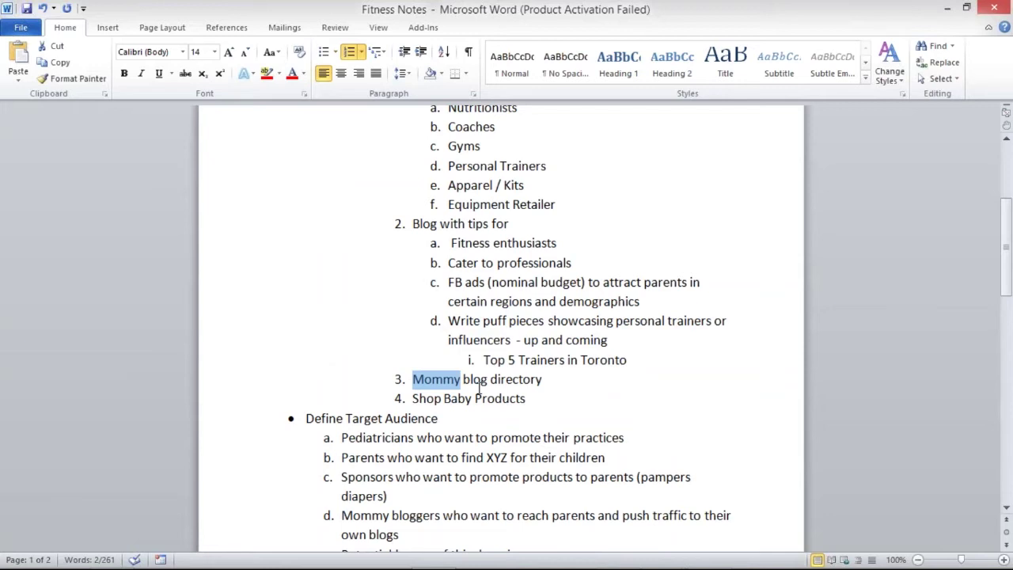
text(Fitness)
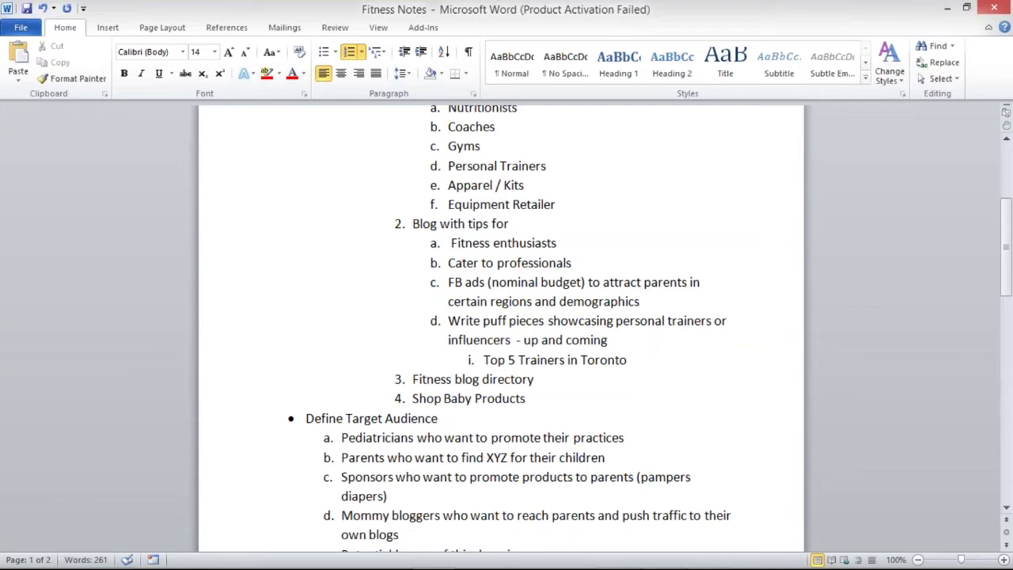
drag(537, 404, 408, 401)
click(494, 400)
Step: Switch to the Firefox browser, load demobootstrap.com in the real estate agents tab and view its Coupons page
key(alt+Tab)
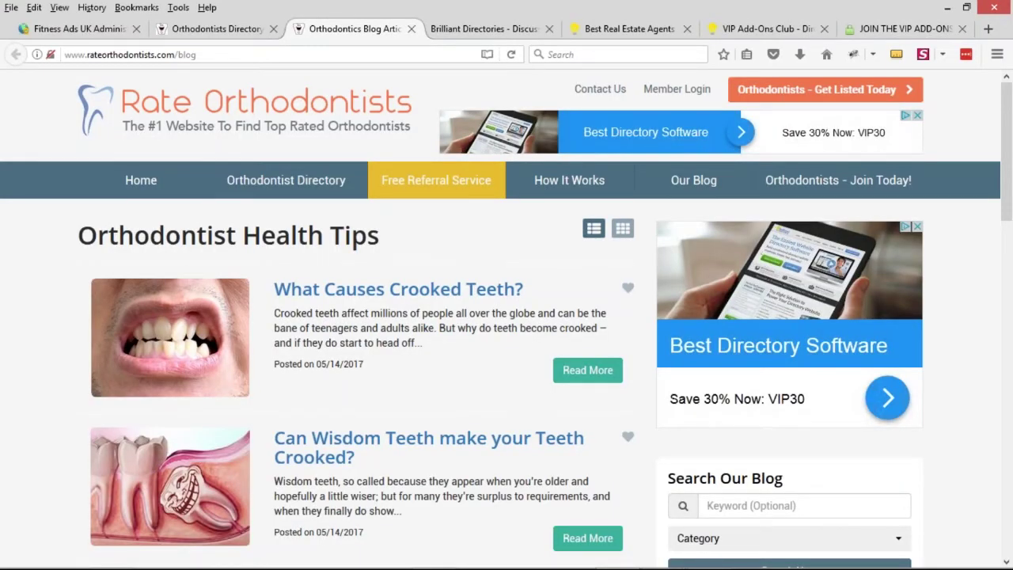
click(629, 29)
click(384, 55)
text(demobootstrap.com)
key(Return)
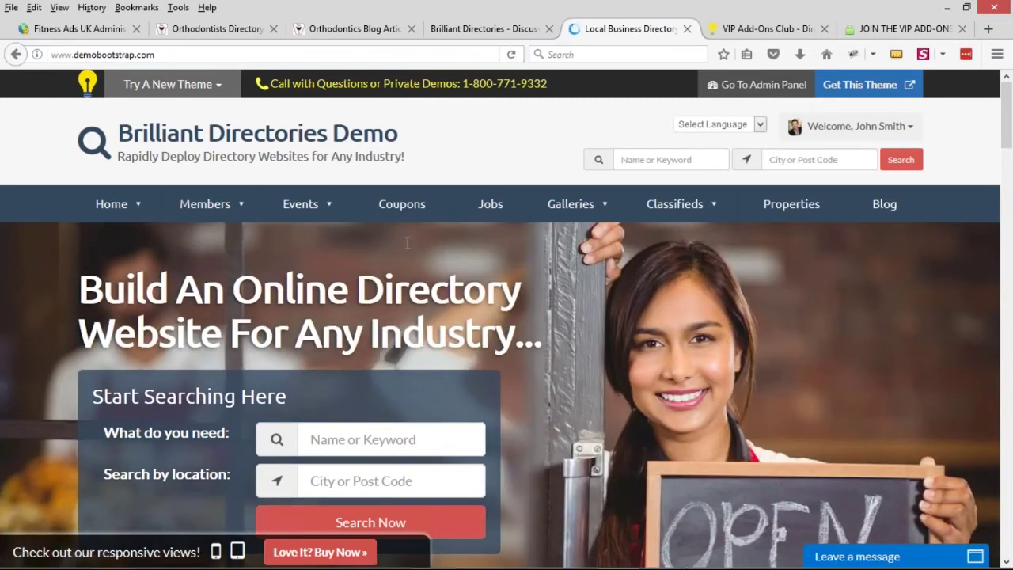
click(402, 205)
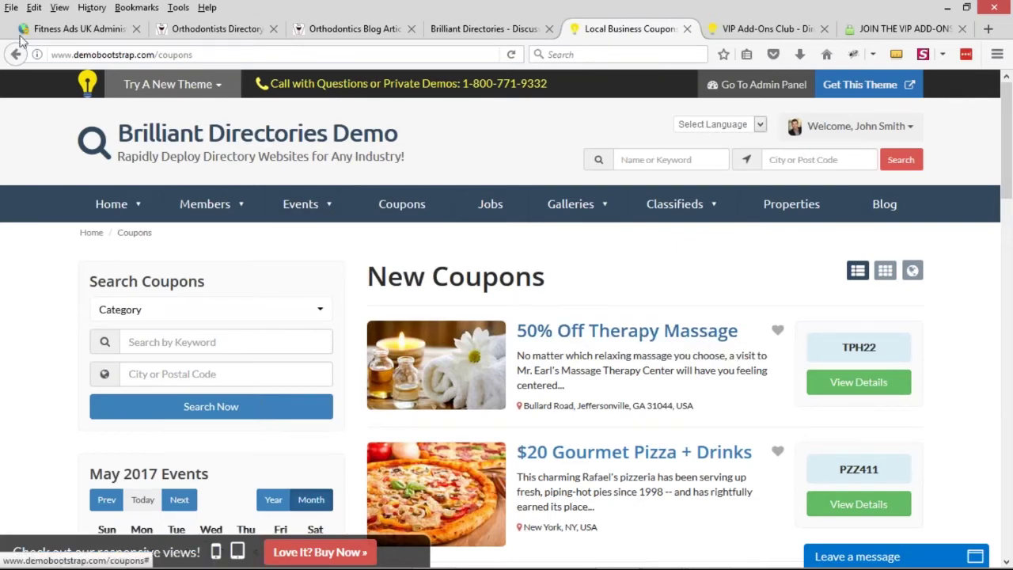
Step: In the Fitness Ads UK admin, open the Coupon post type's settings and rename it "Fitness Blog"
click(79, 28)
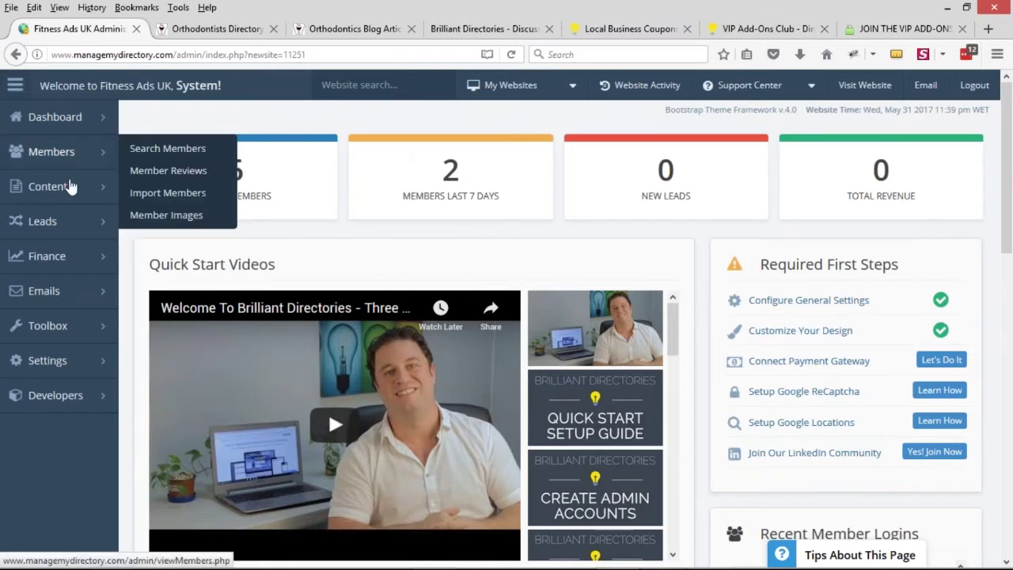
mouse_move(67, 186)
click(192, 251)
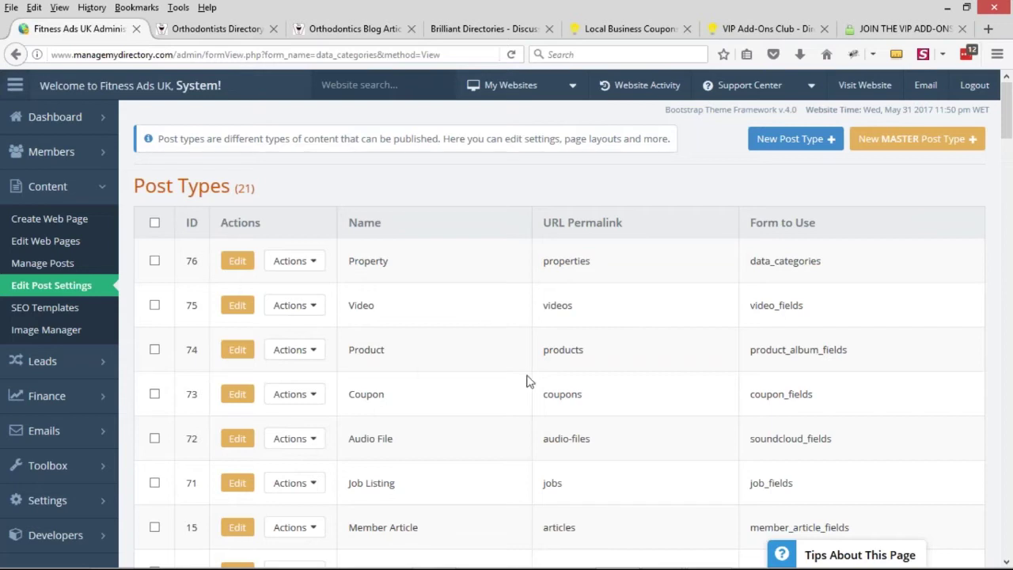
click(243, 404)
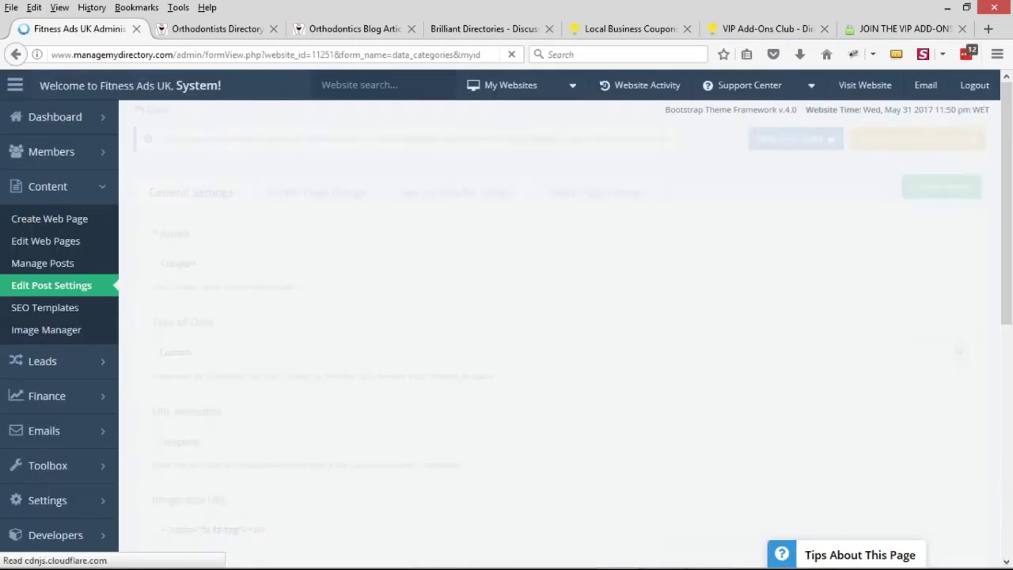
drag(180, 263, 146, 265)
text(Fitness Blog)
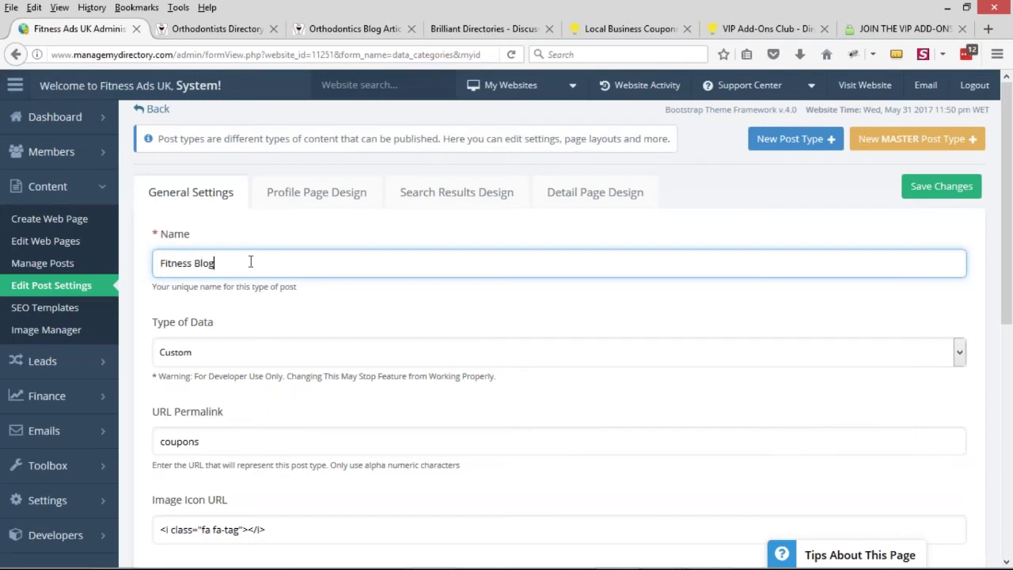
Step: Set the post type's URL permalink to "fitness-blogs"
drag(215, 436, 126, 440)
drag(216, 264, 119, 261)
key(ctrl+c)
drag(221, 441, 133, 425)
key(ctrl+v)
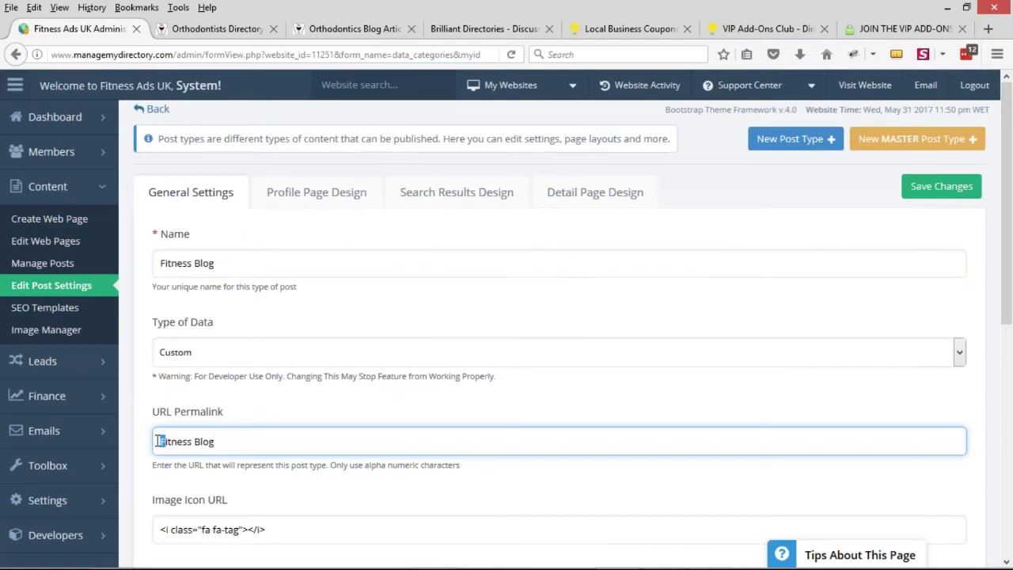
text(f)
key(BackSpace)
text(b)
scroll(216, 428, down, 3)
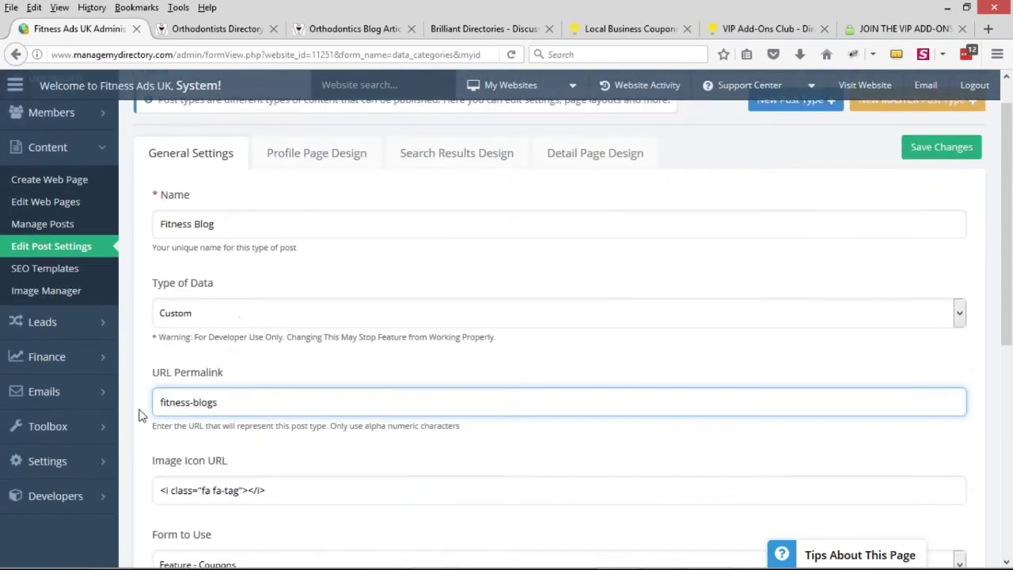
Step: Set the search results design's Default H1 to "Top Fitness Blogs" and save the post type changes
scroll(129, 376, up, 3)
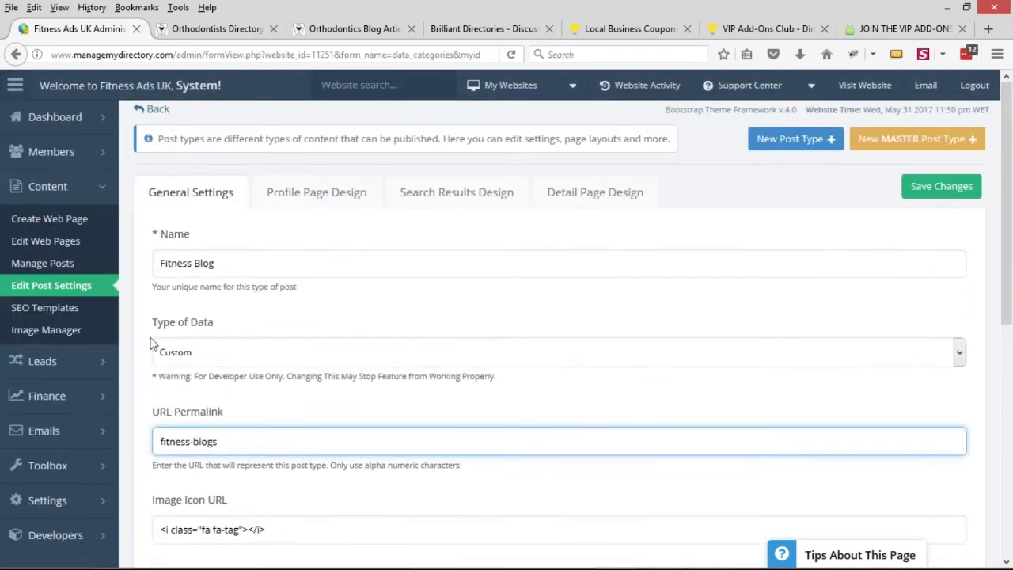
click(443, 202)
drag(229, 316, 136, 325)
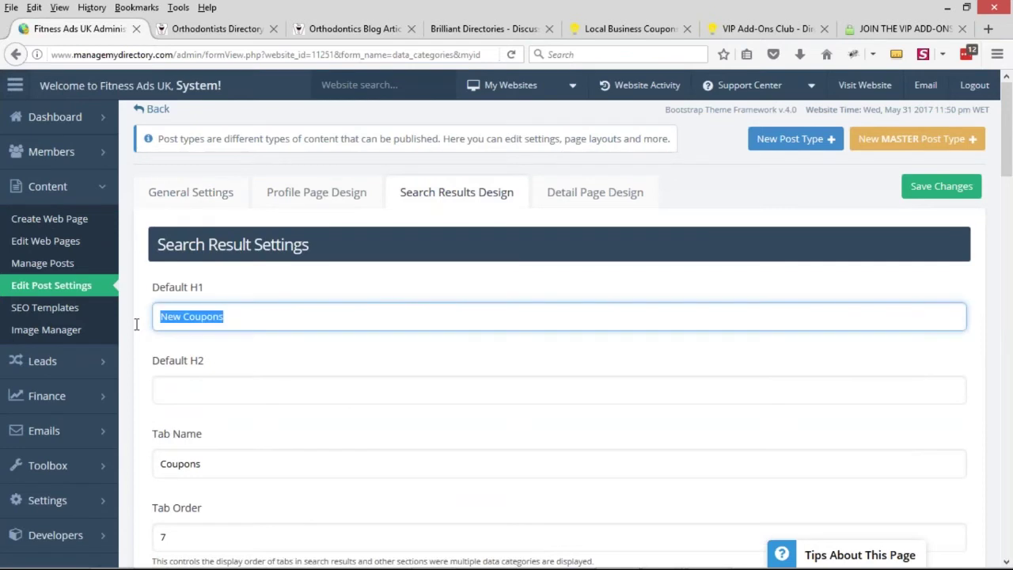
text(Fitness Blogs)
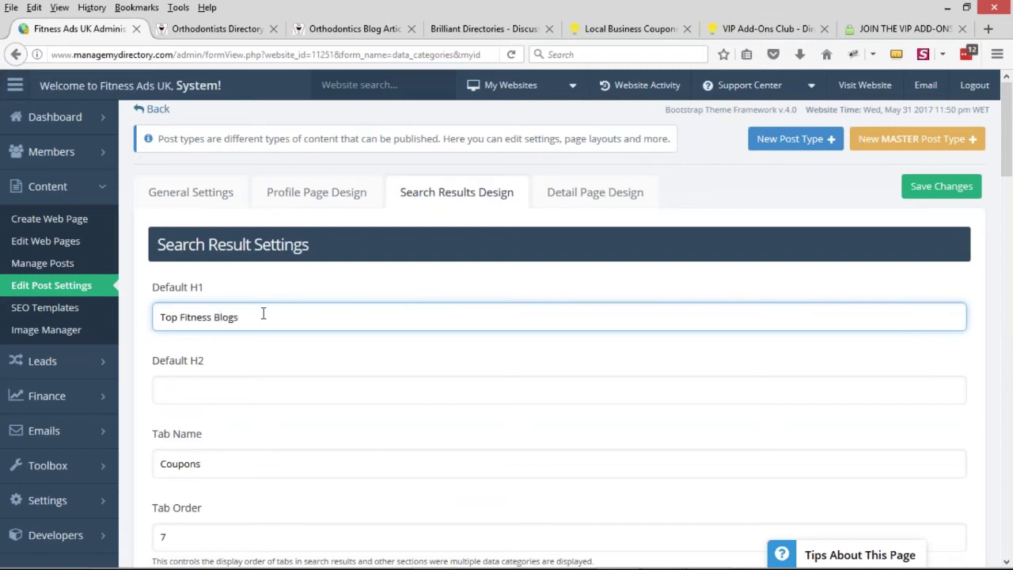
scroll(250, 385, down, 2)
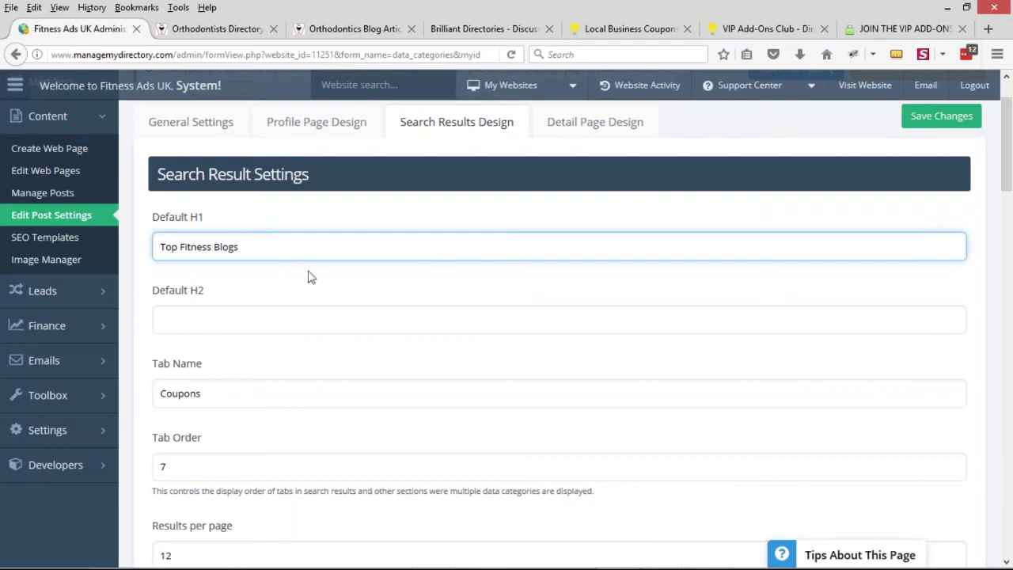
scroll(310, 276, up, 2)
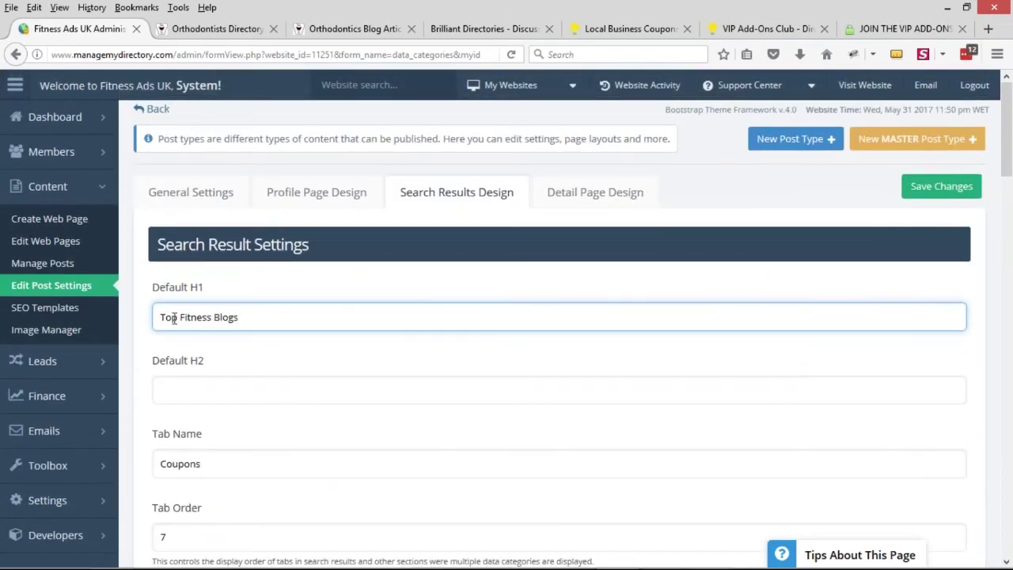
scroll(173, 317, down, 4)
scroll(155, 296, down, 4)
scroll(155, 297, down, 8)
scroll(143, 287, up, 15)
click(937, 192)
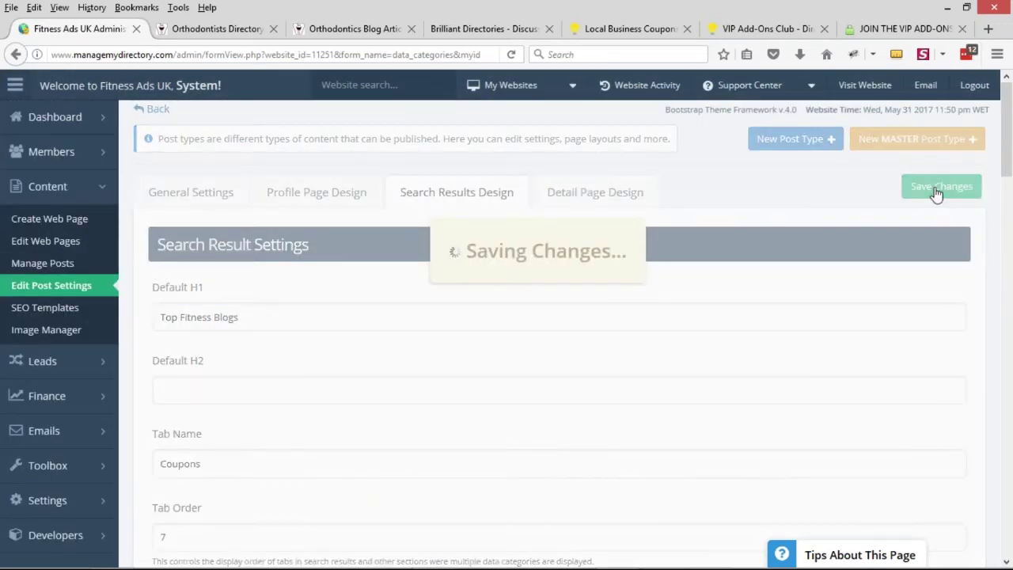
Step: Open the member search page of the Fitness Ads UK admin in a separate browser tab
mouse_move(79, 158)
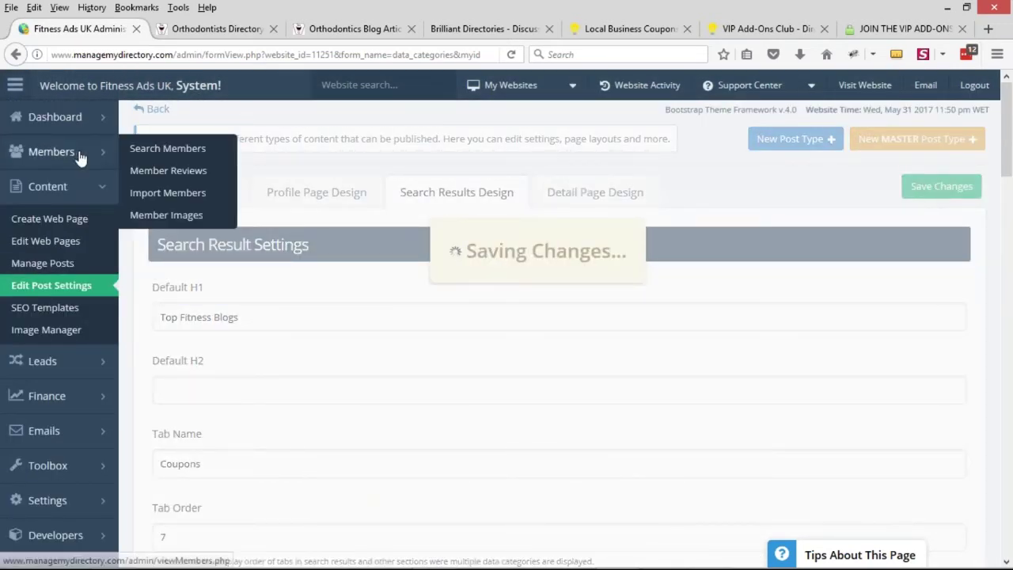
middle_click(180, 155)
click(189, 30)
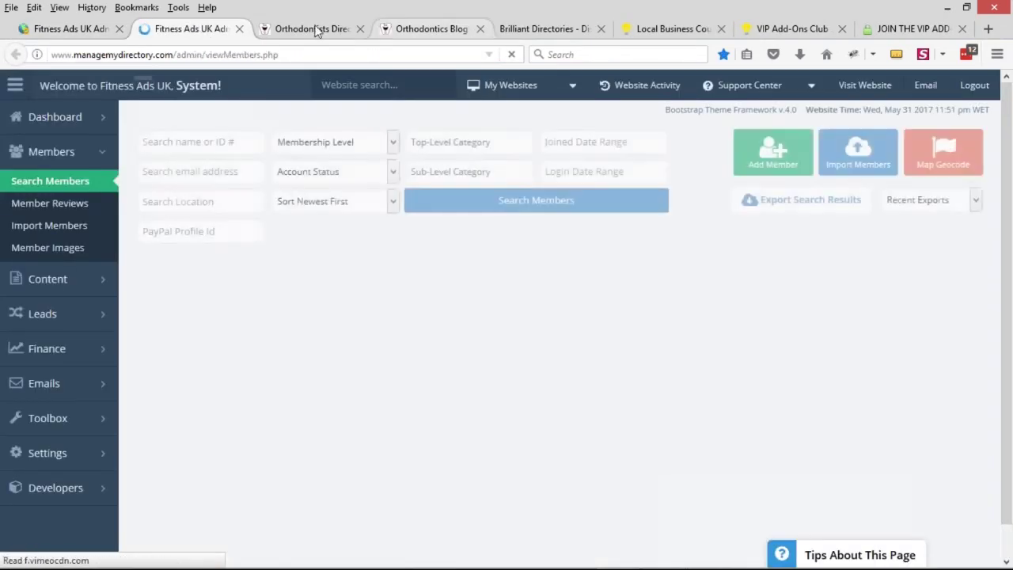
Step: Search Google for "top fitness blogs" in the orthodontists directory tab and open Greatist's "Best Fitness Blogs to Follow in 2016" result
click(312, 29)
click(593, 53)
text(top fitness blogs)
key(Return)
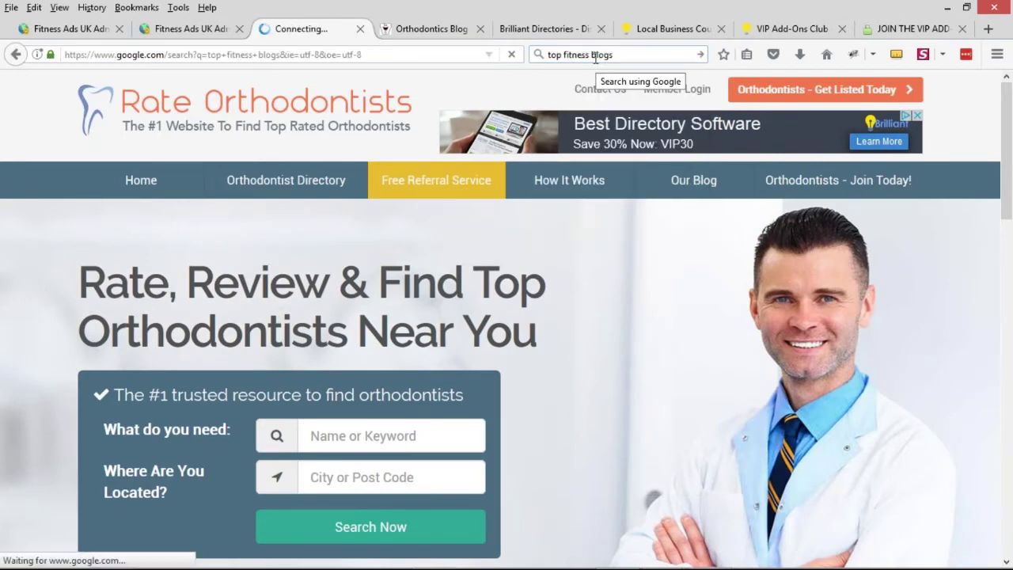
scroll(56, 312, down, 5)
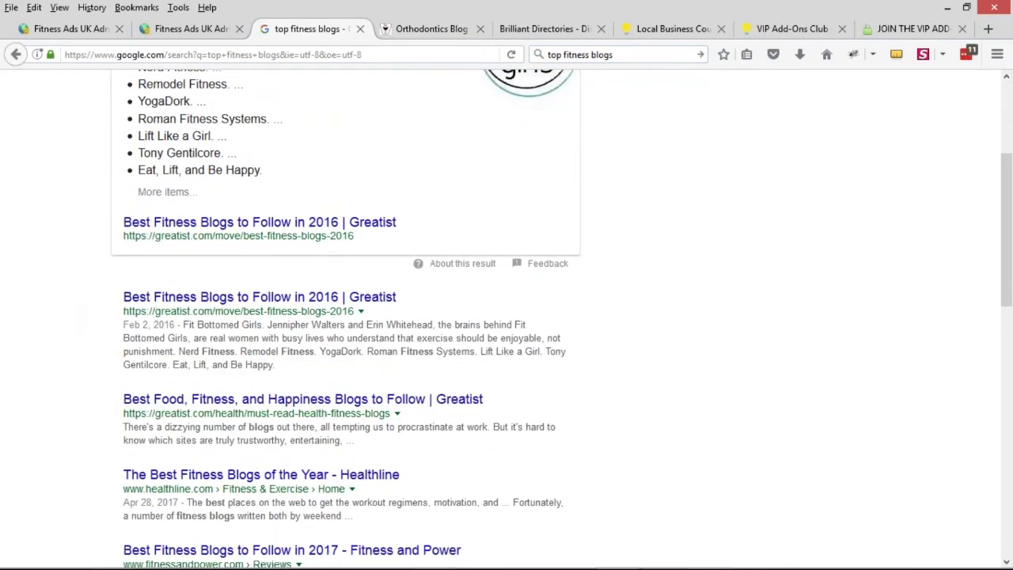
click(268, 304)
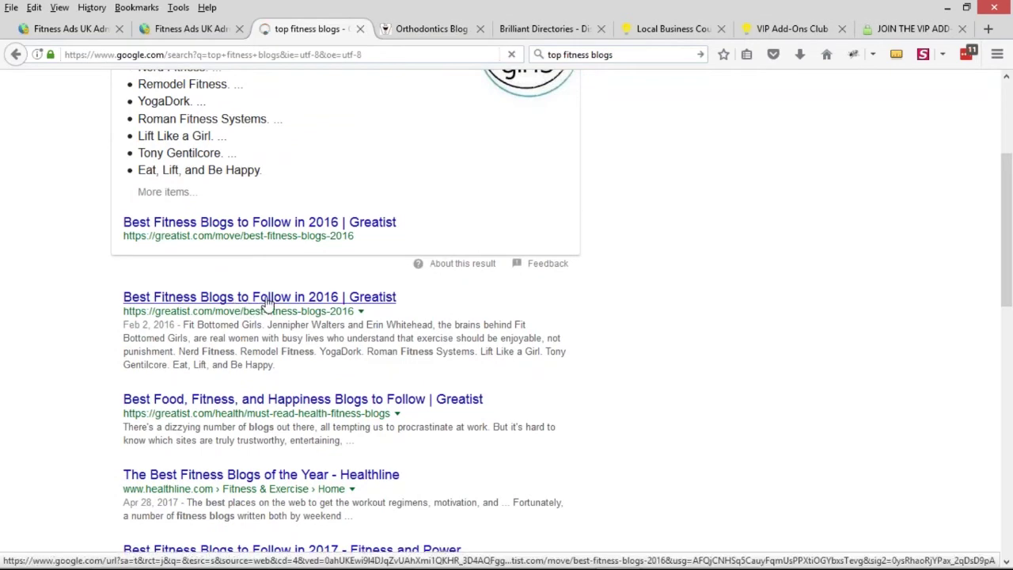
Step: Back in the Fitness Ads UK member list, log in as the "Member - Sample Listing" account
click(186, 28)
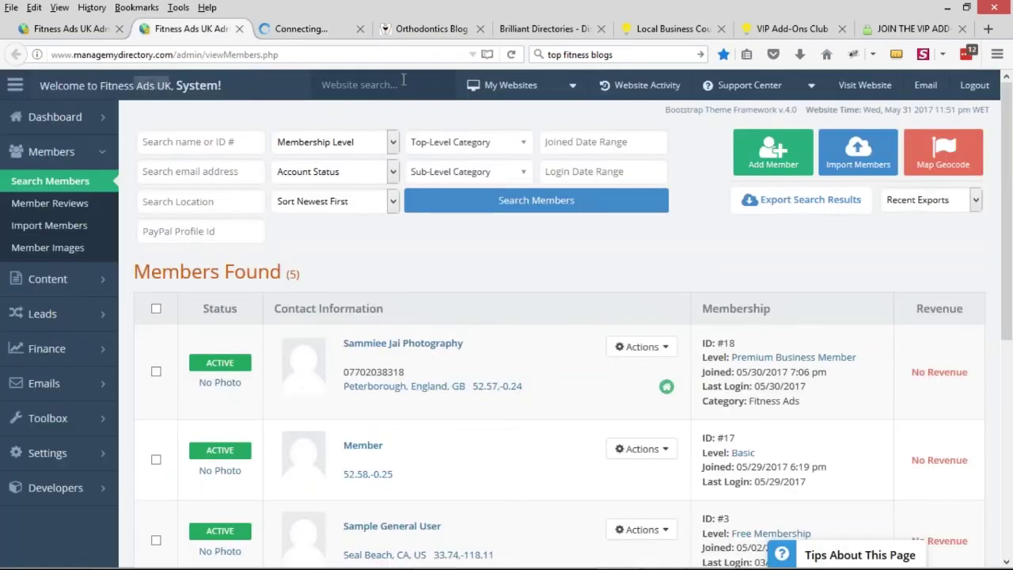
scroll(510, 299, down, 2)
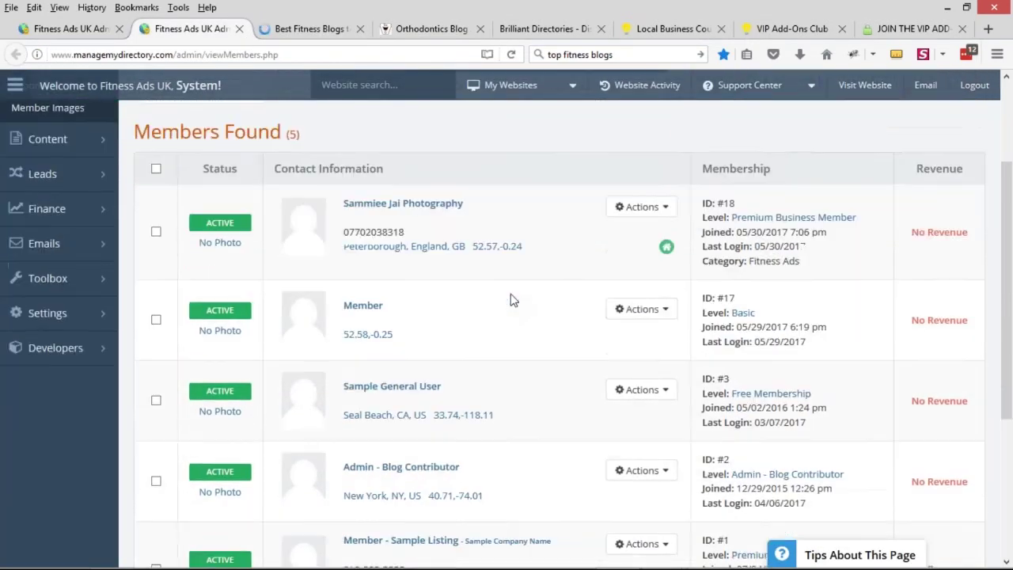
scroll(513, 303, down, 3)
click(621, 339)
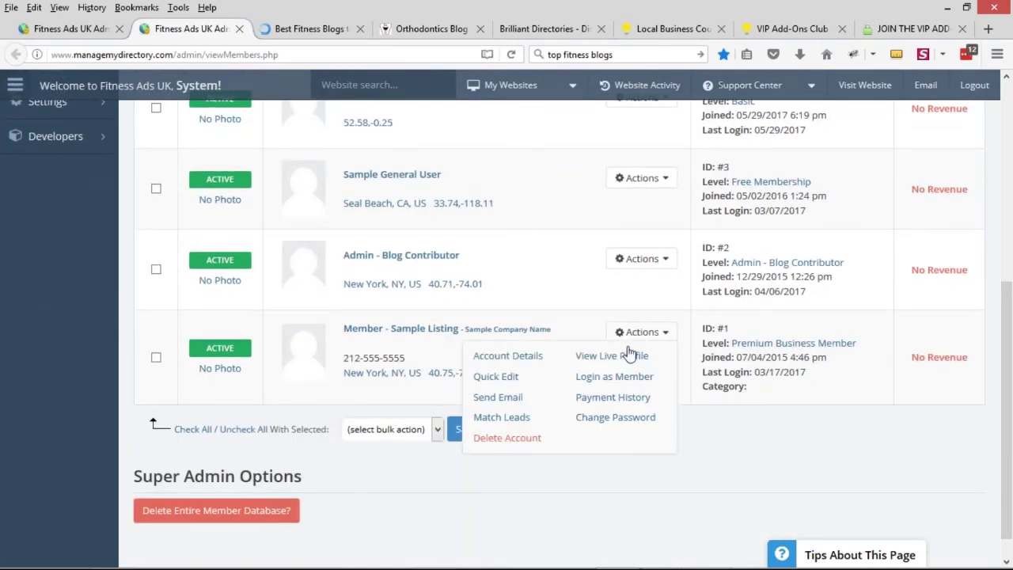
click(624, 373)
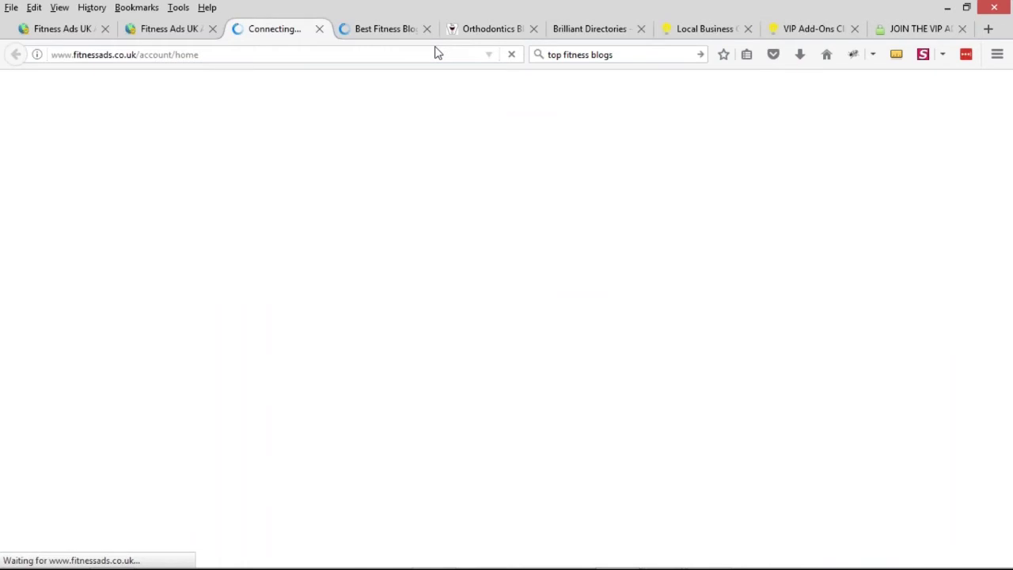
Step: Return to the Greatist article, locate the Fit Bottomed Girls entry and dismiss the newsletter sign-up popup
click(385, 35)
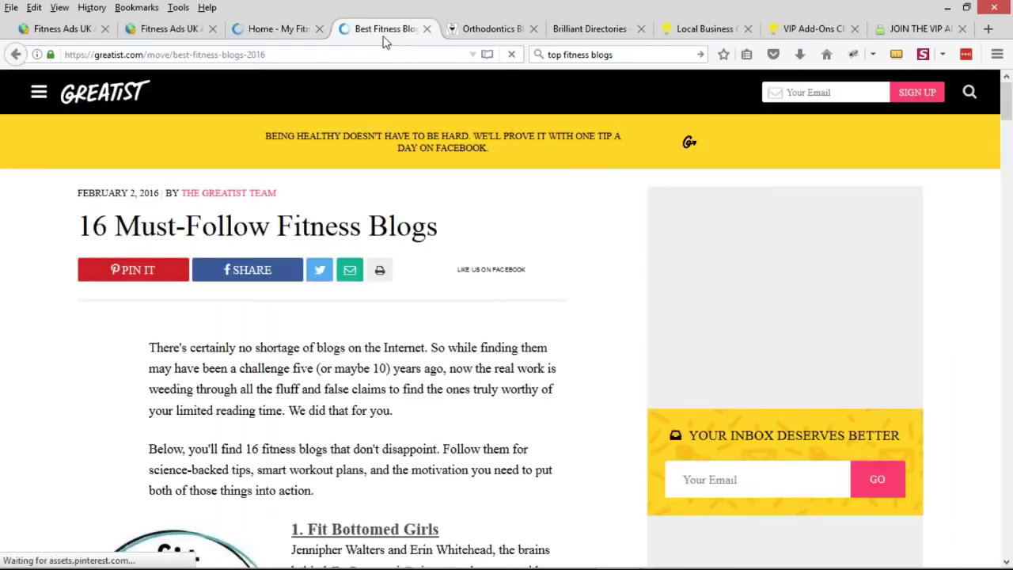
scroll(353, 281, down, 5)
scroll(353, 281, down, 1)
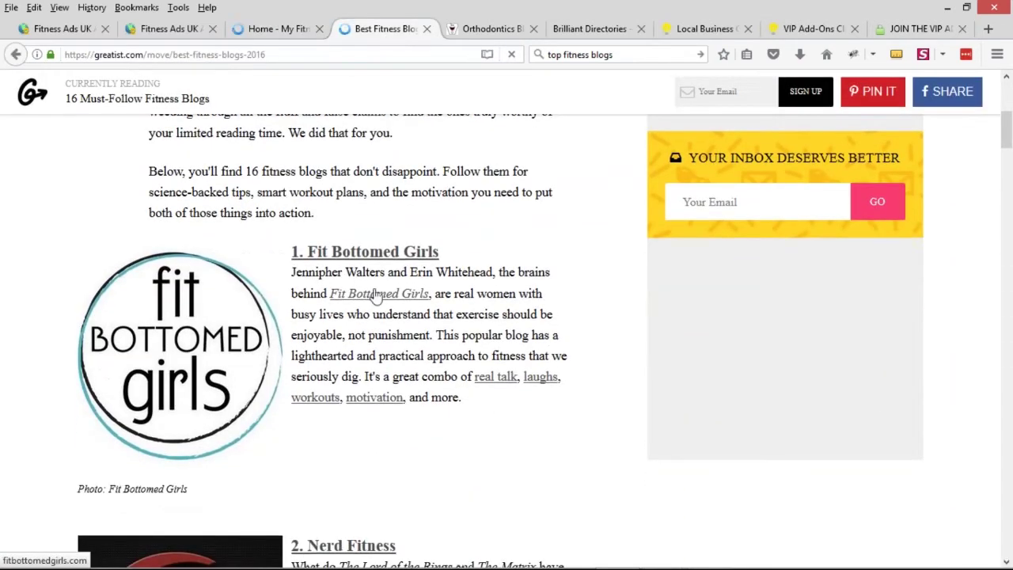
right_click(199, 301)
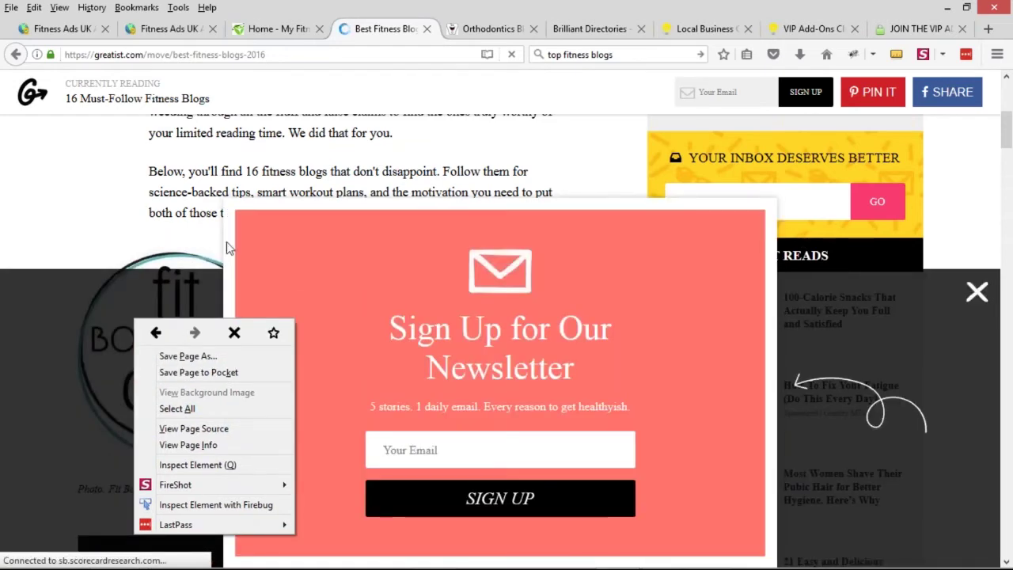
click(129, 215)
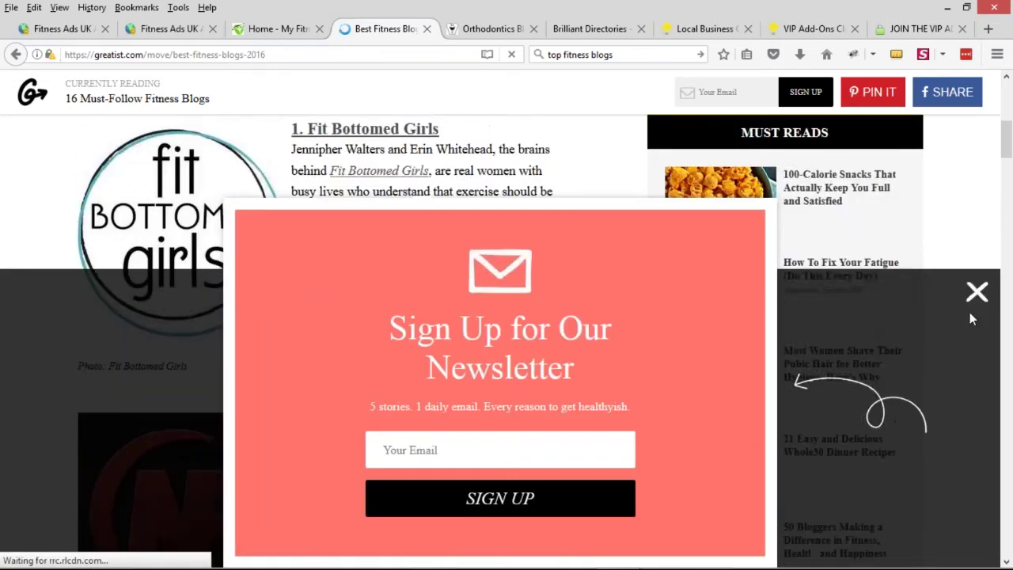
click(976, 294)
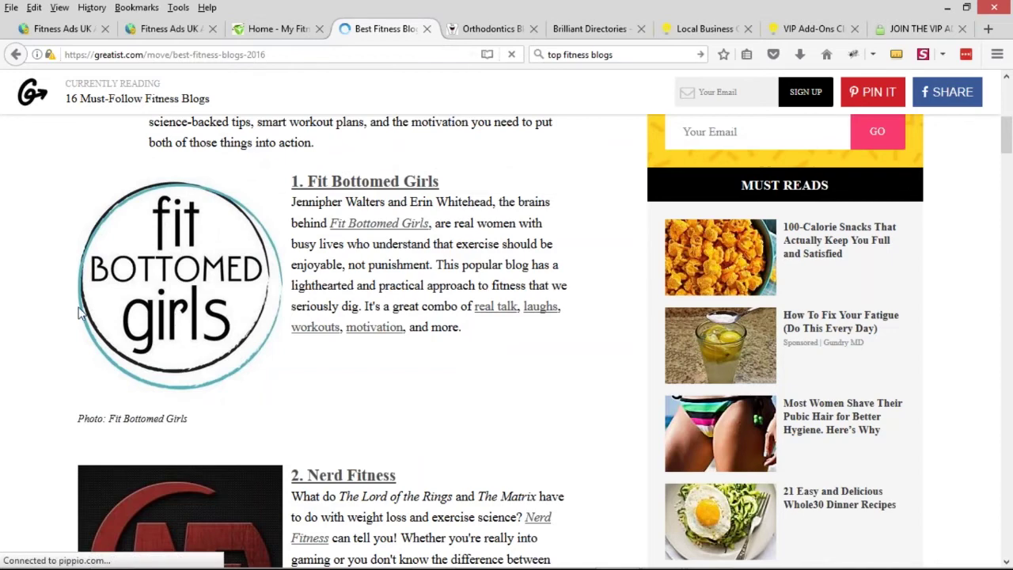
scroll(121, 229, down, 1)
scroll(121, 229, down, 2)
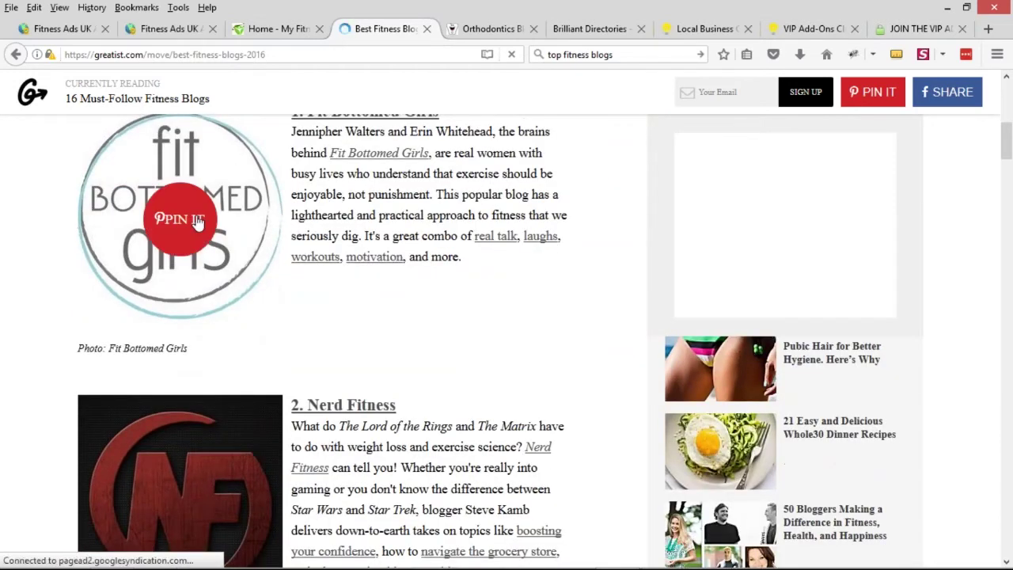
click(852, 56)
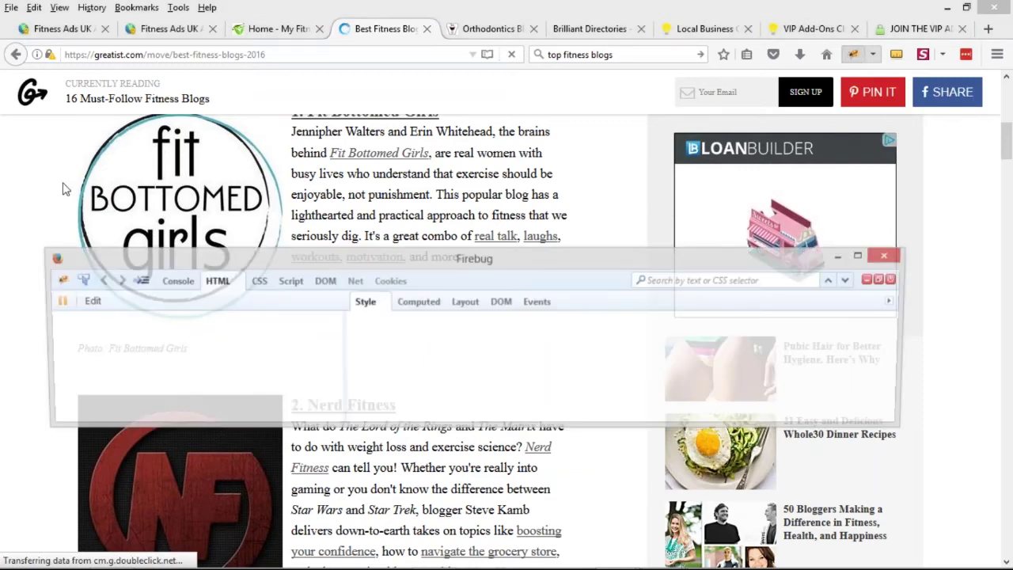
click(884, 280)
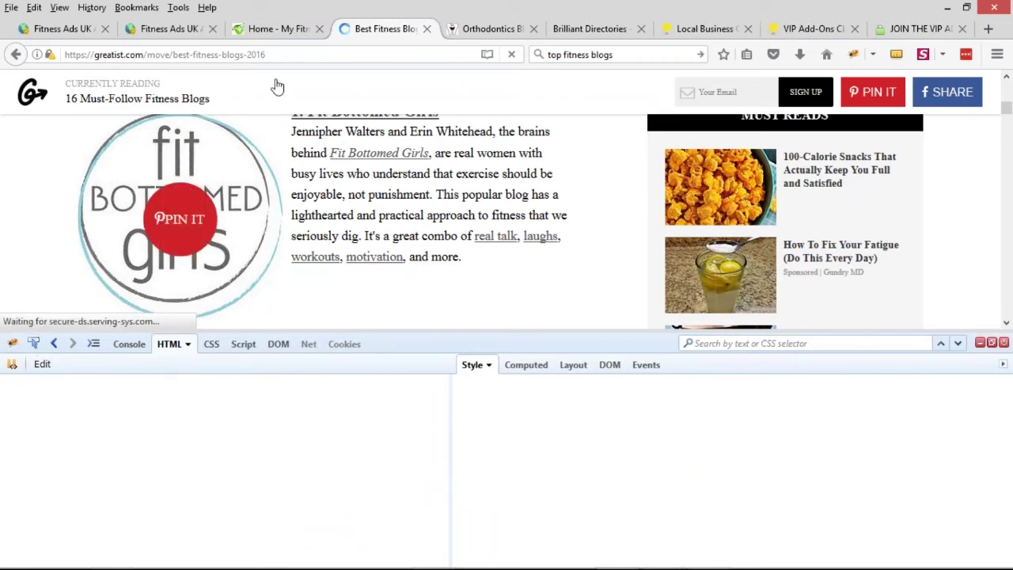
Step: Return to the sample member's account dashboard and open the form for adding a new fitness blog
click(181, 32)
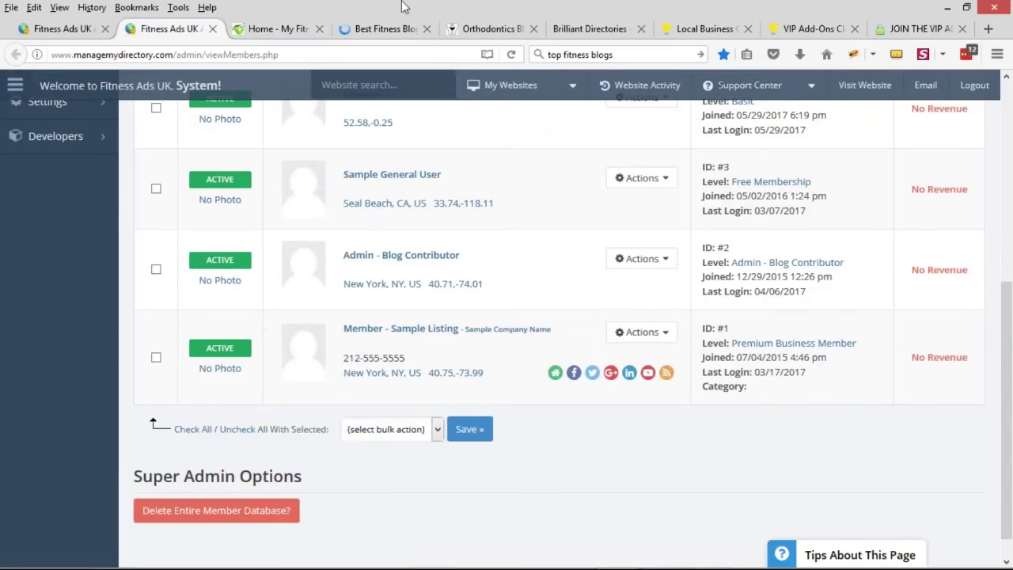
click(277, 29)
scroll(412, 249, down, 5)
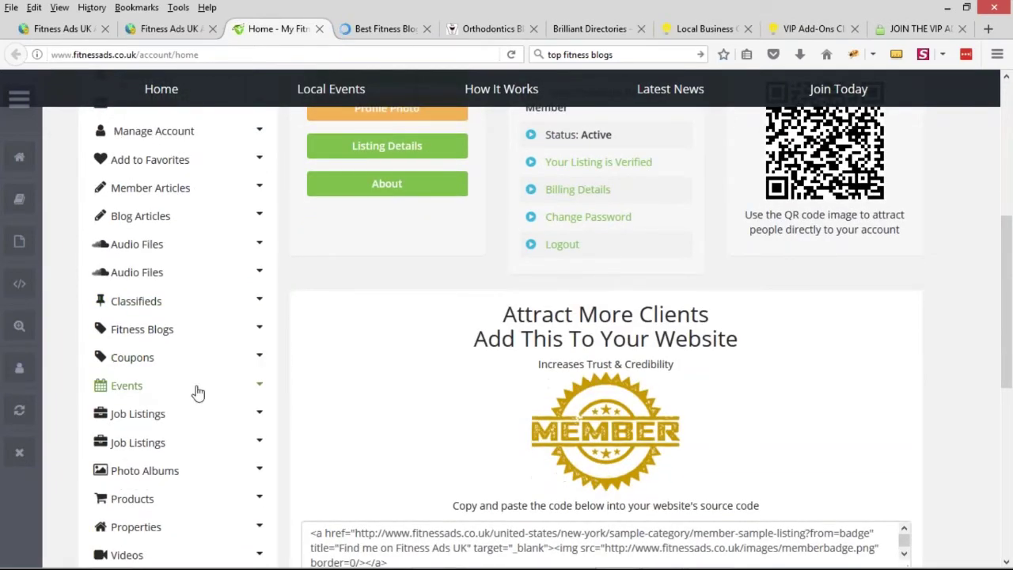
click(260, 330)
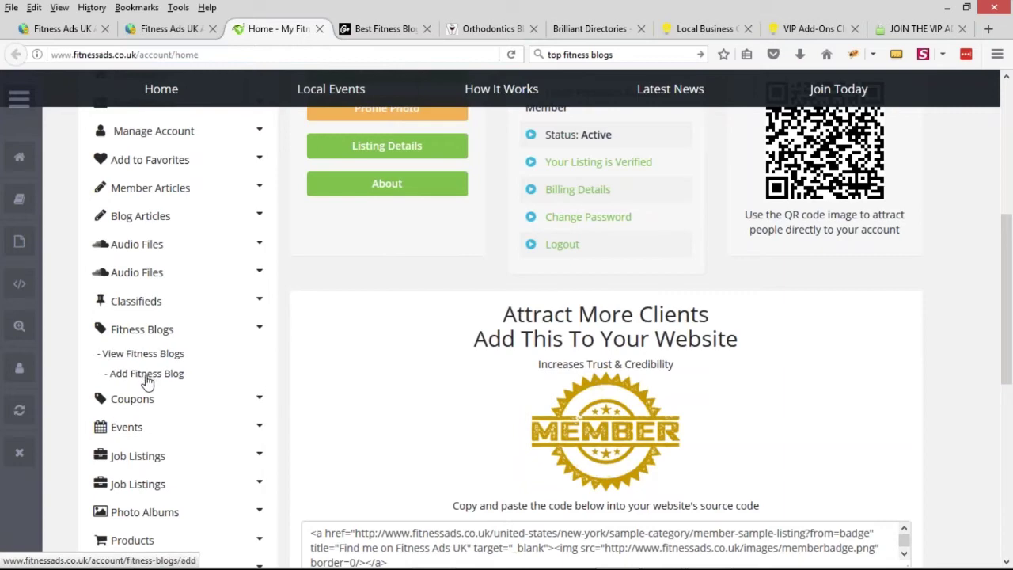
click(160, 378)
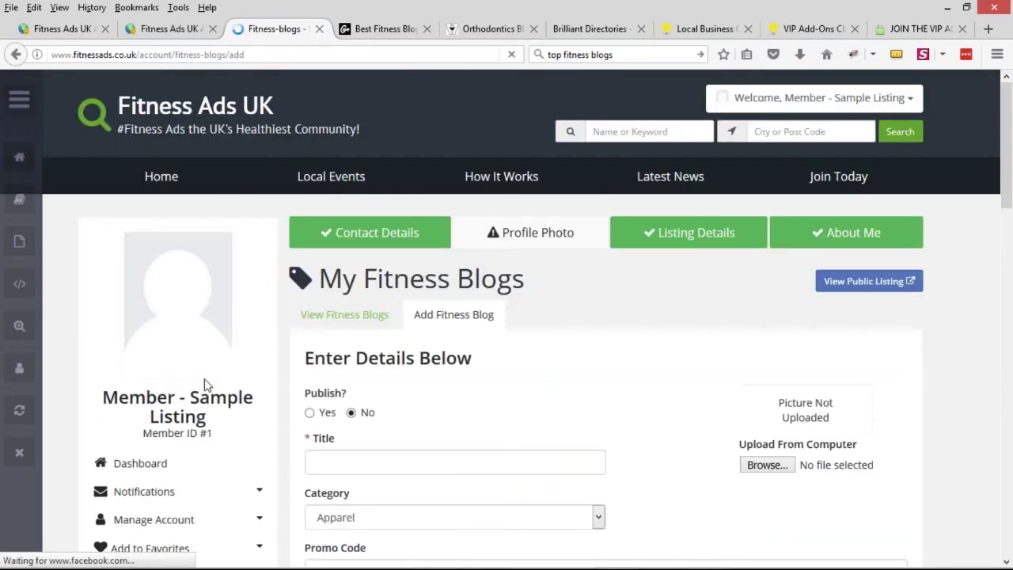
Step: Set the new fitness blog to be published and title it "Nerd Fitness", leaving its category at Apparel
scroll(580, 330, down, 3)
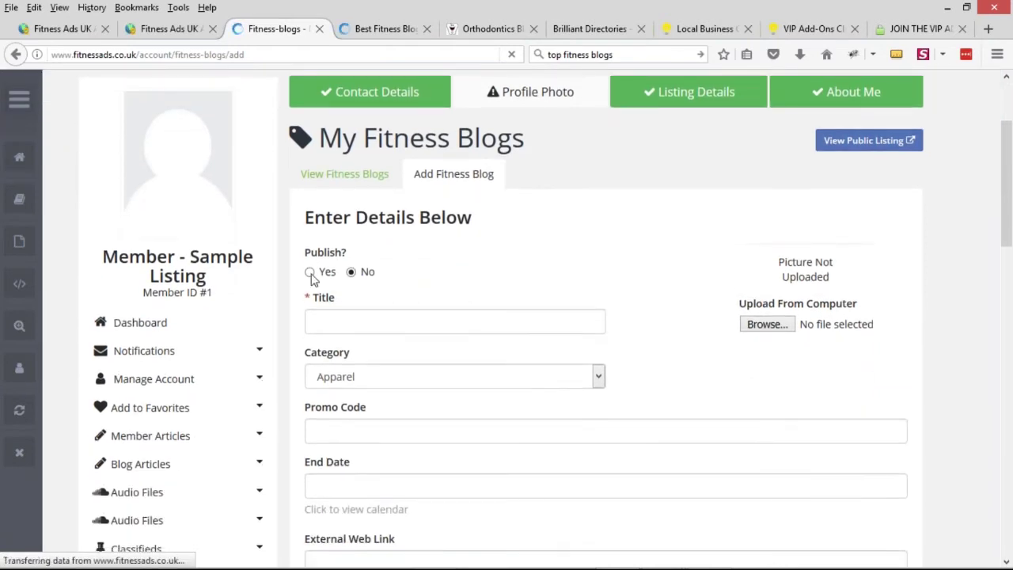
click(310, 273)
click(384, 28)
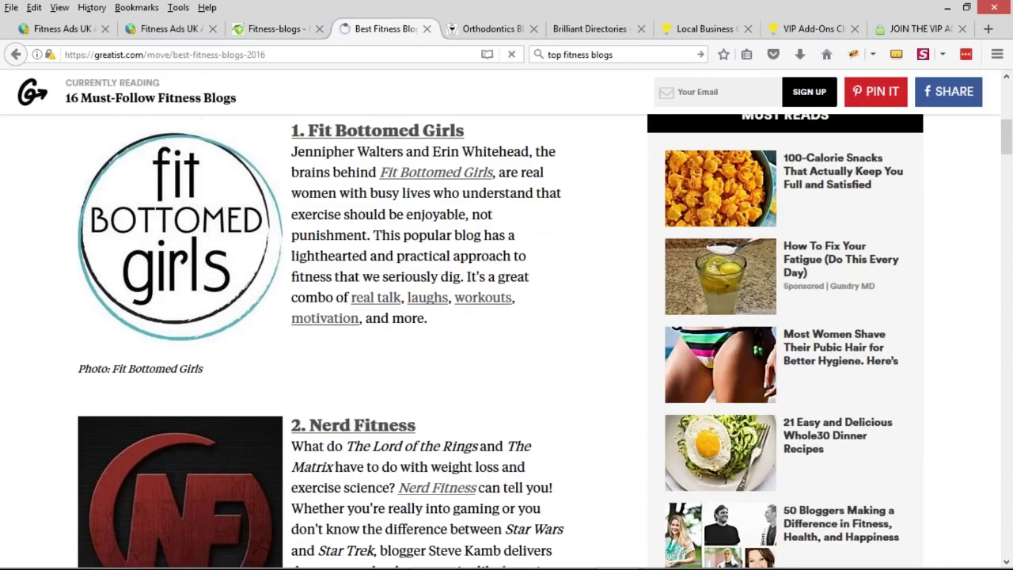
click(277, 28)
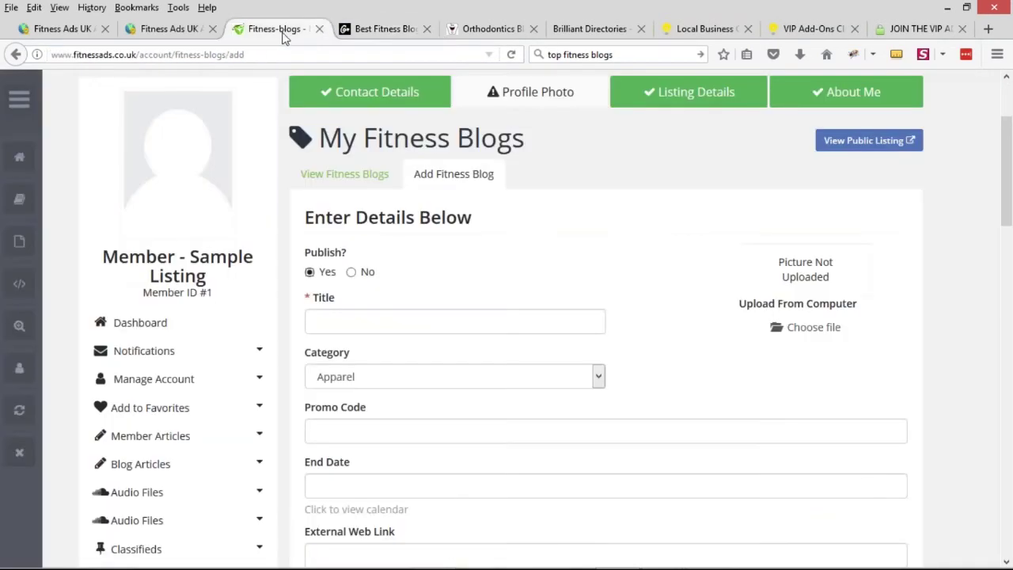
click(348, 29)
scroll(323, 382, down, 4)
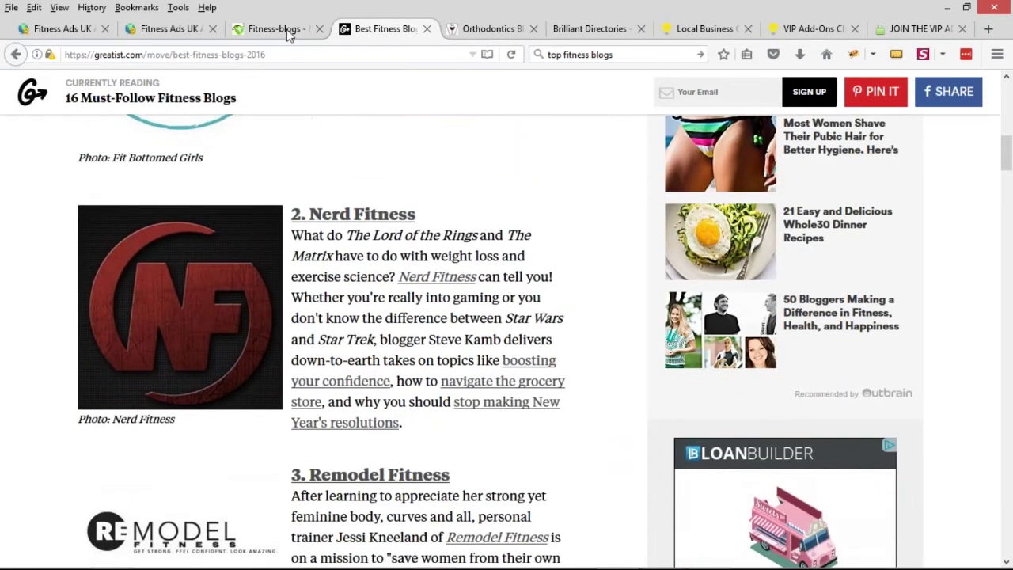
click(277, 29)
click(360, 319)
text(Nerd Fitness)
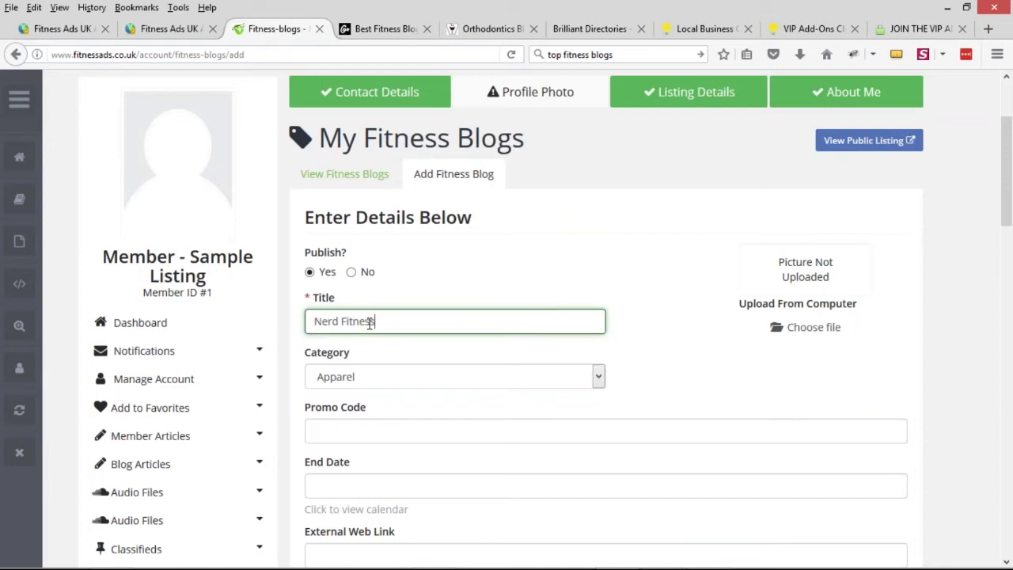
click(370, 378)
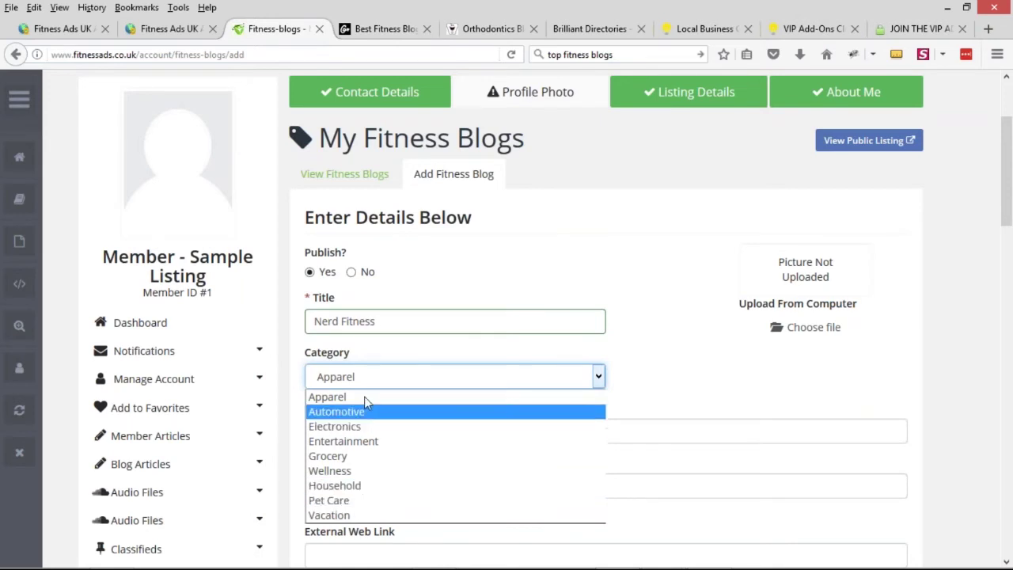
click(599, 344)
Step: Open the Nerd Fitness site from the Greatist article in a separate tab and copy its web address
scroll(417, 403, down, 1)
scroll(333, 281, down, 2)
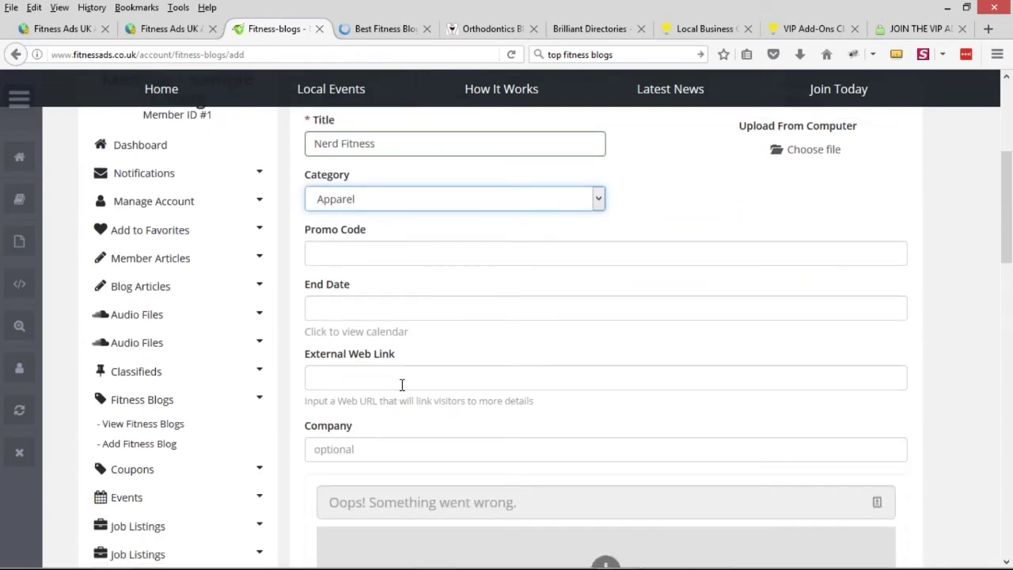
click(315, 377)
drag(305, 354, 407, 360)
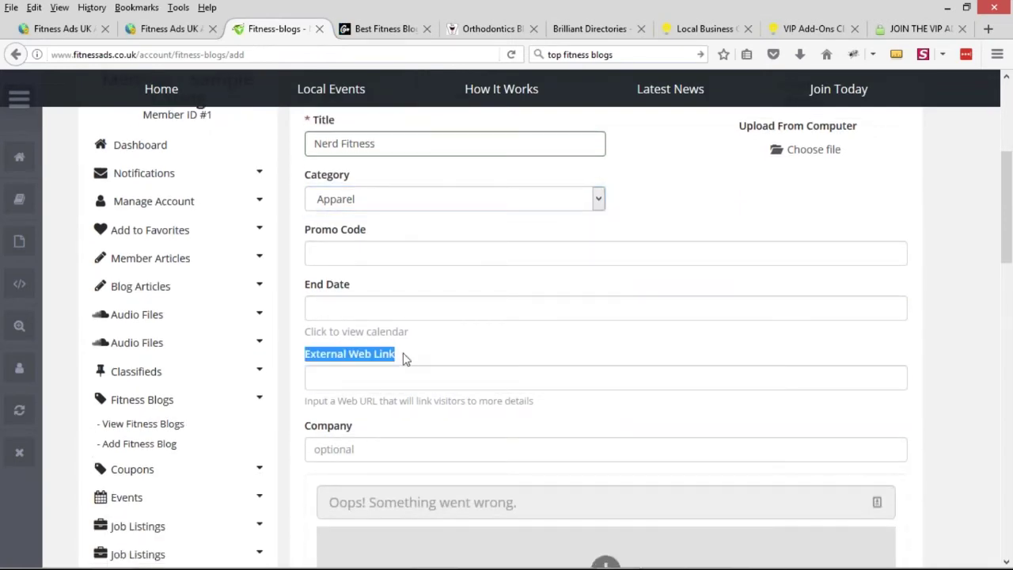
click(386, 29)
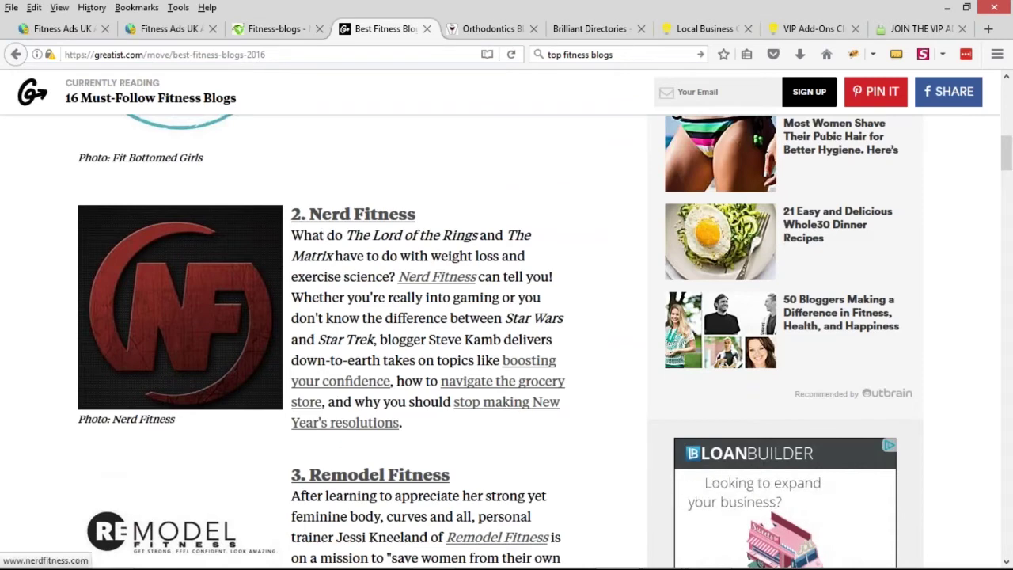
middle_click(437, 276)
click(449, 30)
click(147, 51)
key(ctrl+c)
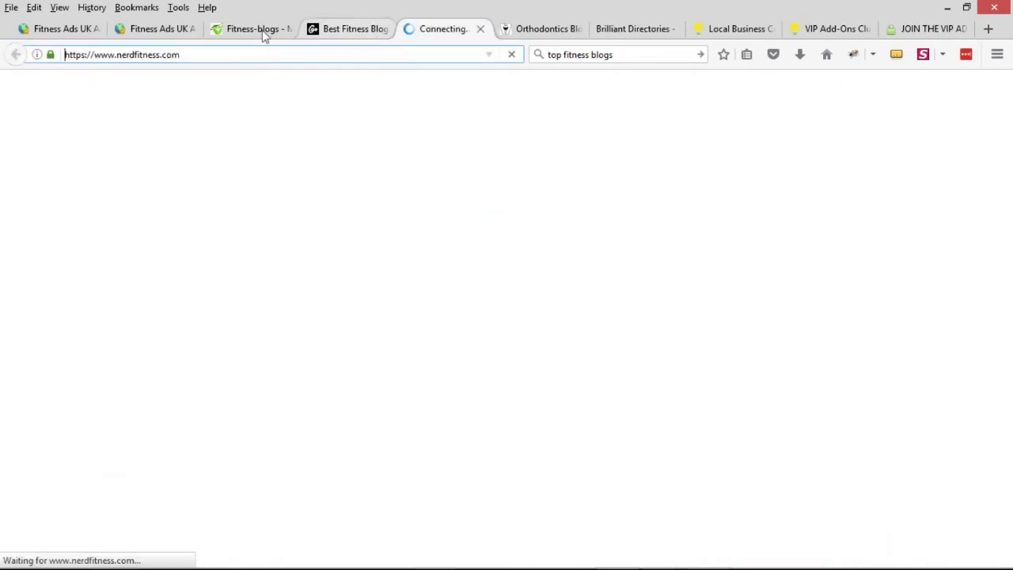
click(265, 35)
click(440, 377)
key(ctrl+v)
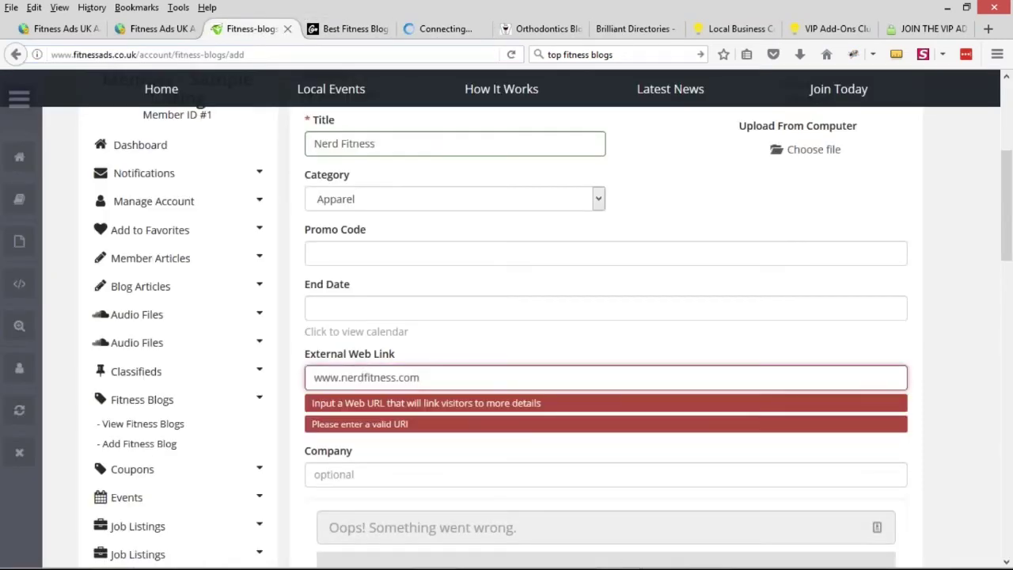
click(313, 378)
text(http)
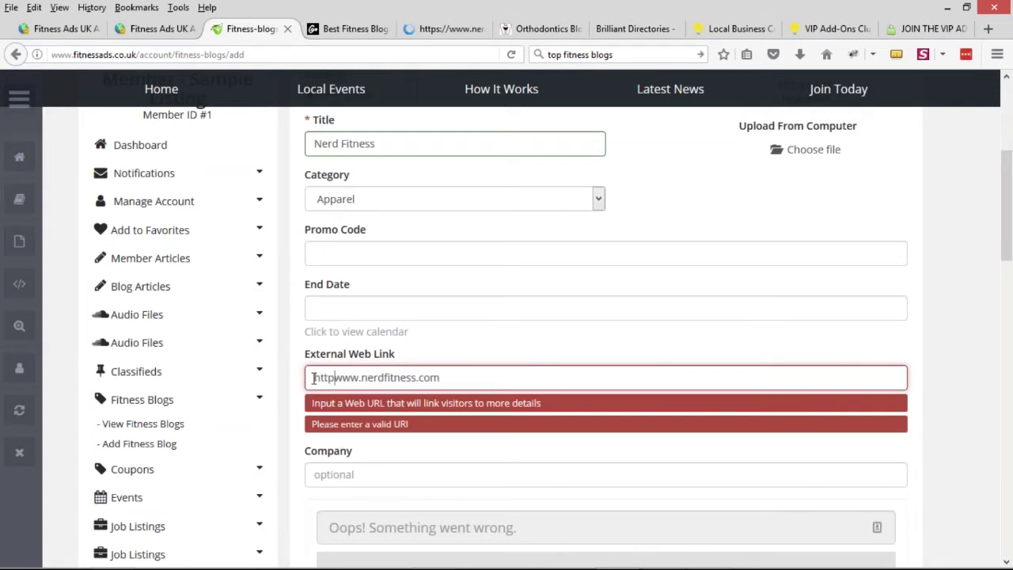
text(://)
drag(301, 351, 449, 367)
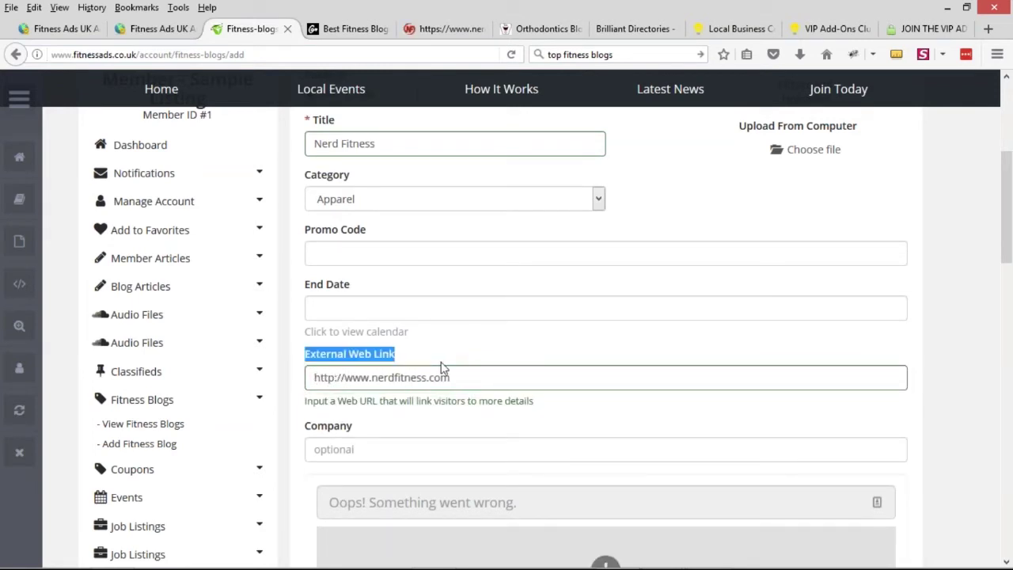
scroll(443, 368, down, 2)
click(443, 372)
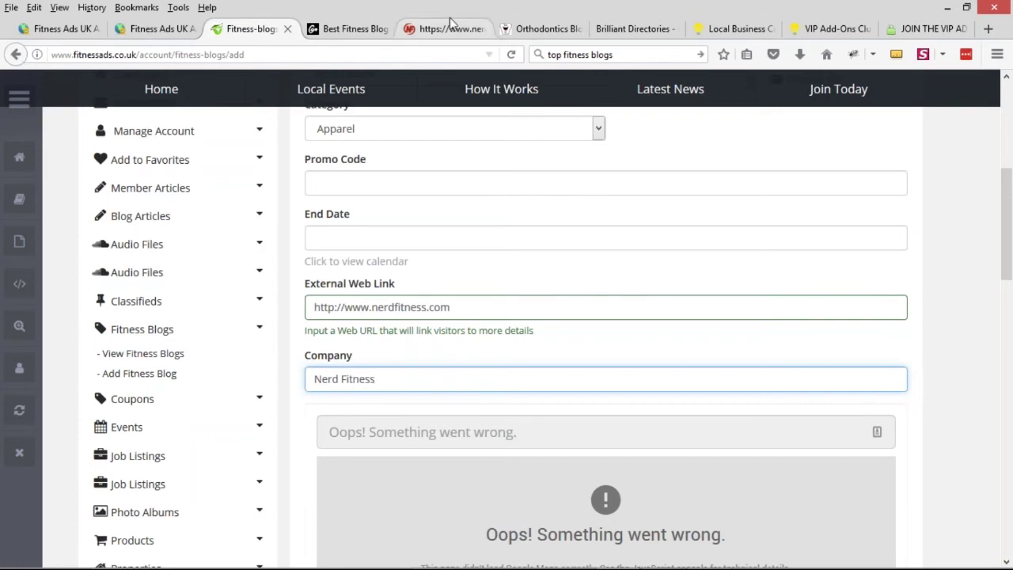
Step: Copy the Nerd Fitness paragraph from the Greatist article into the description of the new fitness blog
click(349, 28)
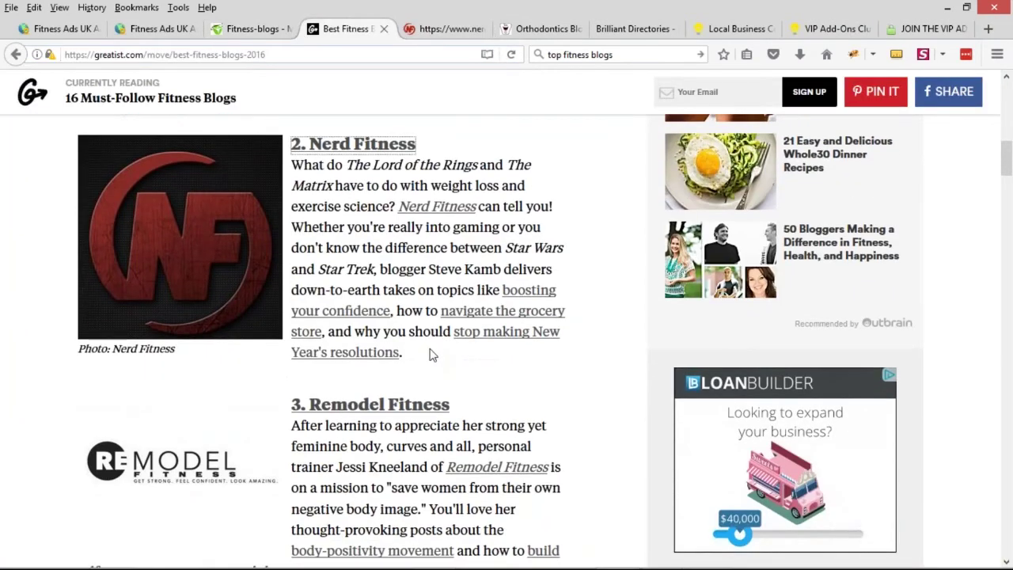
drag(294, 163, 429, 355)
key(ctrl+c)
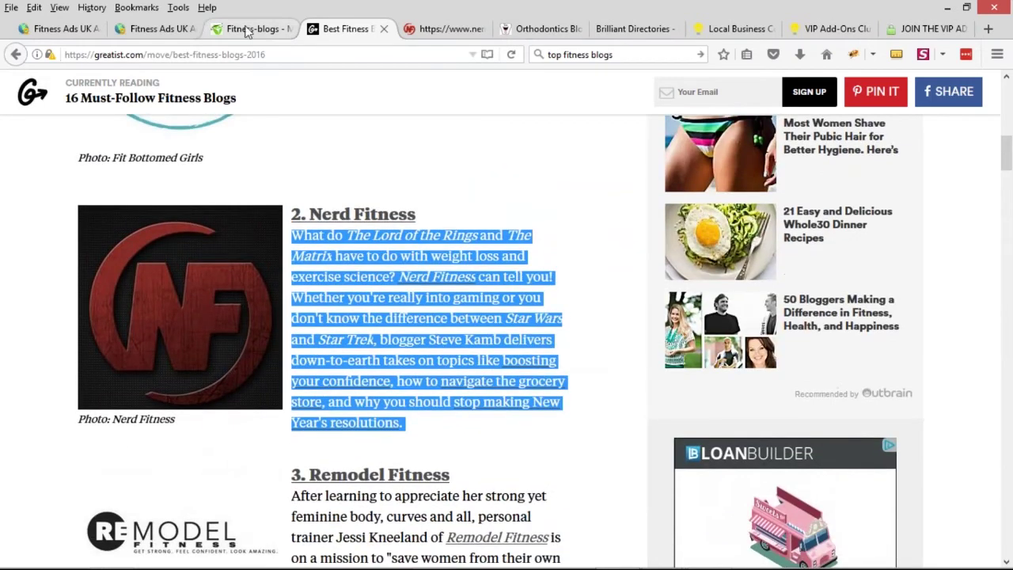
click(249, 29)
scroll(316, 369, down, 8)
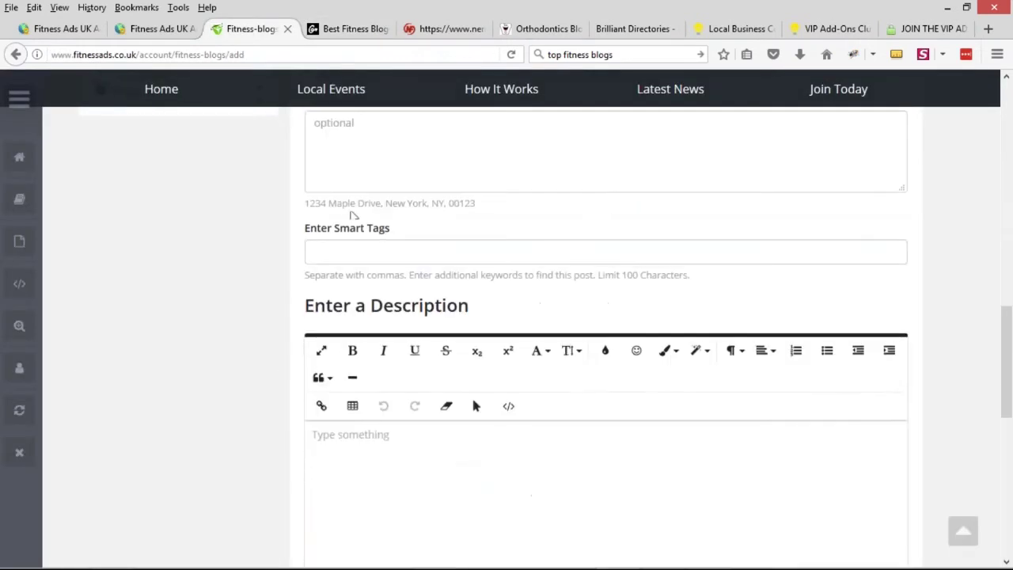
scroll(363, 191, down, 3)
click(429, 355)
key(ctrl+v)
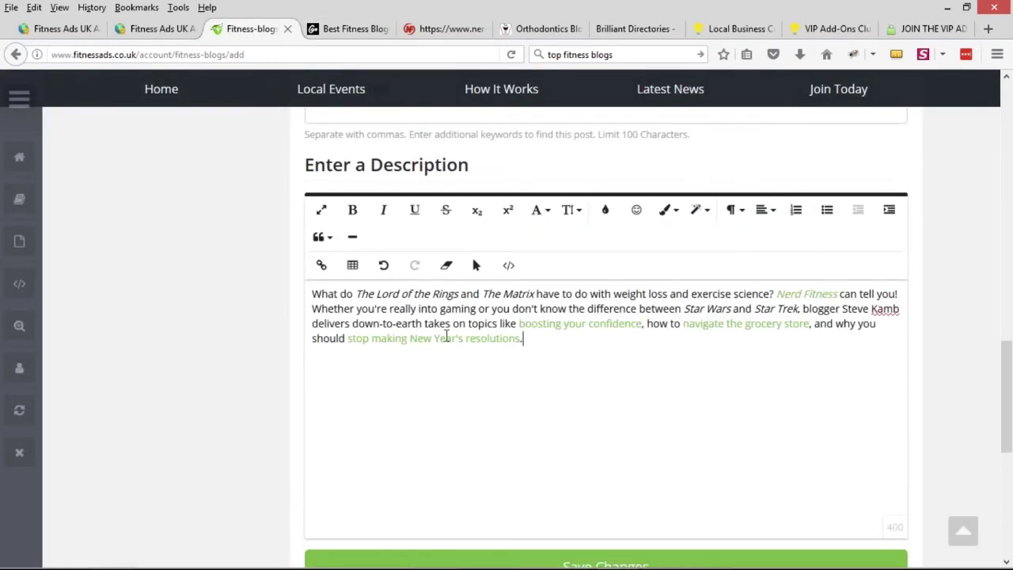
Step: Attach the JPEG image "10" from the Desktop as the picture of the Nerd Fitness blog entry
scroll(305, 389, up, 10)
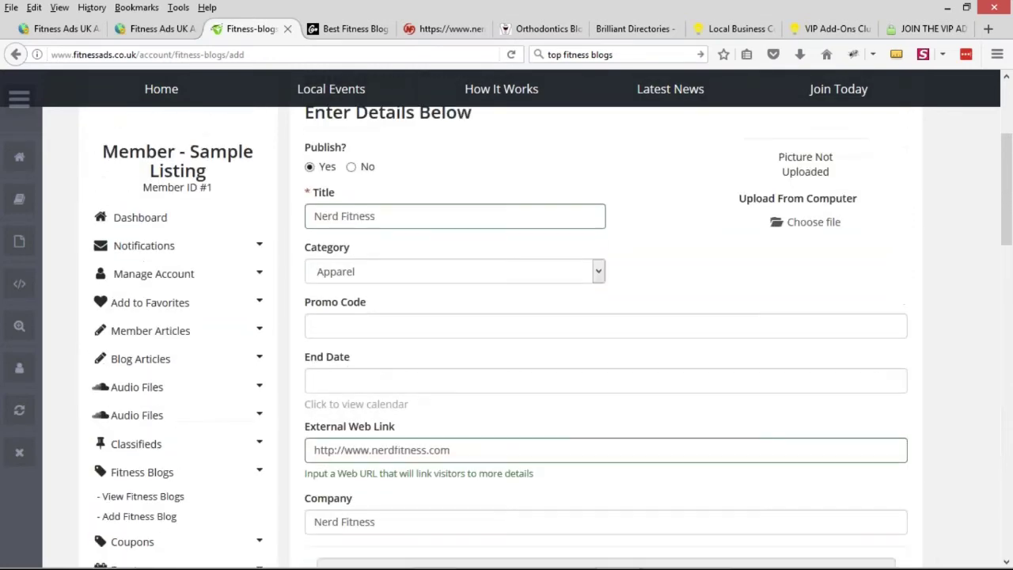
click(825, 402)
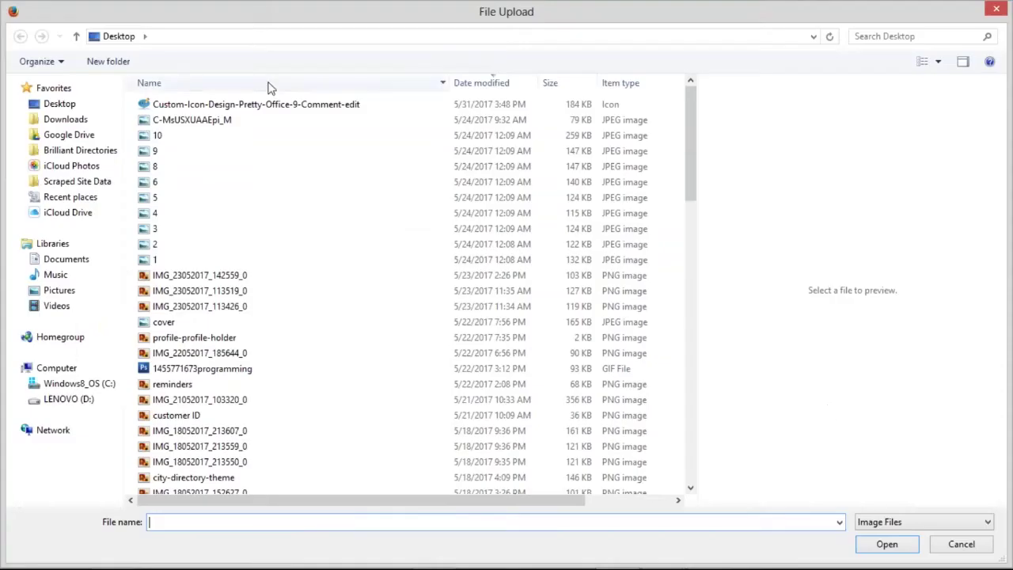
click(178, 104)
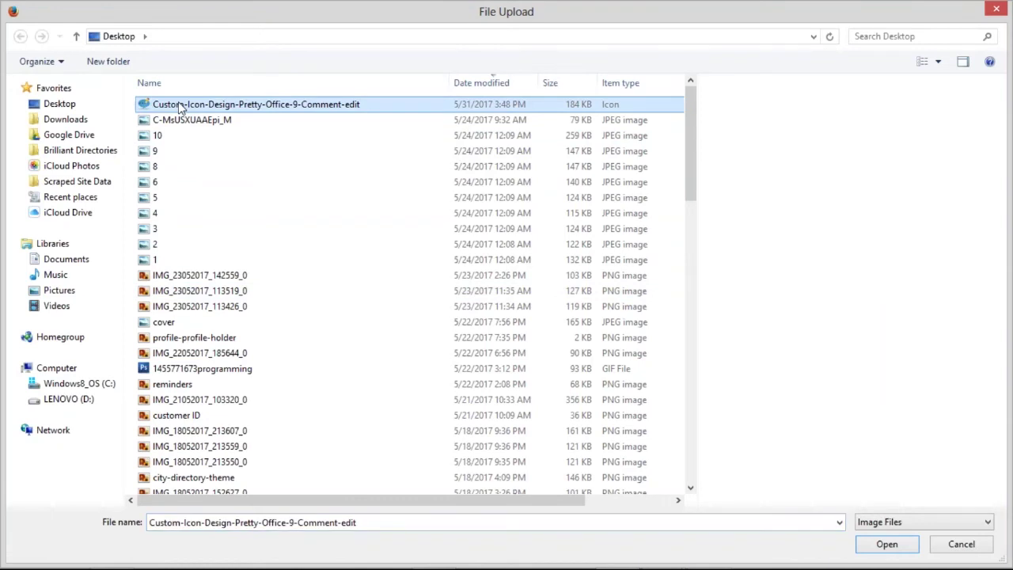
click(180, 121)
click(178, 136)
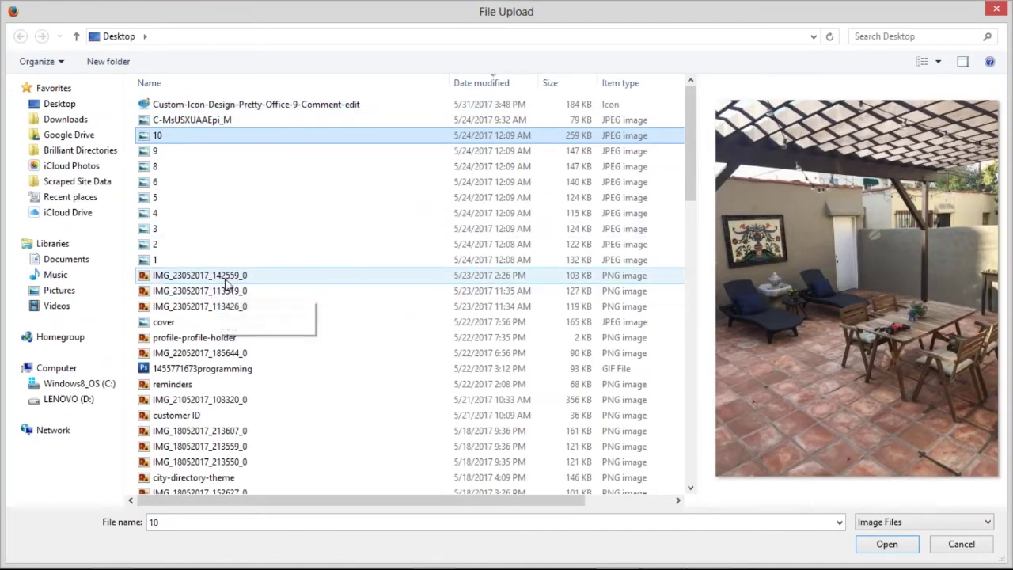
click(886, 545)
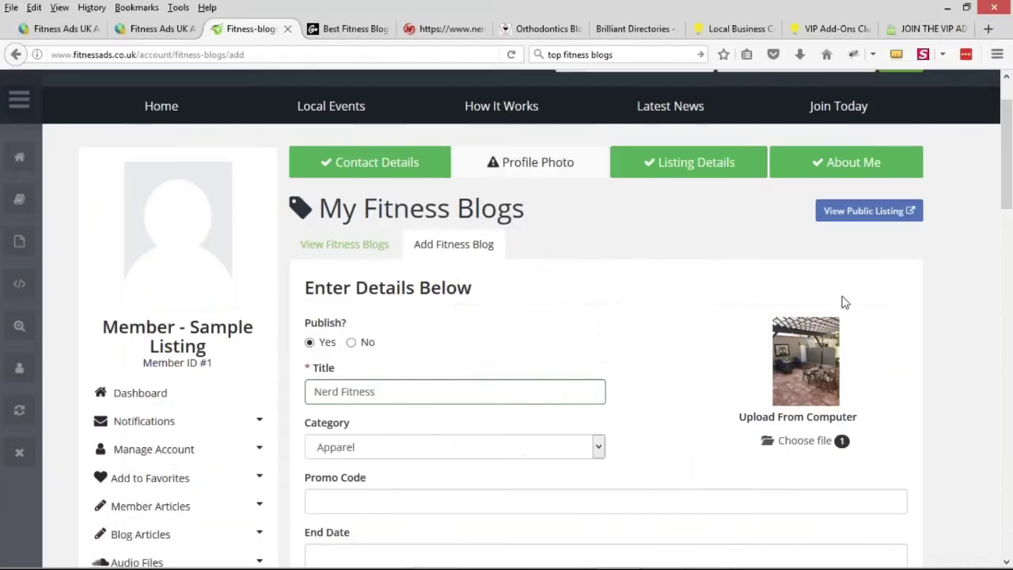
Step: Save the completed Nerd Fitness blog entry
scroll(760, 367, down, 2)
scroll(926, 364, down, 15)
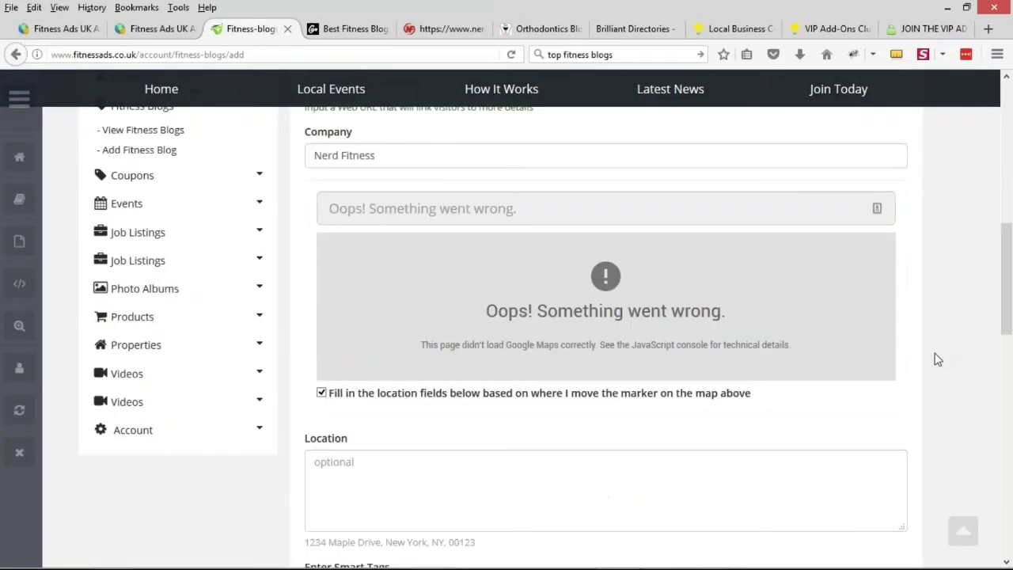
scroll(926, 365, down, 2)
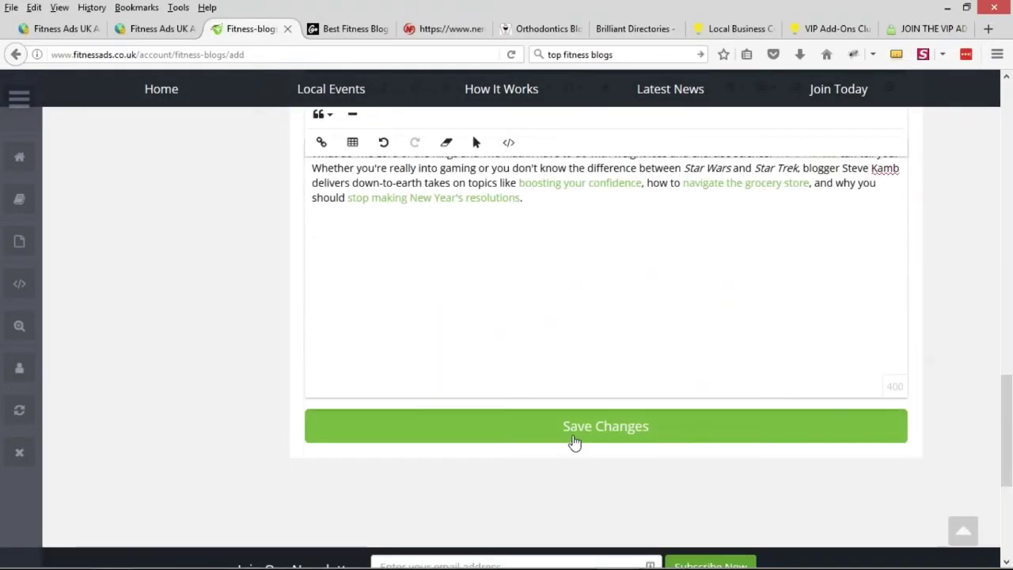
click(575, 439)
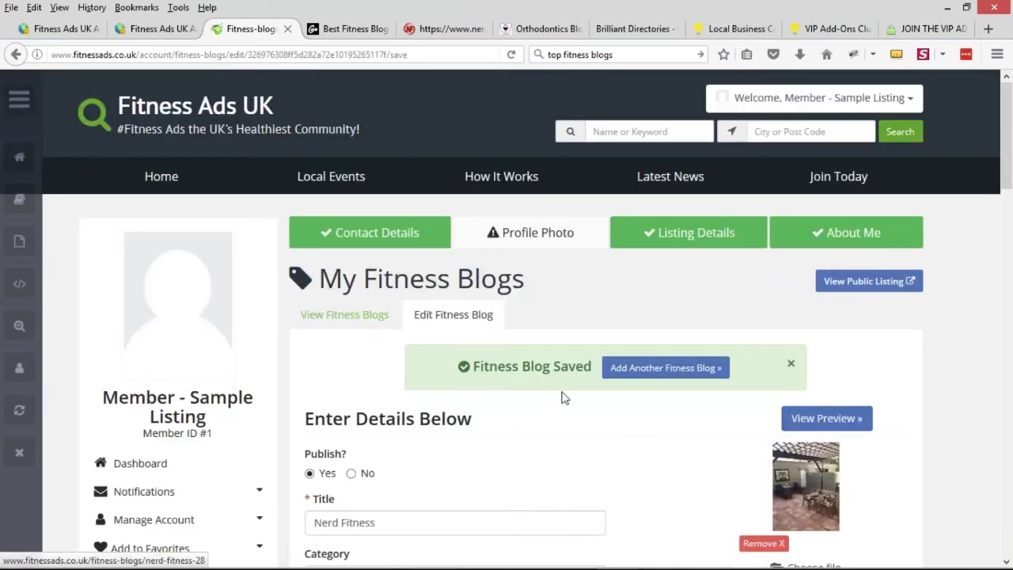
drag(228, 55, 410, 55)
key(Delete)
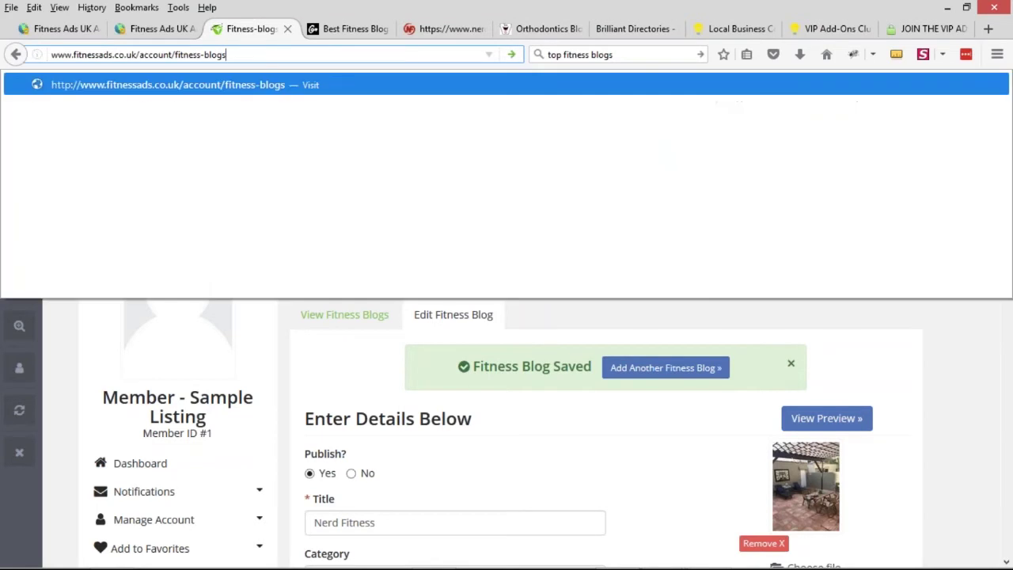
key(Return)
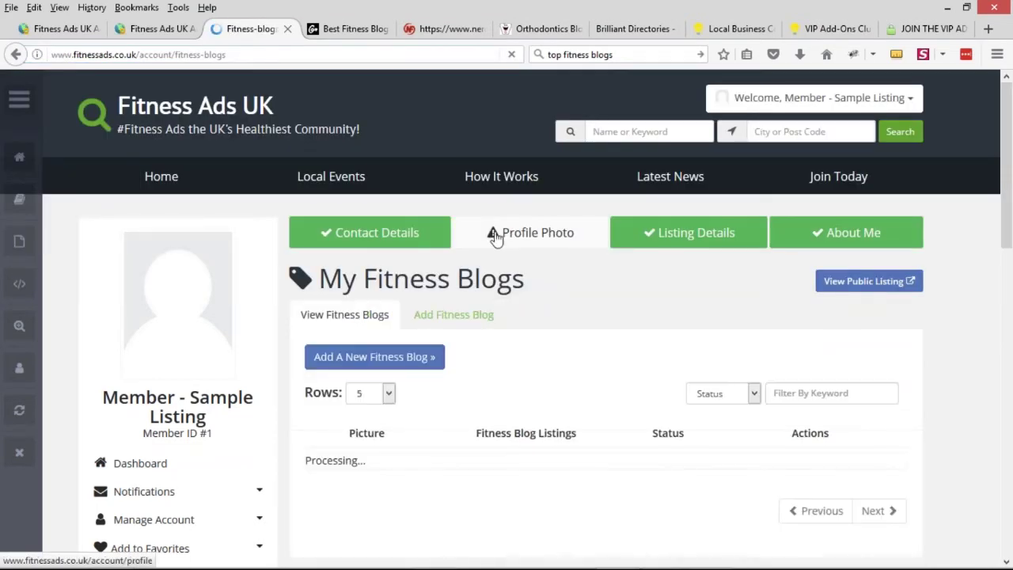
drag(174, 55, 153, 54)
key(Delete)
key(Return)
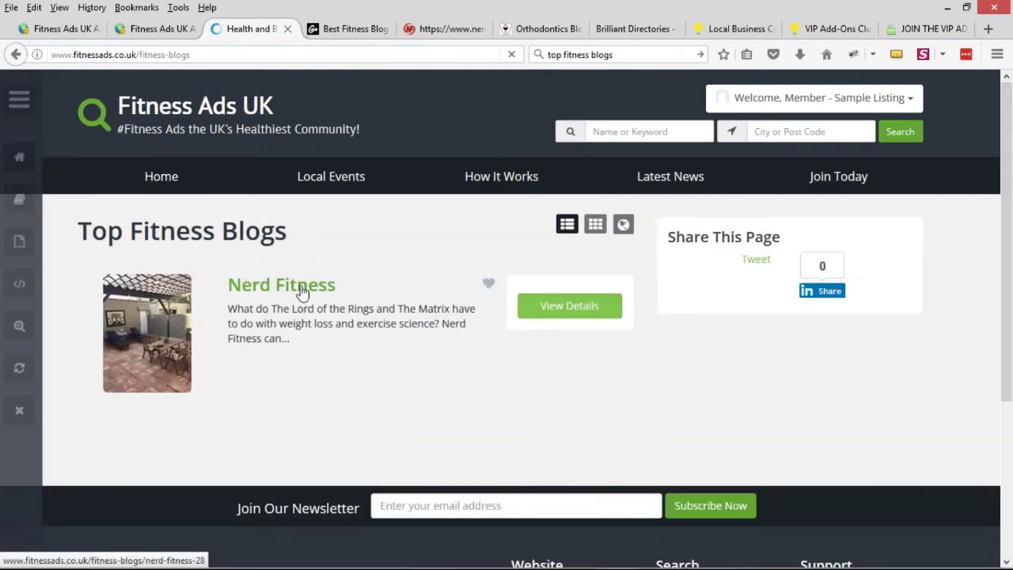
click(303, 294)
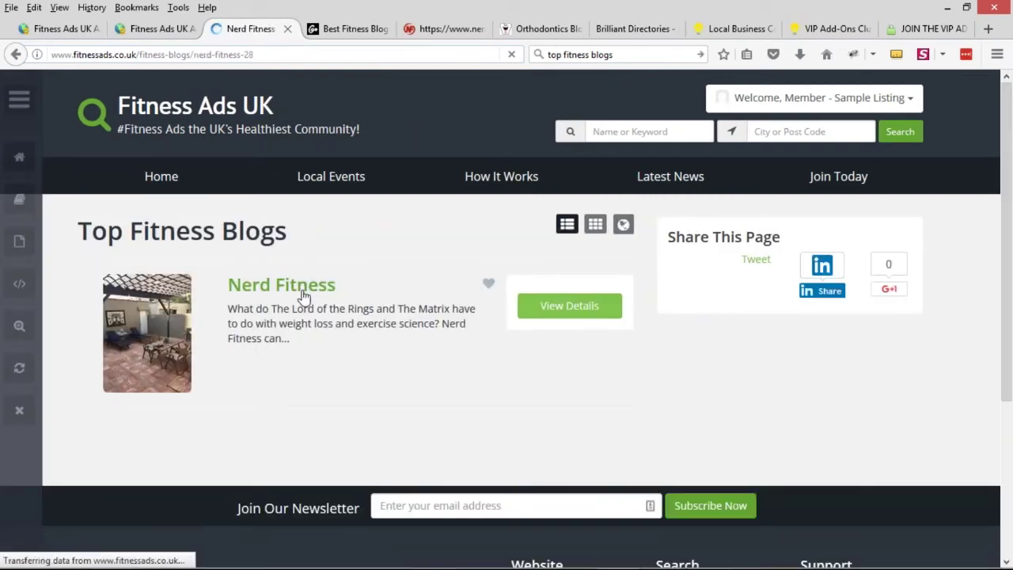
scroll(510, 345, down, 2)
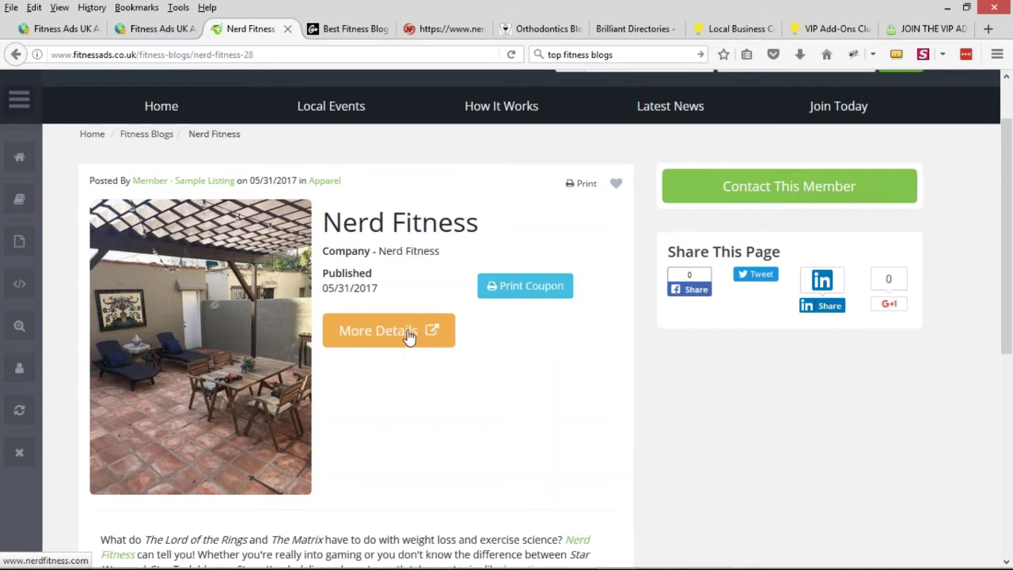
scroll(400, 343, down, 4)
drag(602, 406, 389, 353)
click(472, 327)
scroll(522, 366, up, 4)
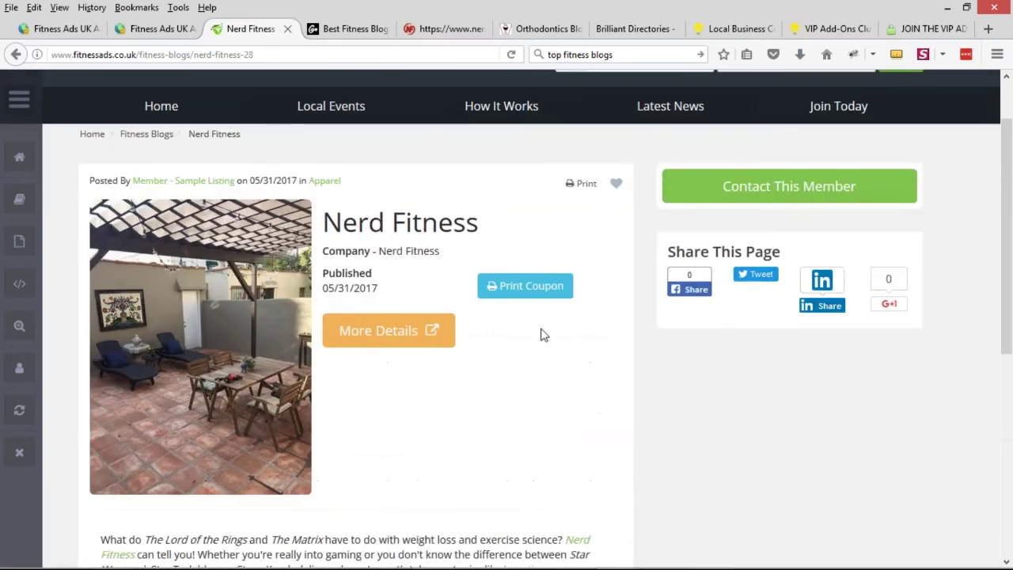
Step: Delete the col-sm-6 block containing the Print Coupon link from the fitness blog post type's detail page code
click(68, 29)
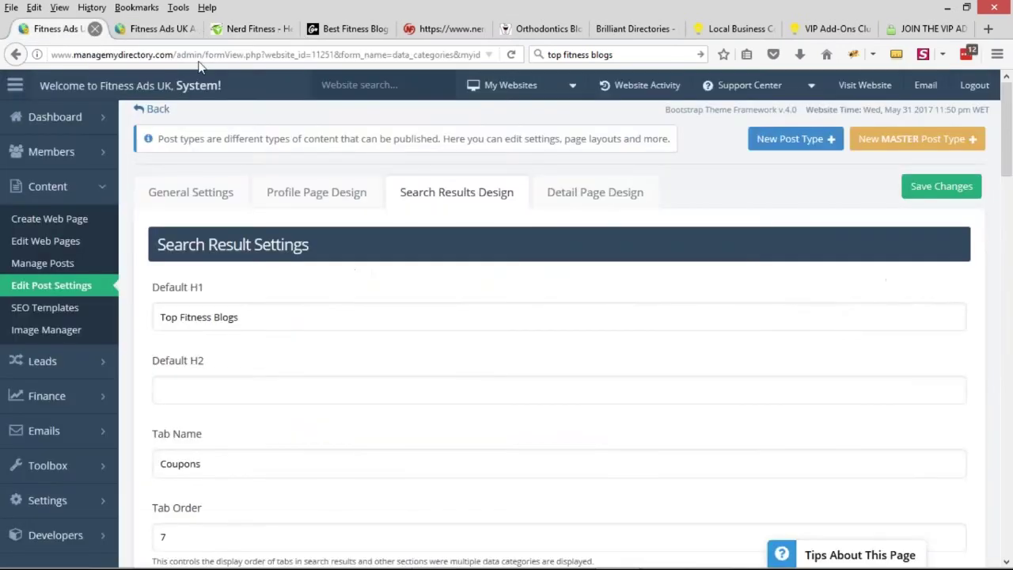
click(595, 192)
scroll(554, 317, down, 5)
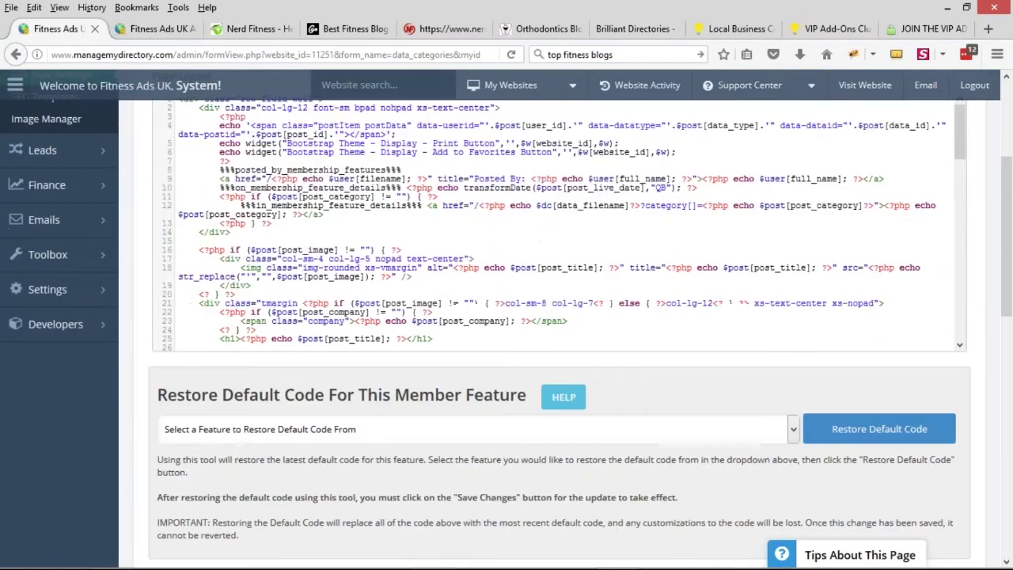
scroll(440, 241, down, 4)
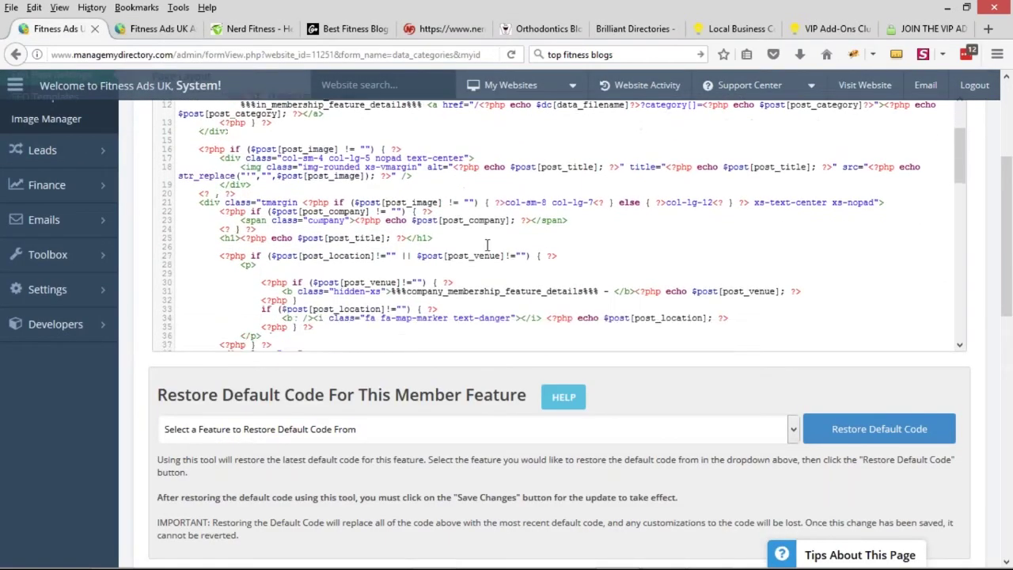
scroll(480, 262, down, 8)
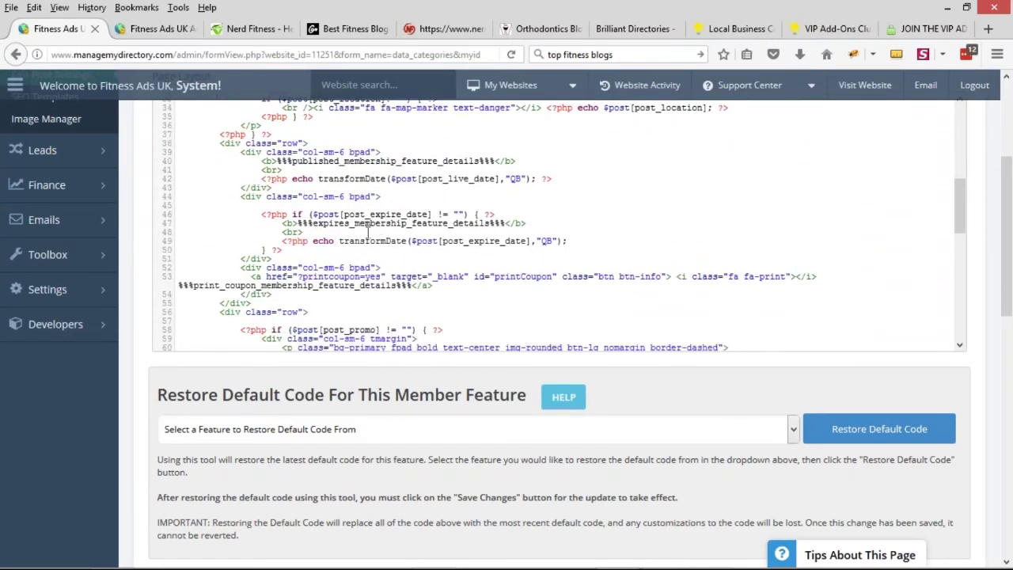
drag(239, 289, 139, 277)
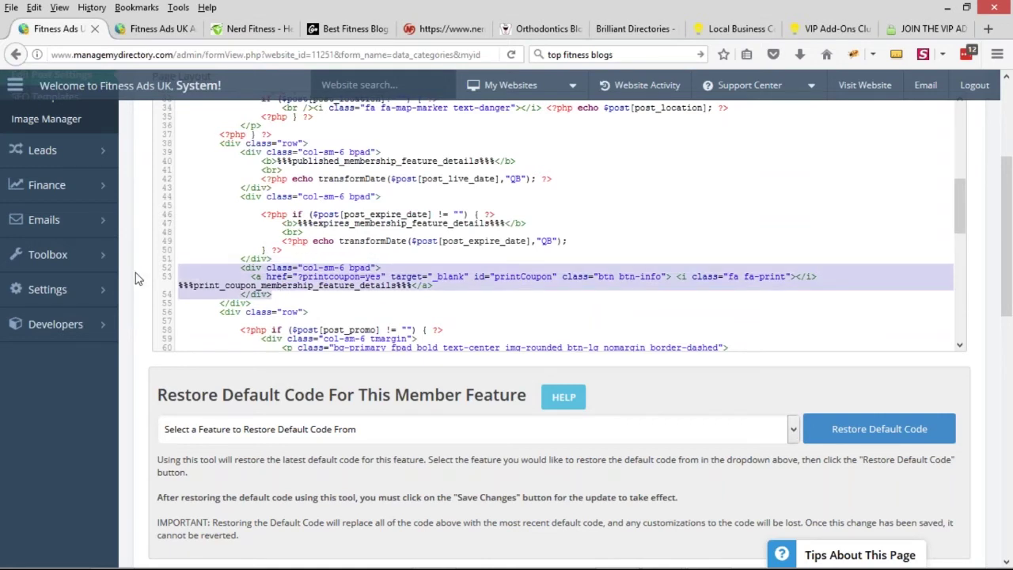
key(Delete)
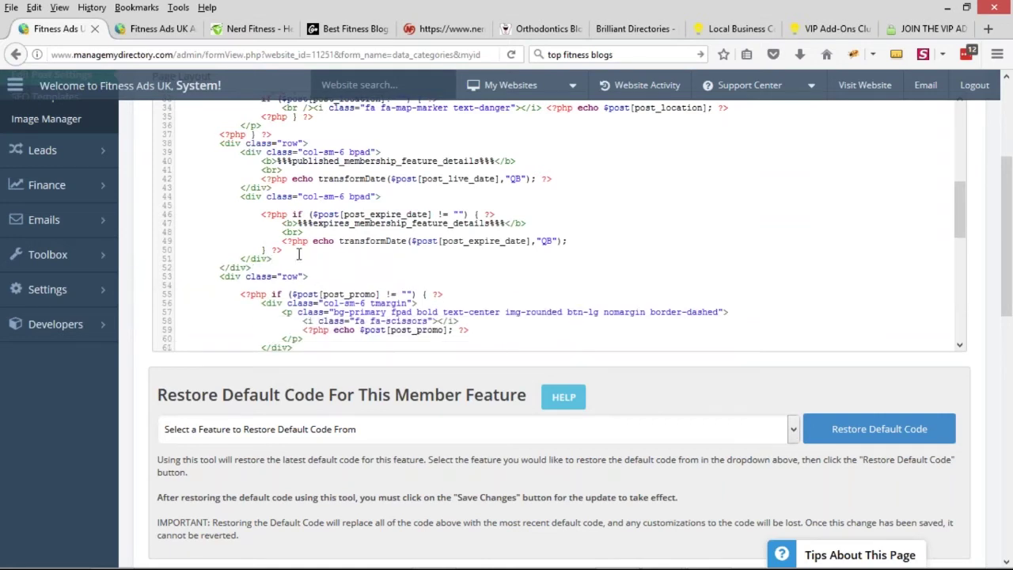
Step: Widen the More Details link's column class to col-sm-12 in the detail page code and reload the Nerd Fitness page
scroll(307, 253, down, 2)
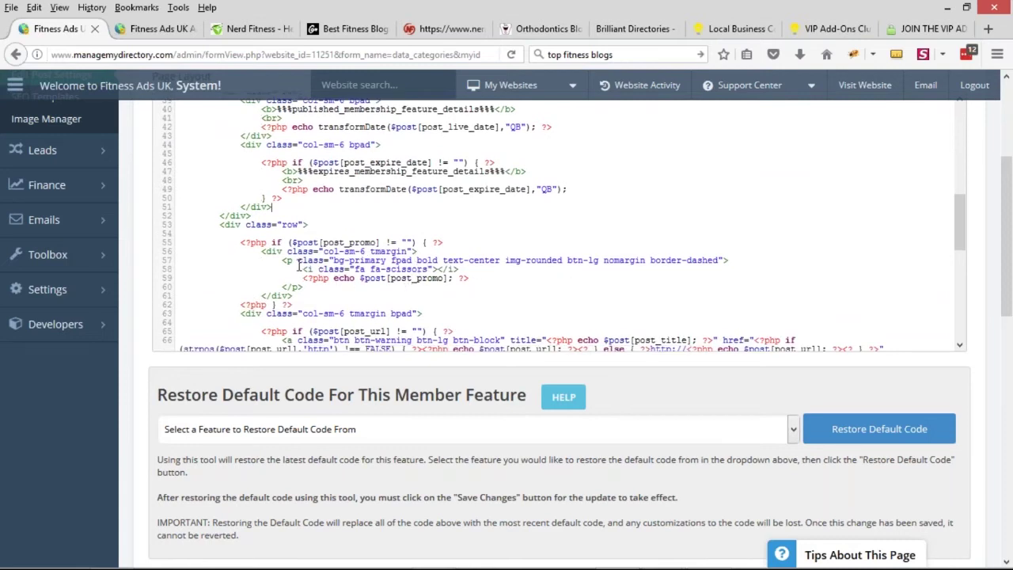
scroll(355, 286, down, 2)
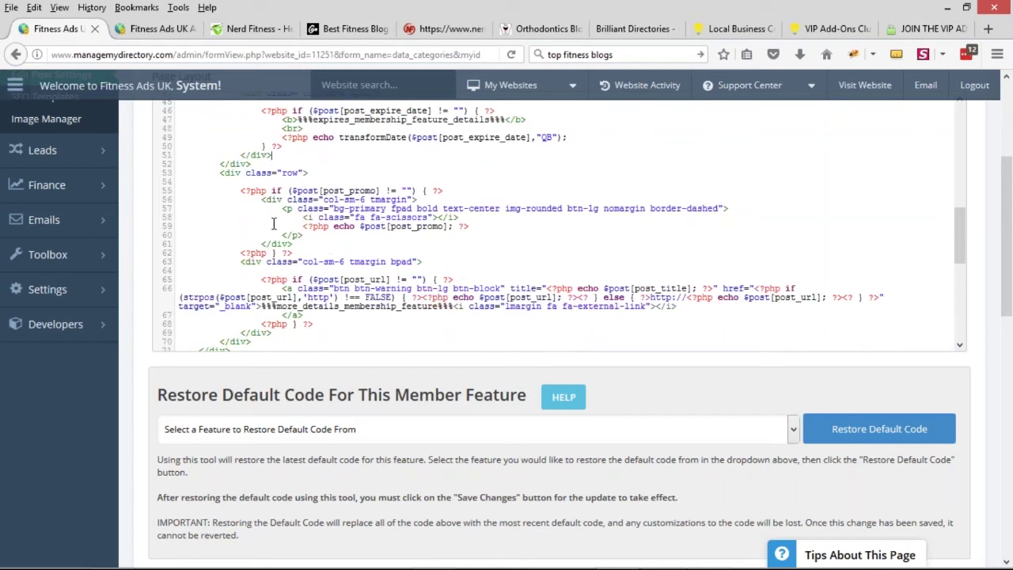
double_click(342, 262)
text(12)
click(225, 32)
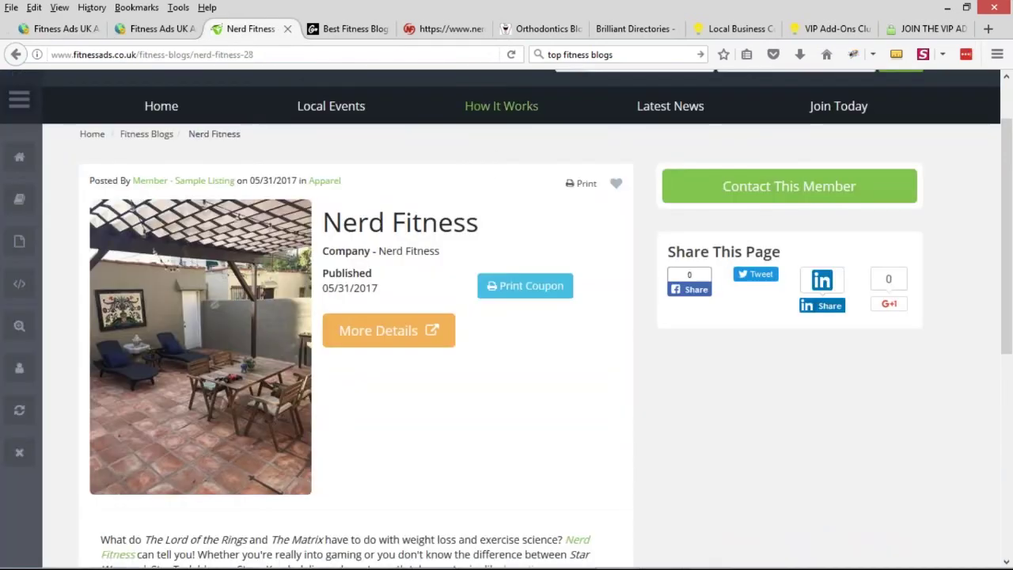
click(511, 54)
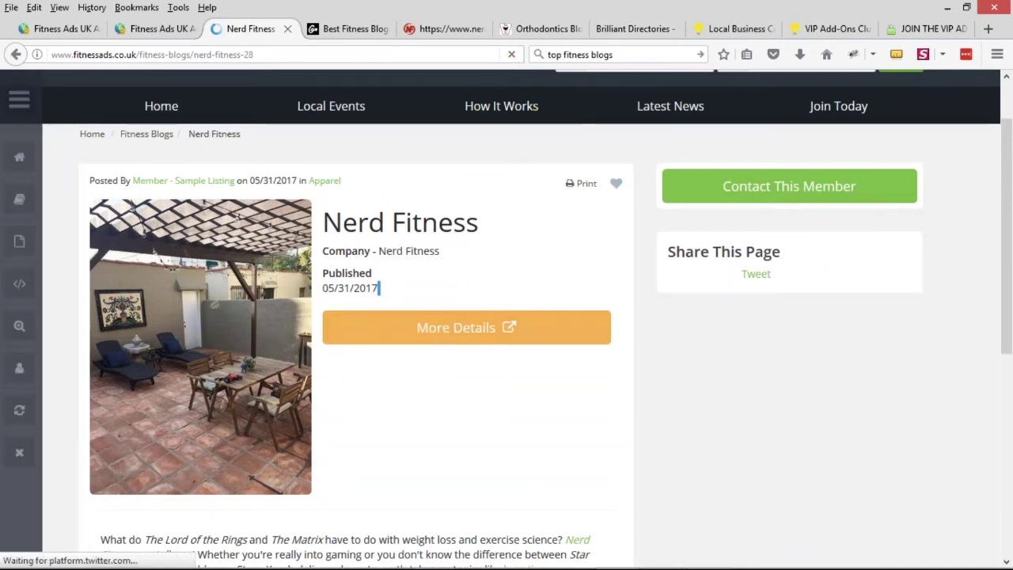
Step: Delete the entire row holding the published and expiry dates from the detail page code
drag(380, 288, 322, 272)
click(159, 30)
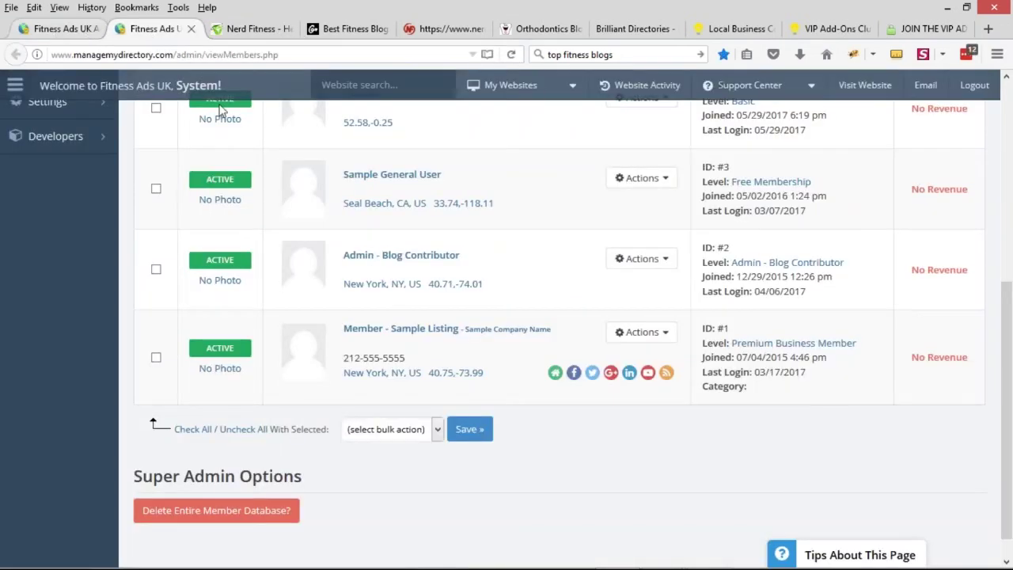
click(59, 30)
scroll(363, 280, up, 4)
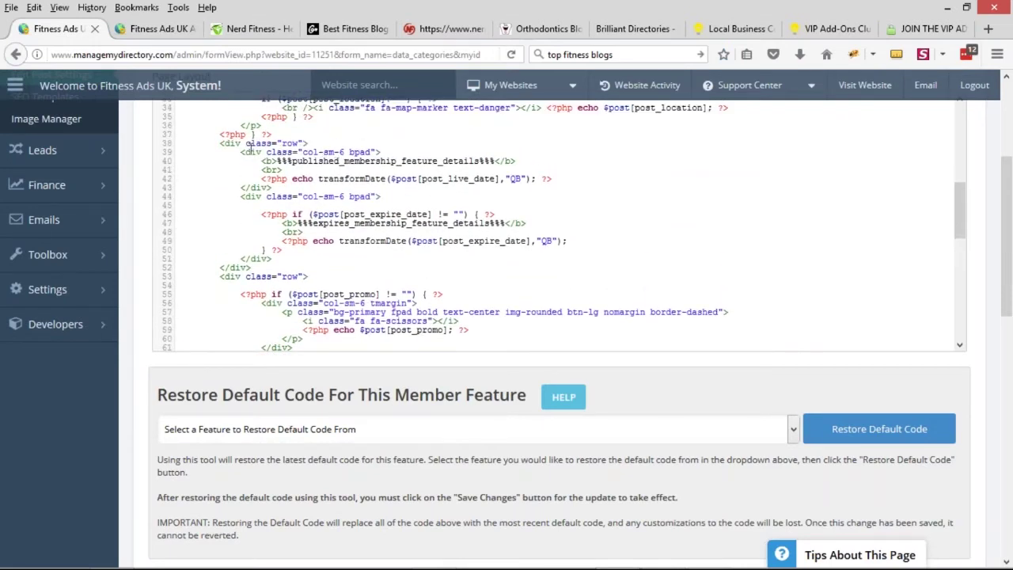
drag(253, 268, 113, 154)
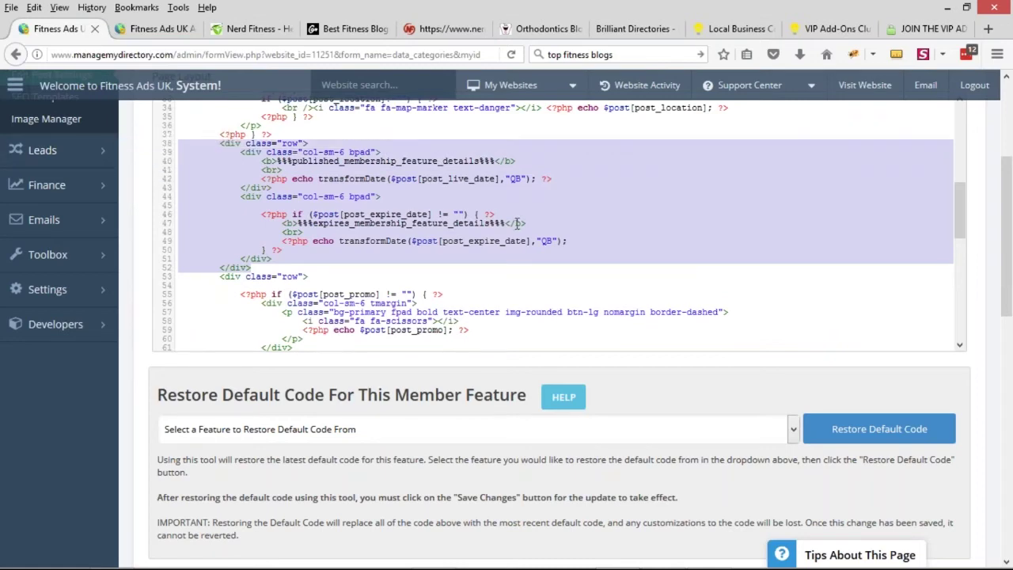
key(Delete)
Step: Reopen the Nerd Fitness entry from the Fitness Blogs listing to check its layout, and switch to the Fitness Notes document in Word
click(250, 28)
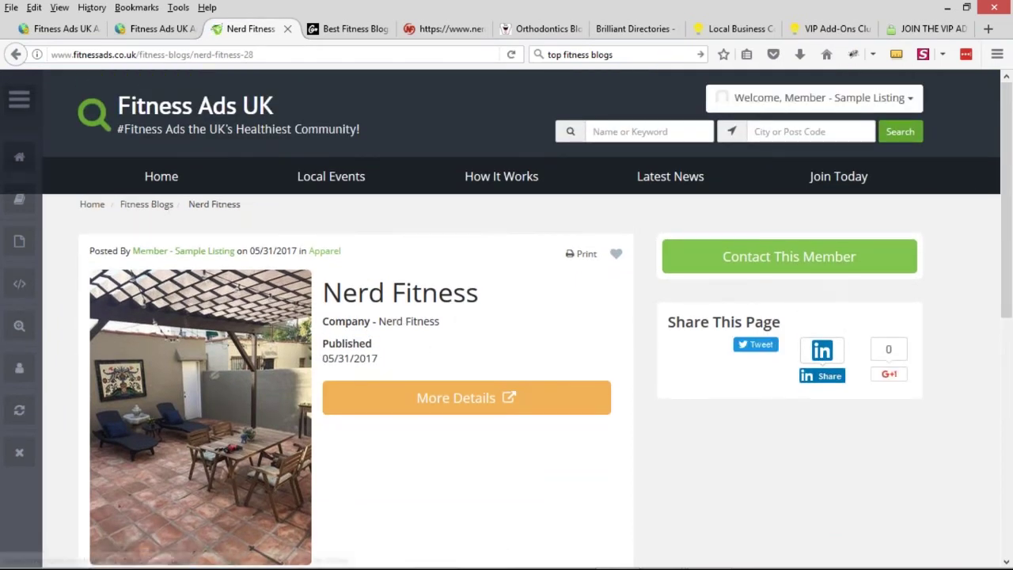
click(152, 207)
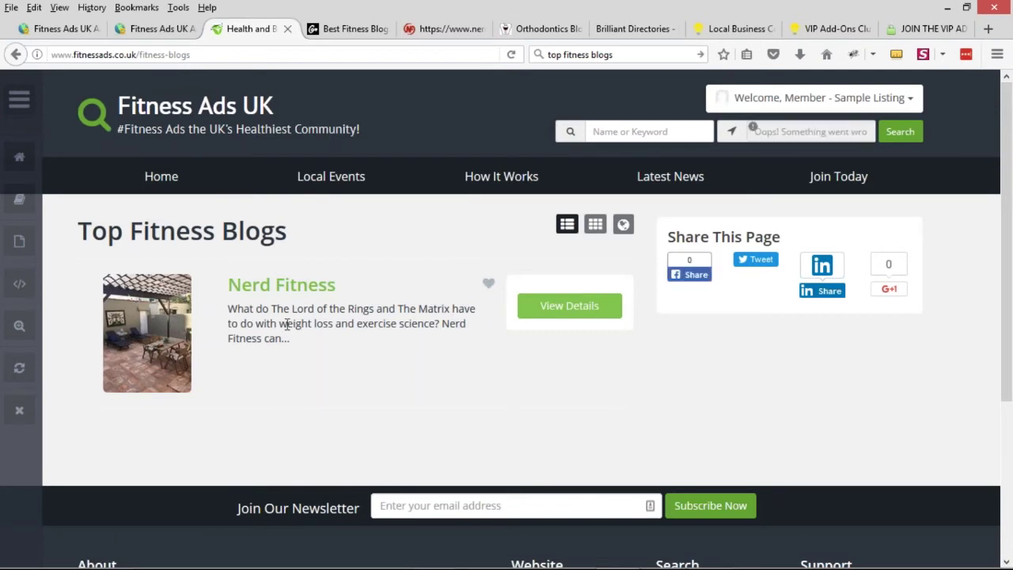
click(302, 292)
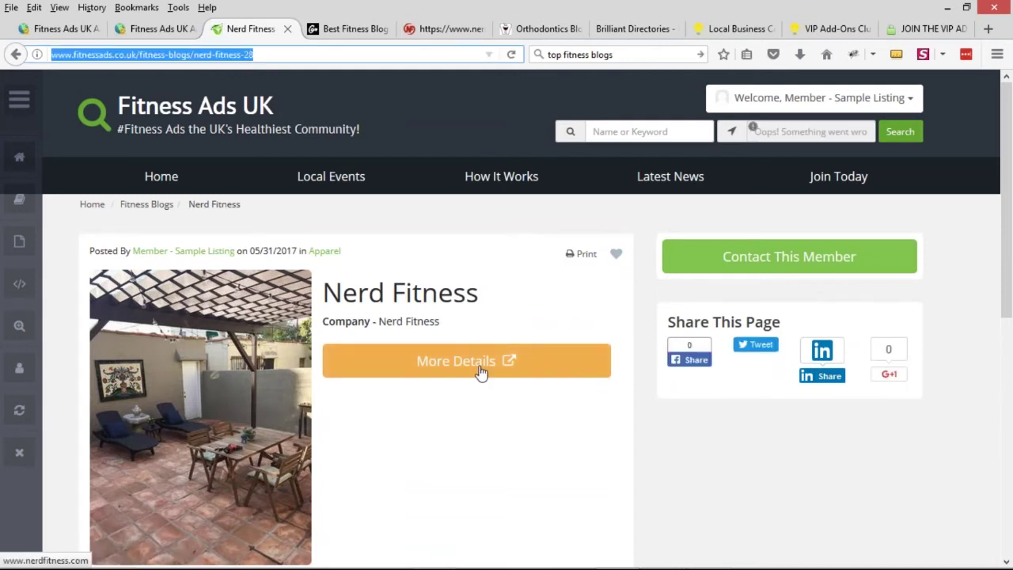
scroll(481, 372, down, 2)
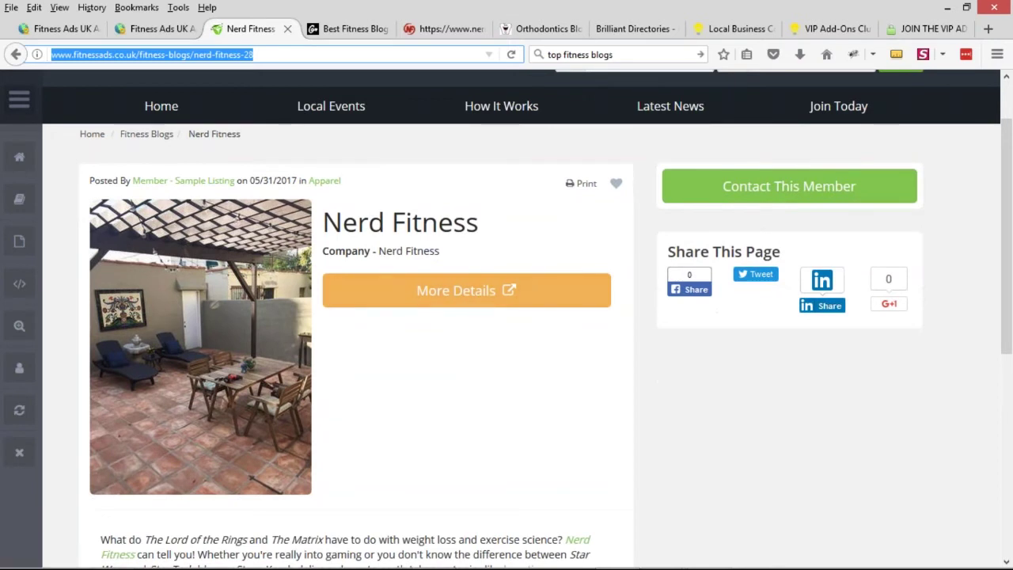
drag(324, 222, 504, 231)
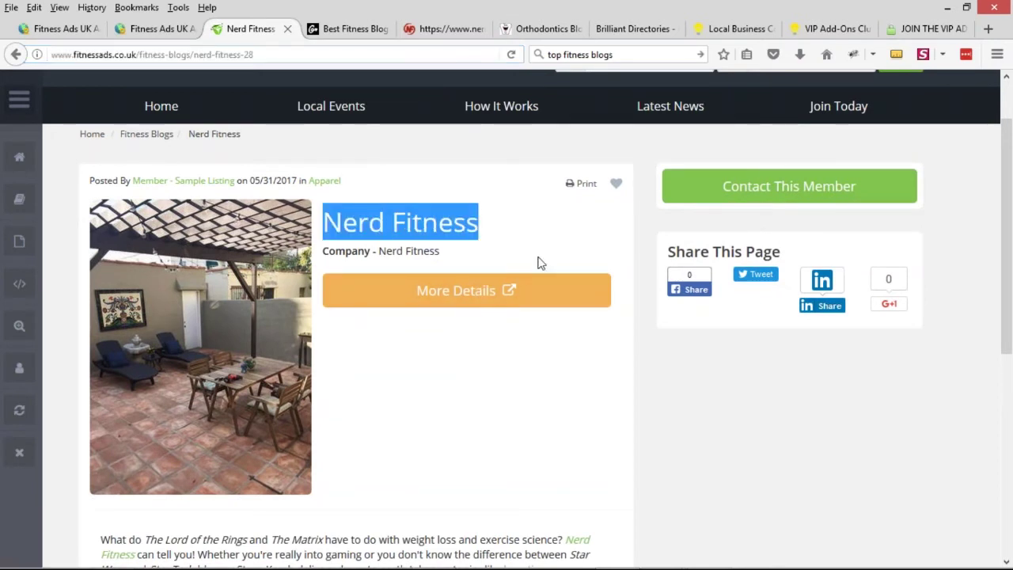
key(alt+Tab)
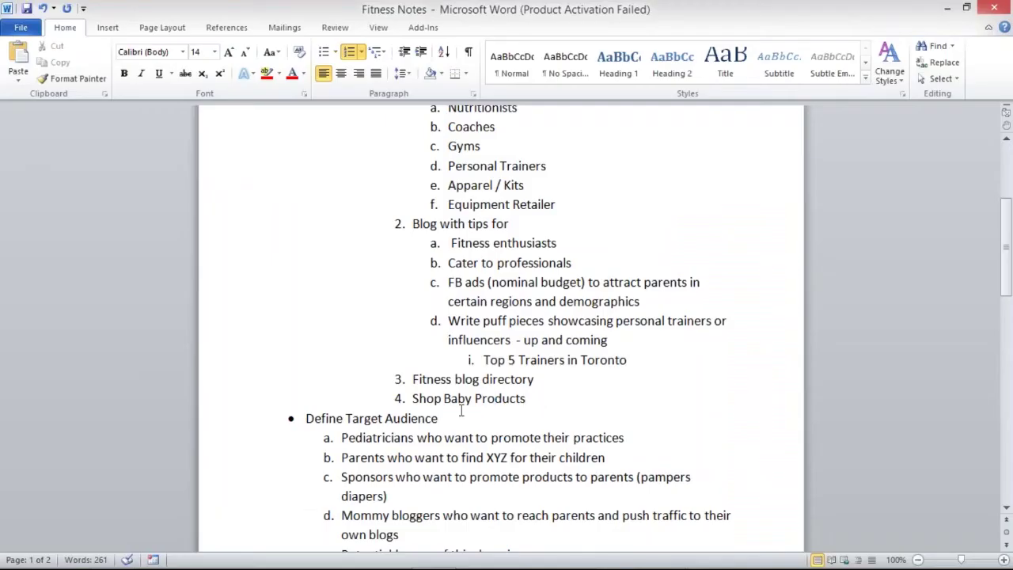
key(alt+Tab)
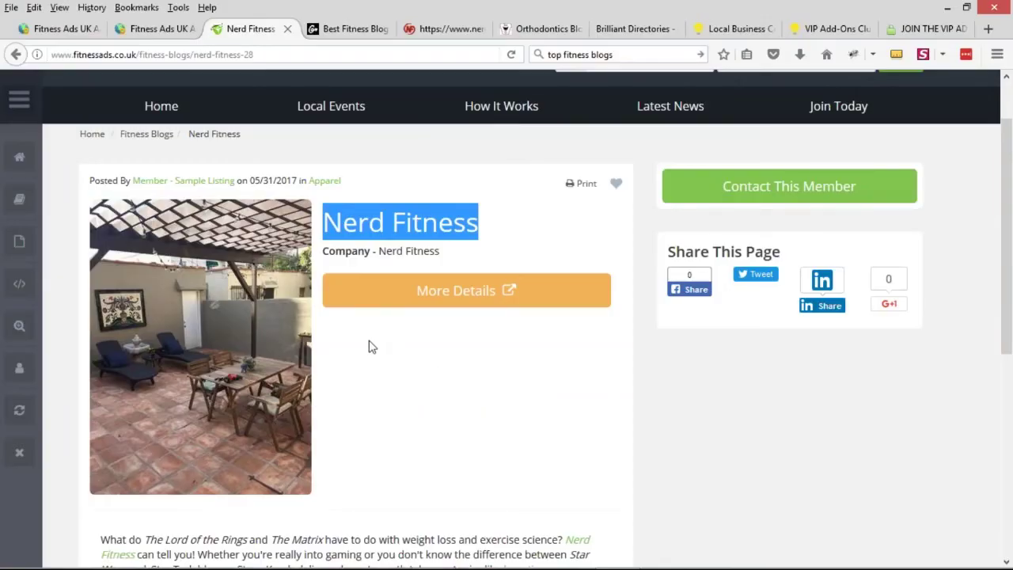
scroll(368, 346, up, 2)
drag(189, 54, 317, 55)
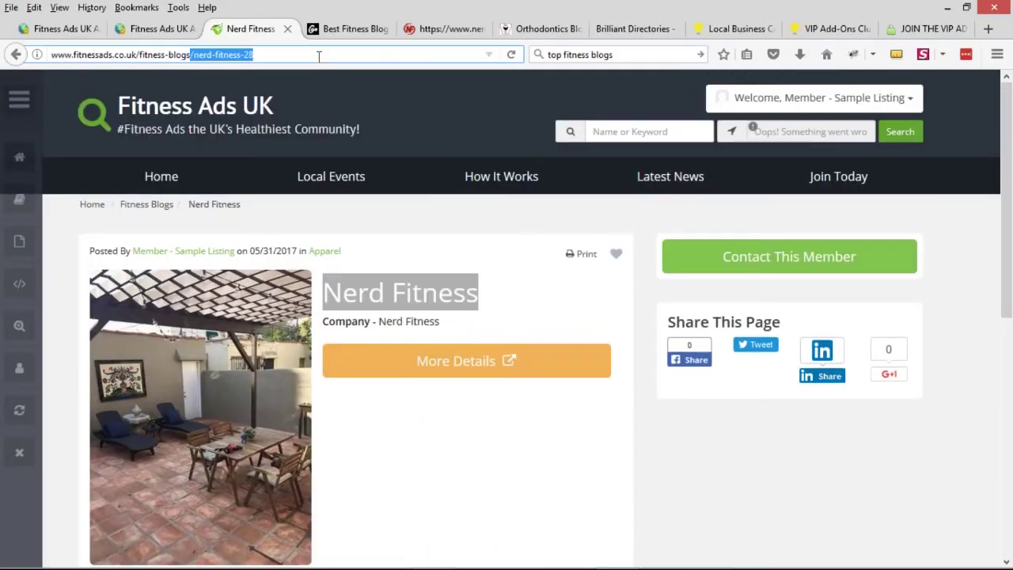
key(BackSpace)
double_click(180, 54)
key(ctrl+a)
key(ctrl+c)
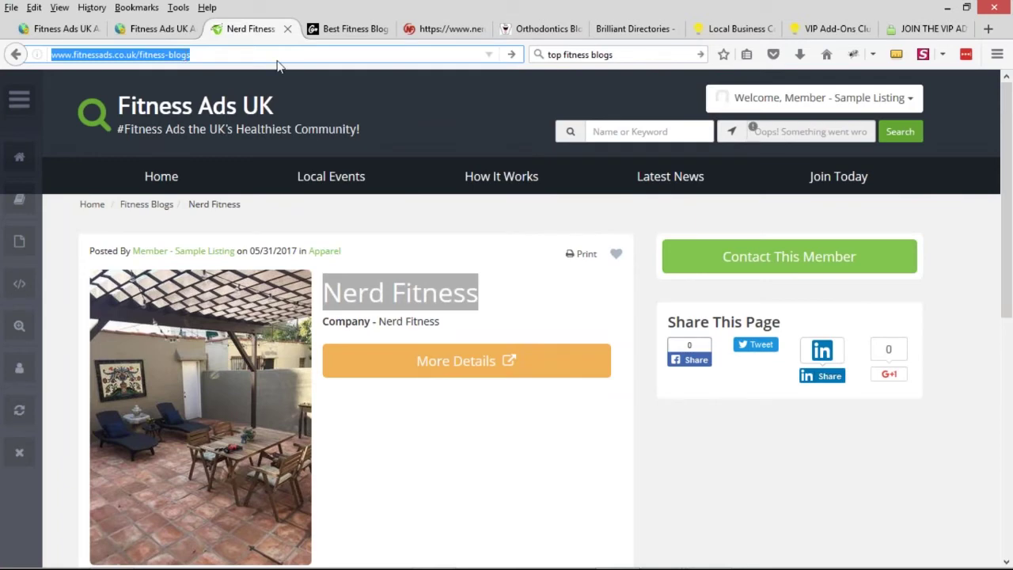
Step: Open the Menu Manager in the Fitness Ads UK admin site
click(89, 30)
scroll(87, 427, up, 5)
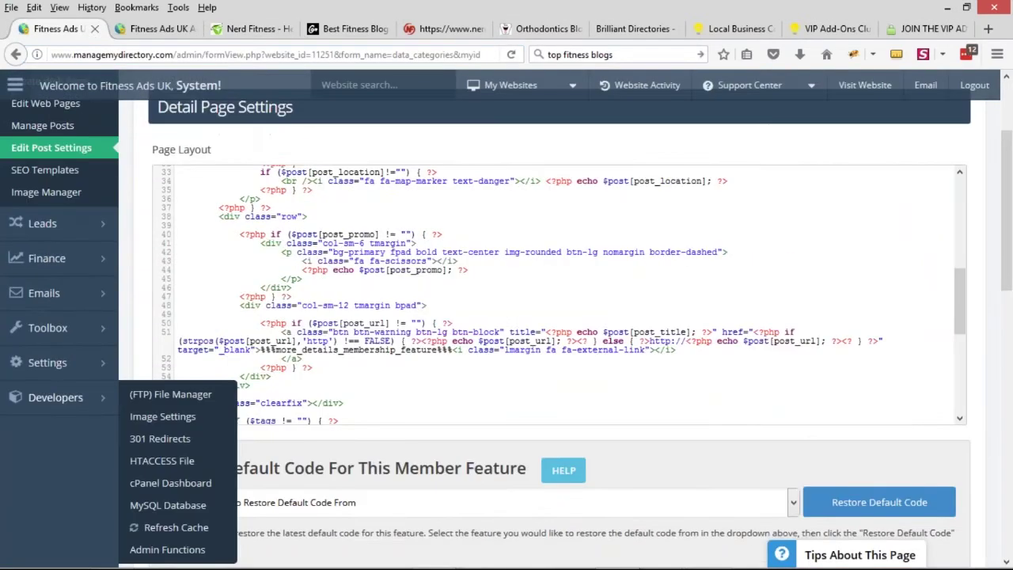
click(149, 437)
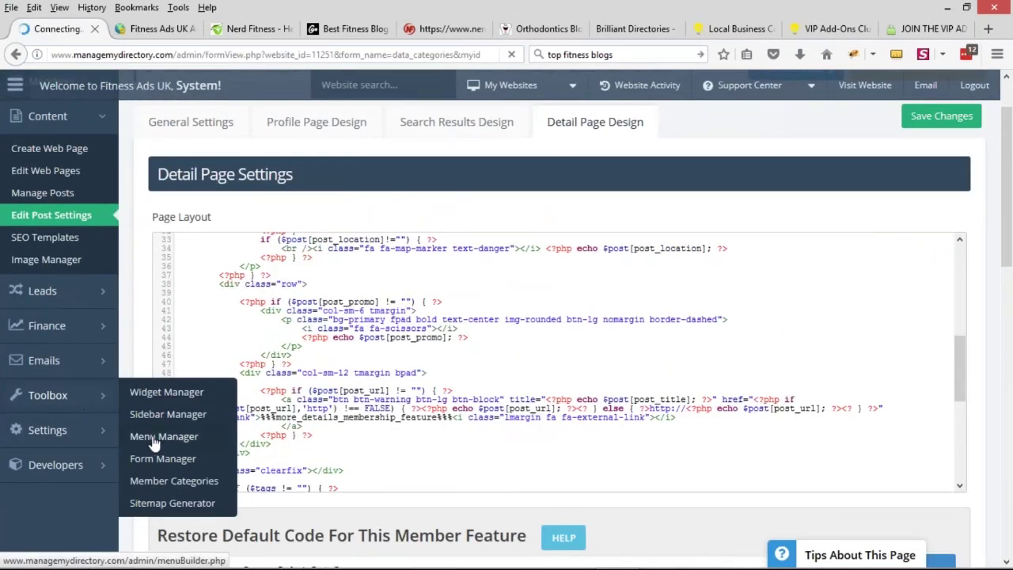
click(251, 28)
click(71, 54)
double_click(79, 54)
click(214, 52)
shift+click(68, 52)
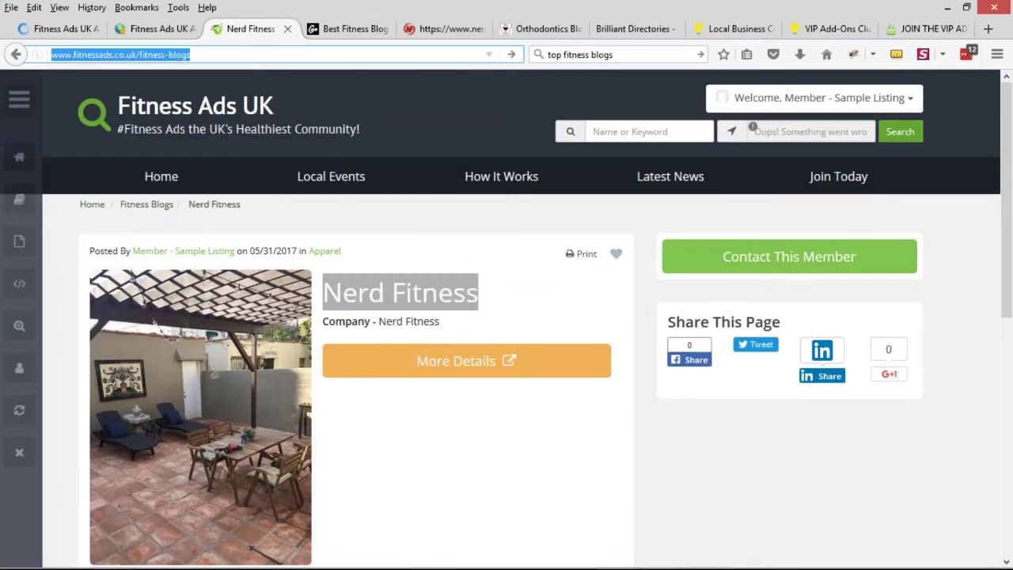
Step: Return to the Menu Manager and open the Header Main Menu for editing
click(56, 31)
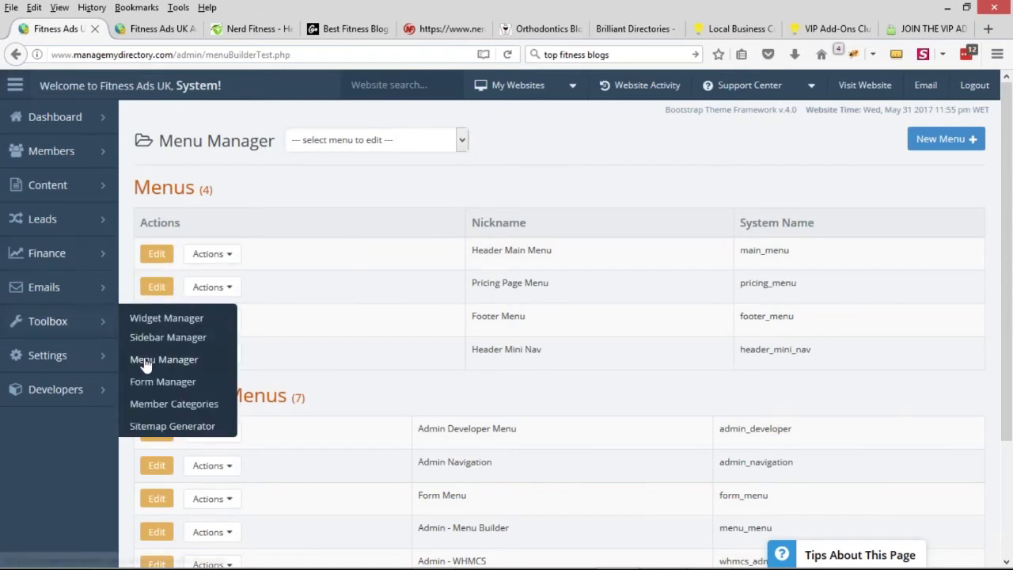
drag(472, 250, 543, 251)
click(143, 257)
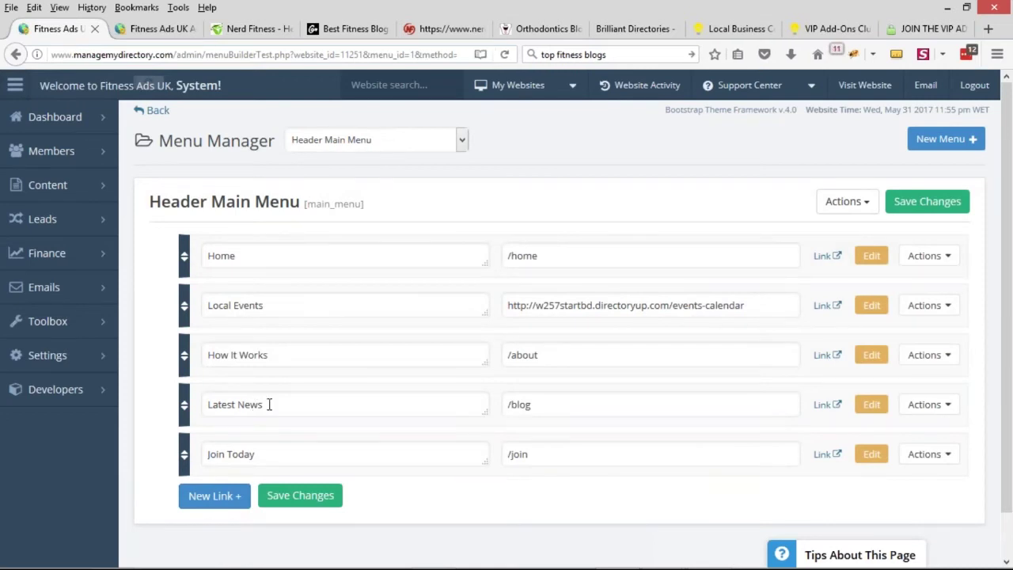
Step: Add a Header Main Menu link named Top Fitness Blog that points to /fitness-blogs, and save the menu
click(227, 500)
click(258, 508)
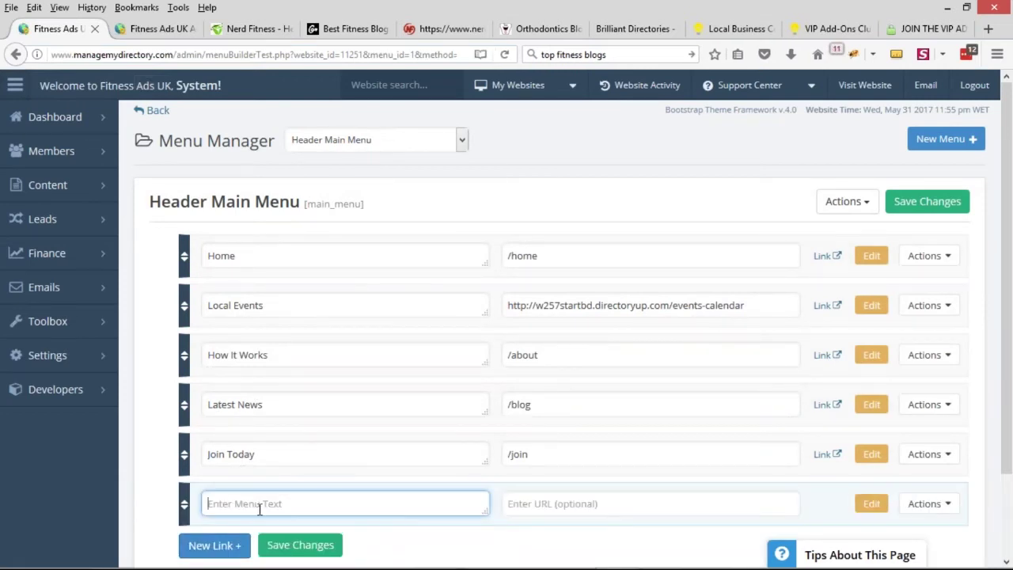
text(Fitness Blog)
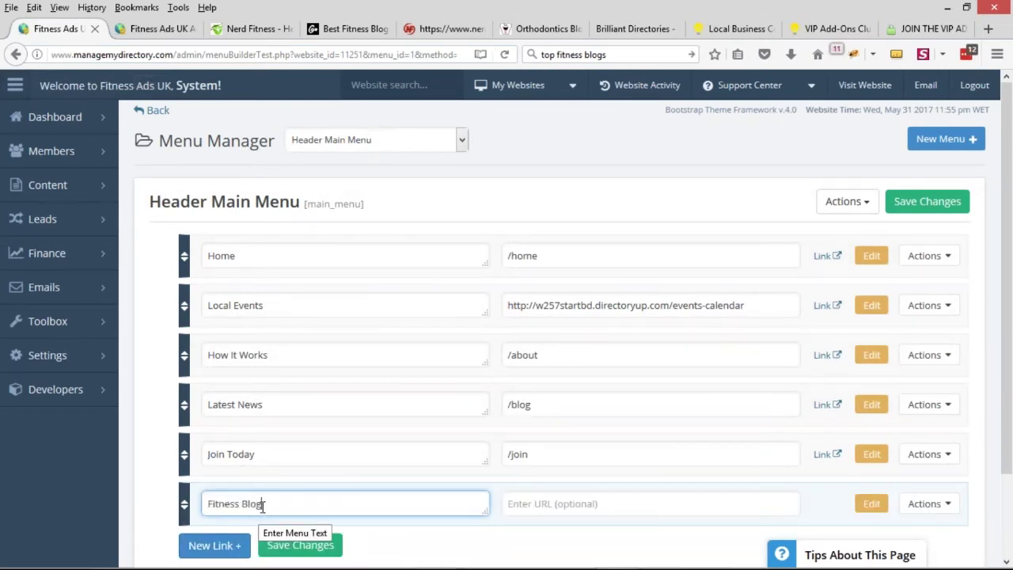
text(op)
click(604, 502)
key(ctrl+v)
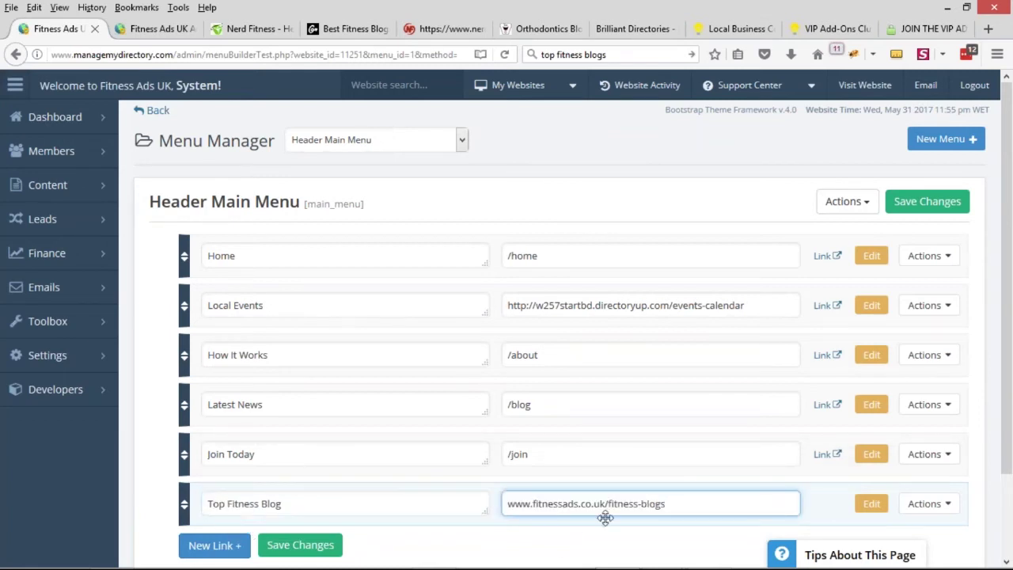
drag(604, 503, 507, 503)
key(BackSpace)
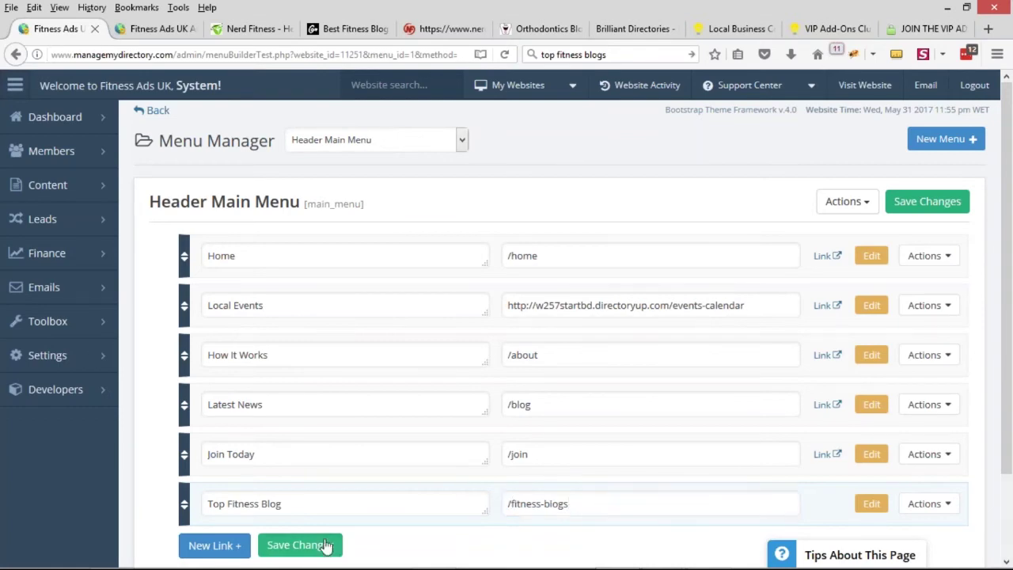
click(326, 545)
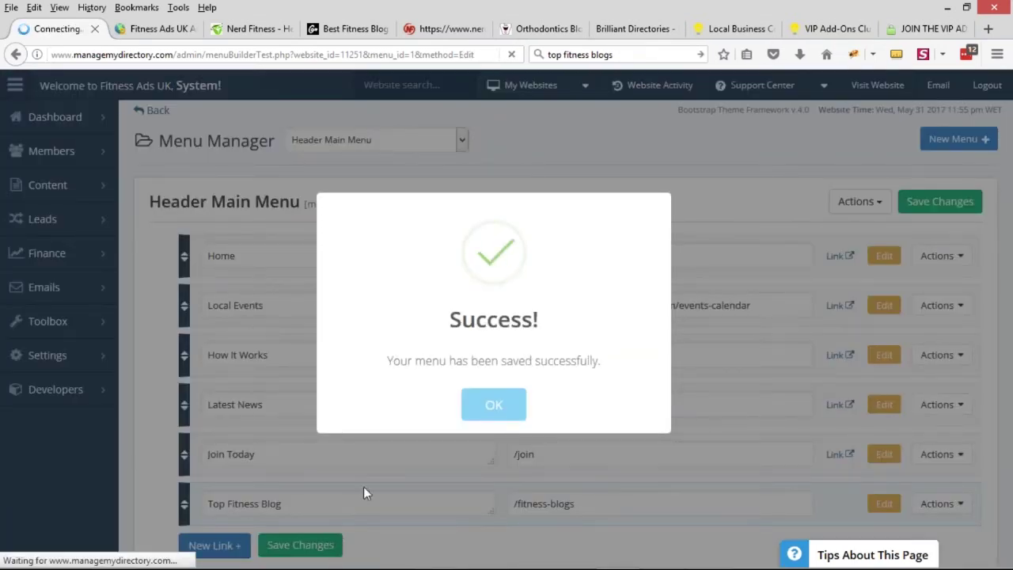
click(510, 404)
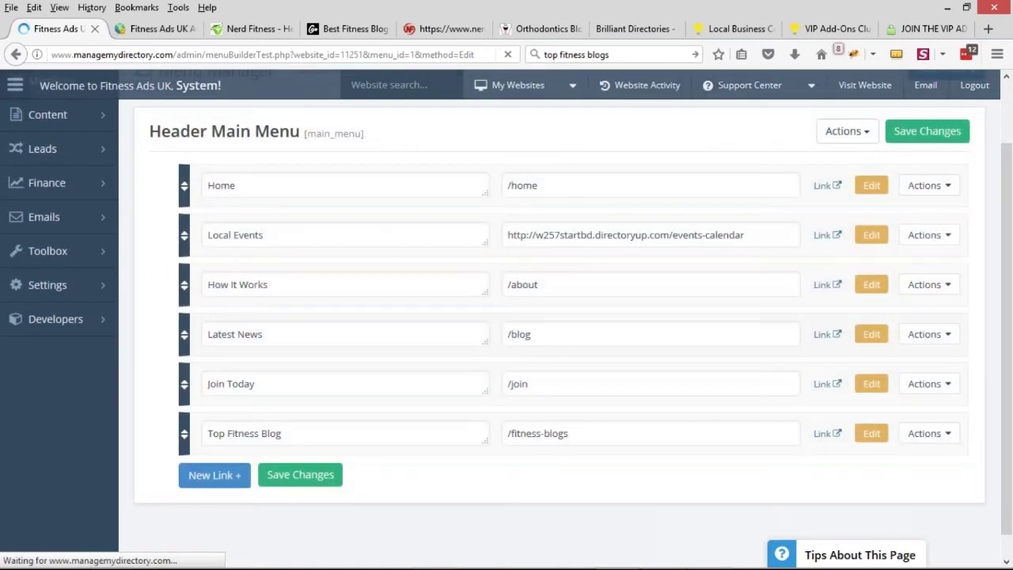
Step: Rename the Latest News link in the Header Main Menu to Fitness Tips
double_click(250, 334)
drag(278, 334, 187, 334)
text(Fitness Tips)
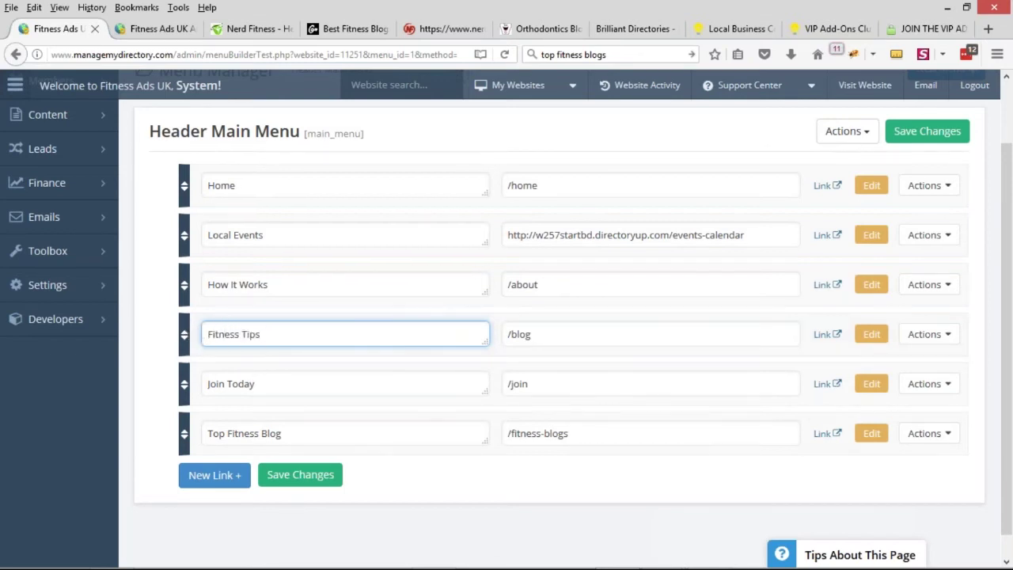
Step: Place the new blog link directly above Fitness Tips, rename it Top Fitness Blogs, and save the menu
drag(183, 433, 185, 340)
click(320, 357)
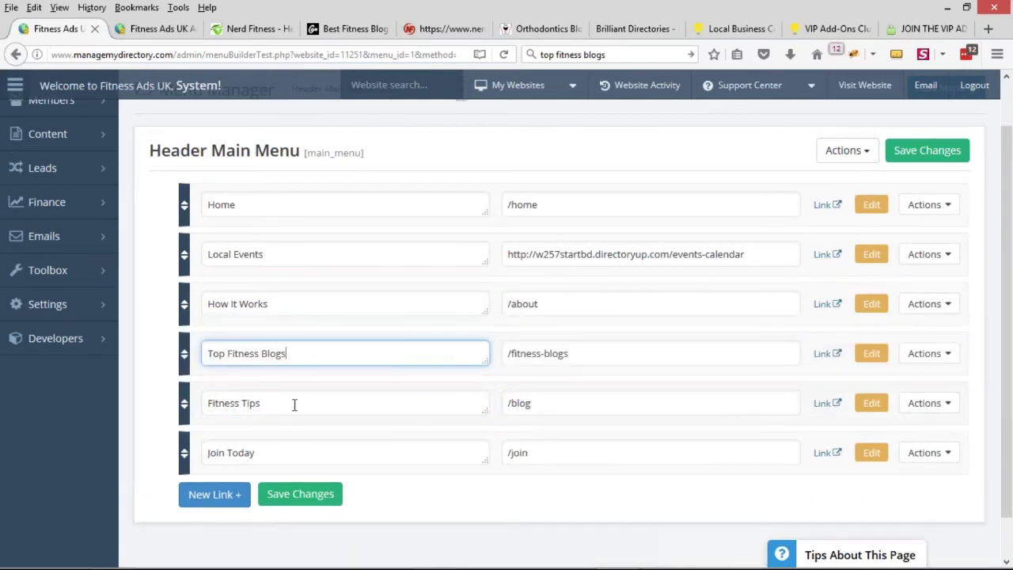
click(300, 493)
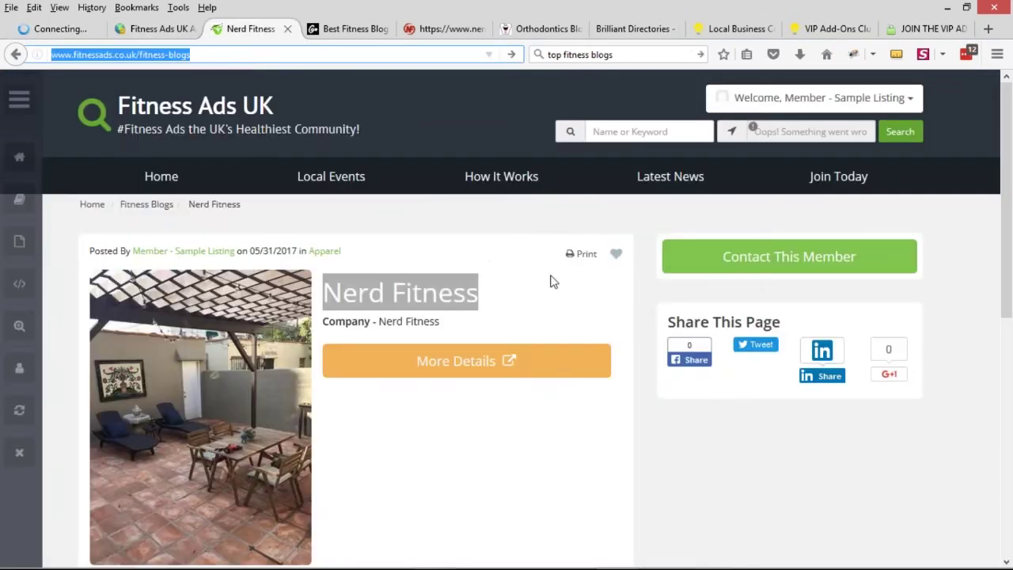
Step: Check the updated header menu on the public site by opening its Top Fitness Blogs page
click(705, 186)
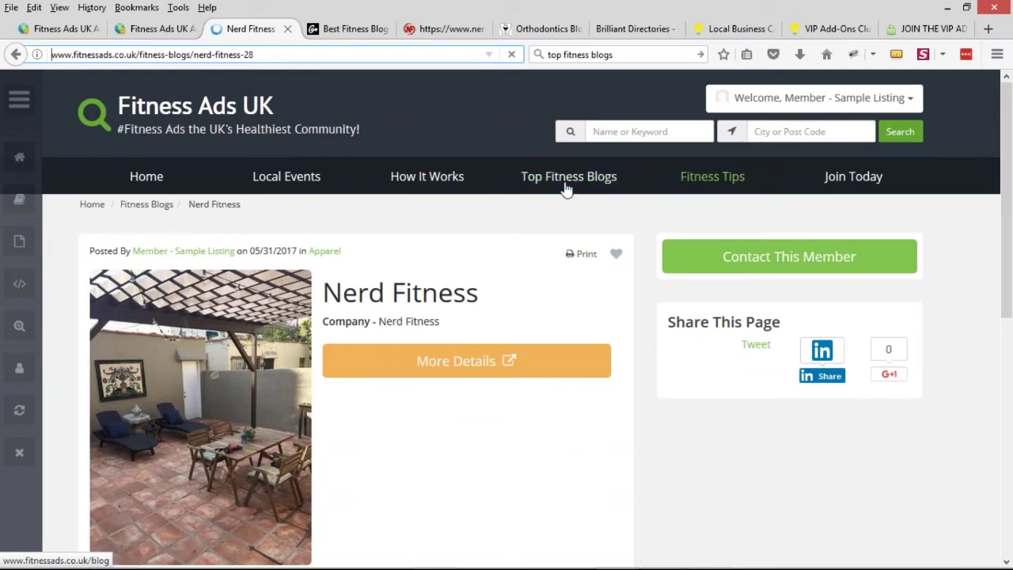
click(566, 188)
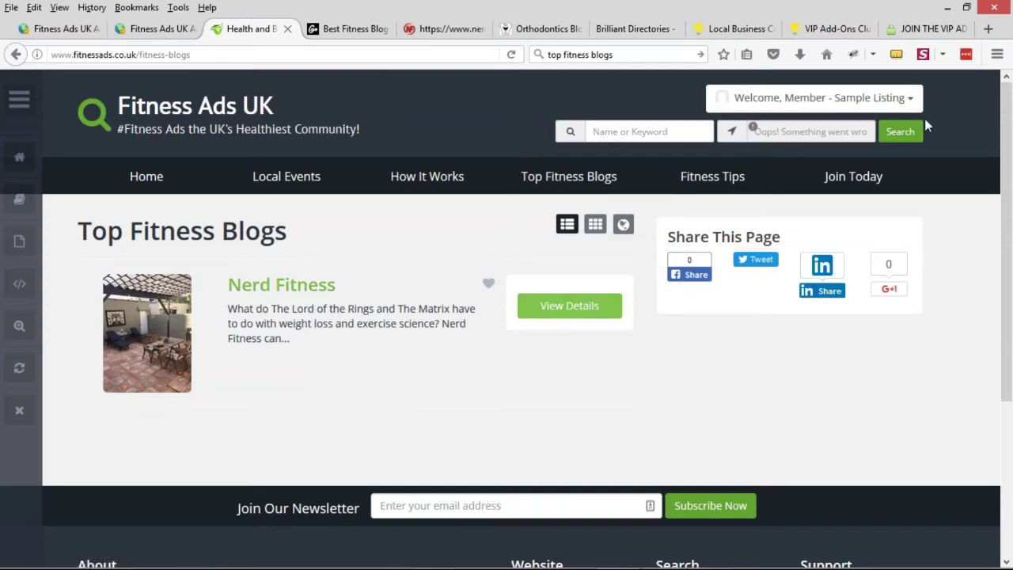
Step: Switch to the Fitness Notes document in Word and highlight the Shop Baby Products item
key(alt+Tab)
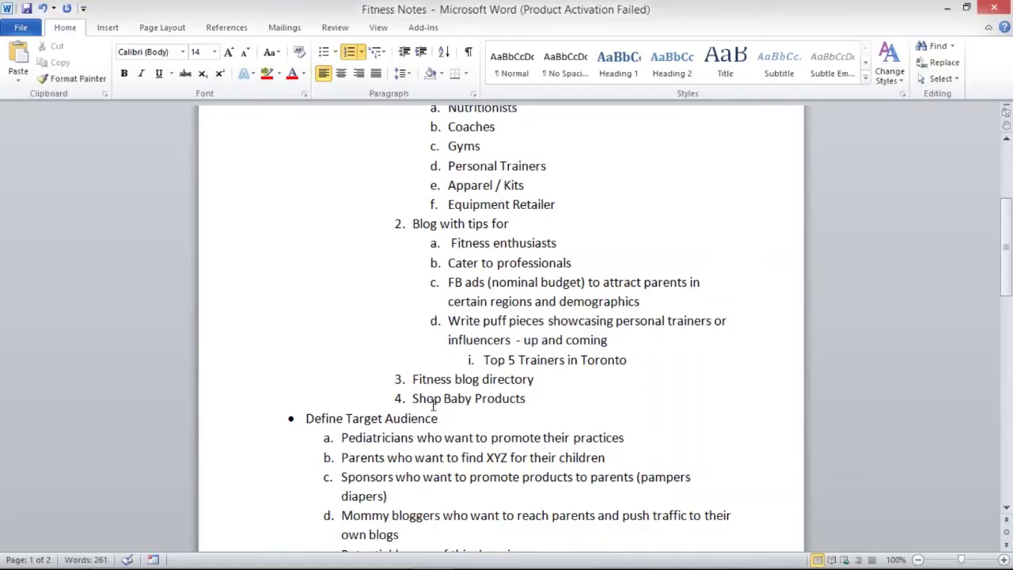
drag(526, 398, 423, 398)
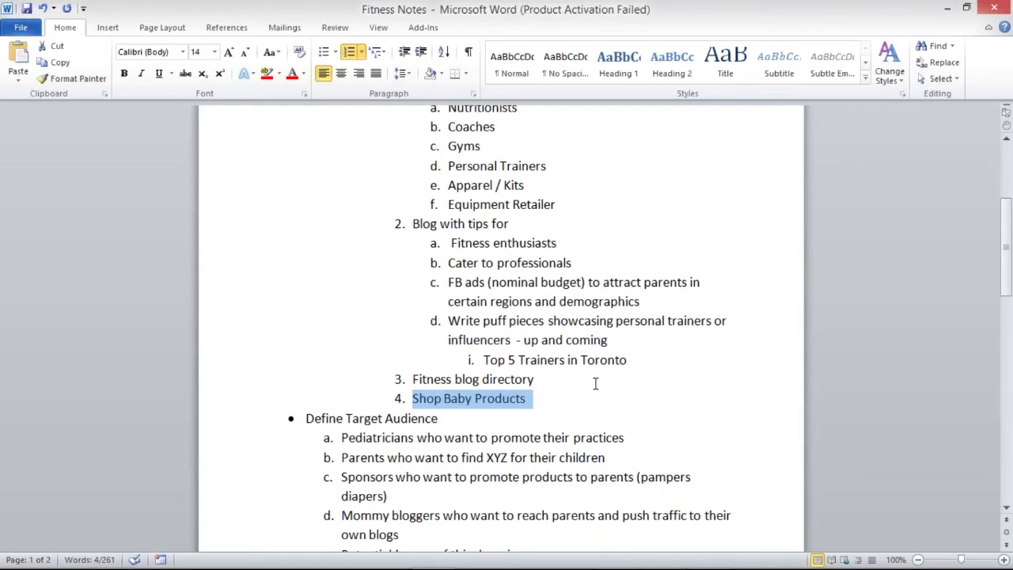
Step: Switch back to the browser, open the sample member's account for editing, and expand its Fitness Blogs section
key(alt+Tab)
click(815, 98)
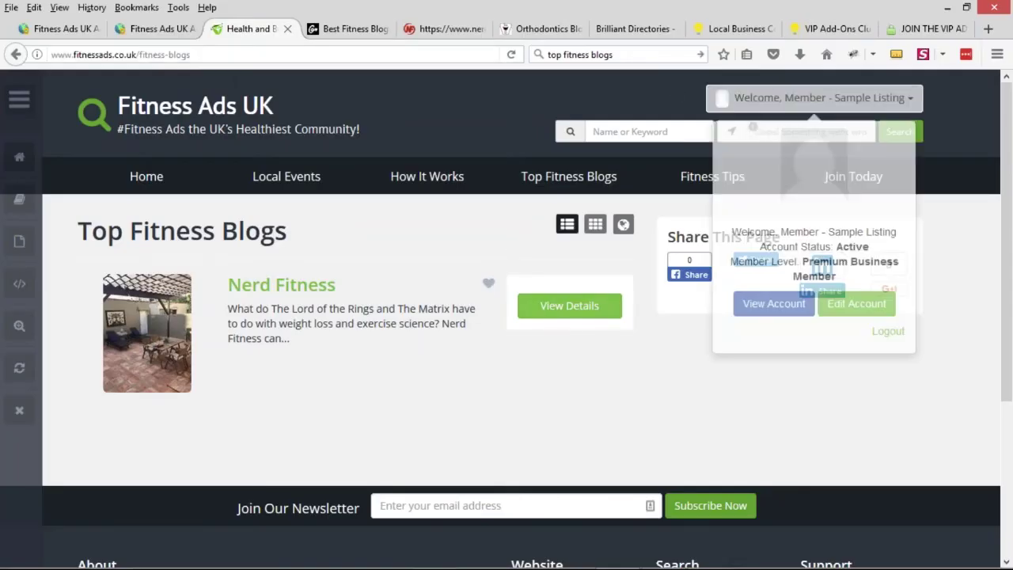
click(861, 301)
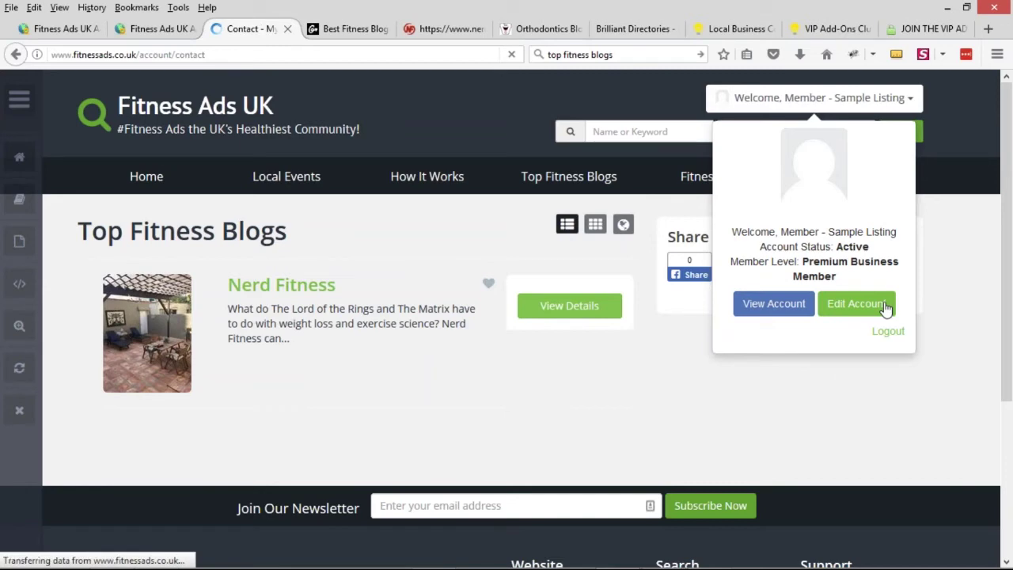
scroll(261, 362, down, 4)
scroll(245, 333, down, 3)
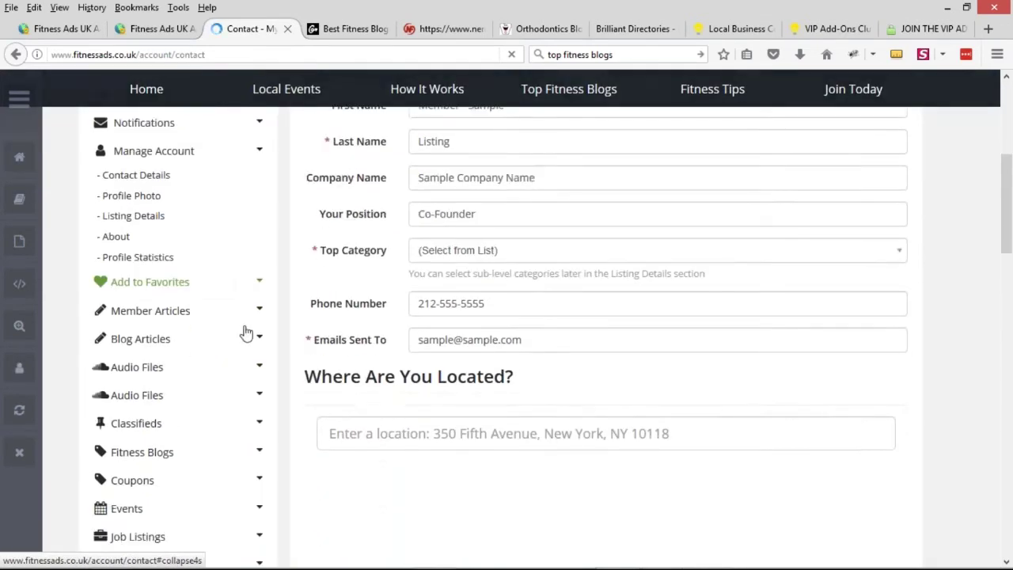
scroll(186, 415, down, 1)
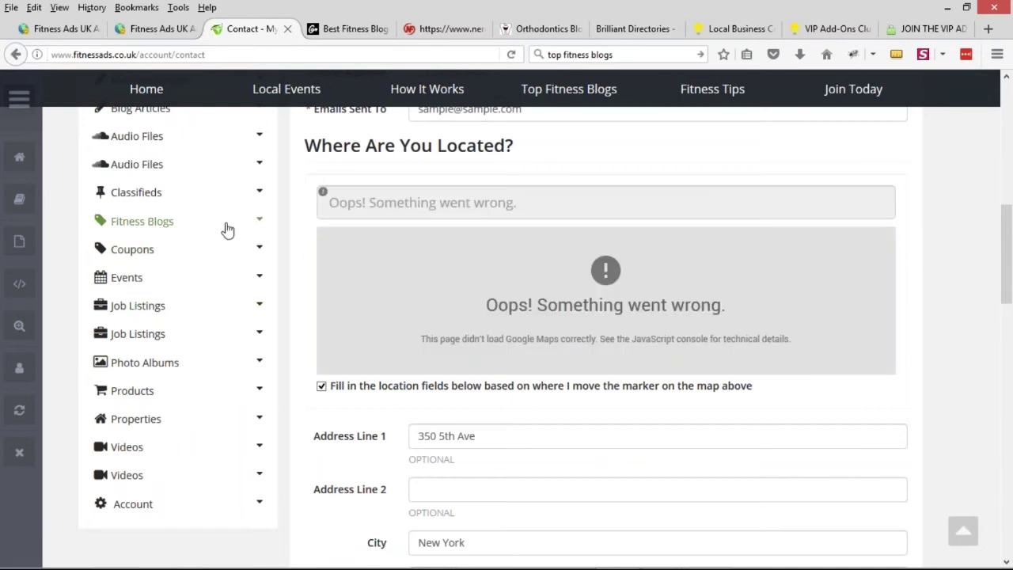
click(260, 223)
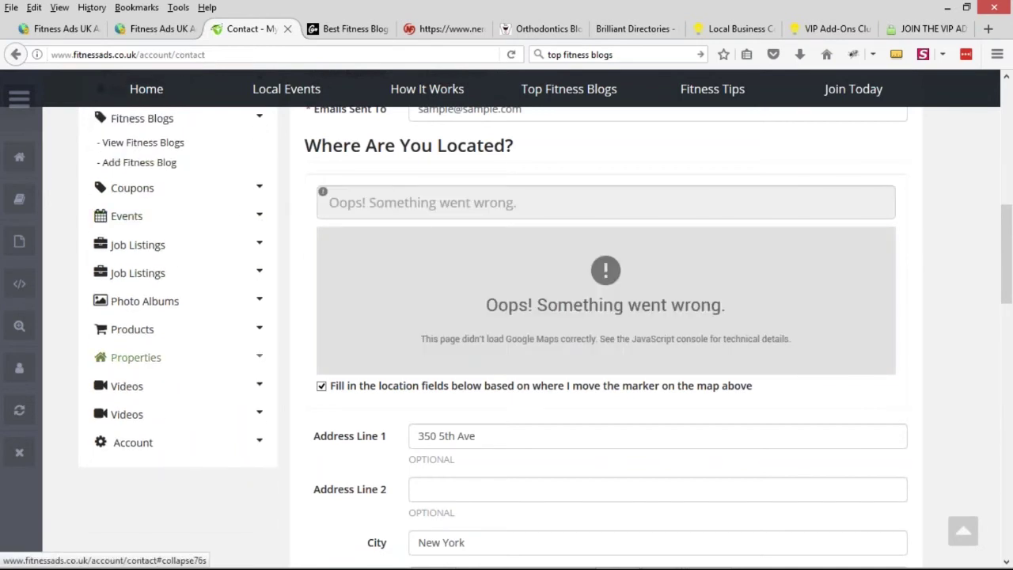
Step: Expand the member account's Products section and open the Add Product form to view its fields
scroll(177, 388, up, 2)
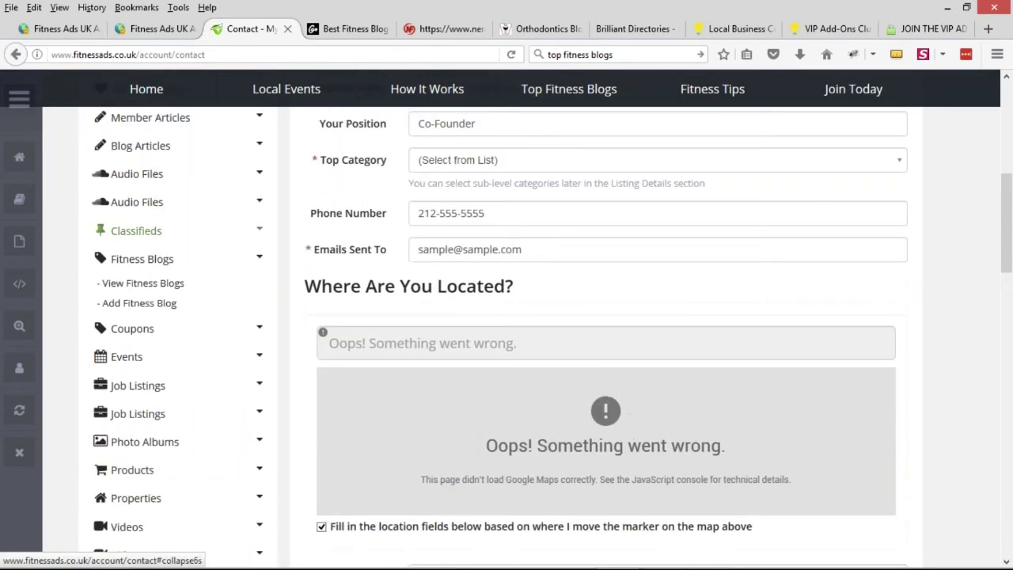
scroll(194, 280, up, 2)
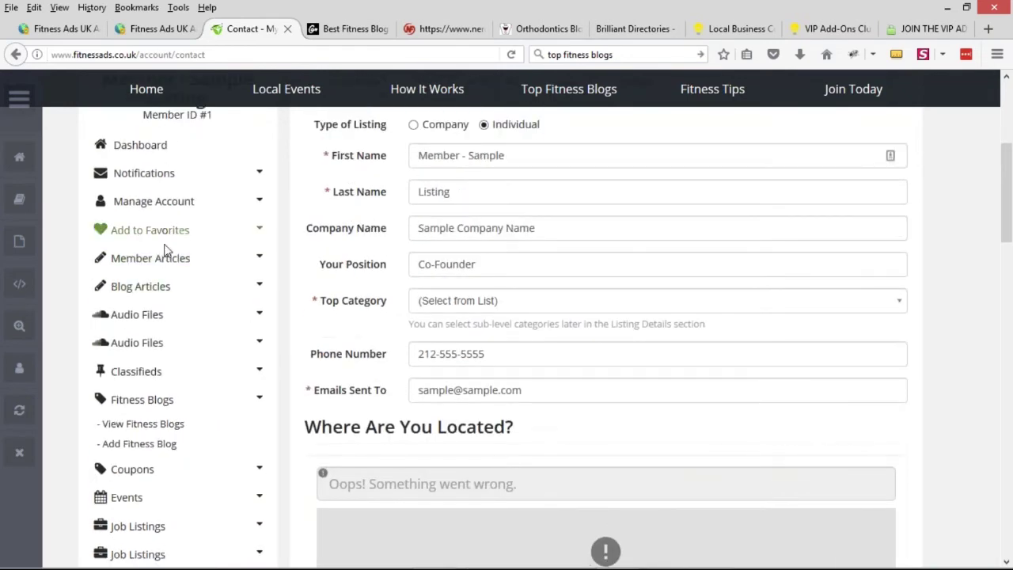
scroll(193, 491, down, 2)
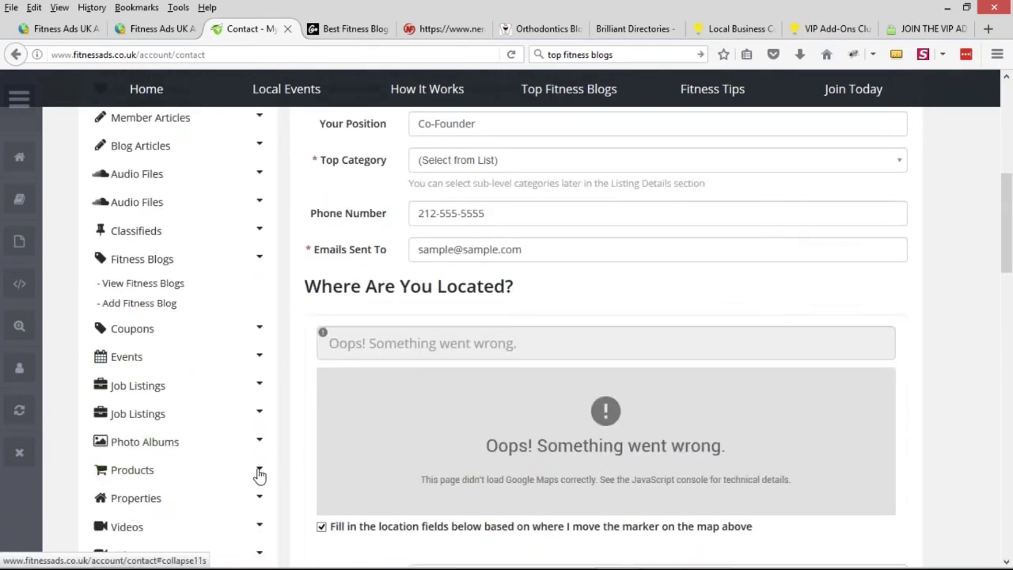
click(258, 472)
click(144, 474)
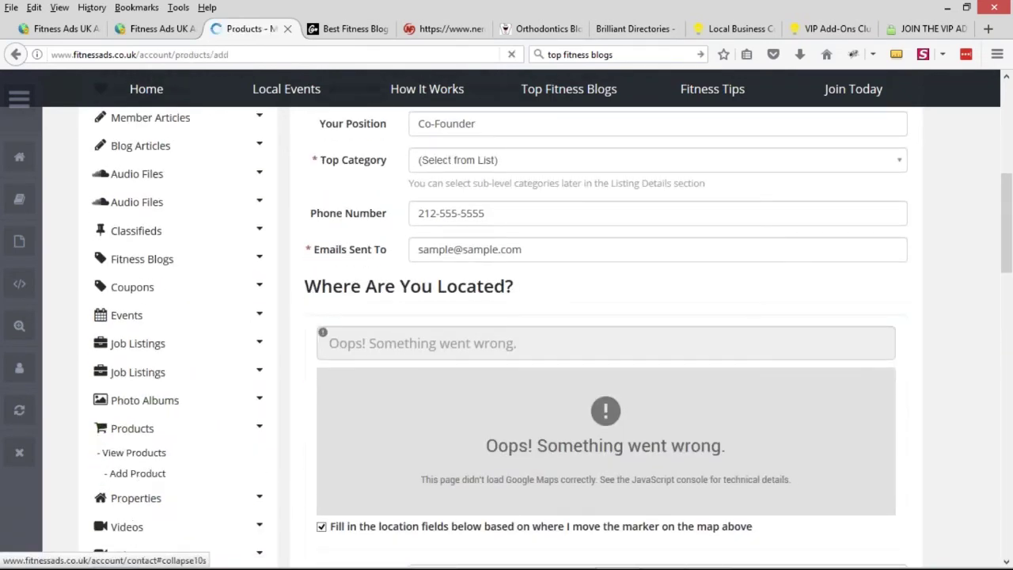
scroll(562, 350, down, 4)
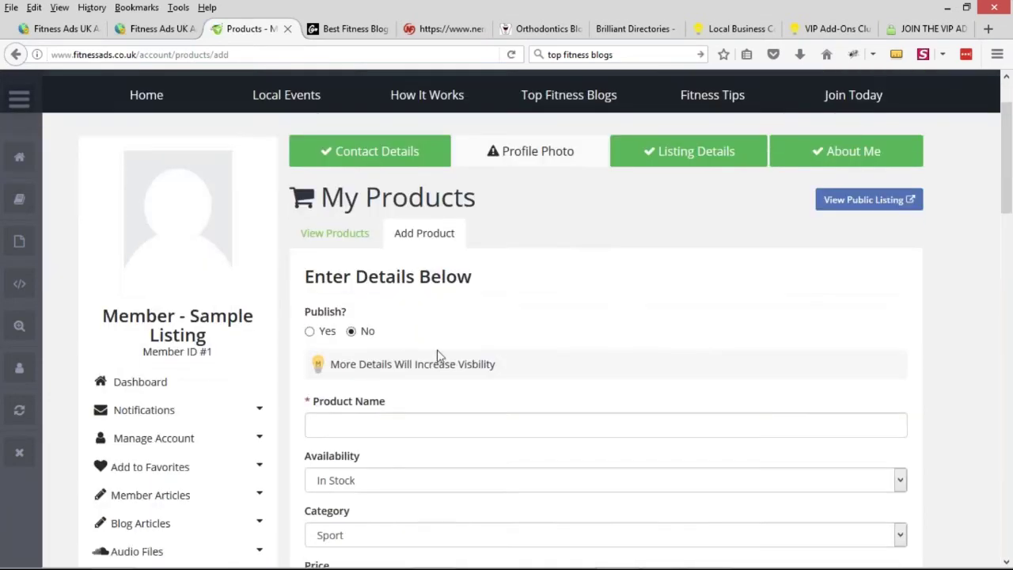
Step: Switch to the Fitness Notes document in Word and change the Shop Baby Products item to Shop Fitness Products
key(alt+Tab)
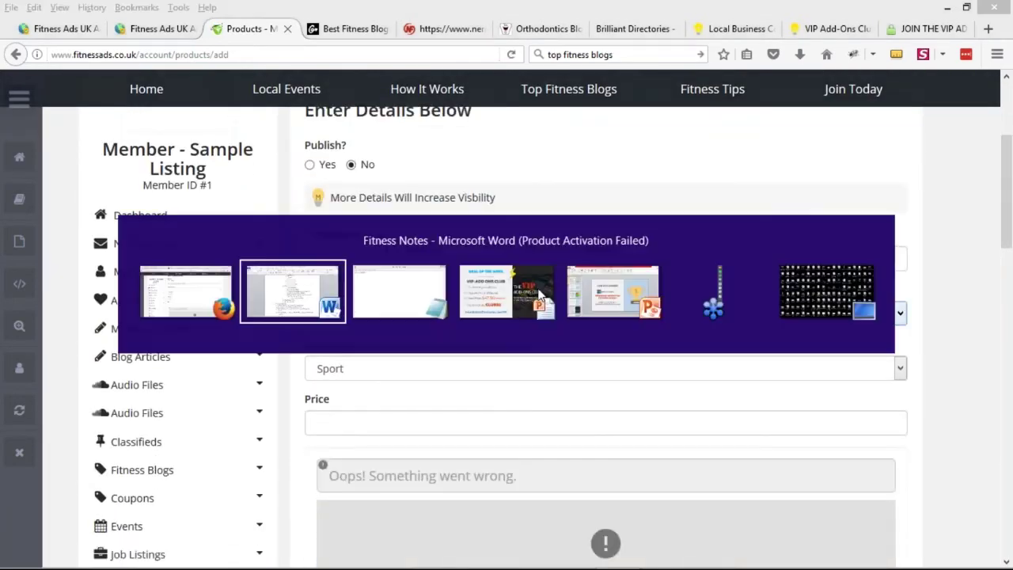
key(Down)
double_click(459, 399)
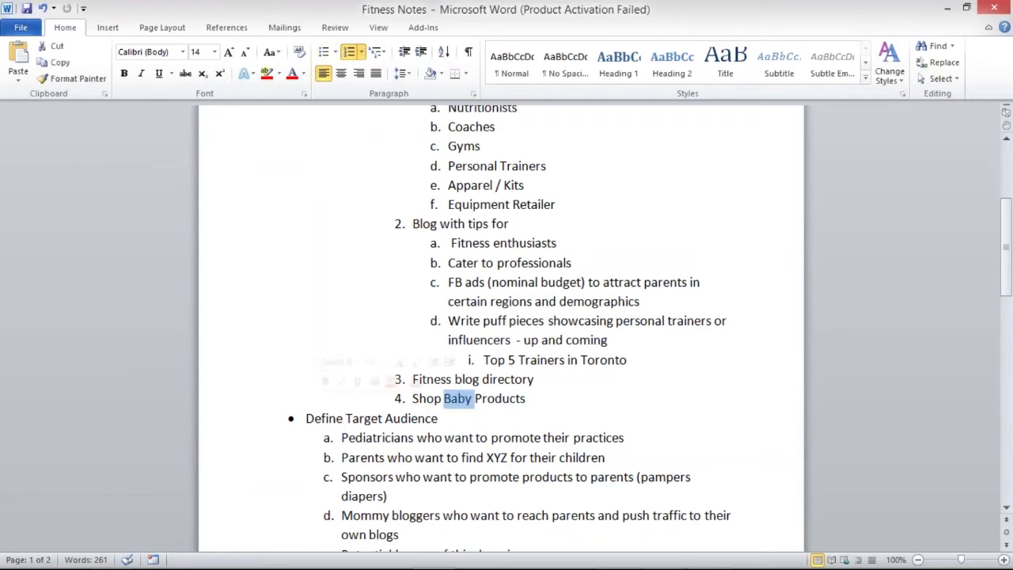
text(Fitness)
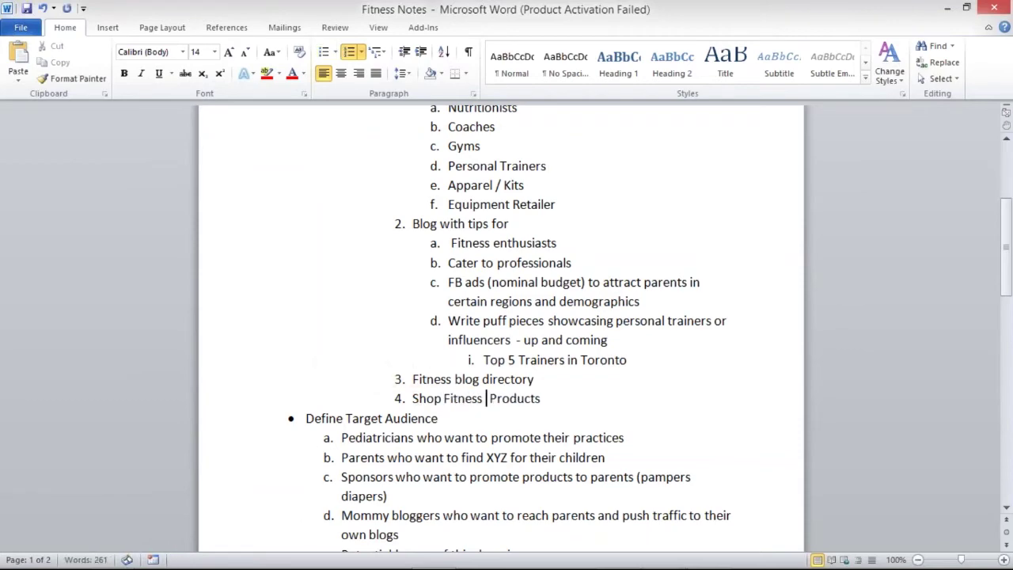
key(BackSpace)
scroll(520, 336, down, 1)
scroll(519, 337, down, 10)
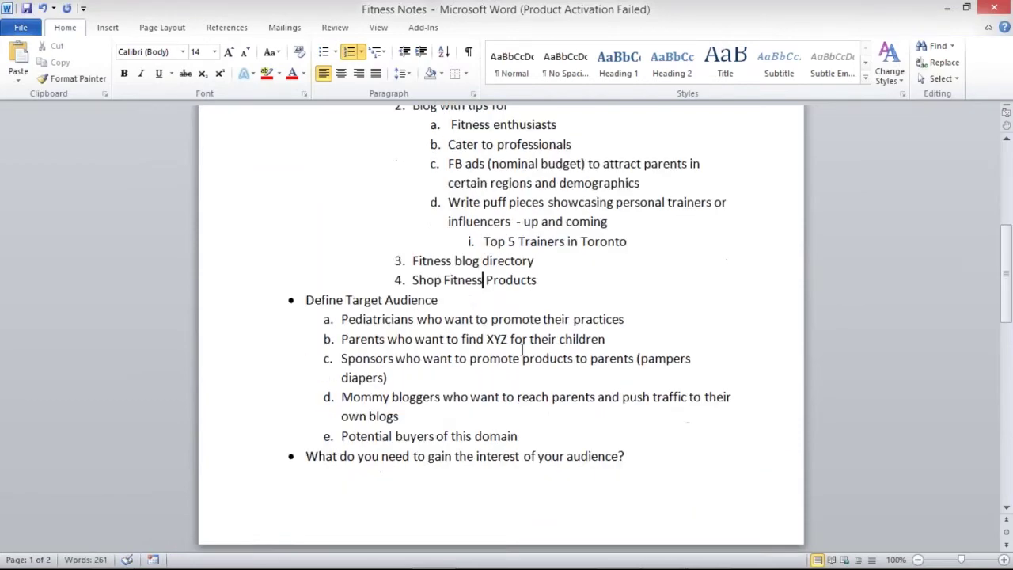
Step: Change the first target audience item to "Fitness experts who want to promote their services"
scroll(532, 361, up, 7)
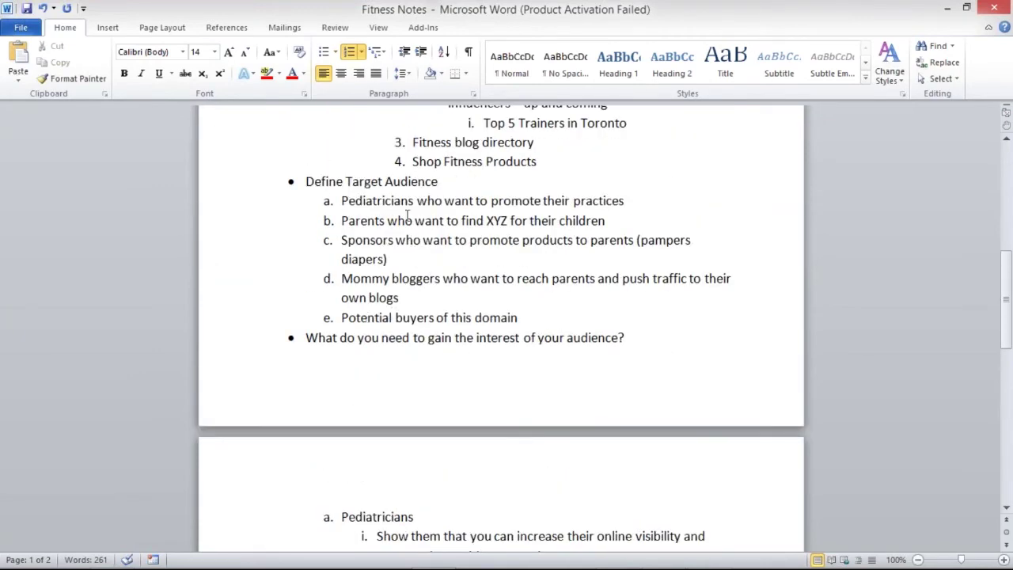
scroll(407, 216, up, 1)
drag(342, 259, 413, 259)
text(Fitness expert)
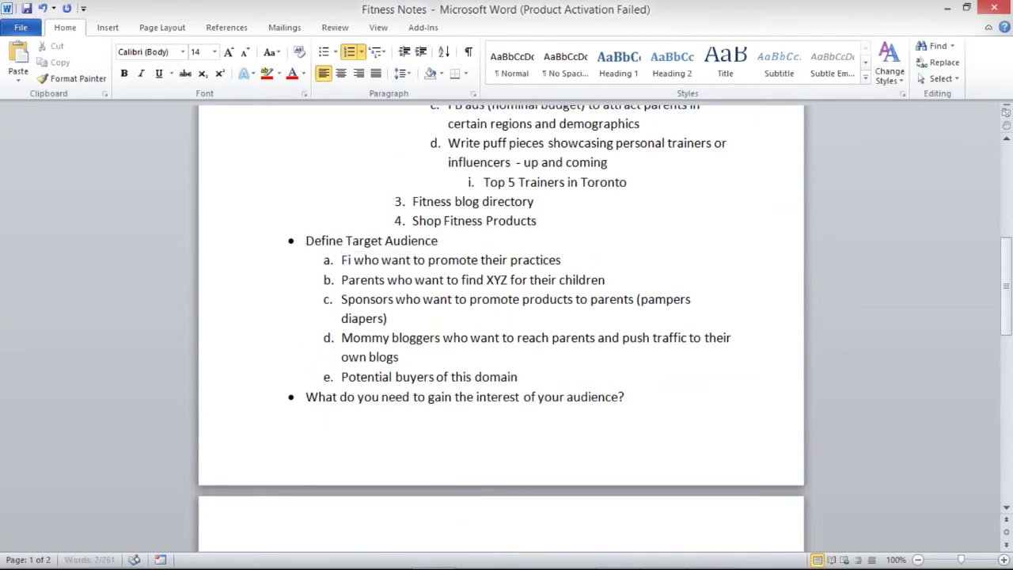
text(s)
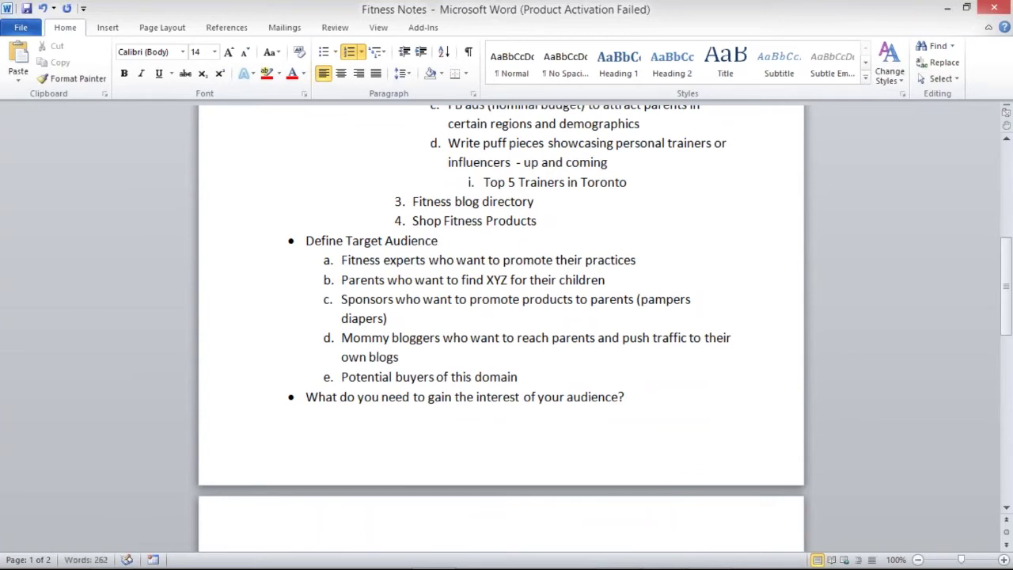
double_click(610, 259)
text(services)
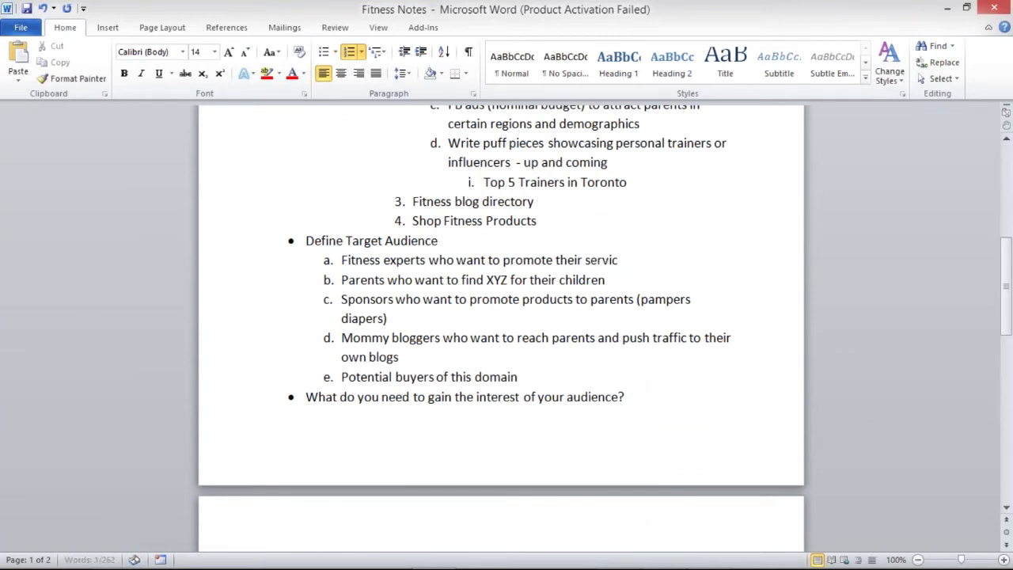
Step: Reword the parents item under Define Target Audience to "Consumers who want to find products for fitness"
double_click(349, 281)
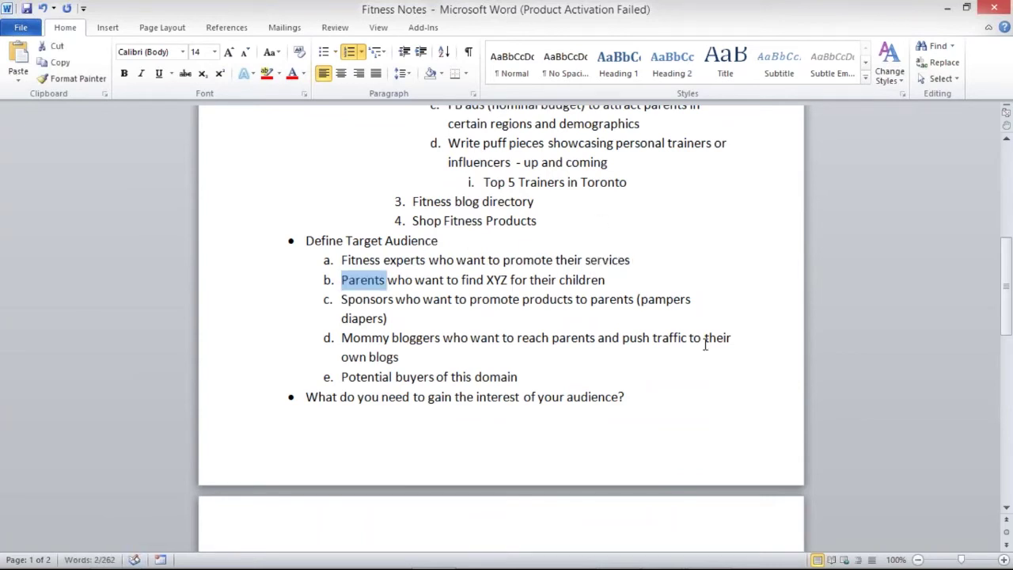
text(Consumers)
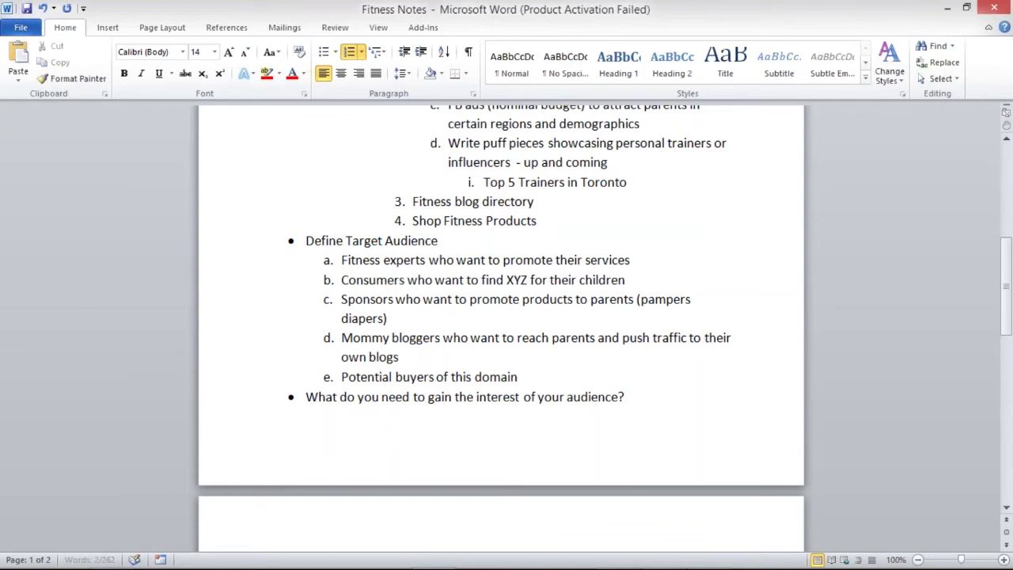
drag(550, 281, 655, 282)
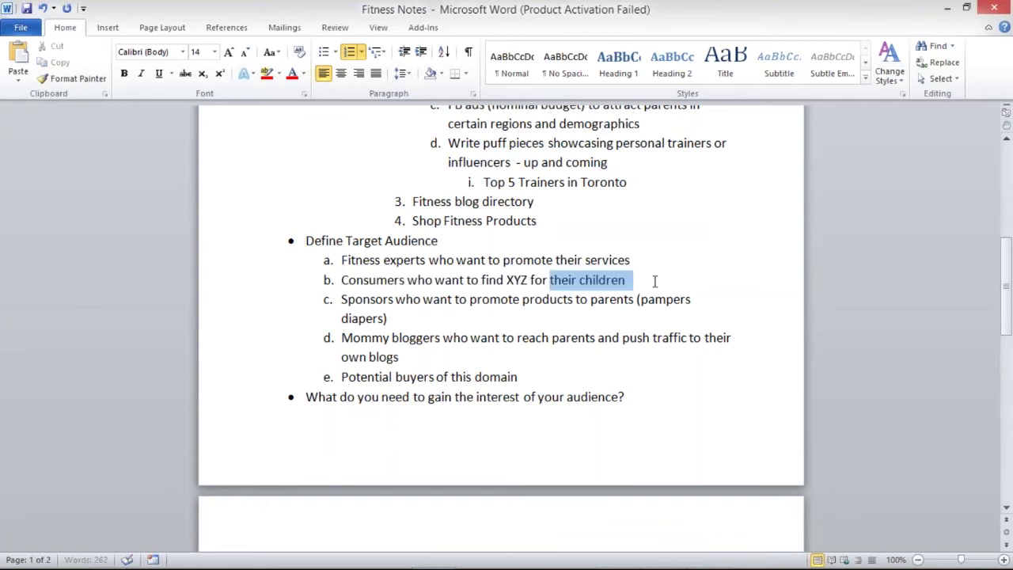
text(fitness)
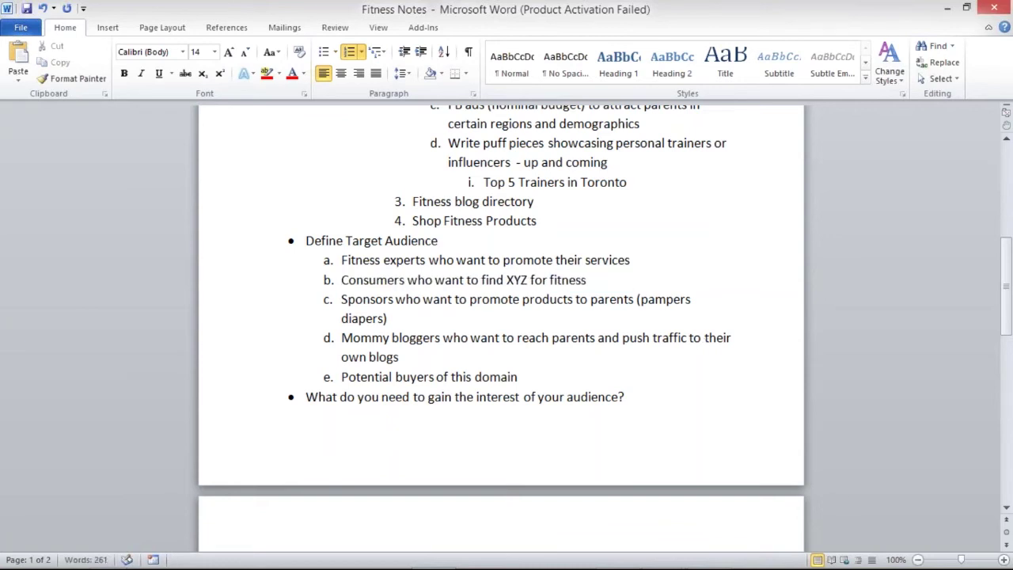
double_click(510, 279)
text(products)
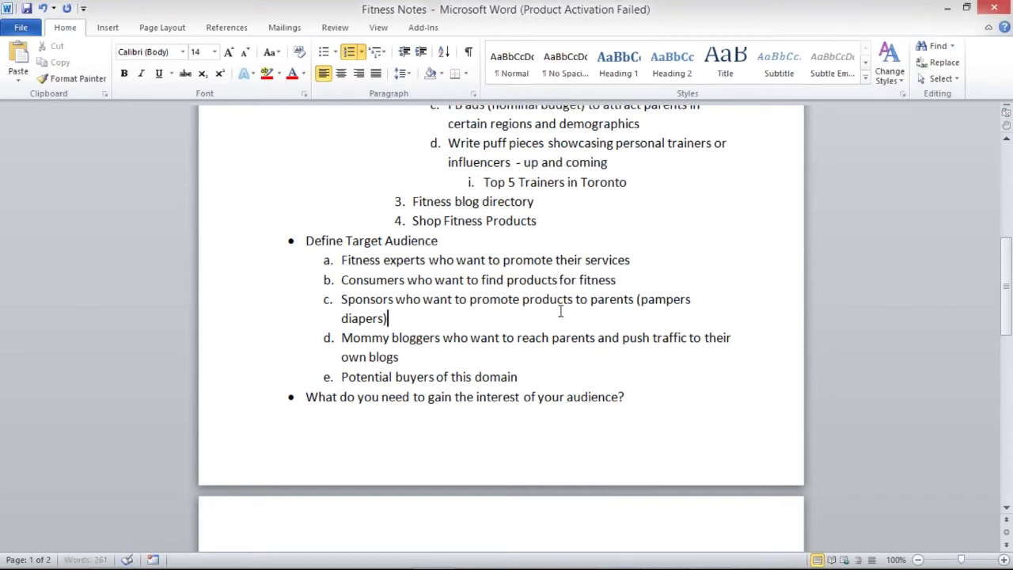
Step: Change the sponsors item to end with "promote products to consumers", removing the parents and pampers diapers wording
key(Down)
key(Down)
drag(341, 259, 425, 259)
drag(341, 280, 380, 299)
click(459, 318)
drag(590, 299, 387, 318)
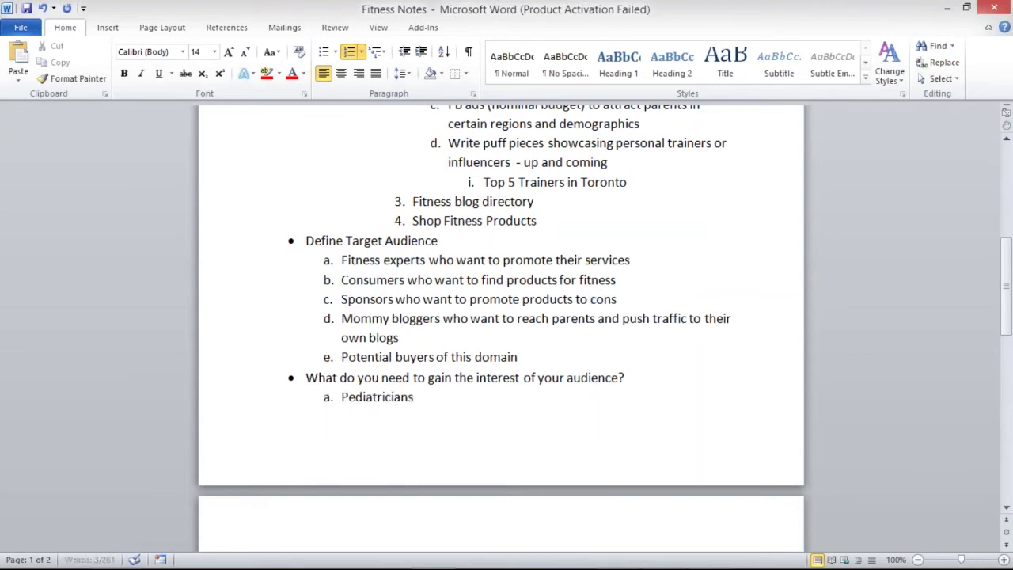
text(ume)
key(BackSpace)
text(ers)
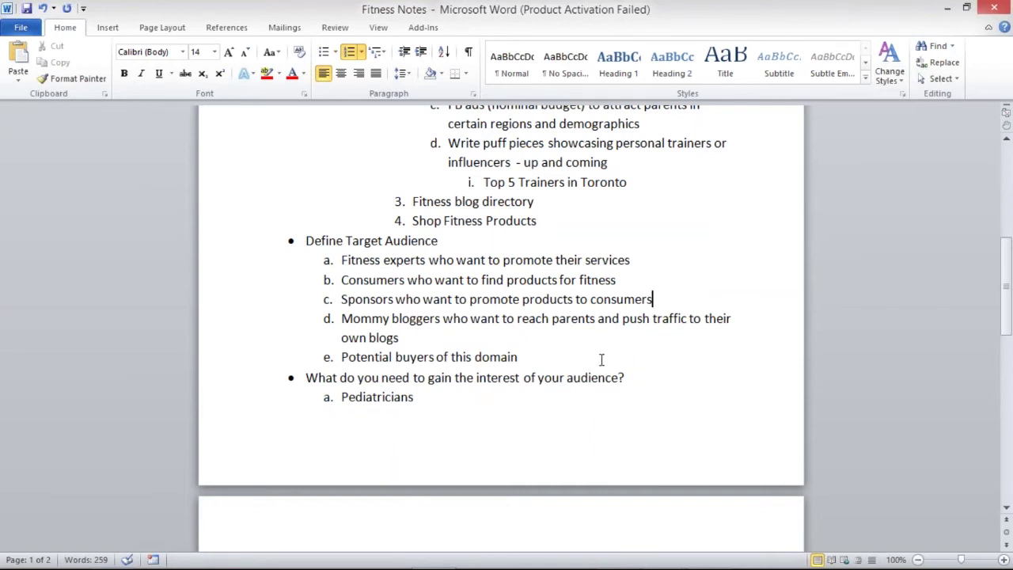
Step: In the Mommy bloggers audience item, replace "Mommy" with "Fitness" and "parents" with "fitness enthusiasts"
drag(341, 319, 389, 320)
text(Fitness)
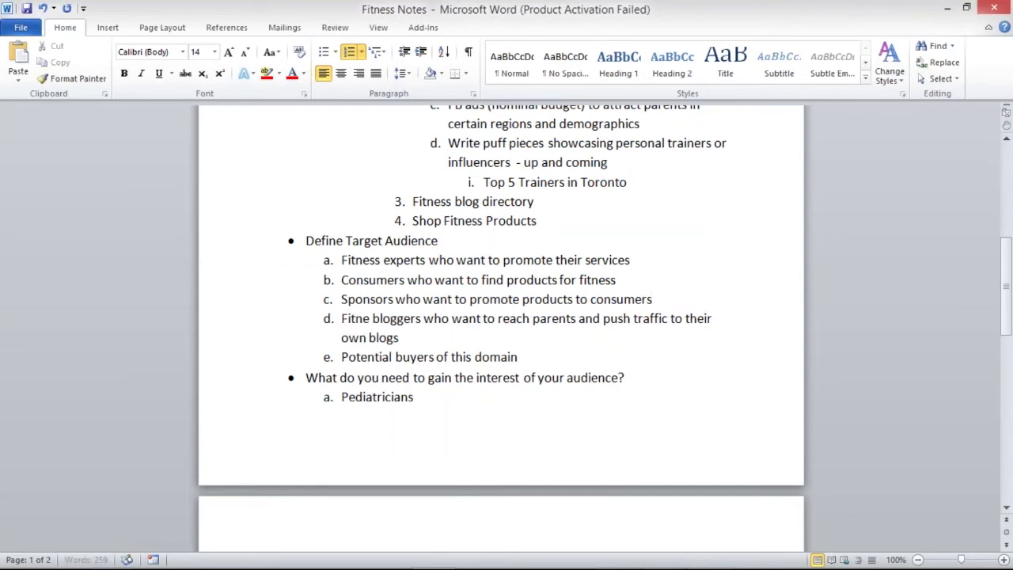
drag(544, 319, 587, 318)
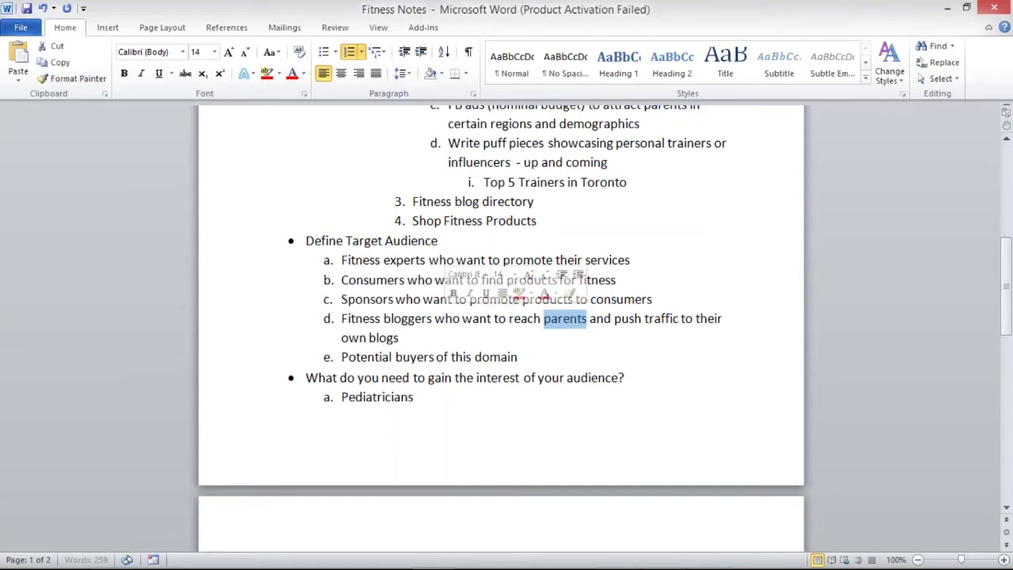
text(fitness enthusiasts)
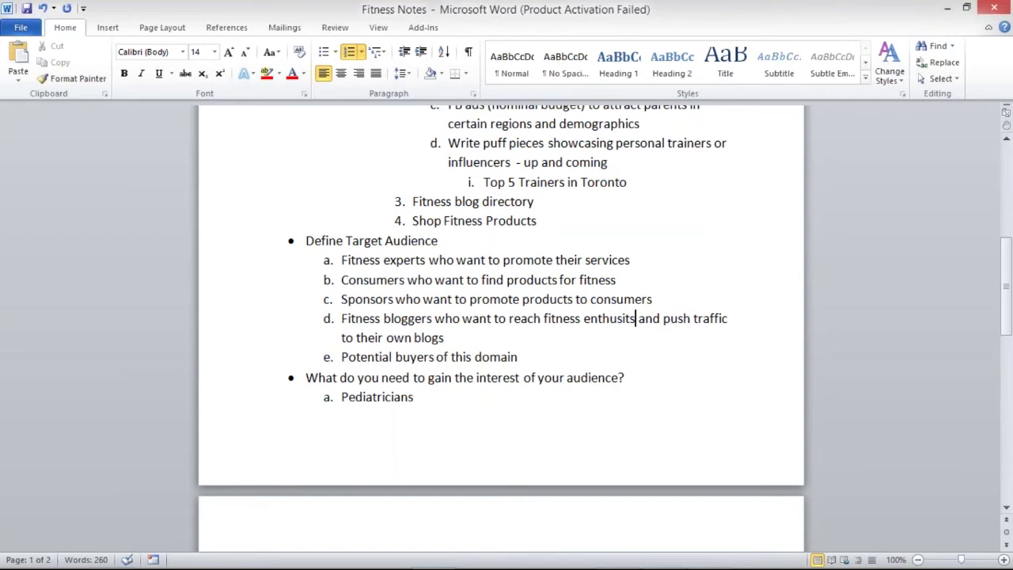
Step: Correct the misspelled word in the fitness bloggers item to "enthusiasts"
key(Left)
key(Left)
key(Left)
key(Left)
text(a)
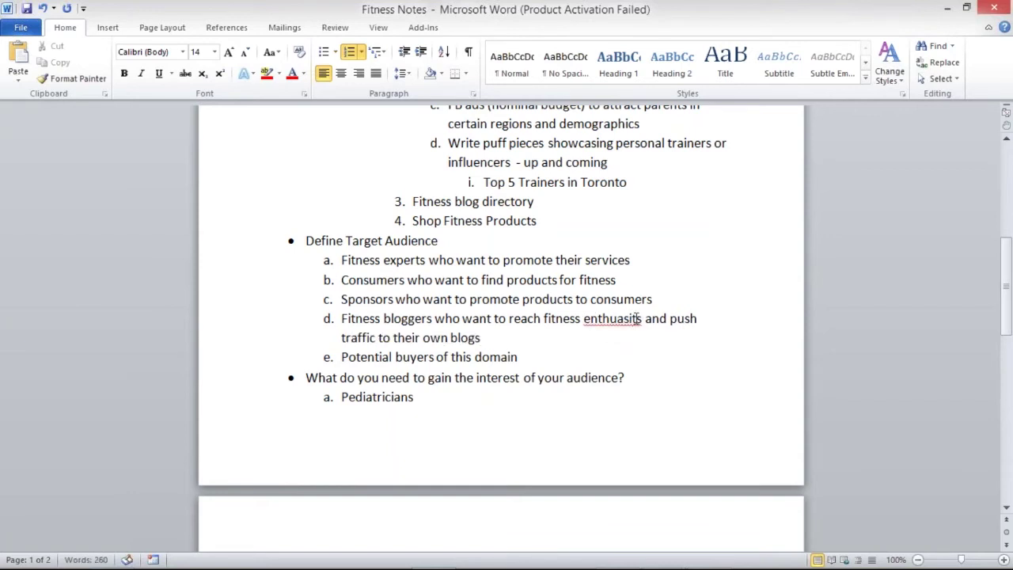
right_click(589, 322)
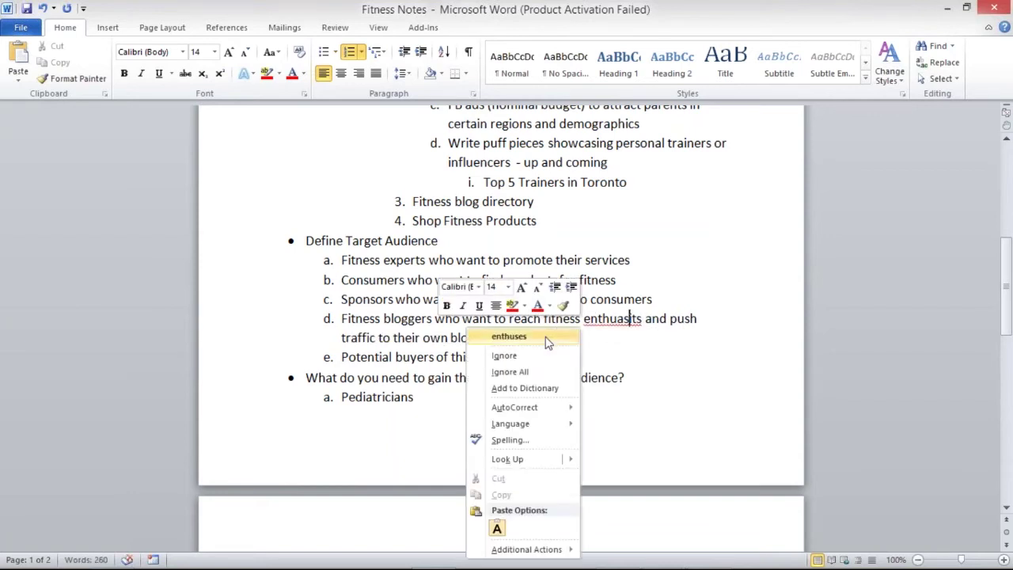
click(552, 338)
drag(644, 318, 623, 318)
click(617, 320)
key(Delete)
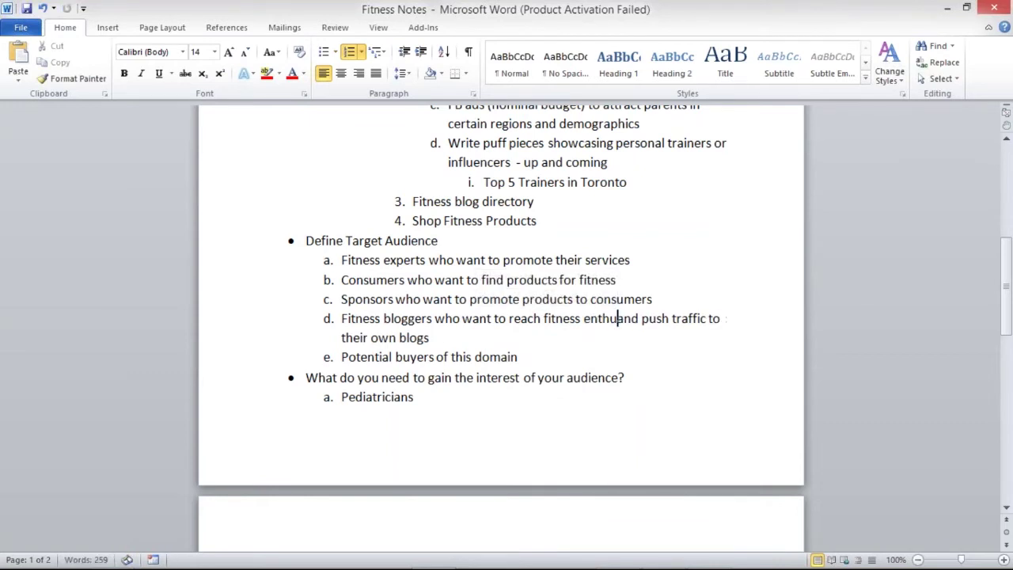
text(isits)
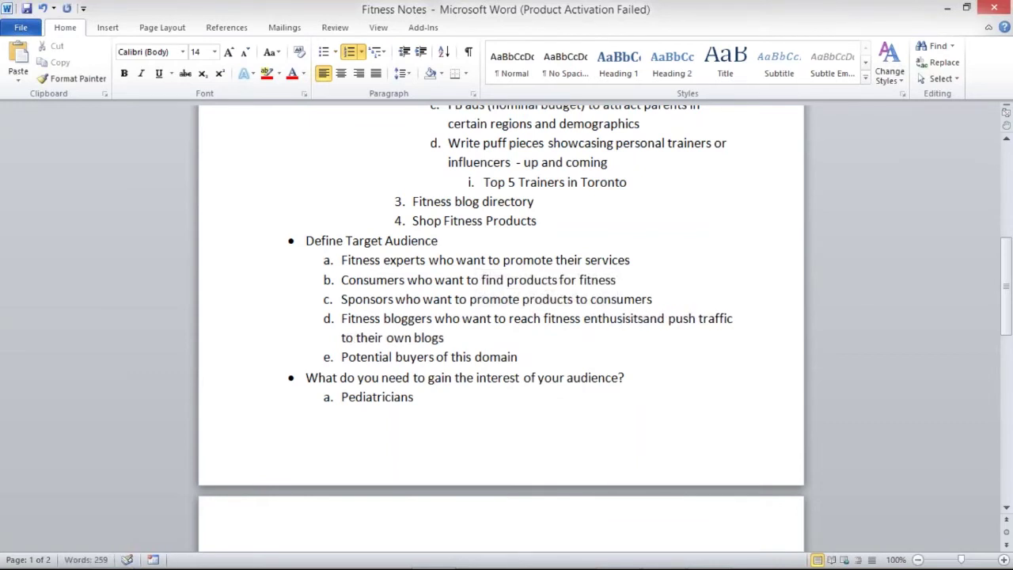
right_click(632, 325)
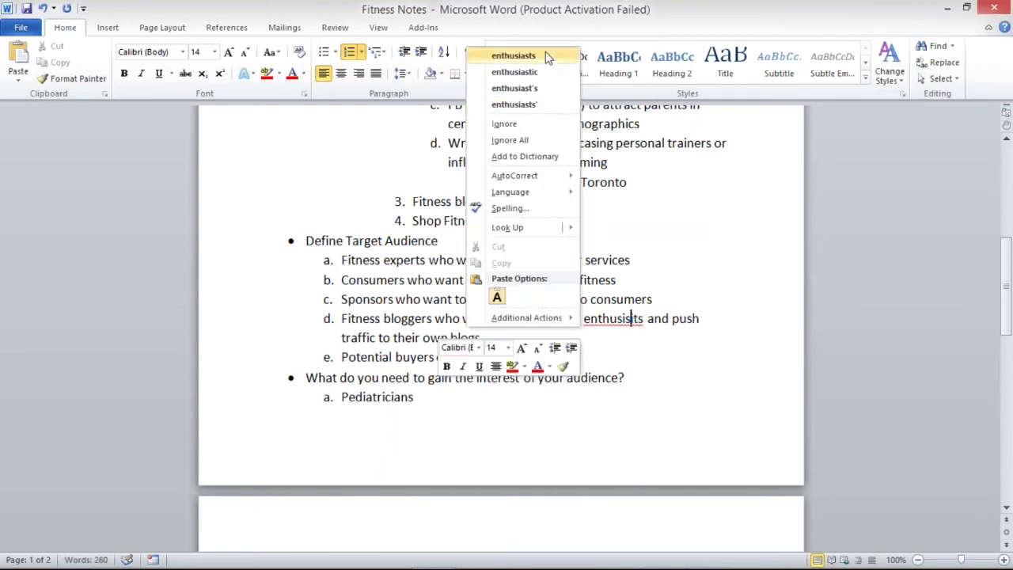
click(547, 55)
key(Down)
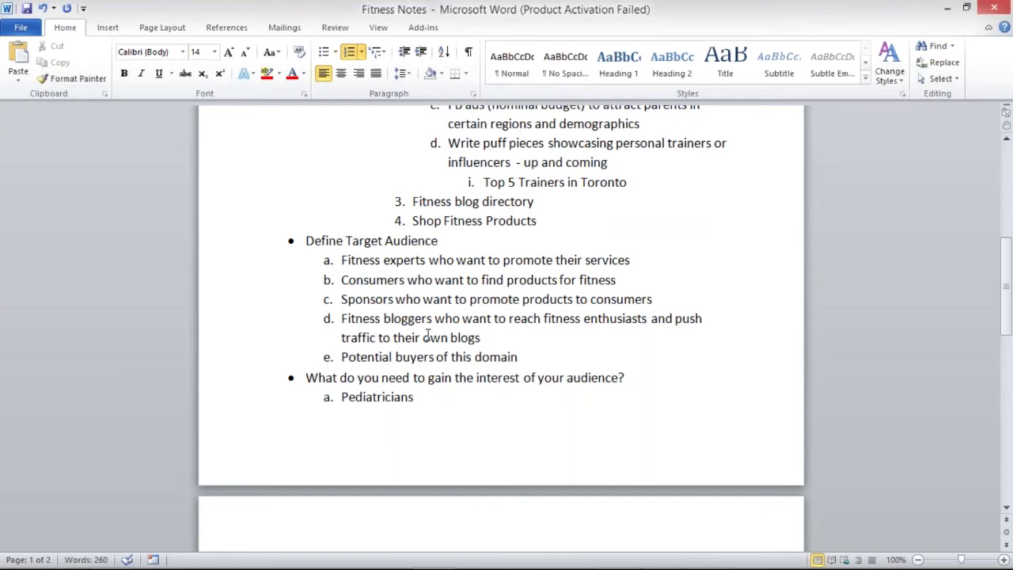
drag(343, 318, 434, 319)
click(364, 377)
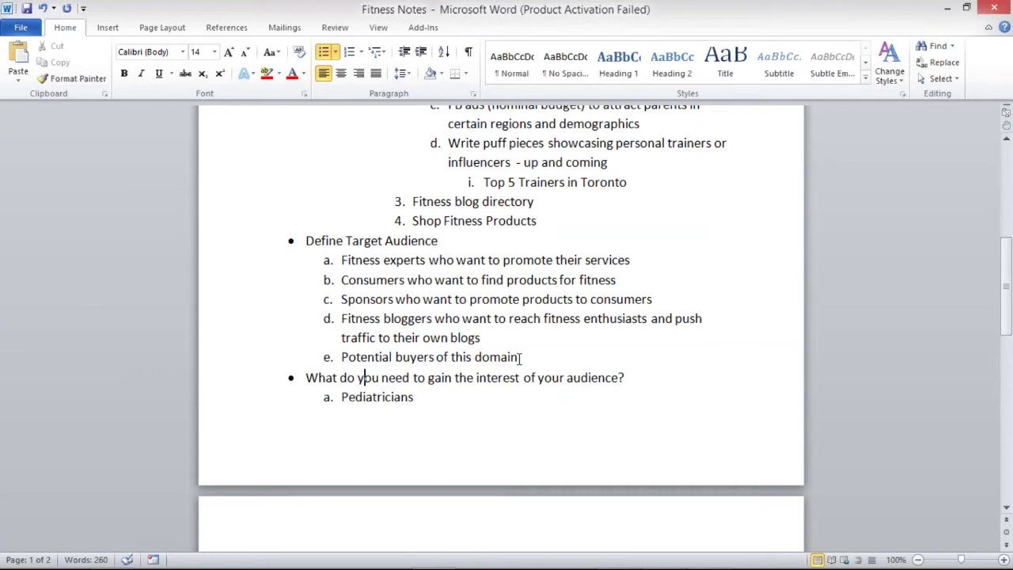
drag(342, 356, 475, 360)
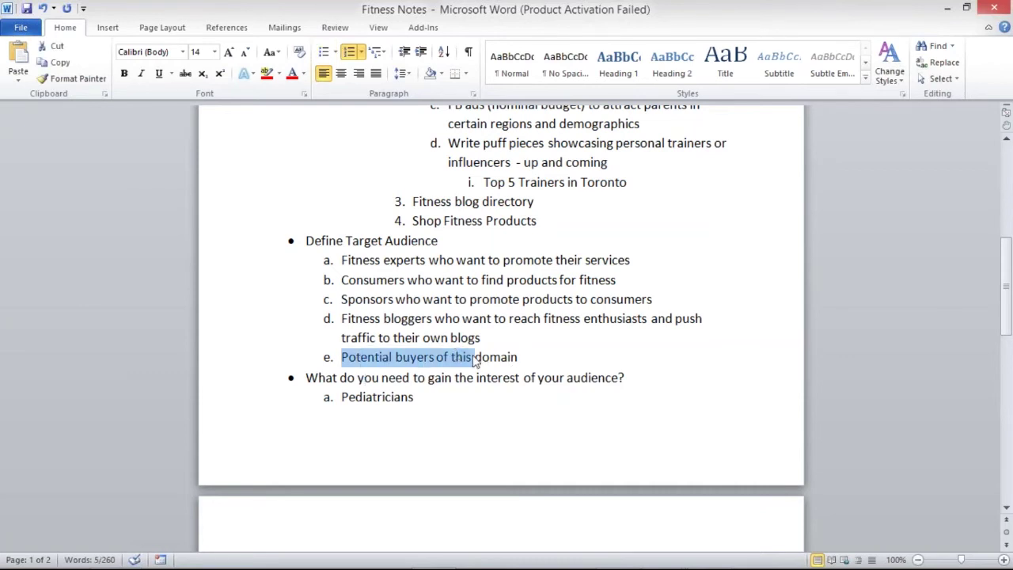
click(544, 356)
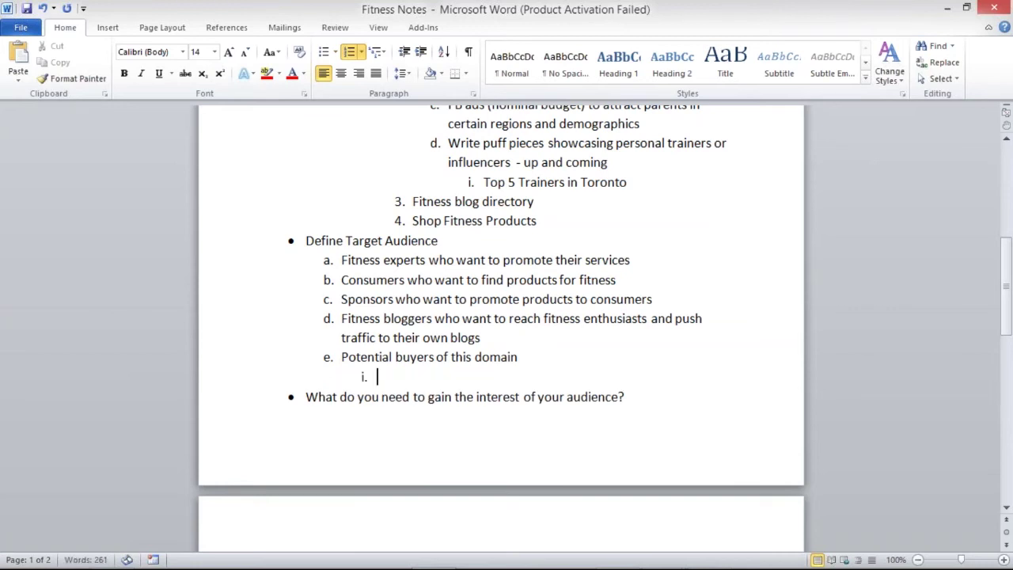
text(ww)
text(w.flippa.com)
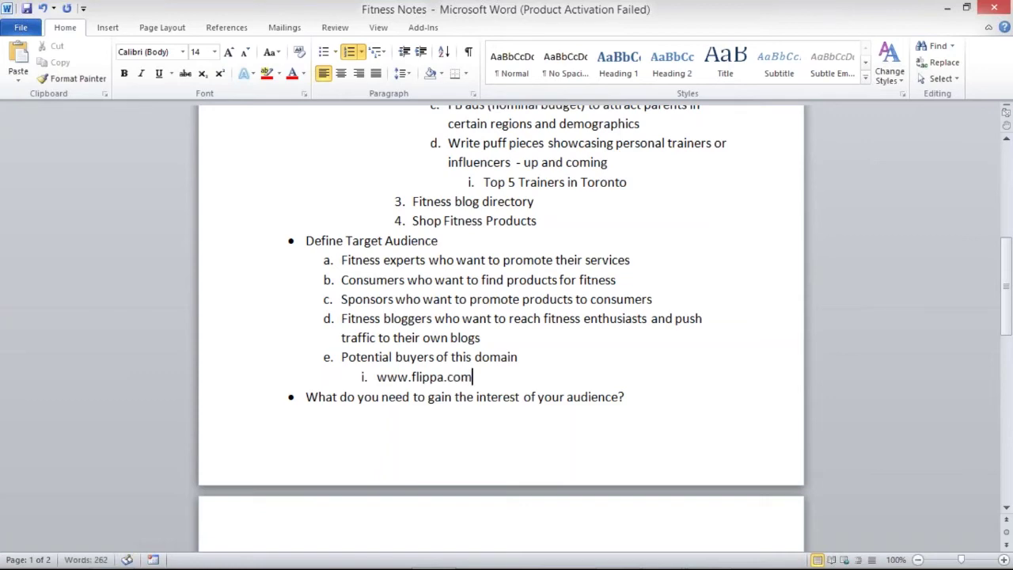
Step: Review the audience interest section, the types of resources list, and the target audience items in the notes
scroll(500, 316, down, 2)
scroll(430, 345, down, 4)
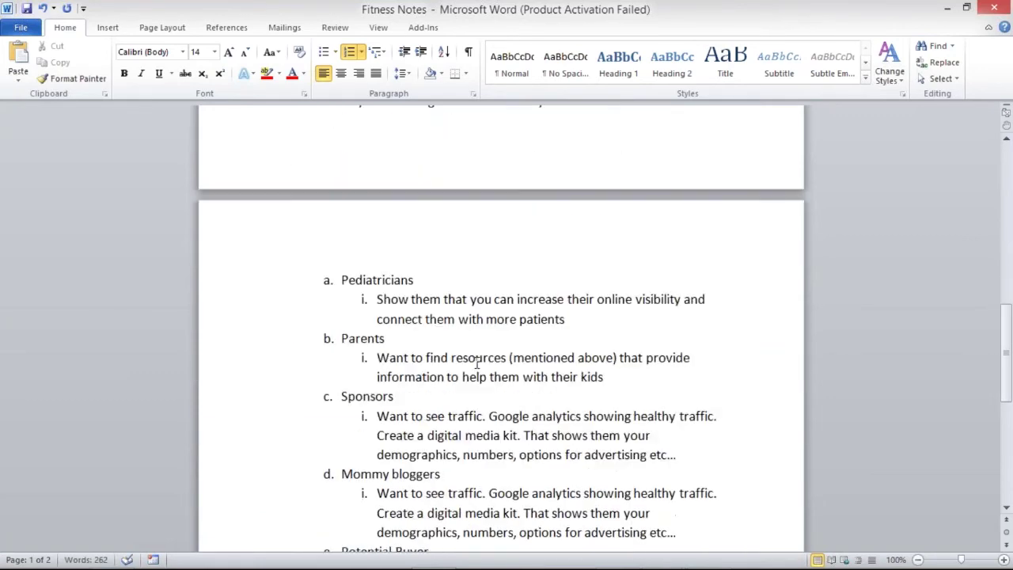
scroll(410, 300, up, 4)
drag(306, 278, 649, 278)
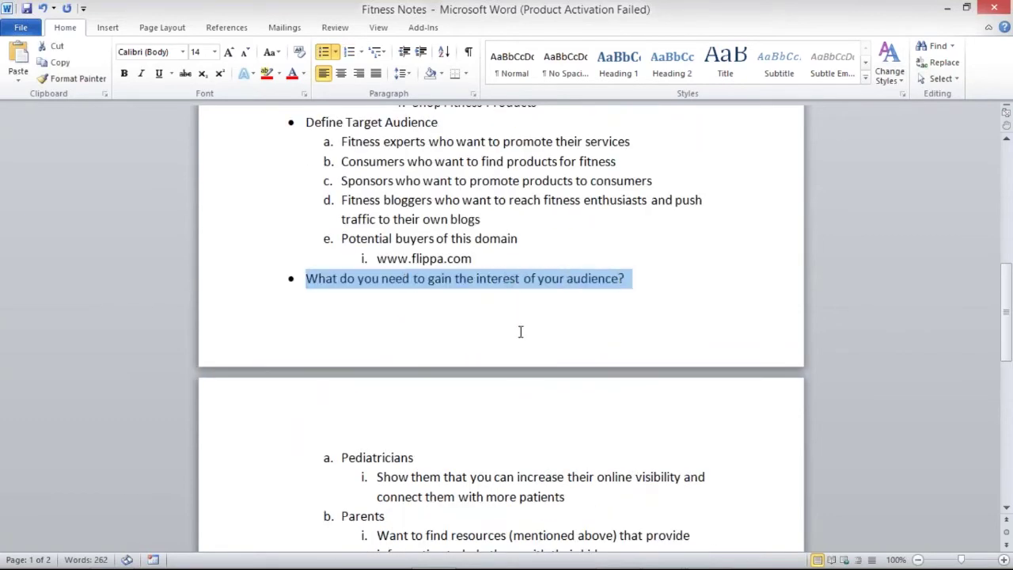
scroll(520, 333, up, 2)
scroll(492, 389, down, 3)
scroll(491, 389, up, 8)
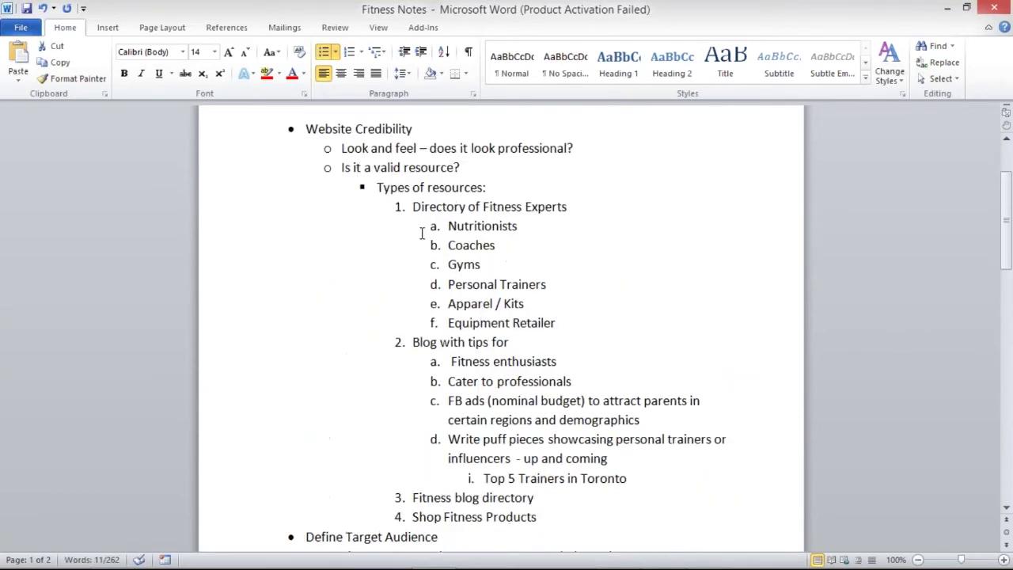
drag(393, 190, 482, 208)
scroll(509, 343, down, 1)
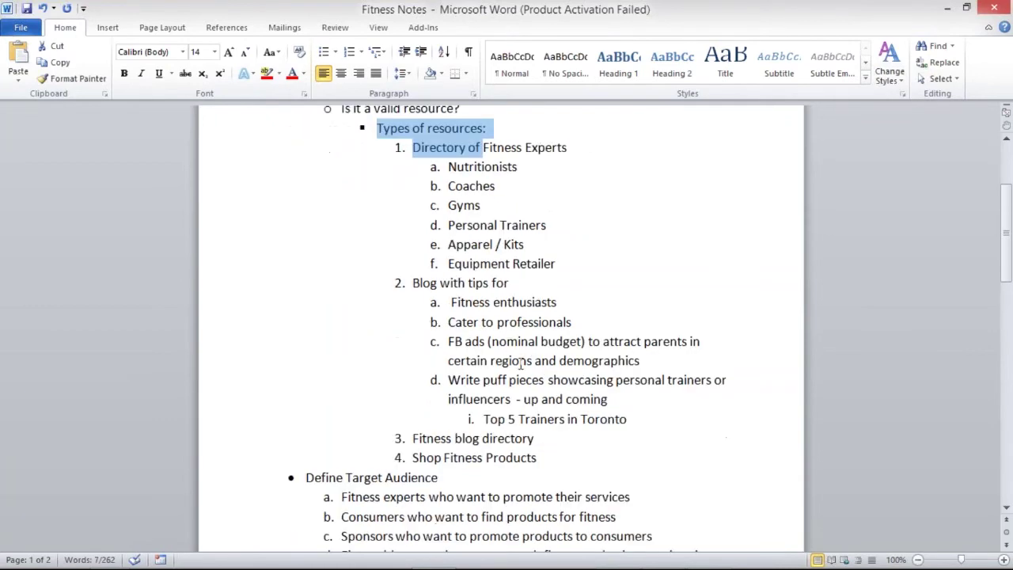
shift+click(573, 449)
scroll(577, 301, up, 3)
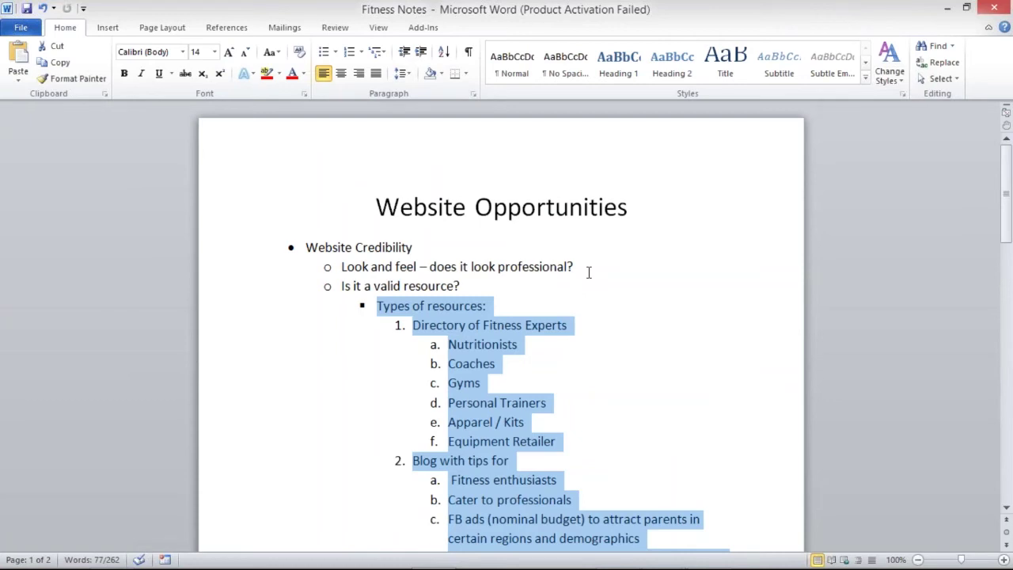
scroll(585, 267, down, 1)
click(606, 324)
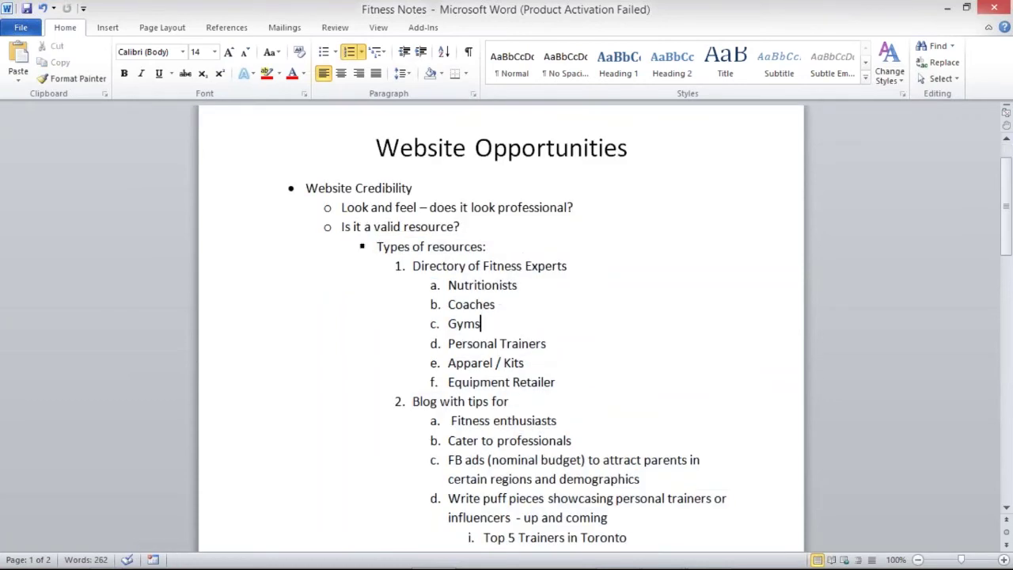
scroll(545, 306, down, 2)
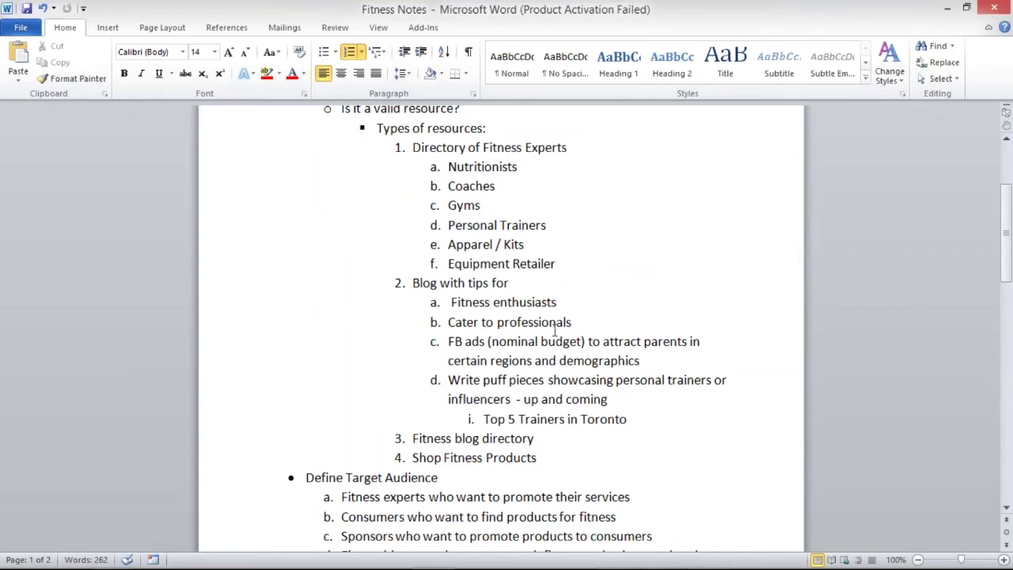
scroll(544, 316, down, 3)
scroll(426, 362, down, 1)
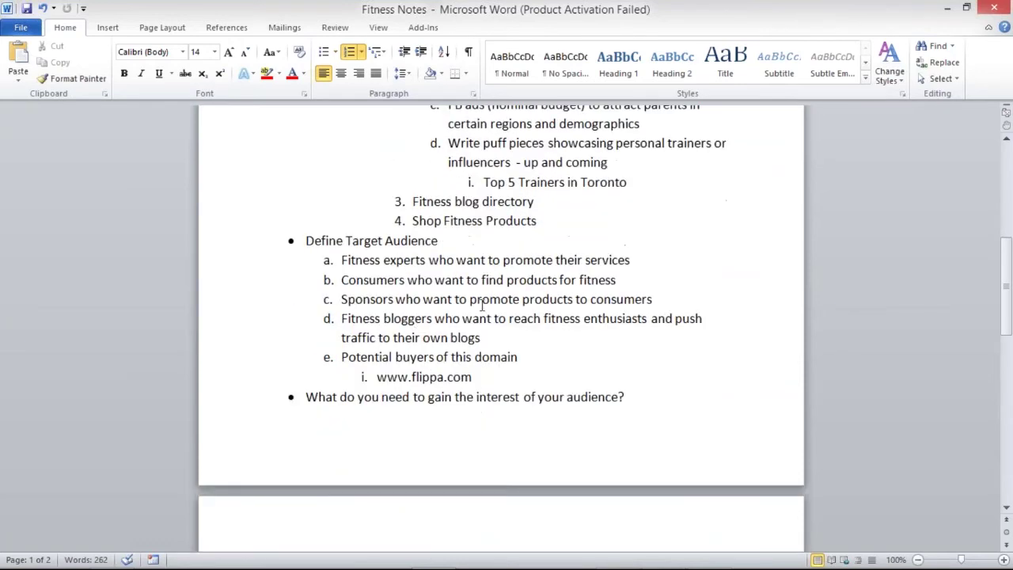
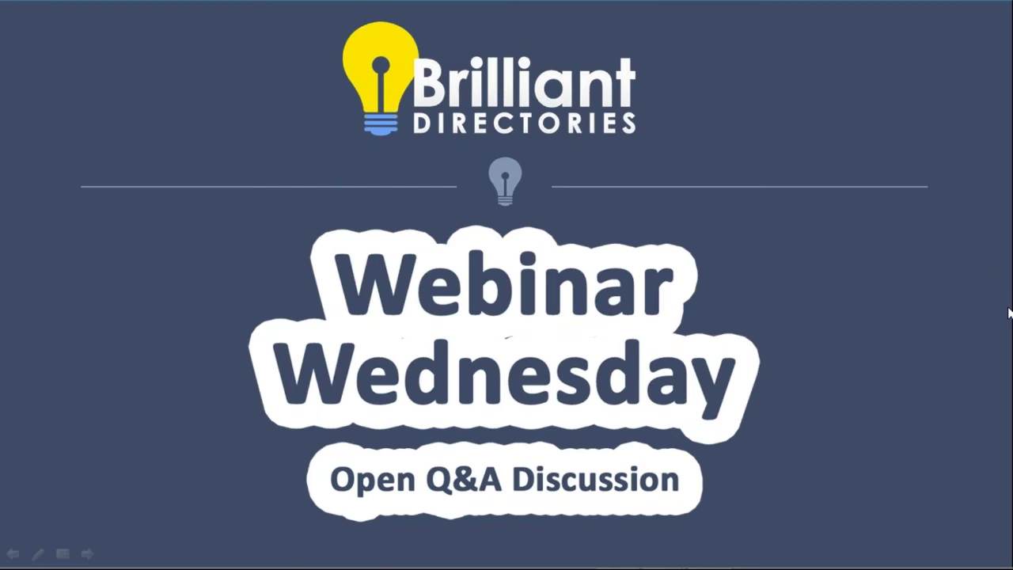
Step: Advance the slideshow to the VIP Add-Ons Club deal slide, then switch to the E.P.I.C. Tribe admin dashboard in the browser
key(Right)
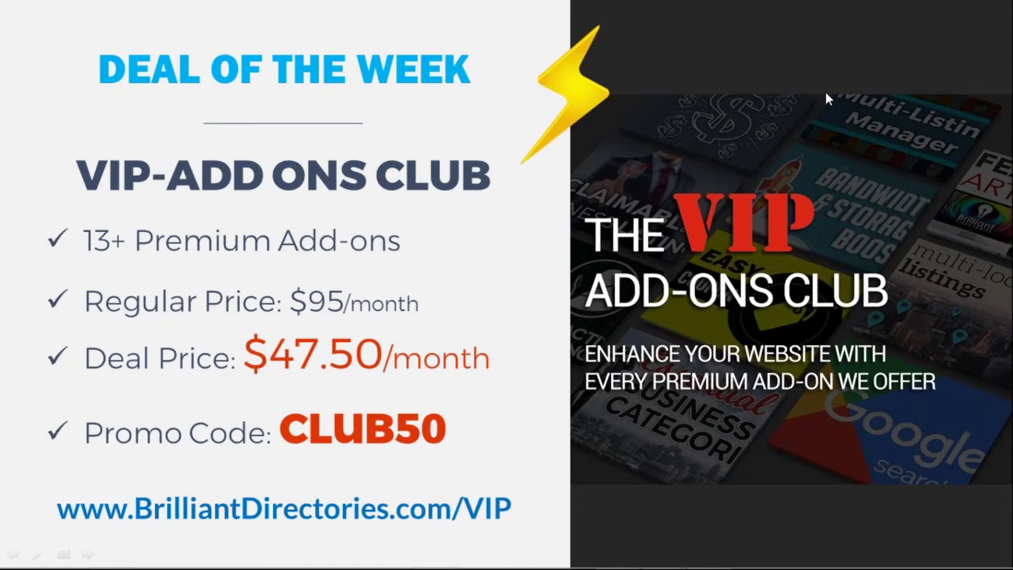
key(alt+Tab)
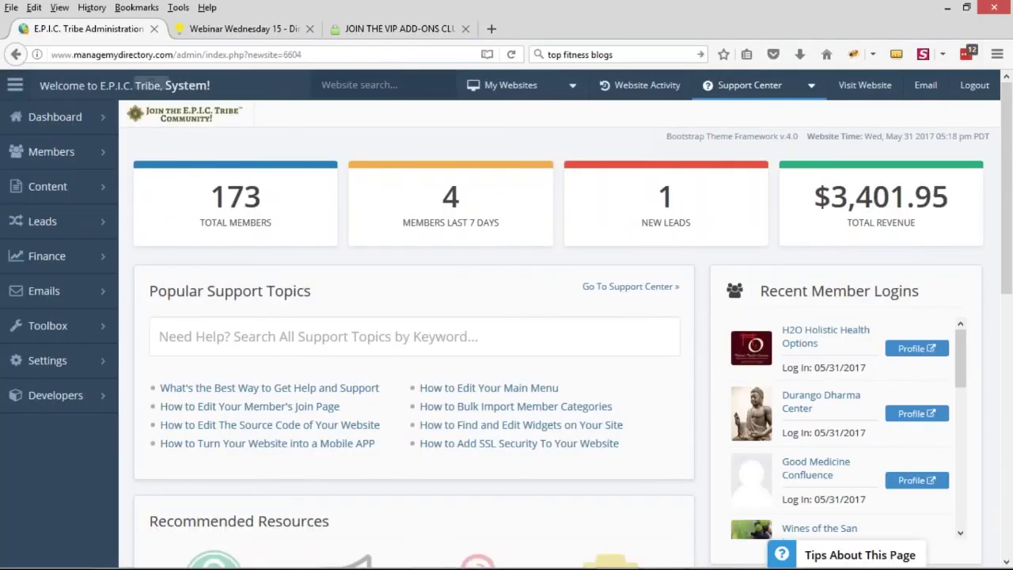
Step: Open the public E.P.I.C. Tribe website and look over its homepage down to the Browse by City images
click(862, 86)
click(244, 32)
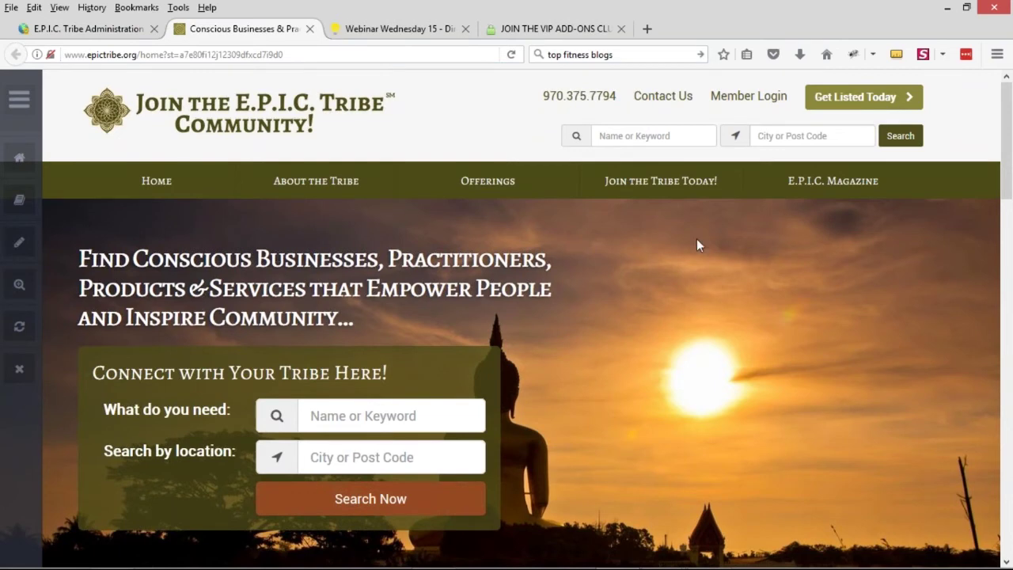
scroll(700, 237, down, 2)
scroll(704, 241, down, 12)
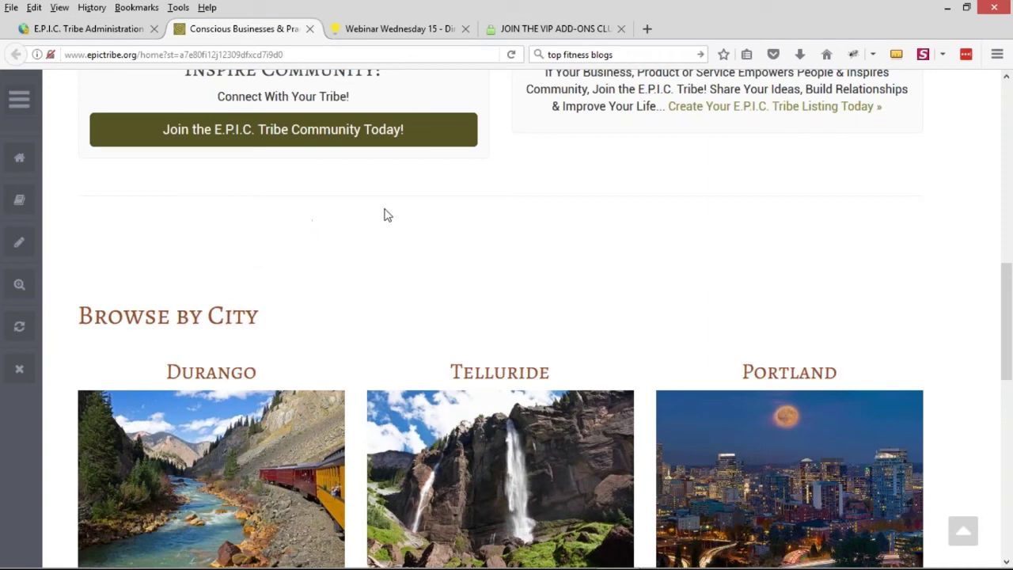
scroll(641, 220, down, 3)
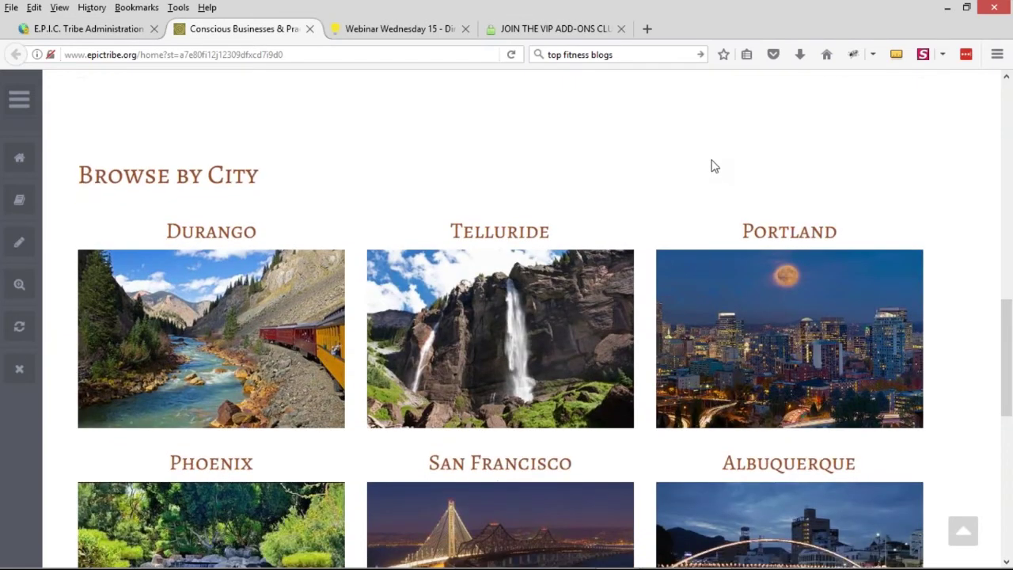
scroll(254, 287, down, 6)
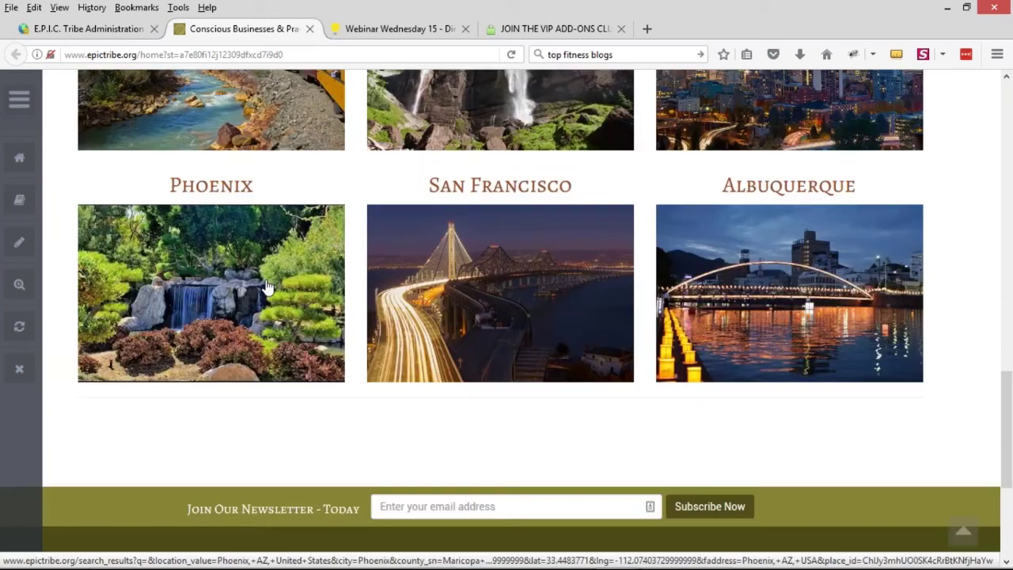
scroll(268, 286, up, 9)
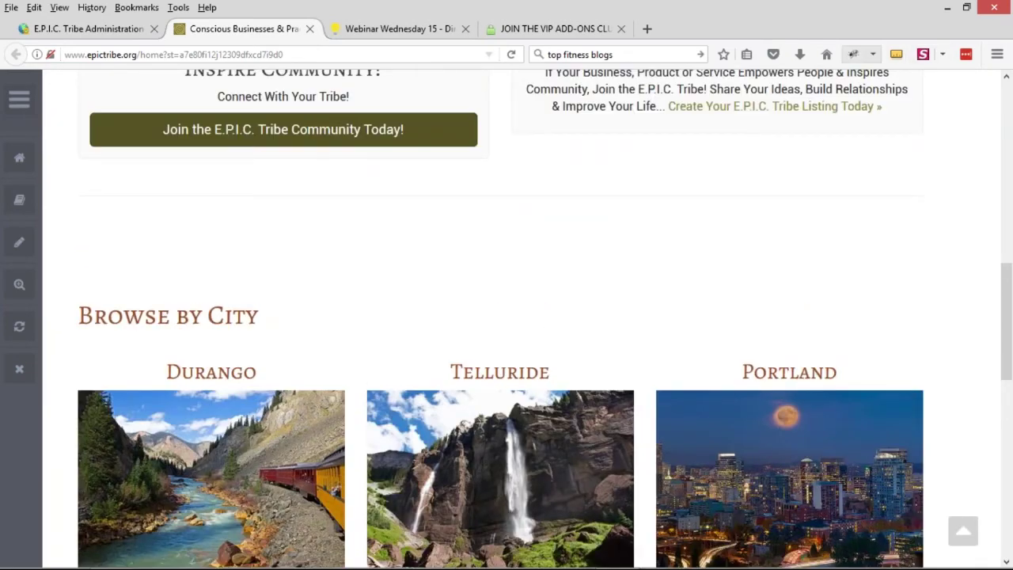
Step: Inspect the HTML element behind the blank gap above the Browse by City heading, then close the inspector
click(853, 54)
click(33, 343)
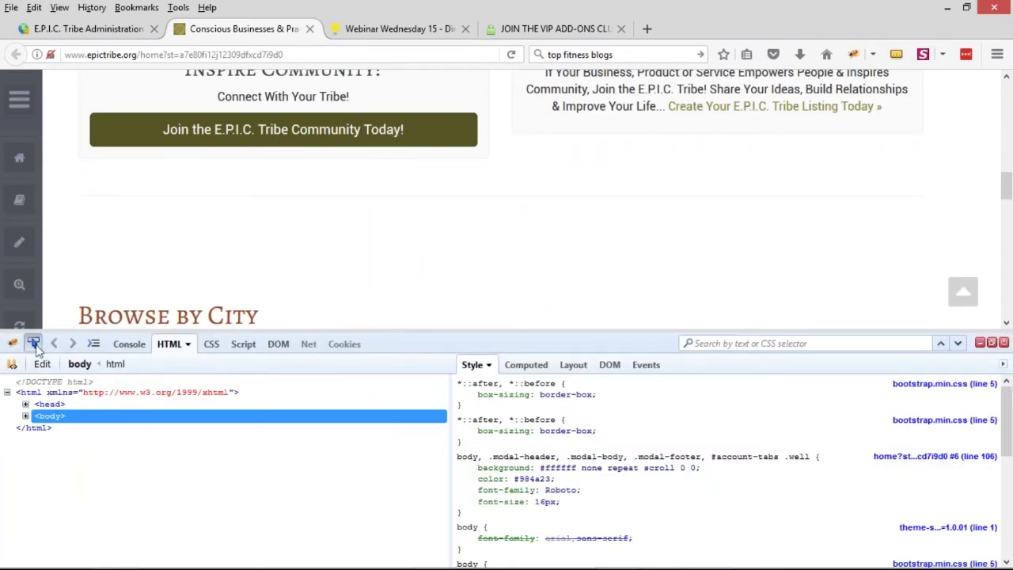
click(167, 221)
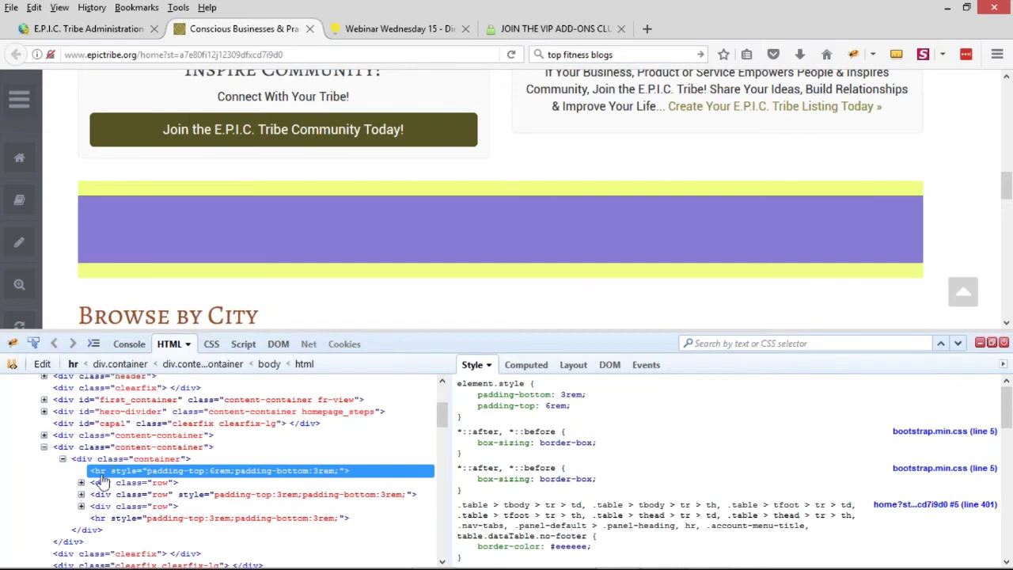
click(82, 459)
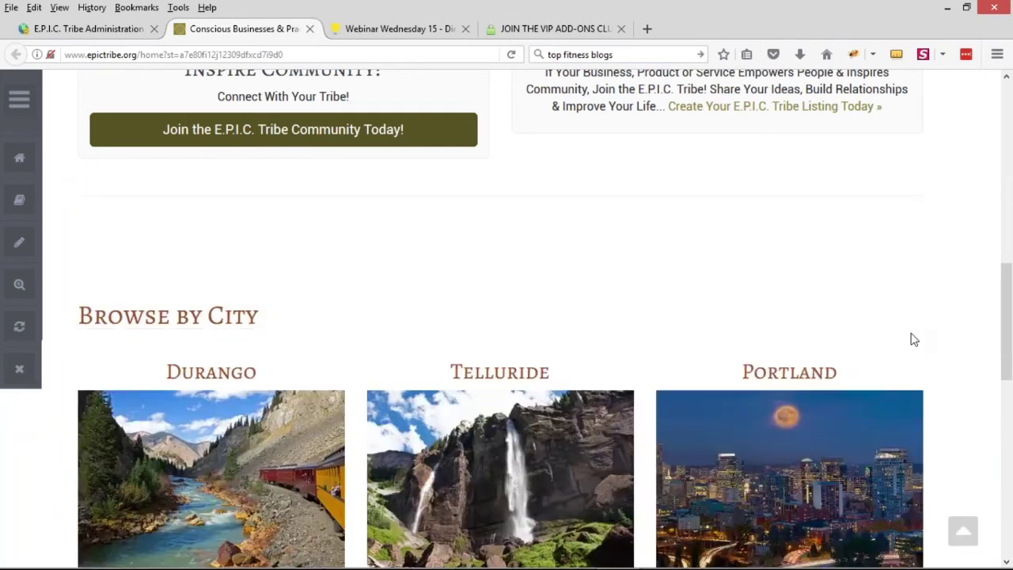
click(979, 342)
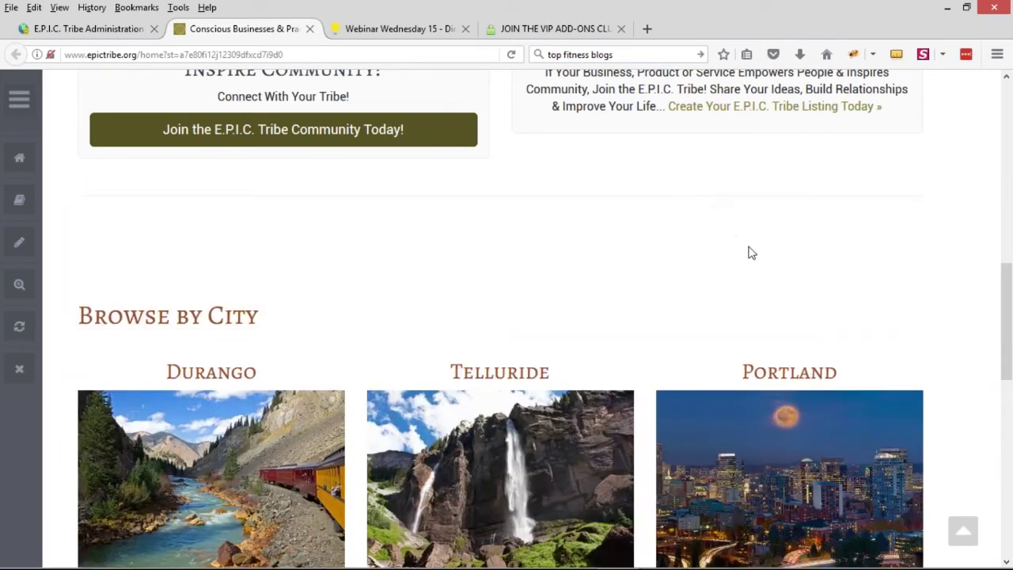
Step: Open the Blog Posts and Recipes offerings in separate browser tabs and switch to the Featured Recipes page
scroll(753, 266, up, 10)
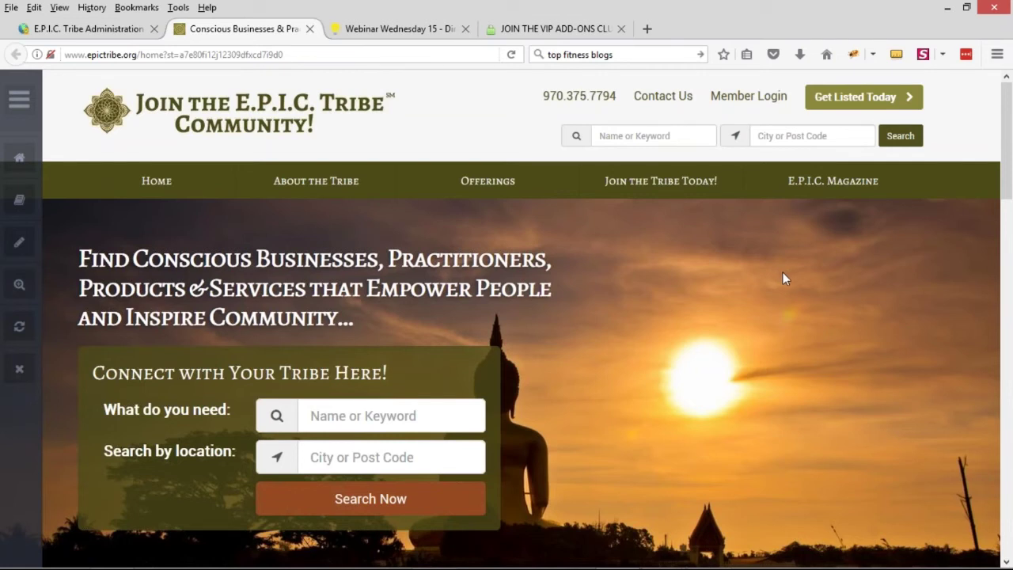
mouse_move(488, 180)
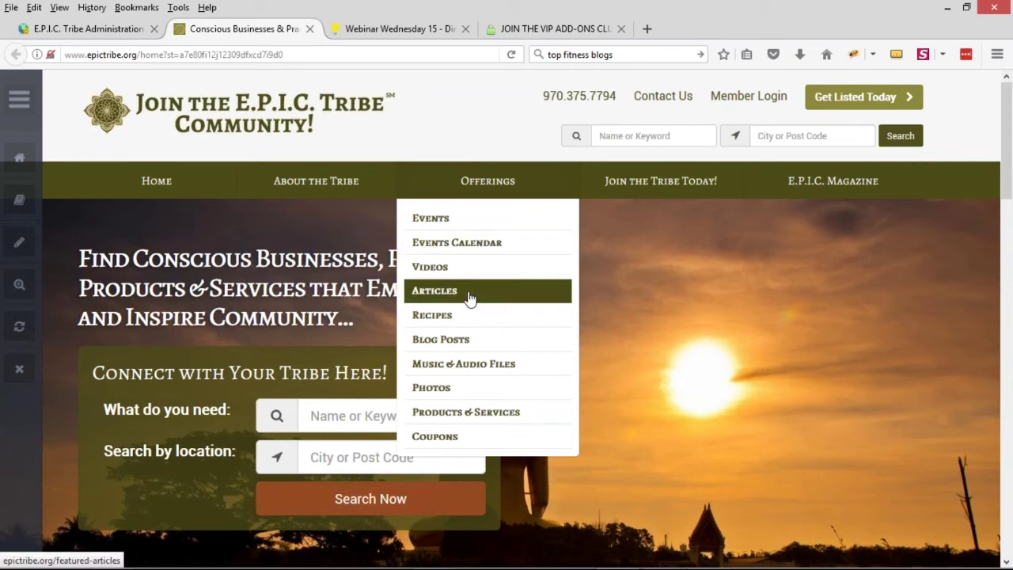
middle_click(462, 345)
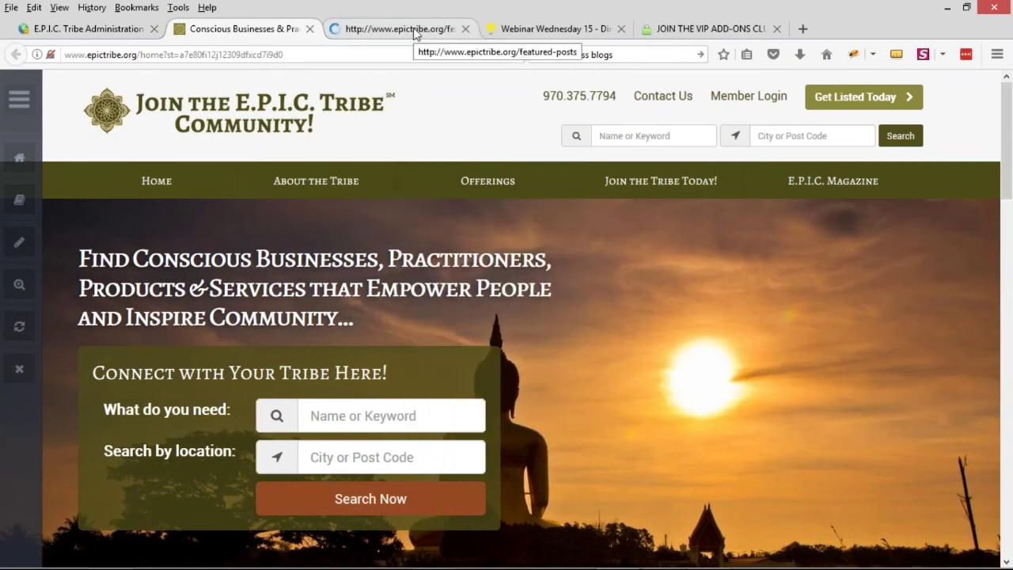
mouse_move(485, 190)
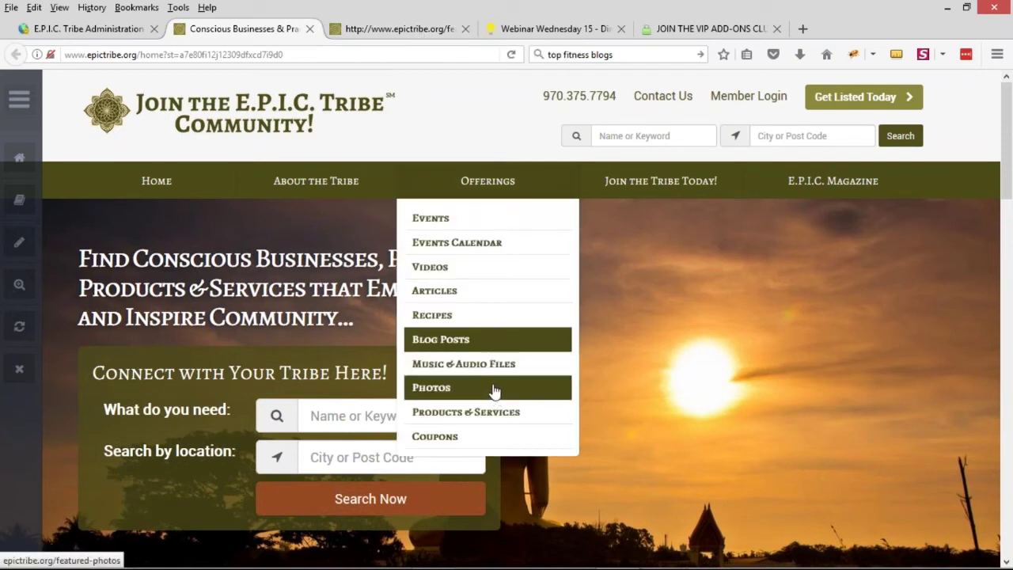
middle_click(464, 319)
click(525, 32)
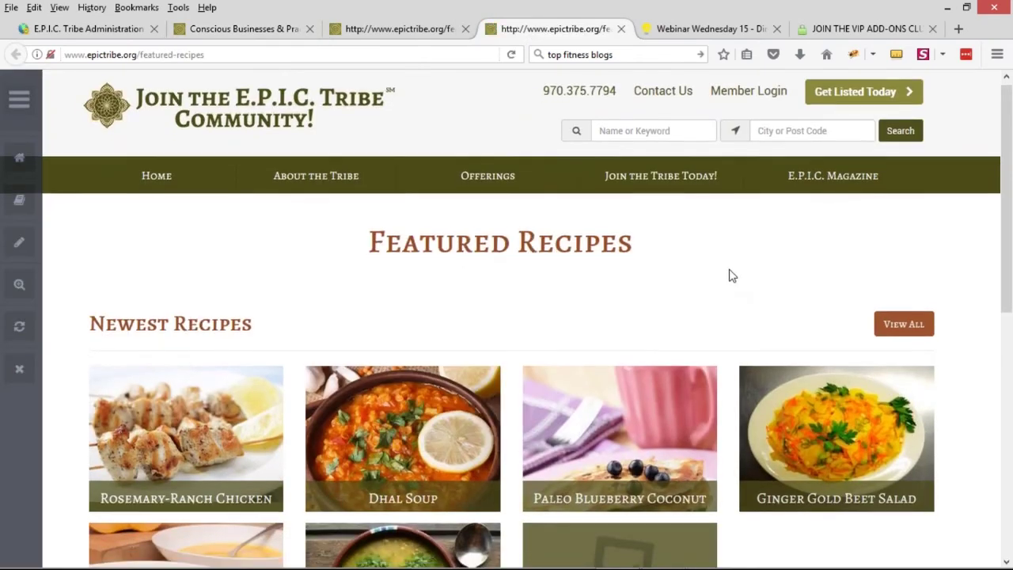
Step: Look over the Featured Recipes page, then open the full list of newest recipes in another tab and check its posts
scroll(730, 276, down, 5)
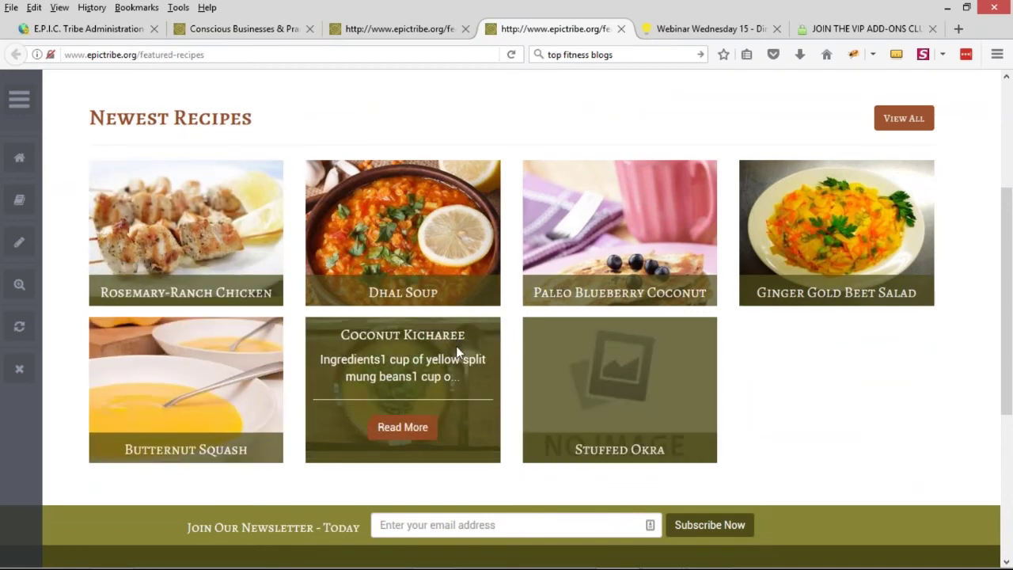
scroll(456, 354, up, 2)
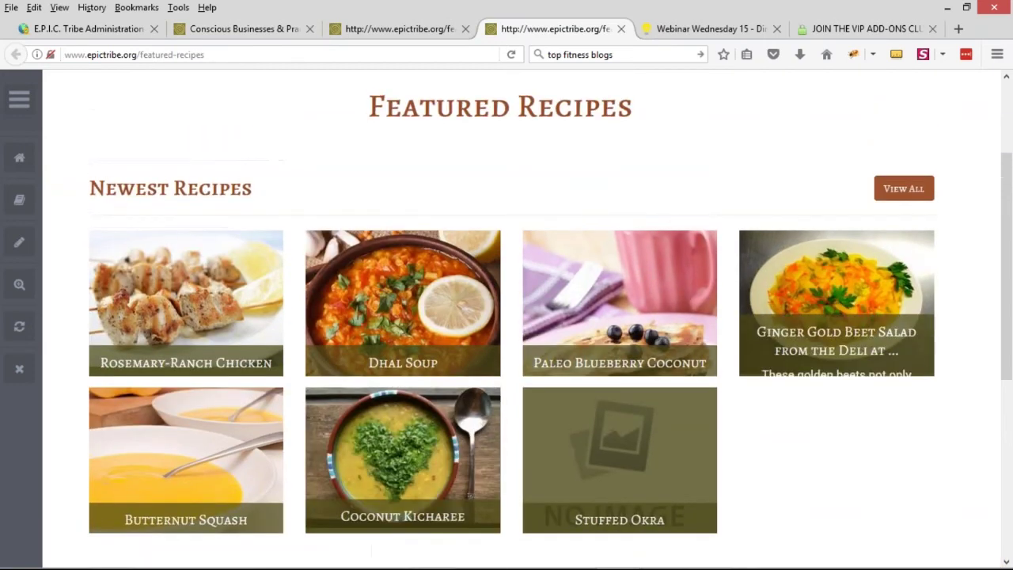
middle_click(901, 190)
click(626, 29)
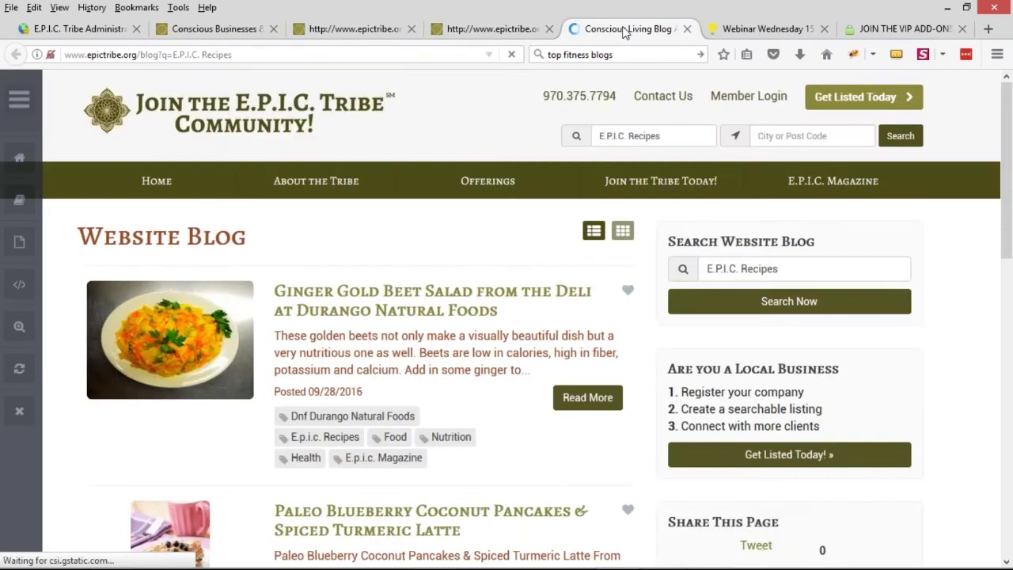
scroll(475, 238, down, 8)
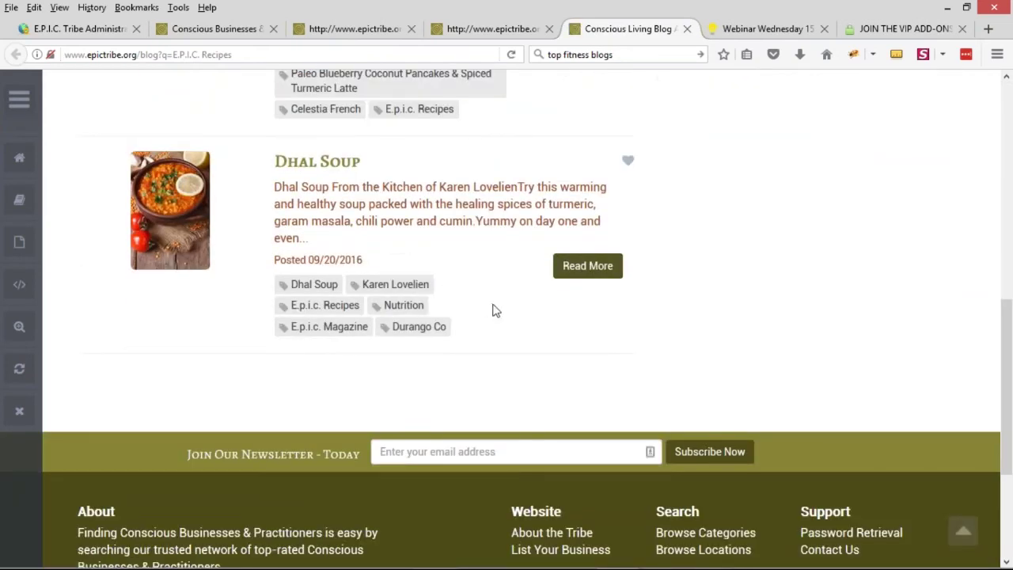
scroll(497, 315, up, 3)
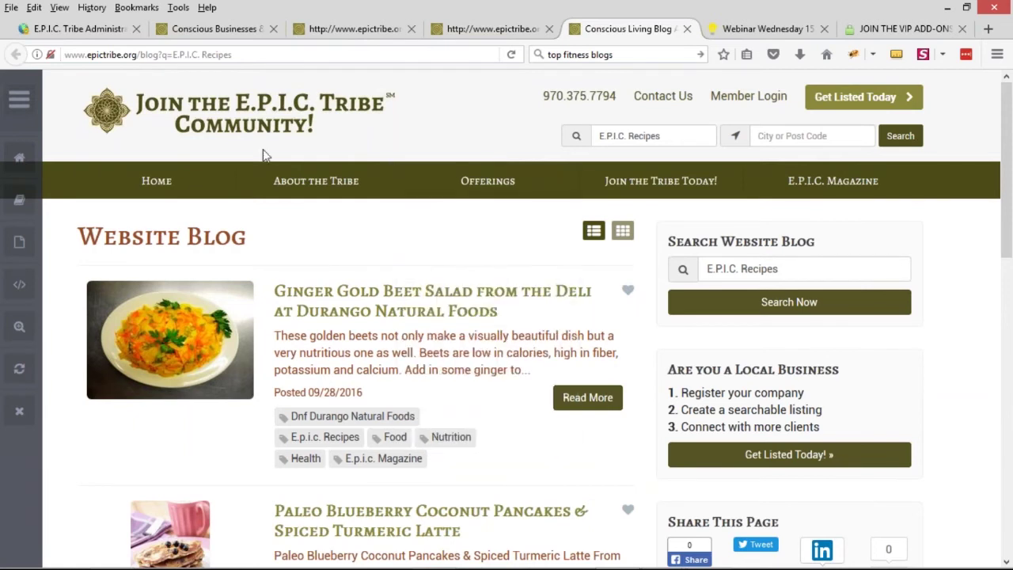
drag(158, 55, 277, 53)
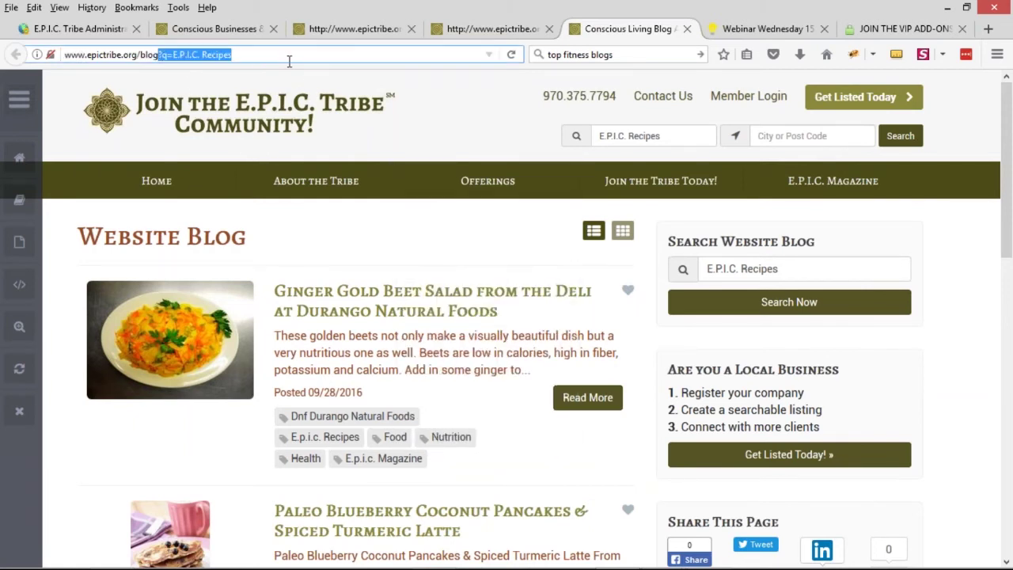
key(BackSpace)
key(Return)
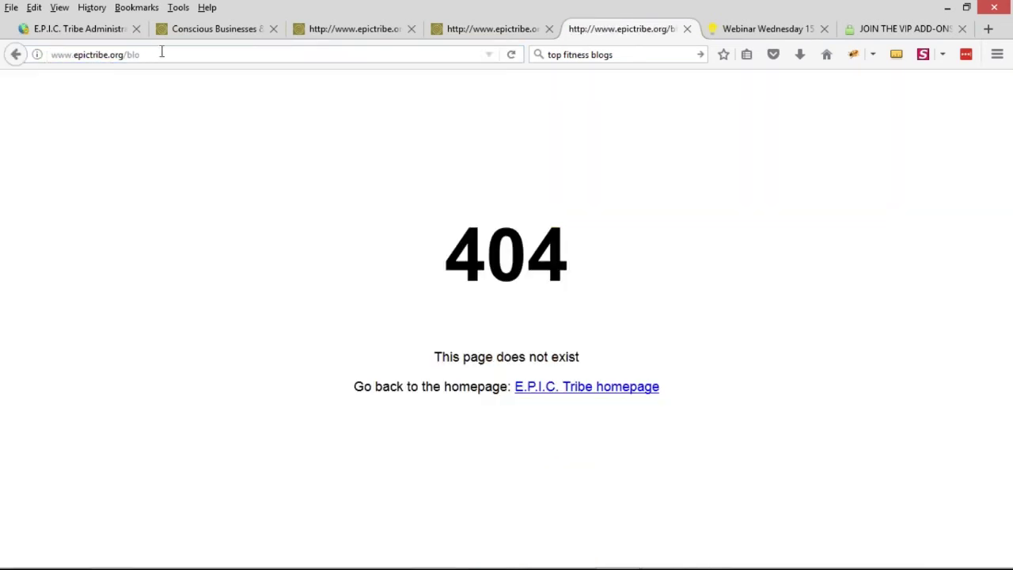
click(154, 57)
click(160, 57)
text(g)
key(Return)
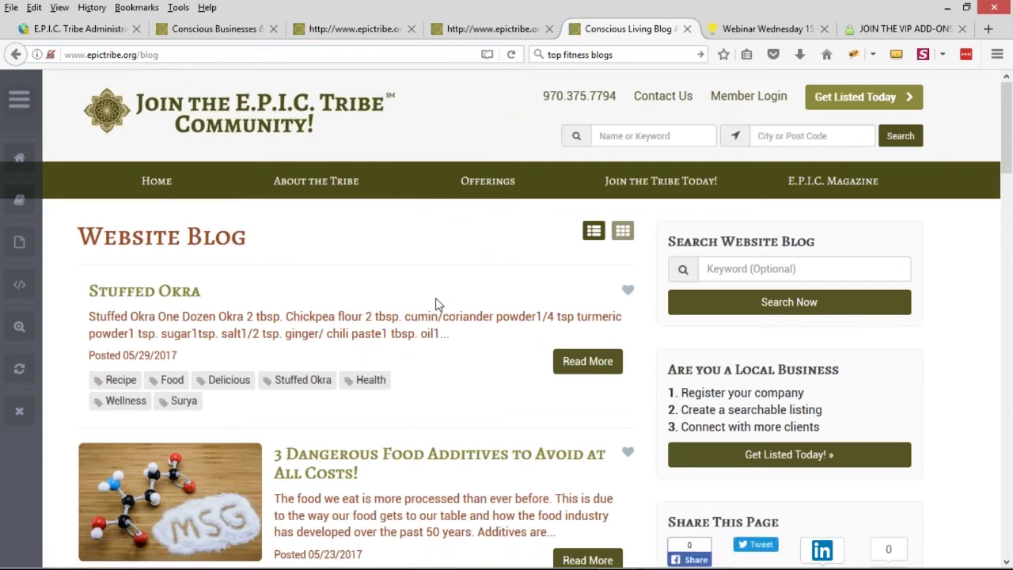
Step: Look through all the posts on the first page of the unfiltered Website Blog
scroll(435, 305, down, 5)
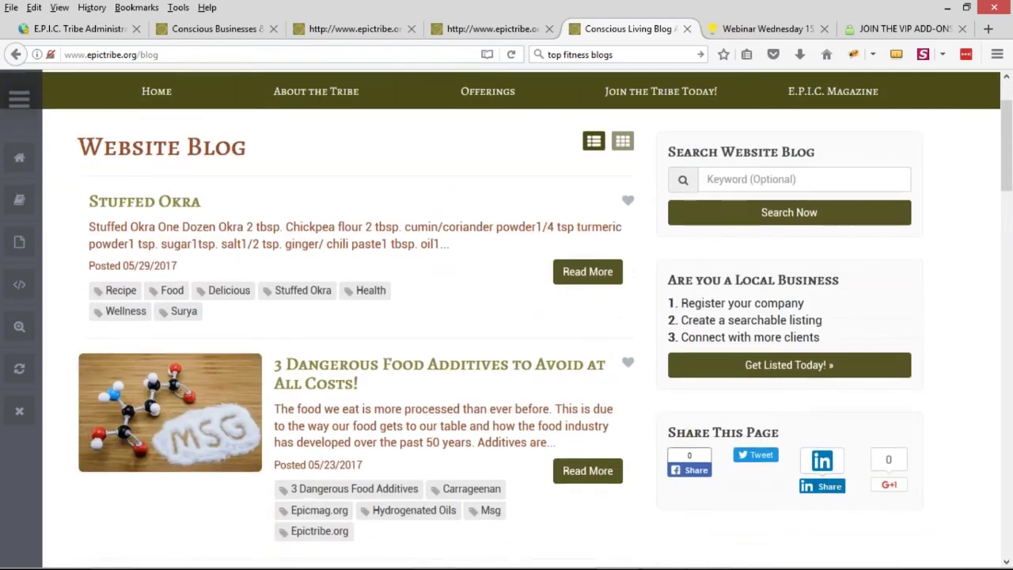
scroll(463, 221, down, 3)
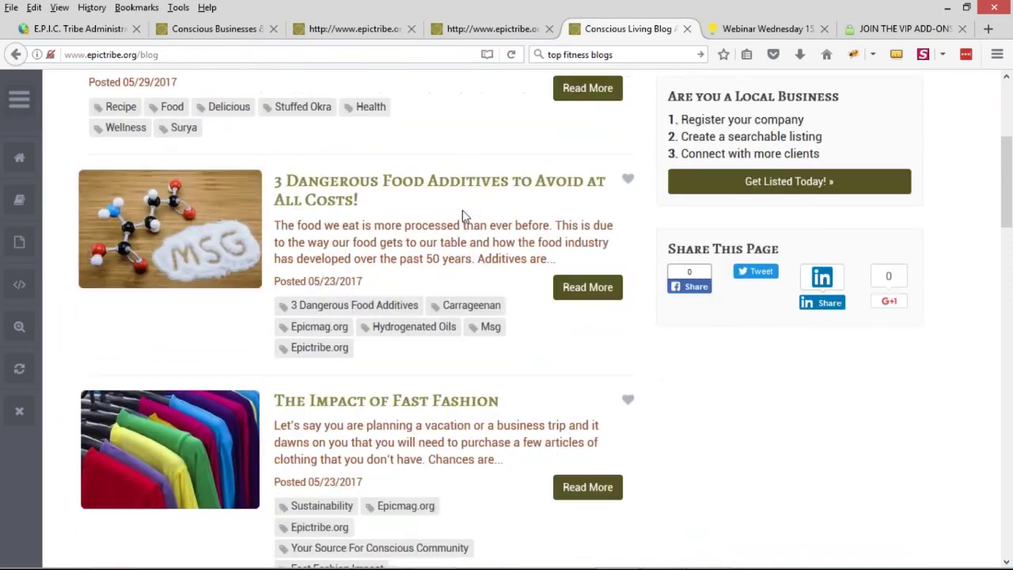
scroll(467, 217, down, 12)
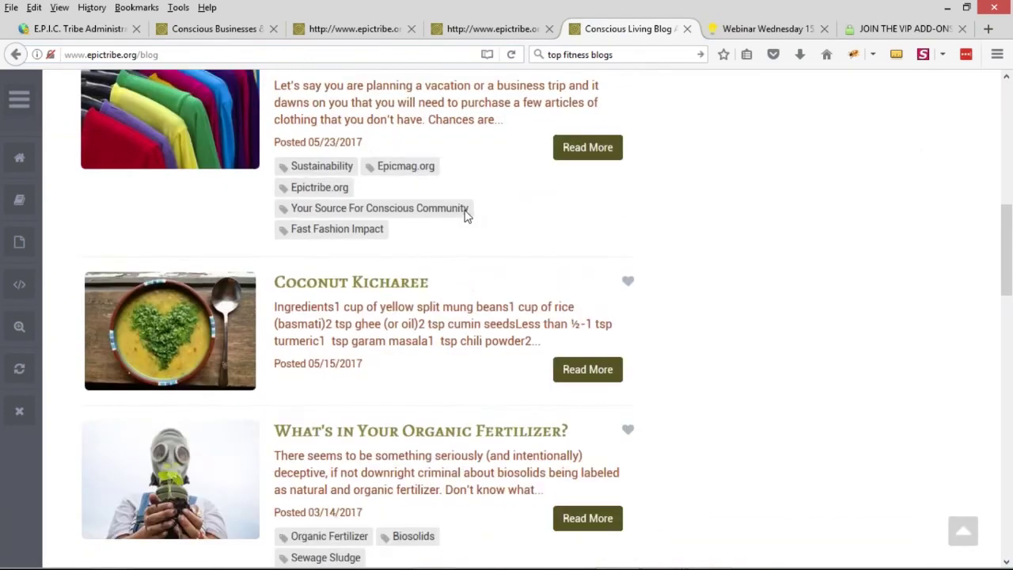
scroll(470, 221, down, 14)
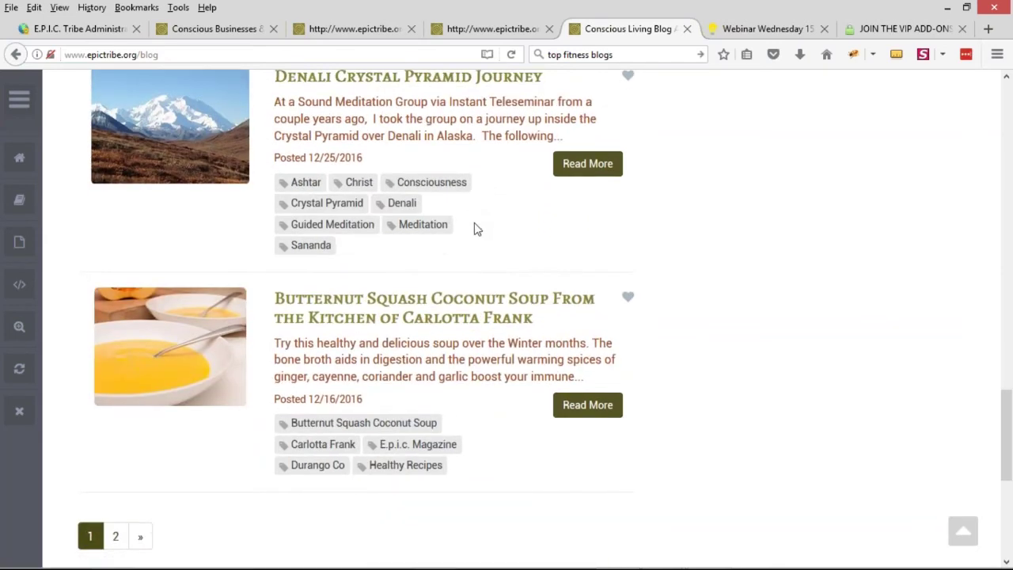
scroll(475, 231, up, 20)
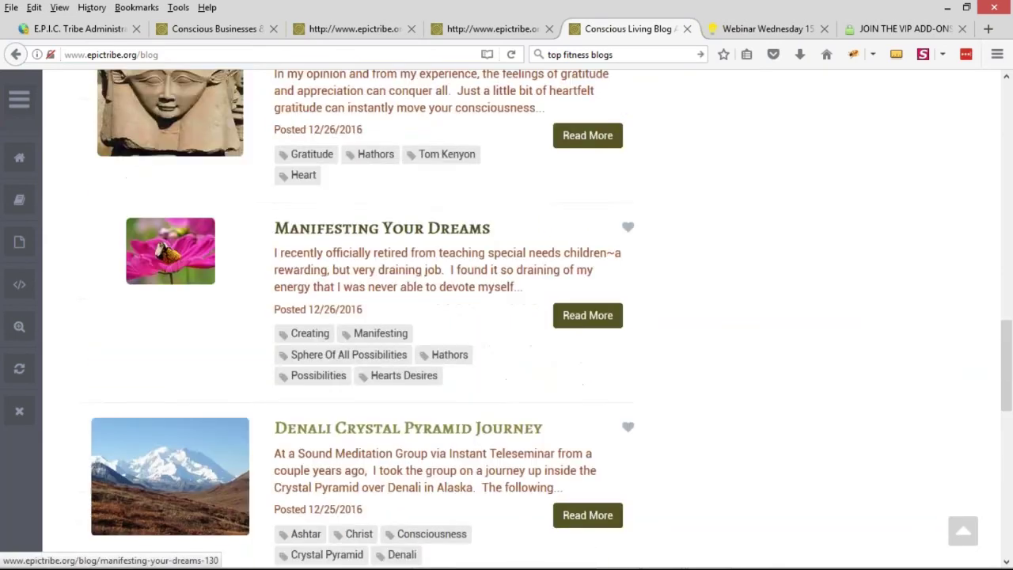
scroll(477, 249, up, 15)
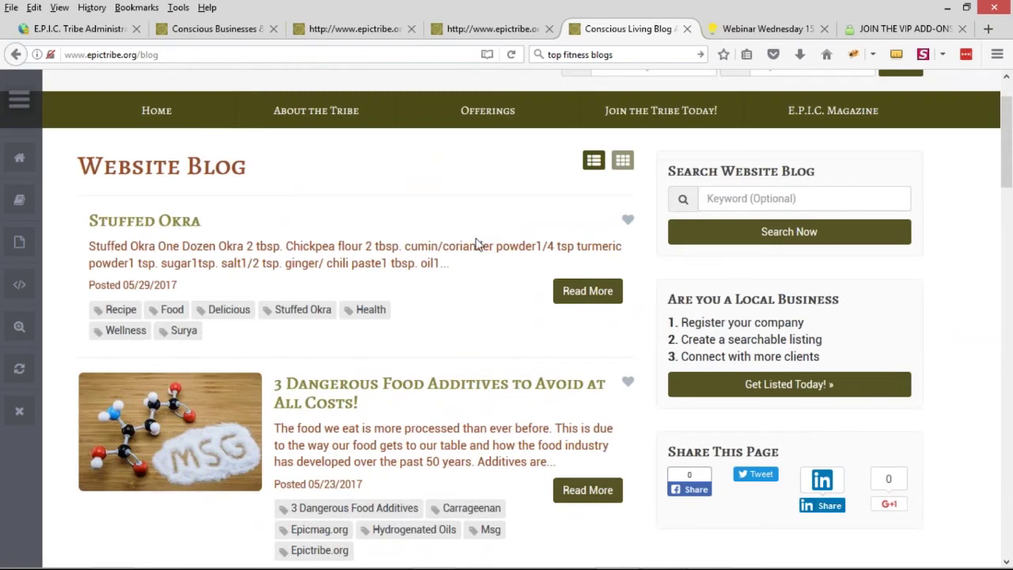
scroll(477, 249, up, 2)
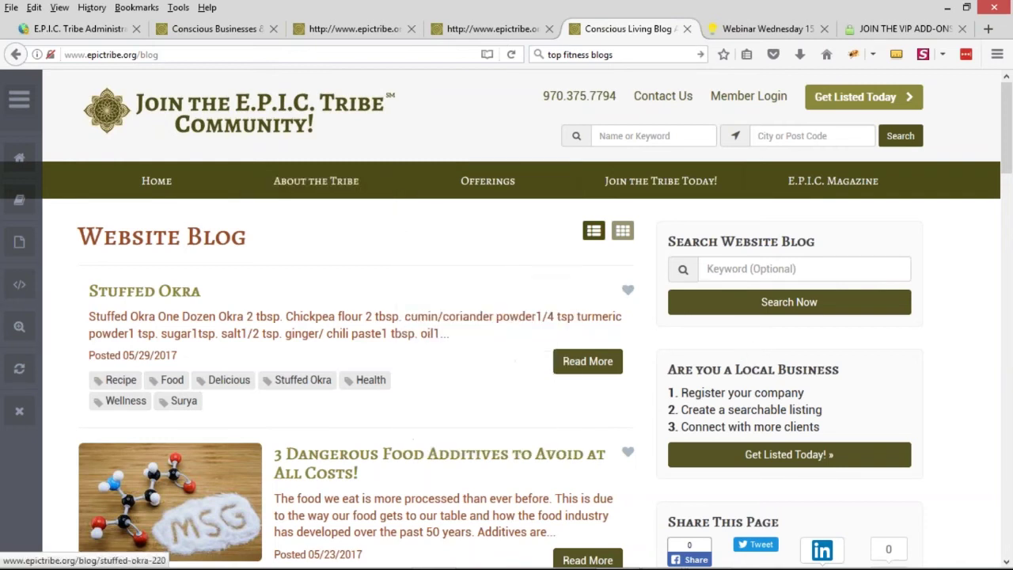
Step: Turn on edit mode for the blog page and open the sidebar's "Bootstrap Theme - Module - Articles Search" widget in the widget manager
click(13, 331)
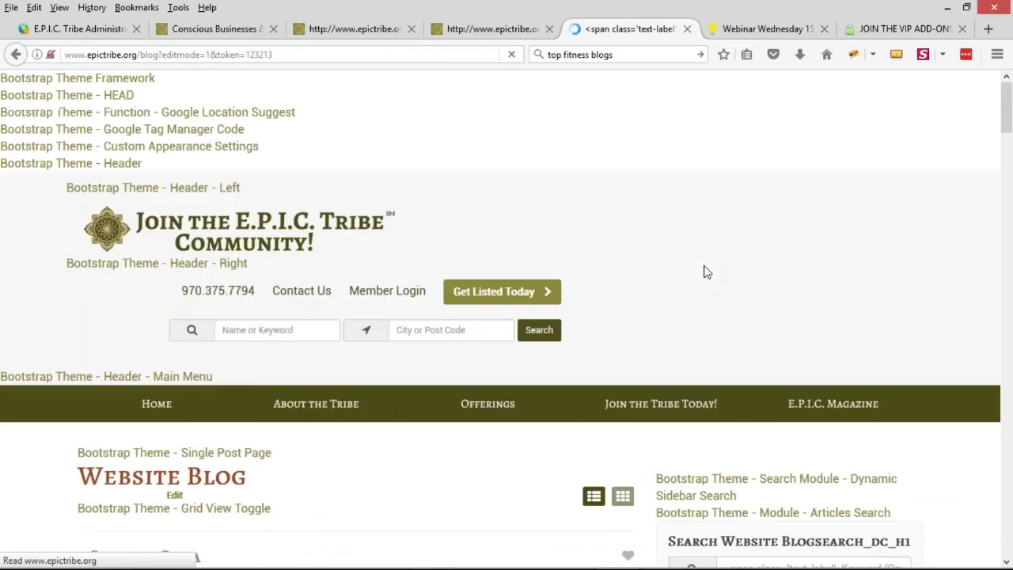
scroll(690, 251, down, 6)
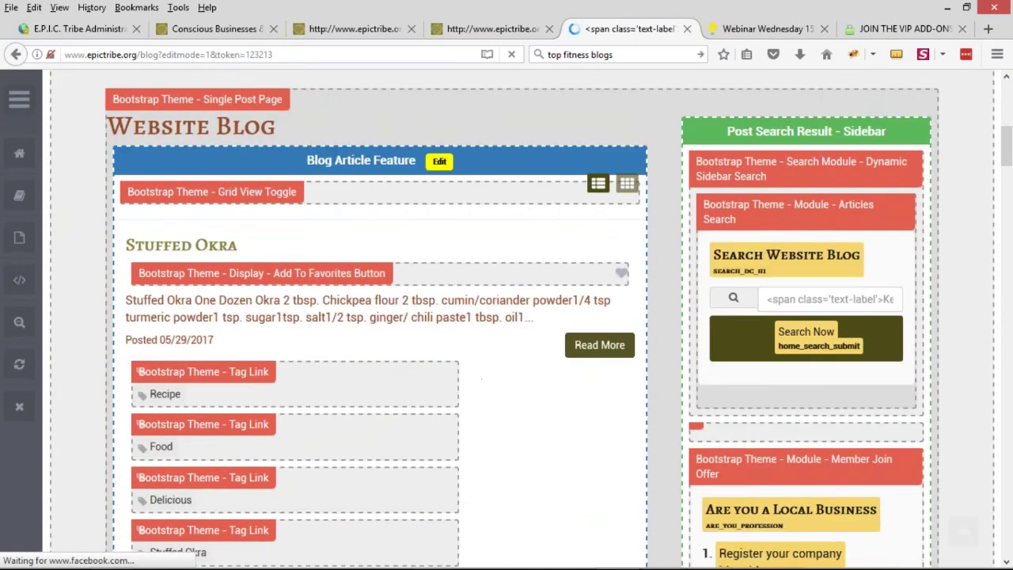
middle_click(740, 225)
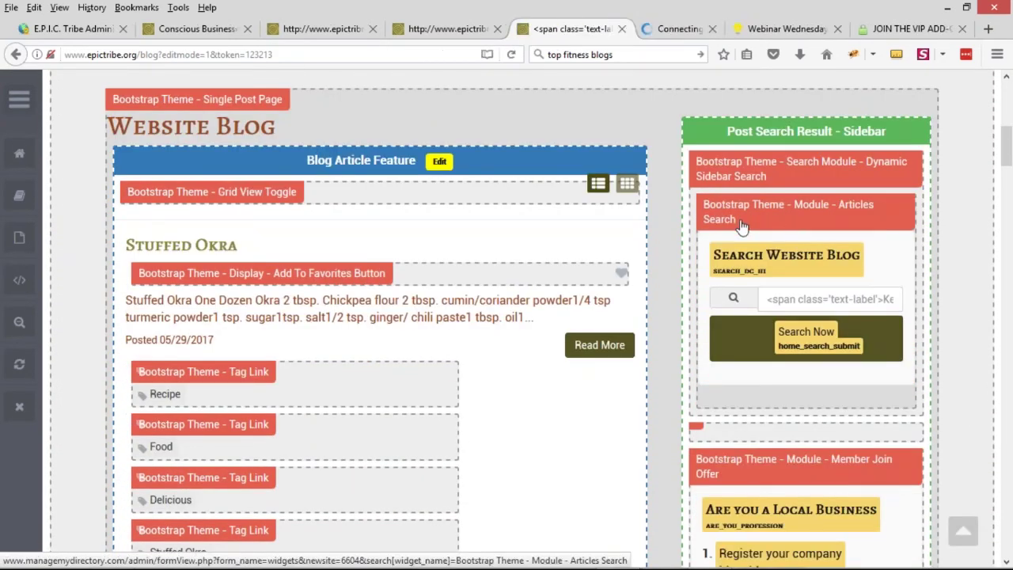
click(657, 30)
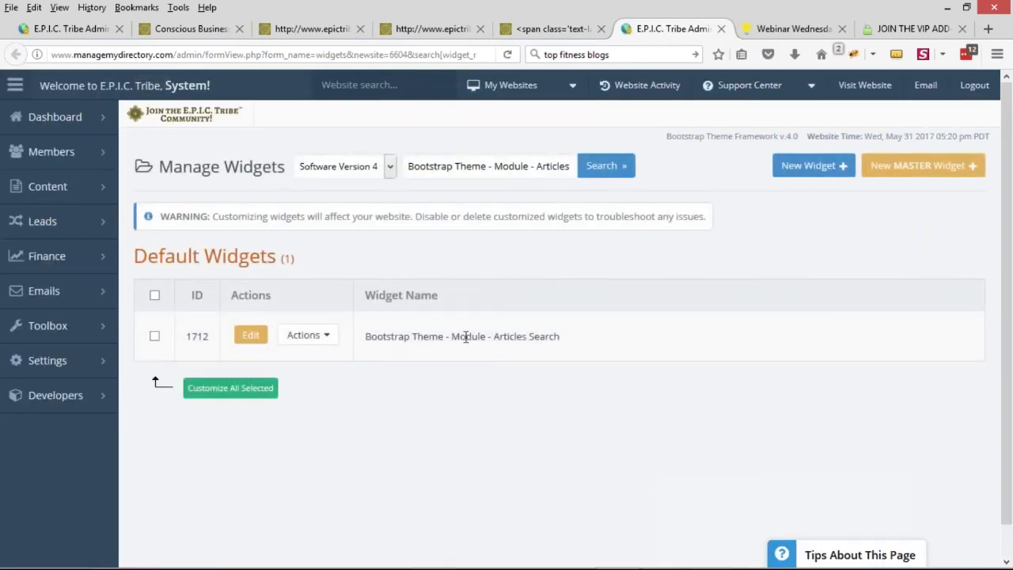
drag(452, 336, 563, 340)
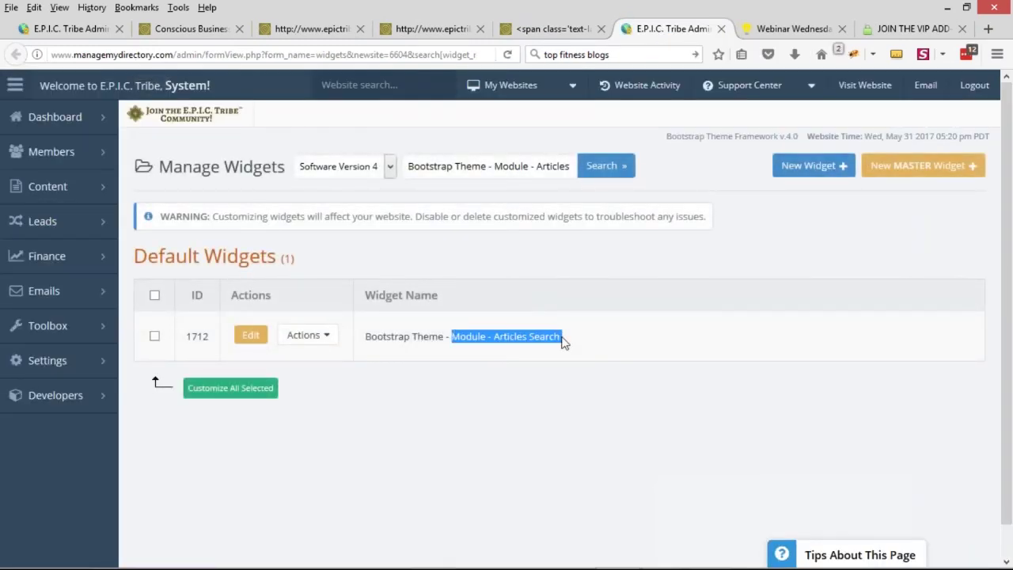
click(499, 336)
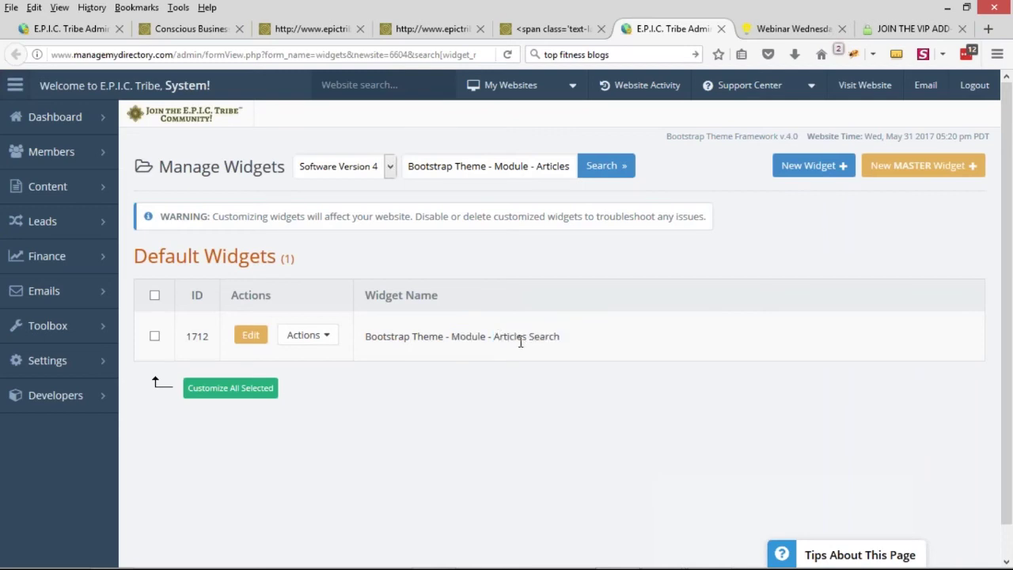
Step: Turn off edit mode on the blog page and highlight the sidebar's Search Website Blog heading
click(546, 31)
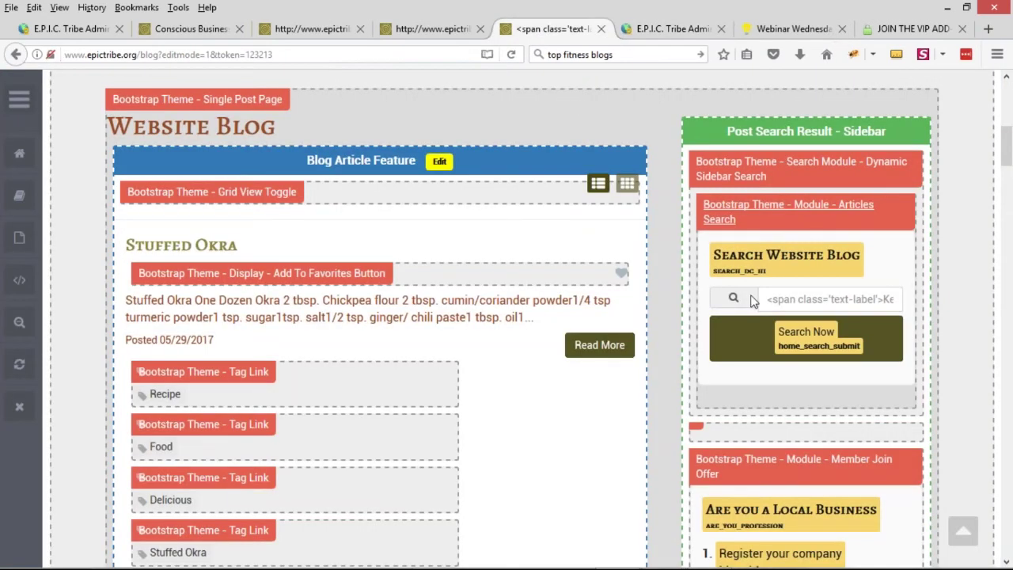
click(19, 322)
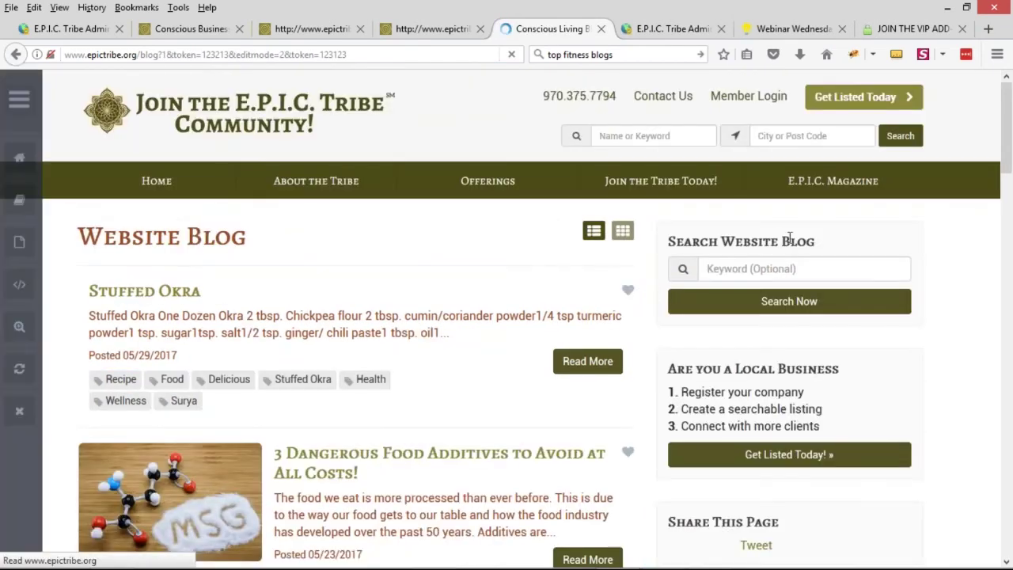
drag(692, 241, 807, 241)
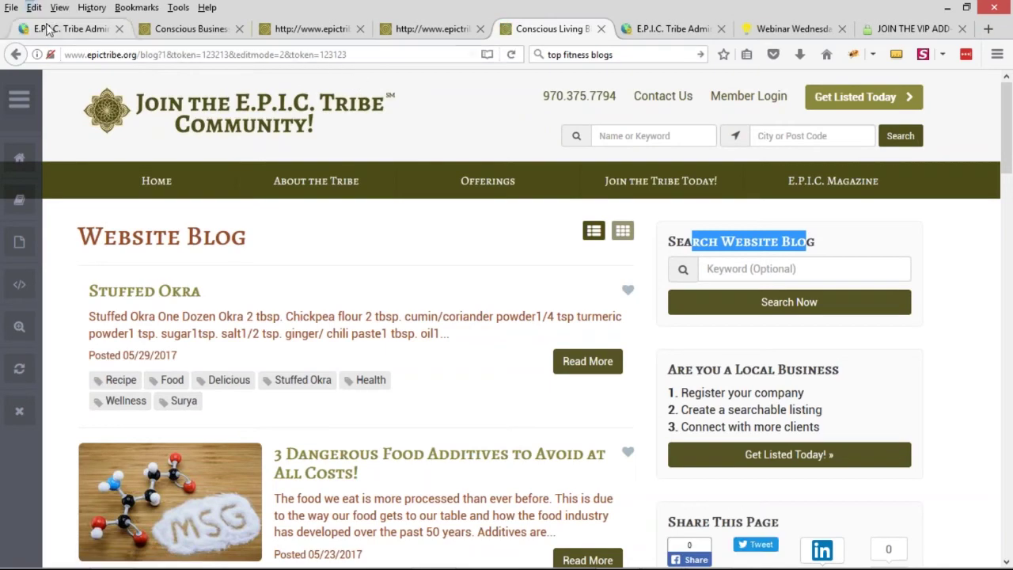
drag(669, 247, 866, 249)
scroll(368, 360, down, 2)
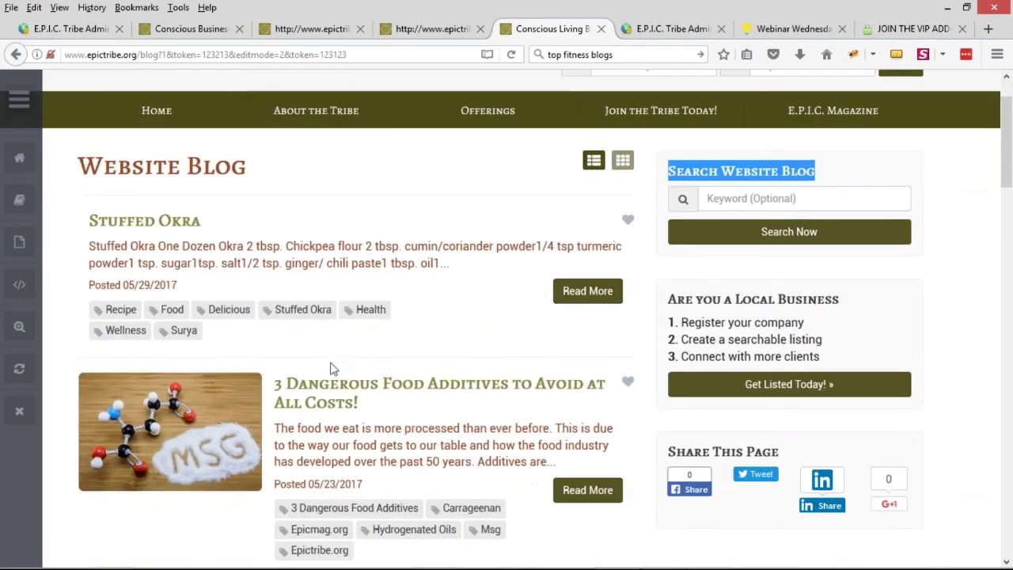
Step: Open the "3 Dangerous Food Additives to Avoid at All Costs!" post in a new tab, check the blog part of its address, and return to the blog
middle_click(324, 389)
click(608, 25)
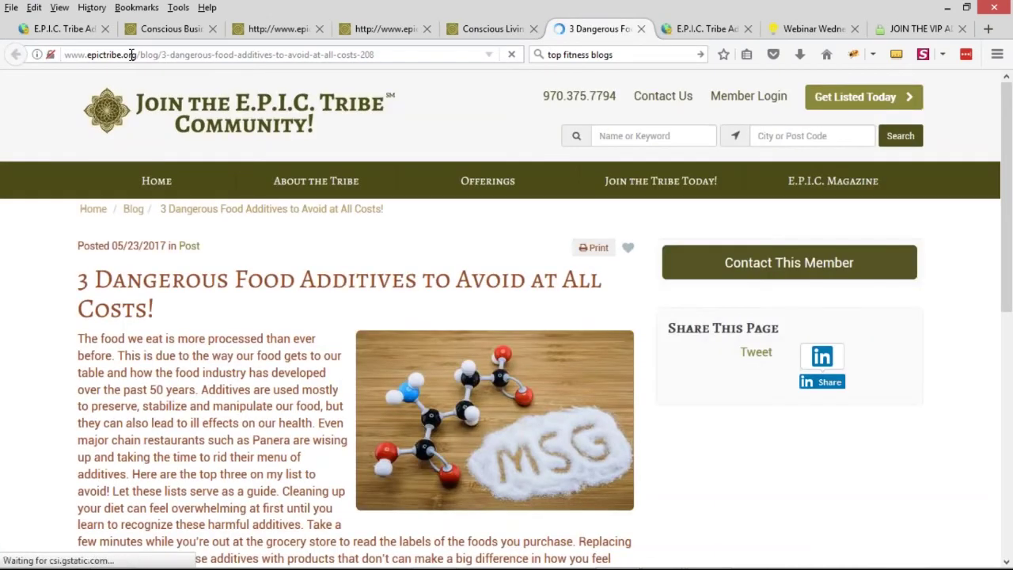
double_click(161, 54)
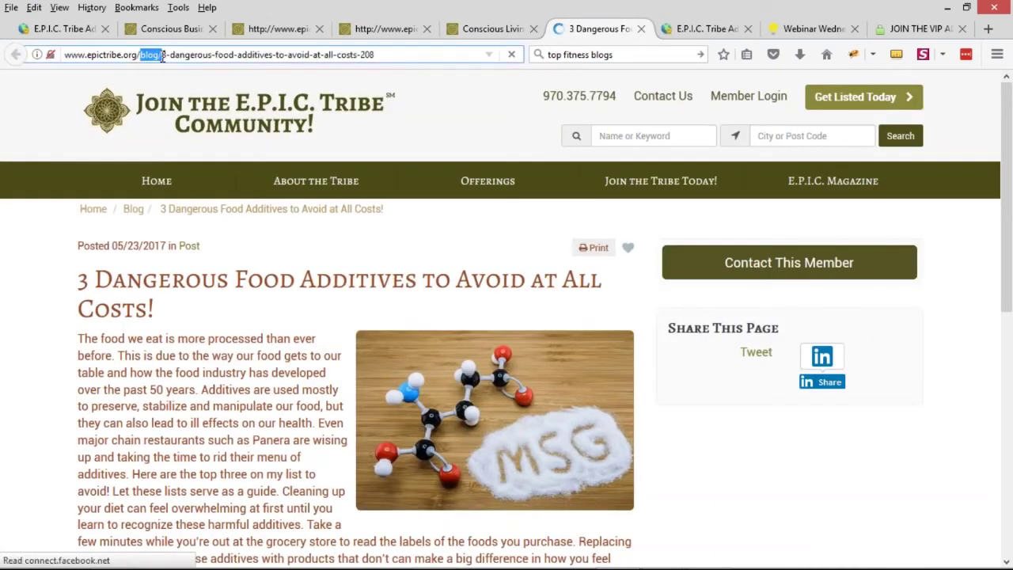
click(496, 30)
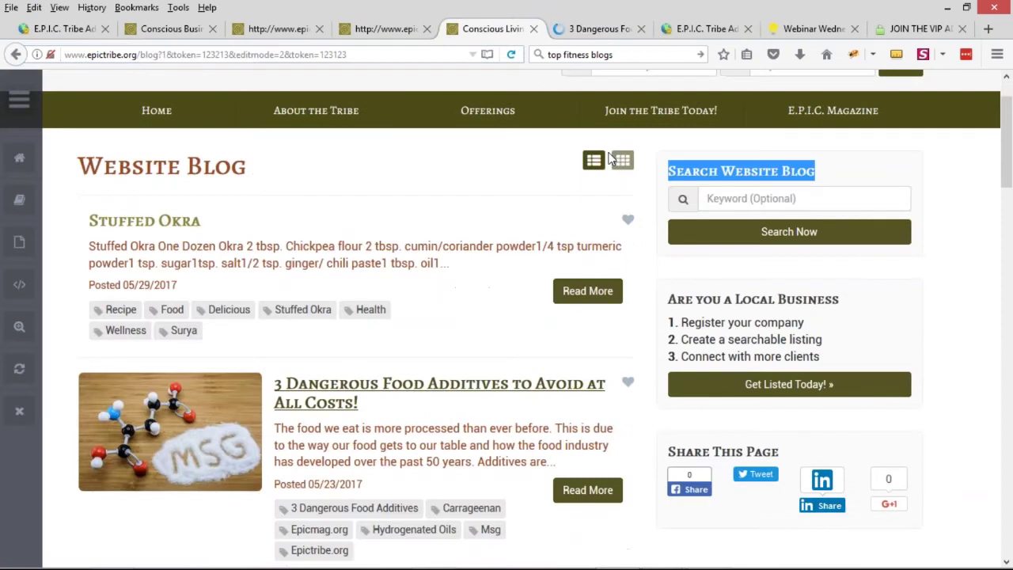
Step: Open the website's post settings in the admin and run the update that installs the "Restore Default Code" feature
click(65, 29)
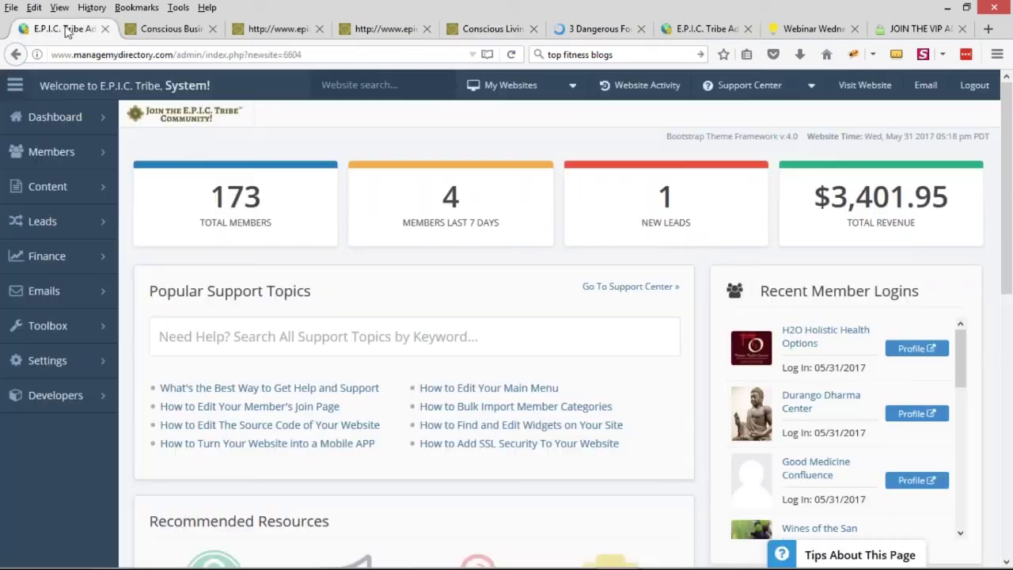
mouse_move(126, 194)
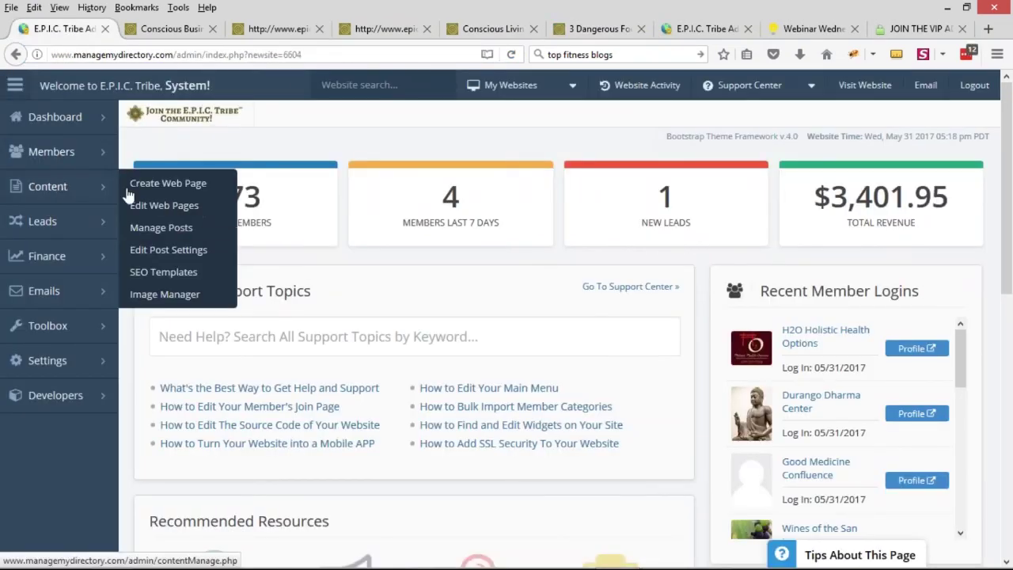
click(168, 250)
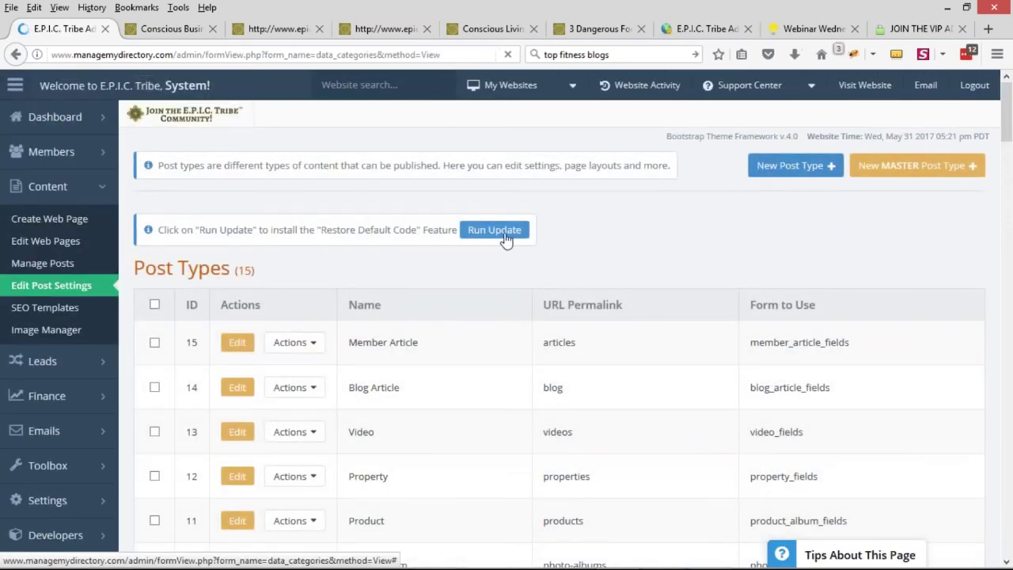
click(508, 239)
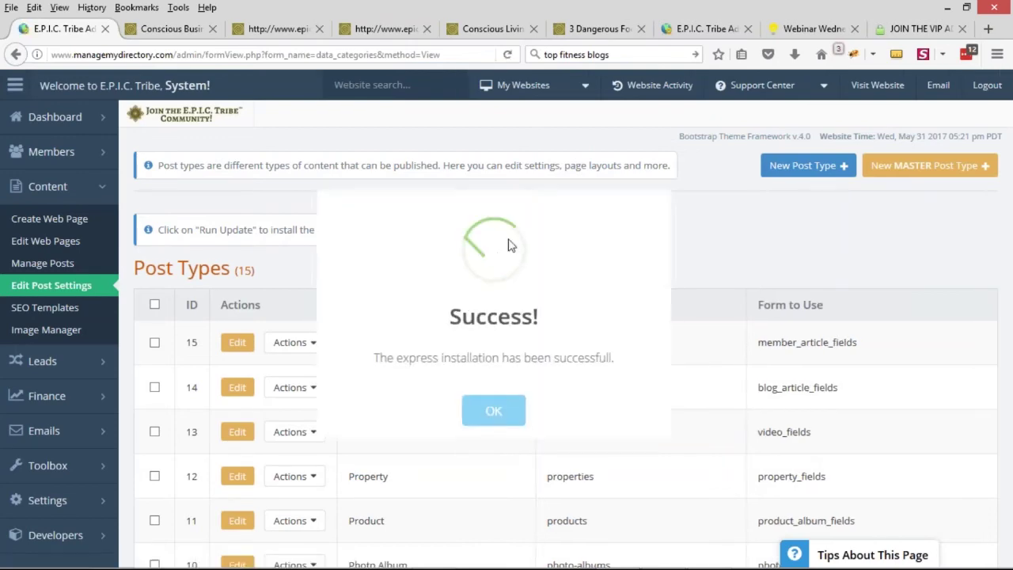
click(497, 411)
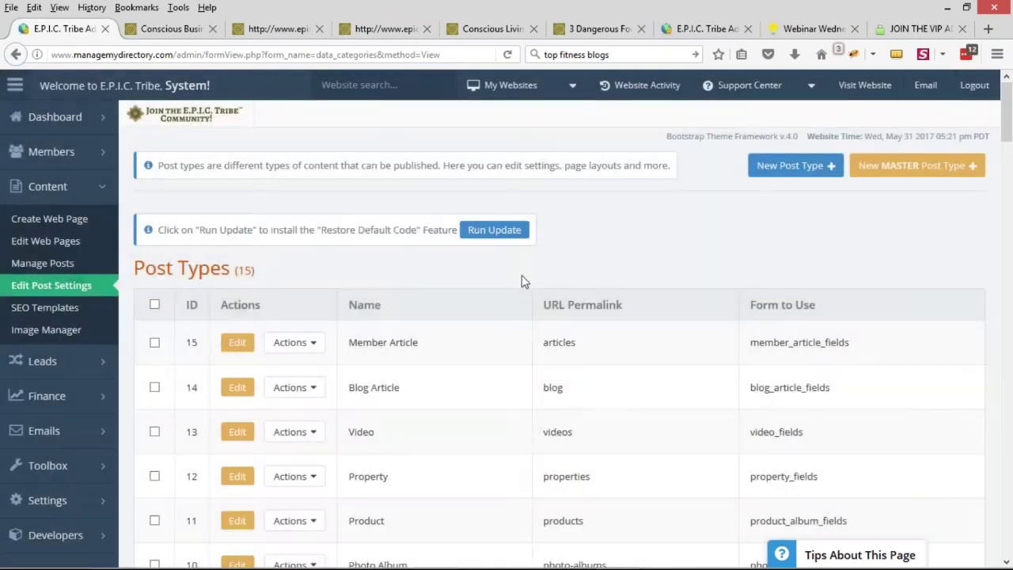
Step: Edit the Blog Article post type and find the Sidebar Search Module setting in its search results design
scroll(520, 279, down, 2)
click(243, 320)
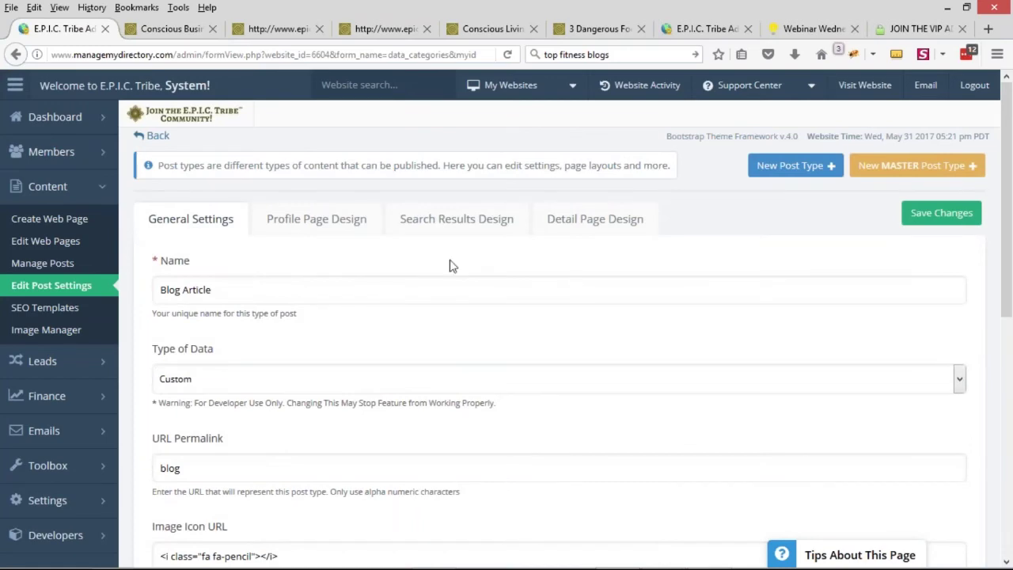
click(449, 228)
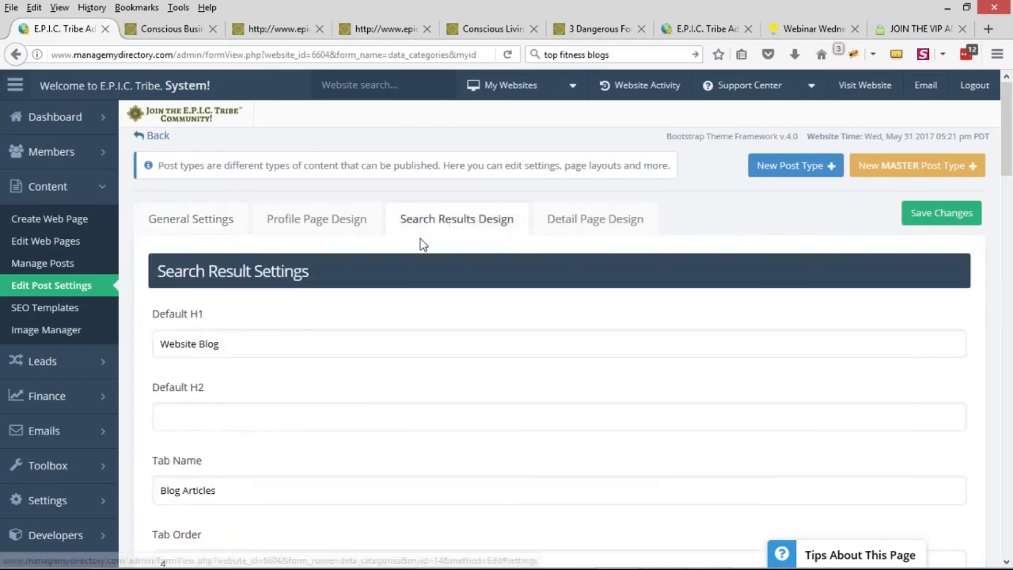
scroll(131, 305, down, 7)
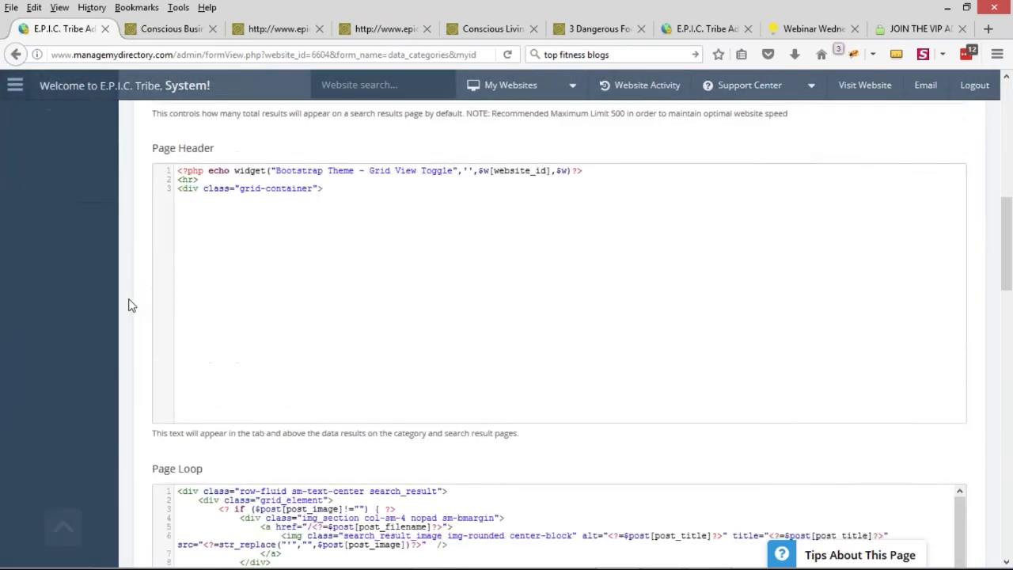
scroll(131, 306, down, 15)
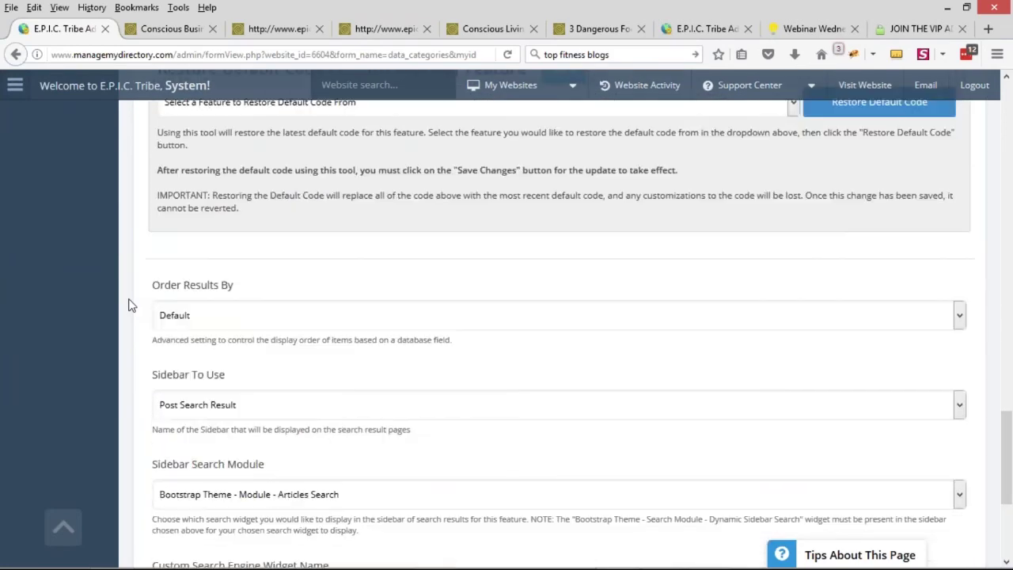
scroll(131, 305, down, 2)
scroll(220, 308, down, 4)
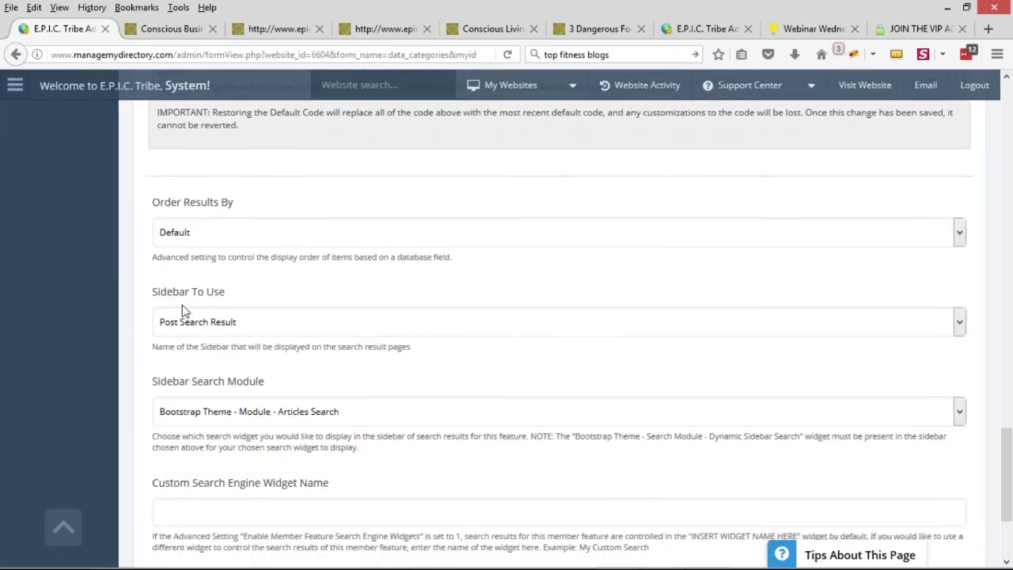
drag(192, 254, 273, 255)
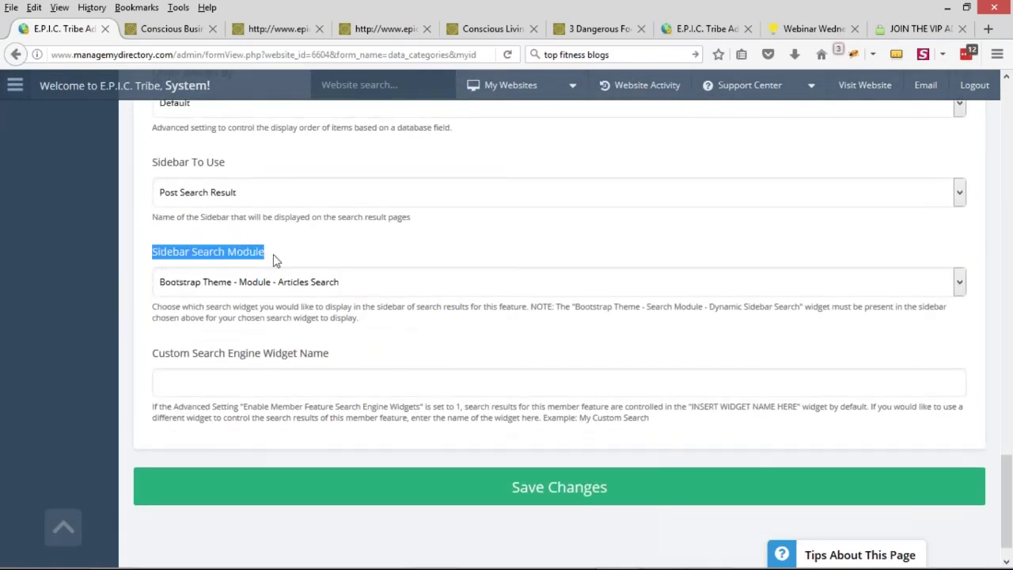
Step: Set the Sidebar Search Module to "Bootstrap Theme - Module - Blog Articles Search" and save the changes
click(410, 291)
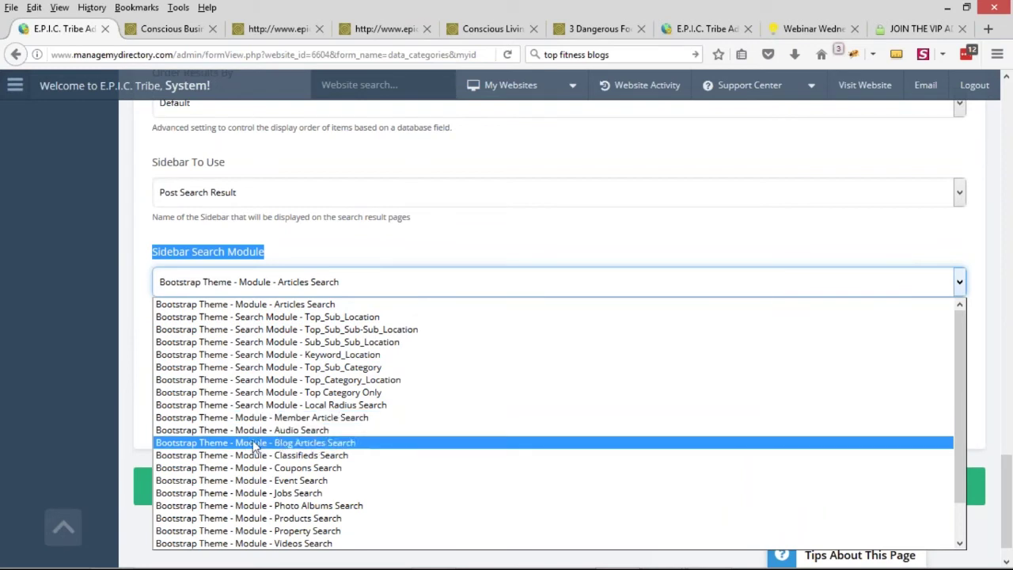
click(302, 444)
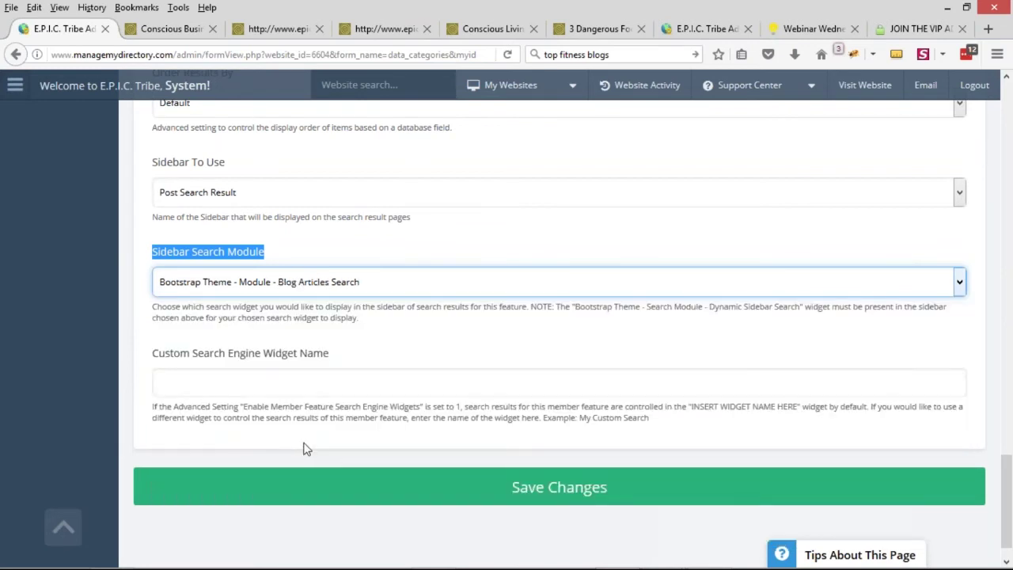
click(541, 496)
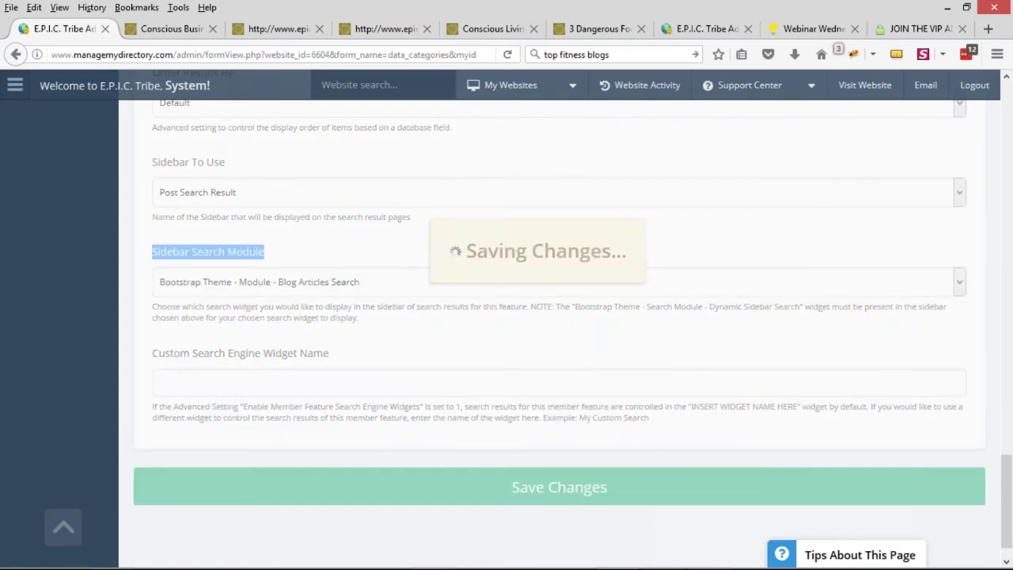
Step: Go back to the Website Blog page and reload it to check the sidebar search
click(386, 28)
click(475, 30)
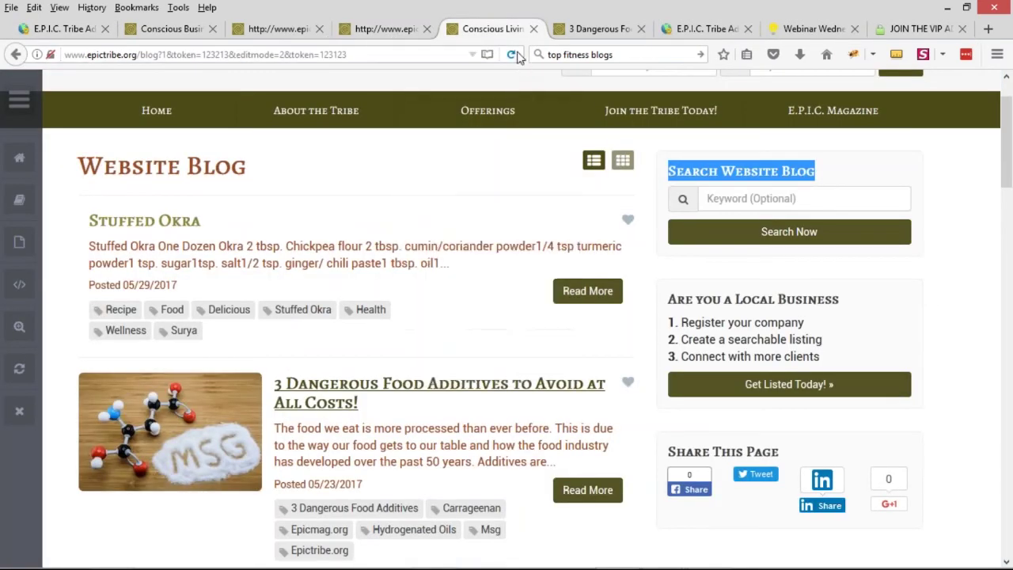
click(511, 54)
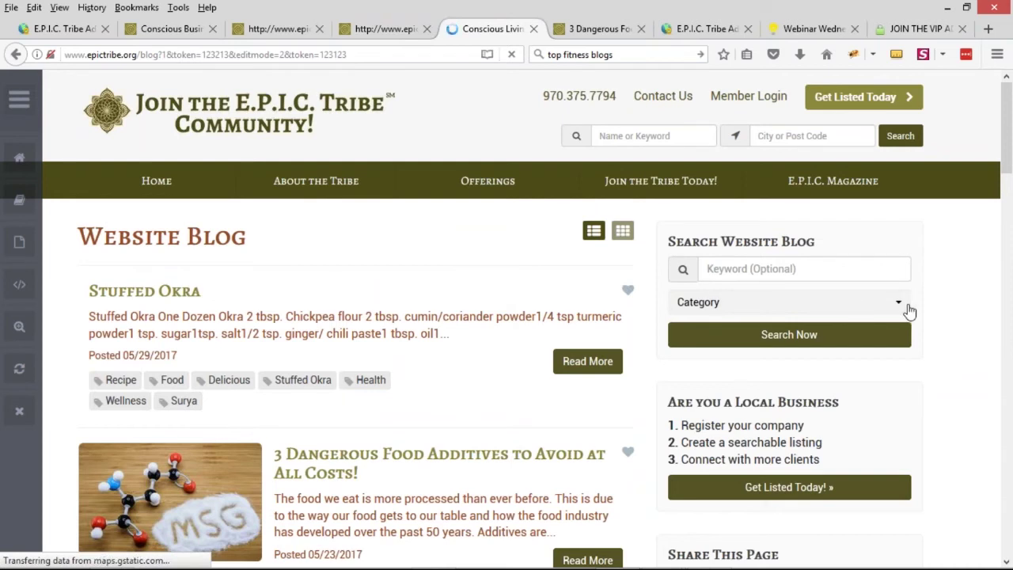
Step: Search the Website Blog by the Recipe category from the sidebar and look through all the listed posts
click(787, 308)
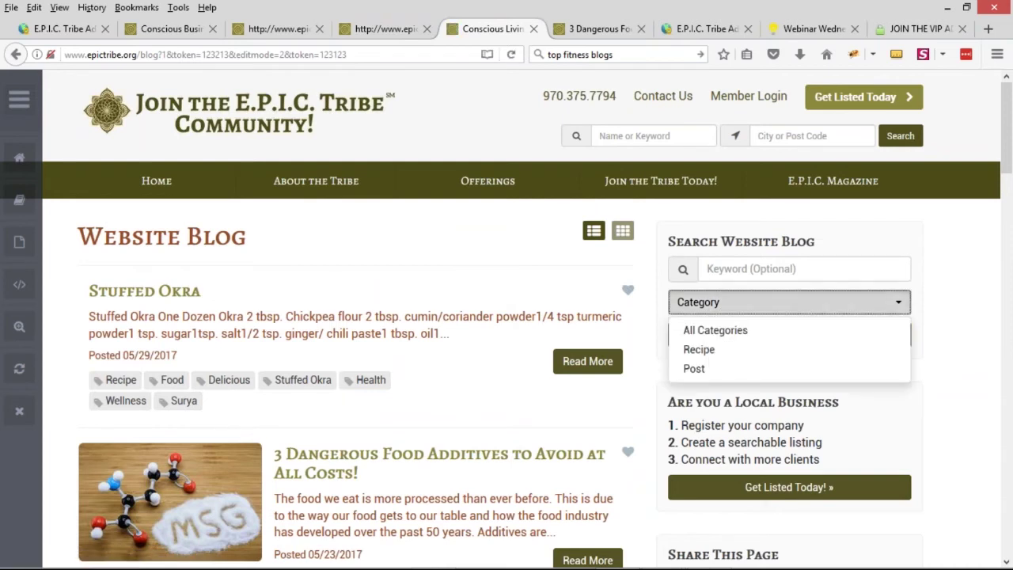
click(706, 350)
click(732, 345)
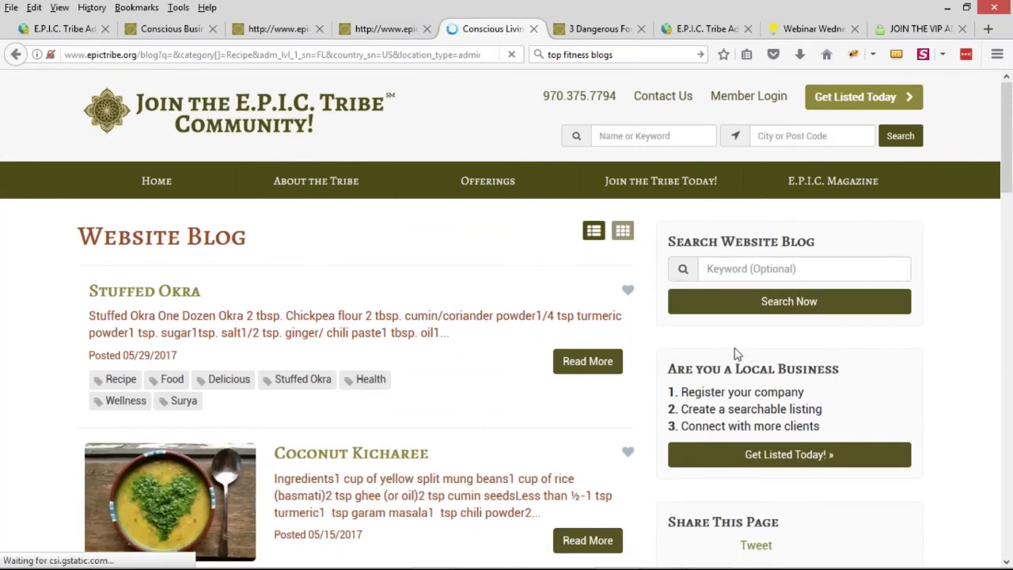
scroll(396, 332, down, 1)
scroll(393, 325, down, 5)
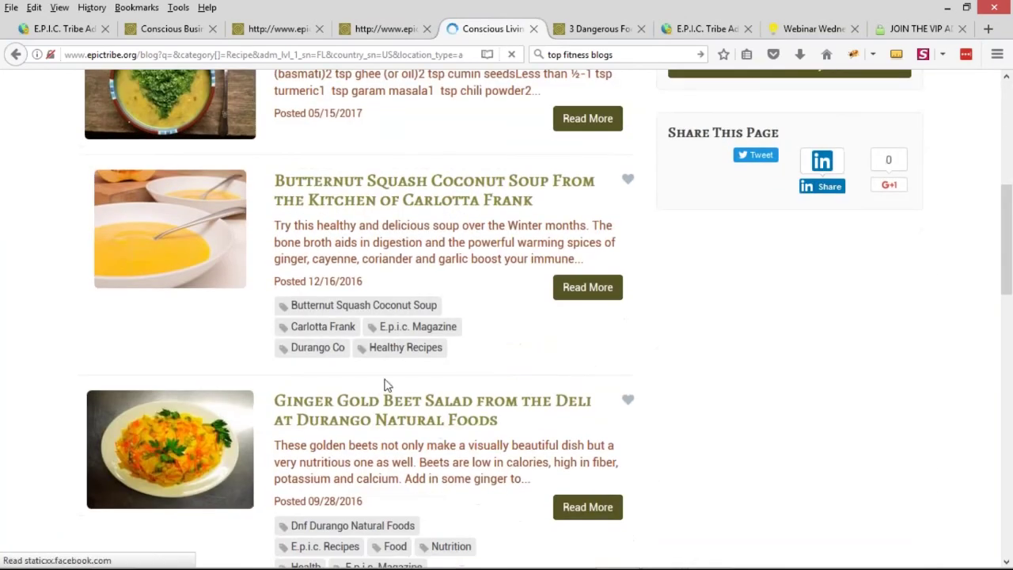
scroll(391, 380, down, 6)
scroll(506, 316, down, 7)
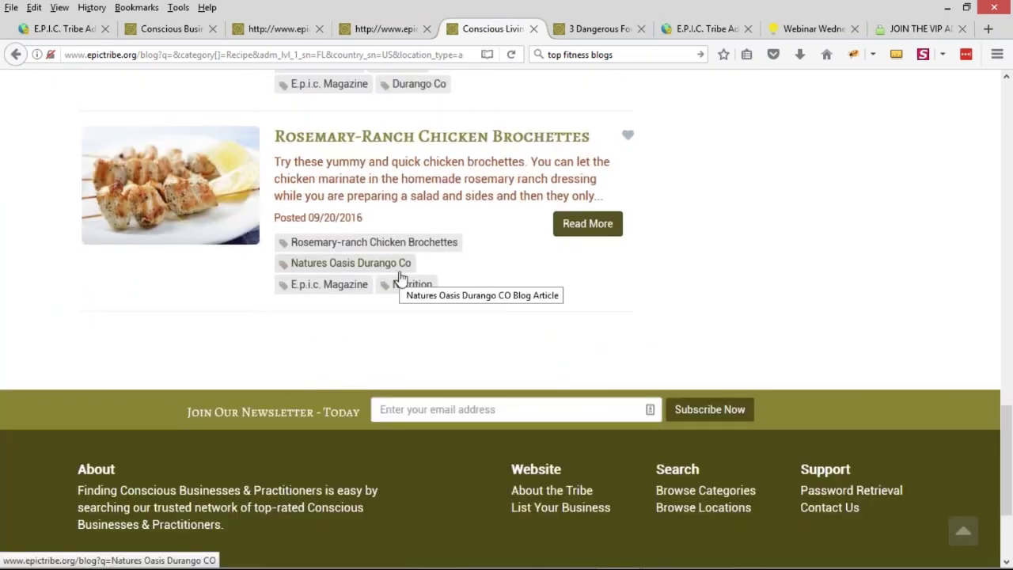
scroll(398, 276, up, 1)
scroll(333, 296, up, 20)
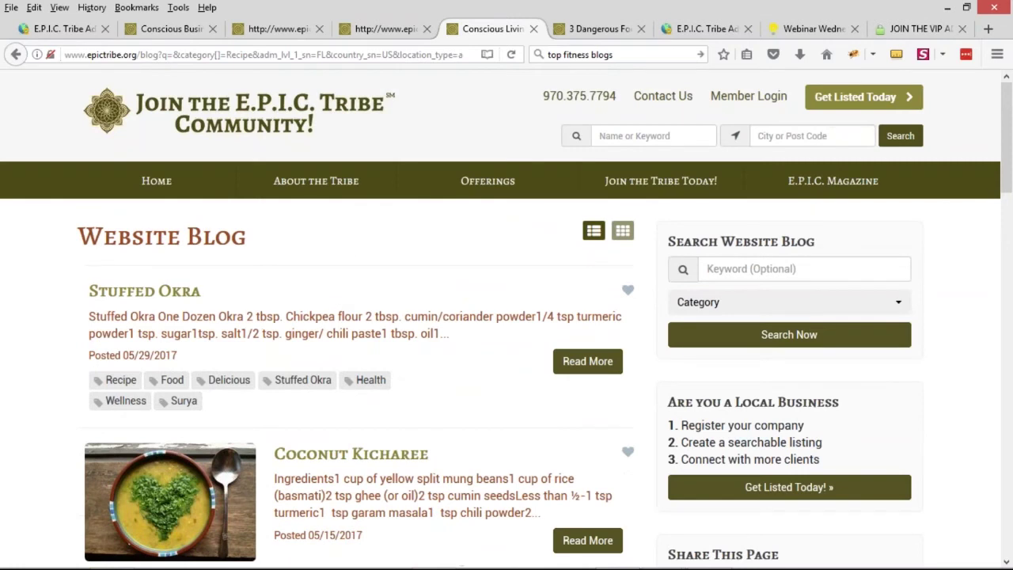
click(255, 54)
drag(255, 54, 606, 52)
key(Delete)
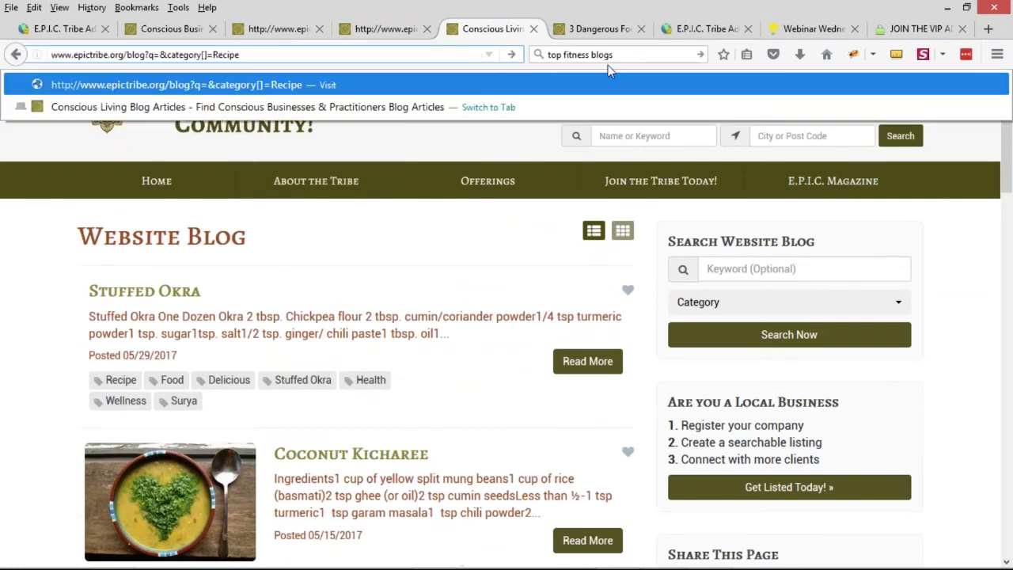
click(611, 82)
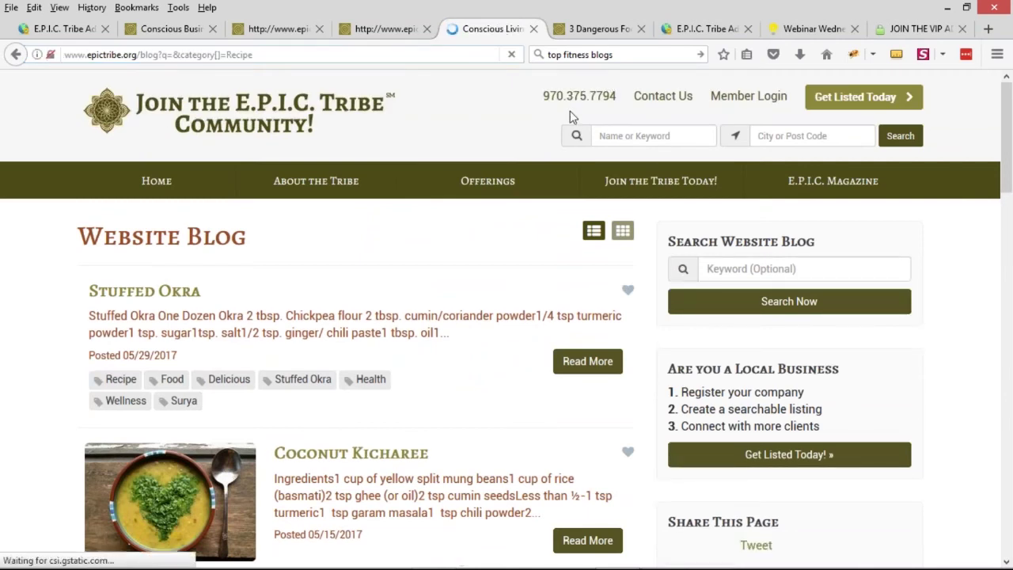
drag(181, 53, 163, 52)
key(BackSpace)
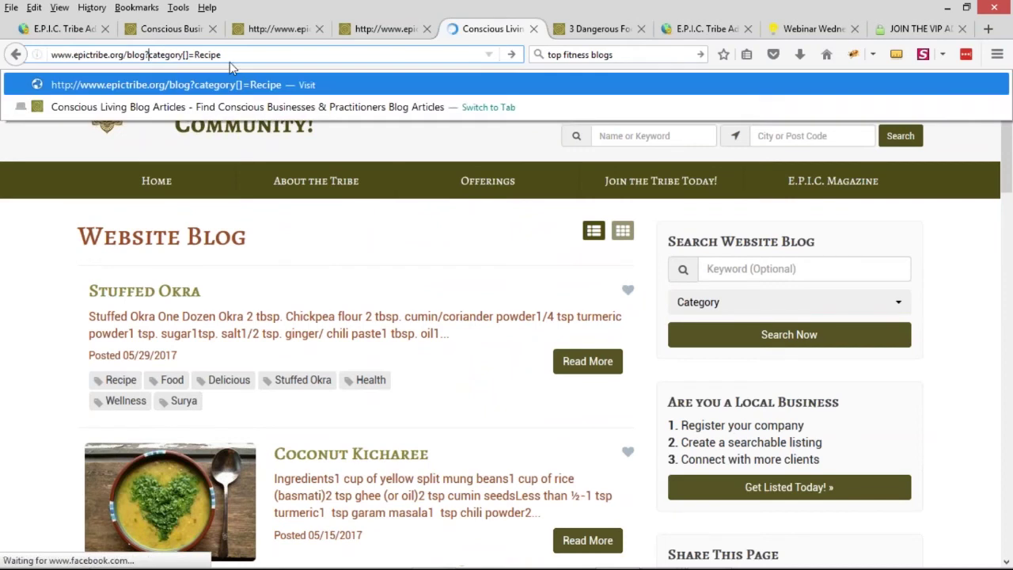
click(253, 83)
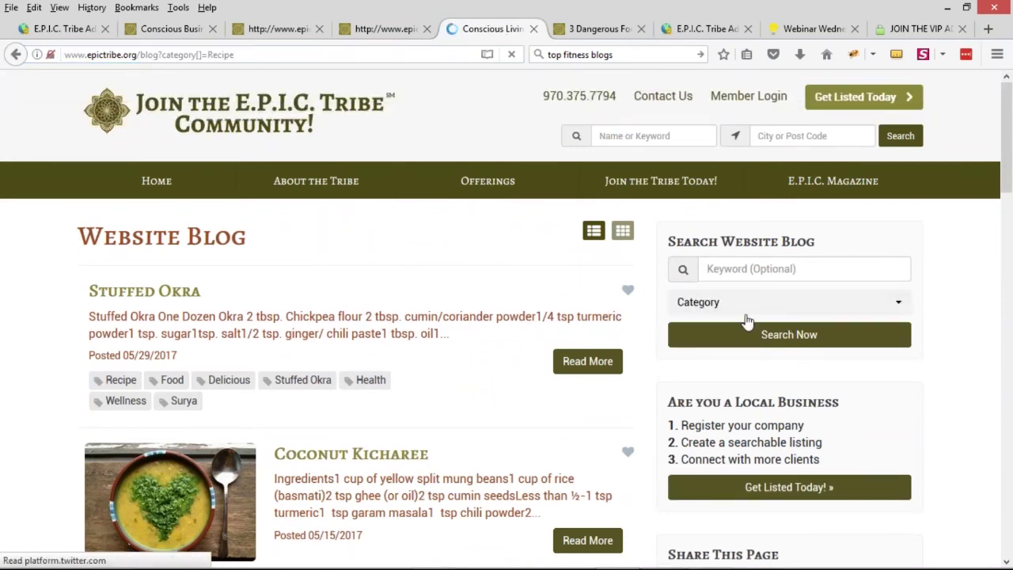
Step: Select the /blog?category[]=Recipe part of the page address
drag(141, 53, 249, 53)
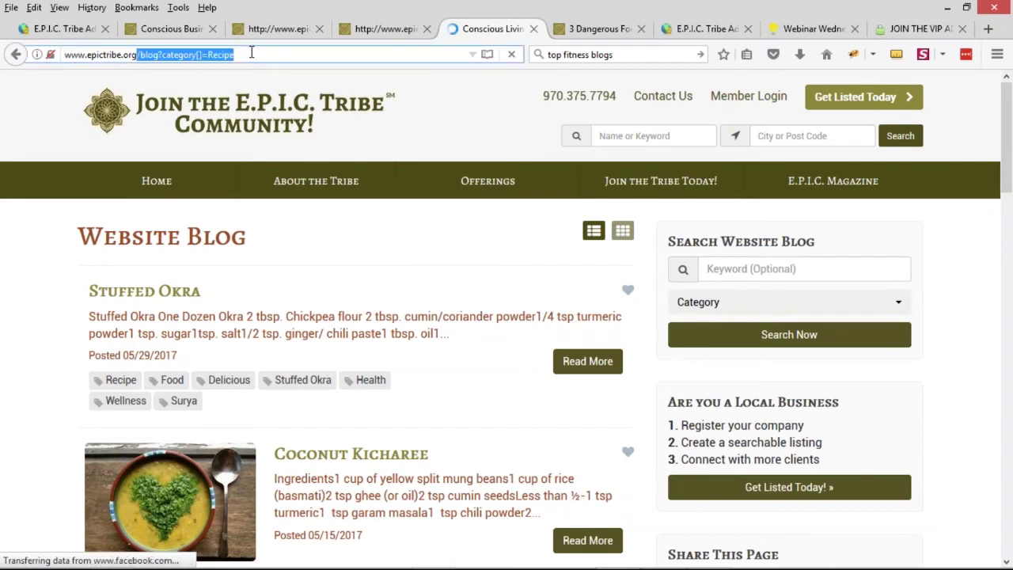
click(197, 58)
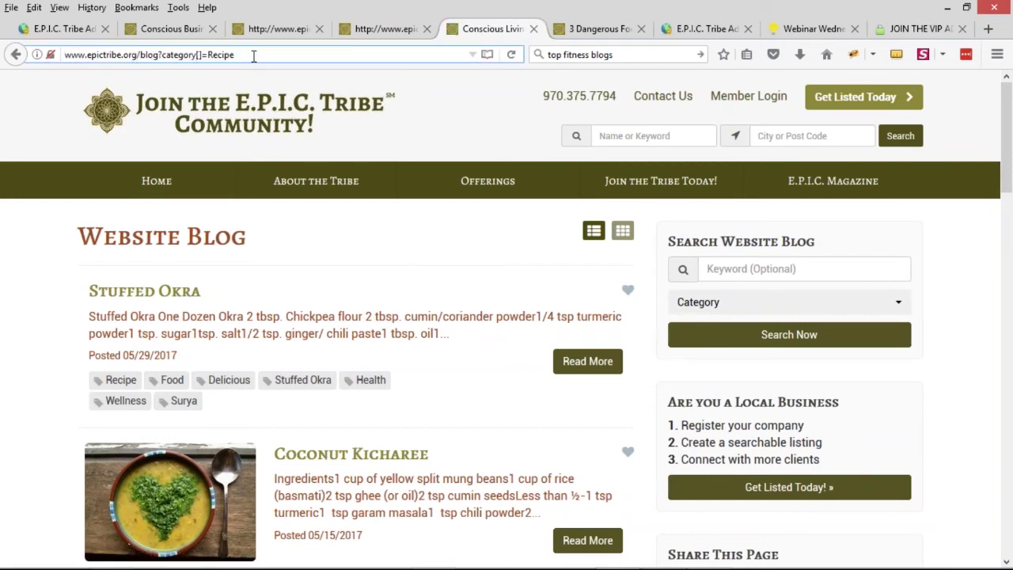
drag(253, 55, 137, 54)
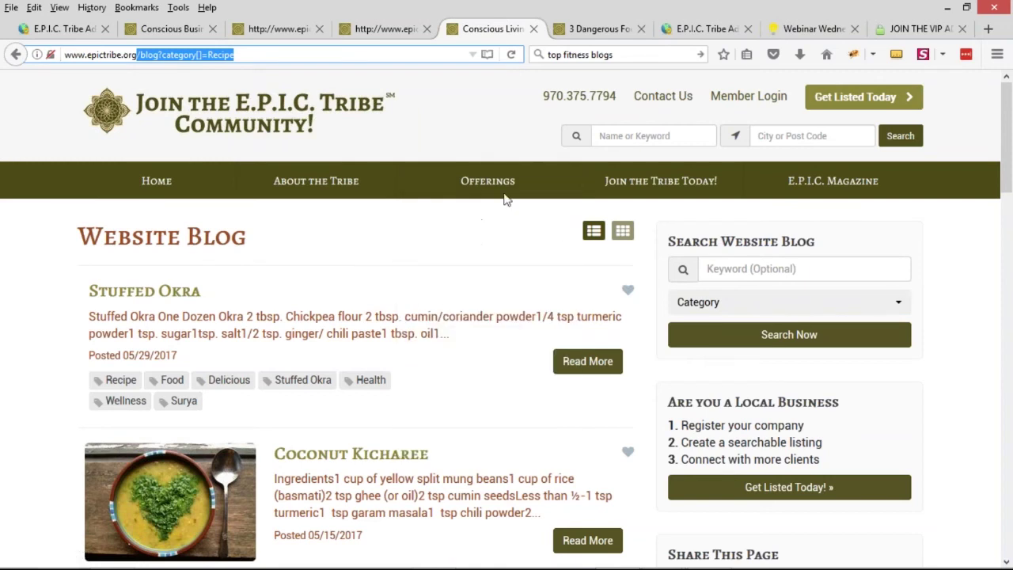
Step: Open the Recipes page under Offerings and look over its Newest Recipes section and View All link
mouse_move(499, 186)
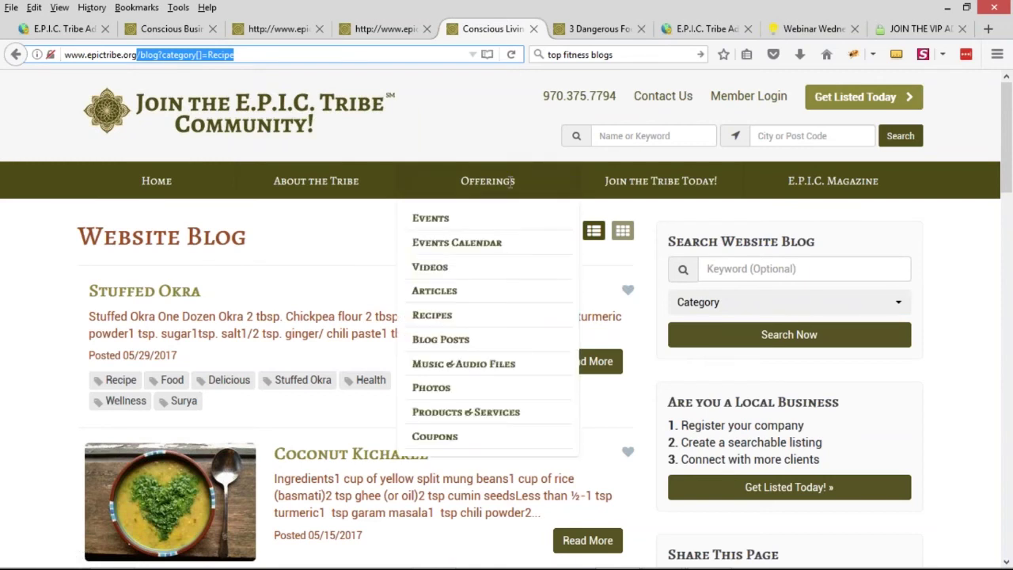
click(434, 319)
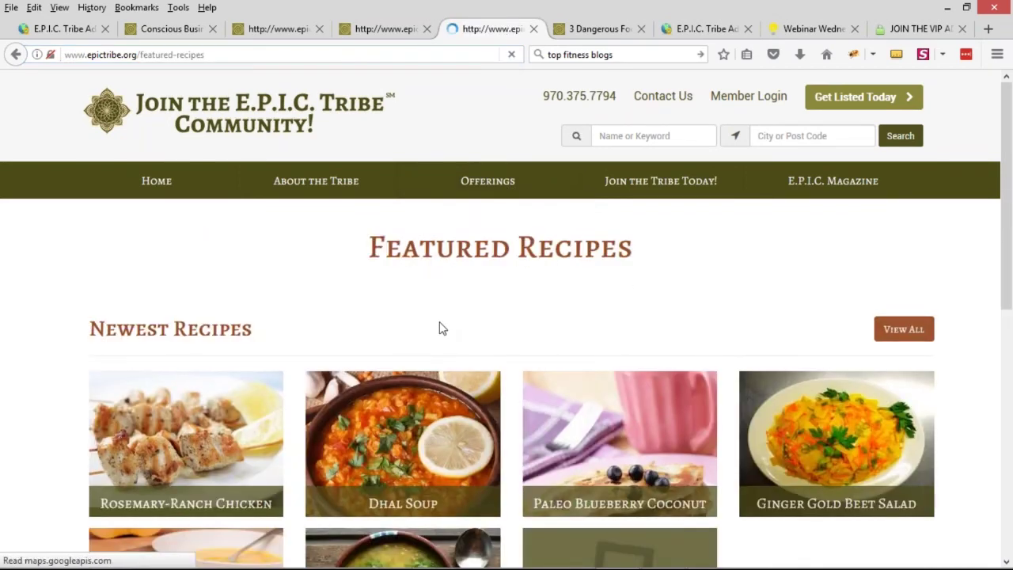
scroll(441, 331, down, 1)
scroll(441, 331, down, 2)
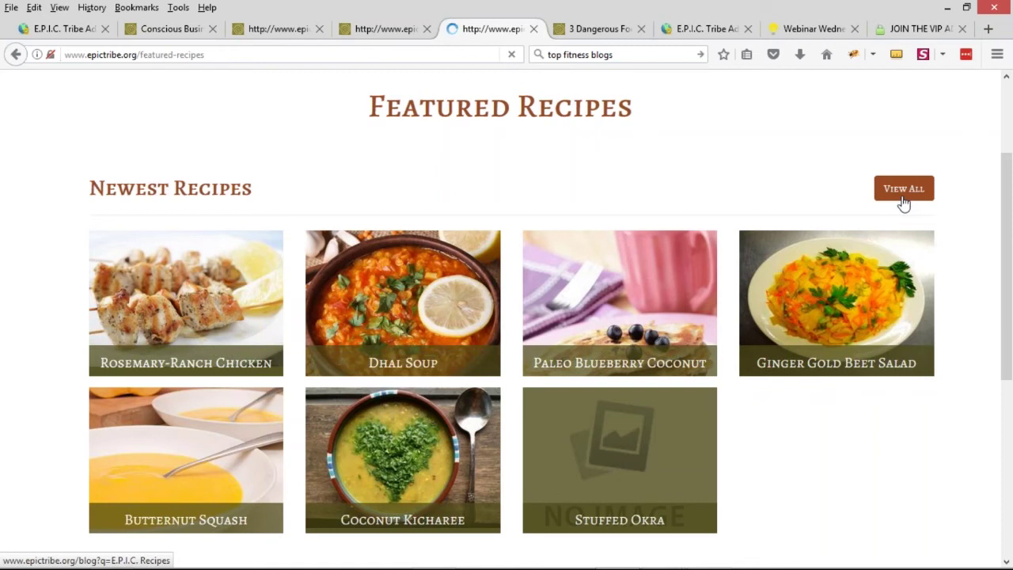
Step: Replace the page address with /blog?category[]=Recipe, without the domain, and select the whole path
click(139, 55)
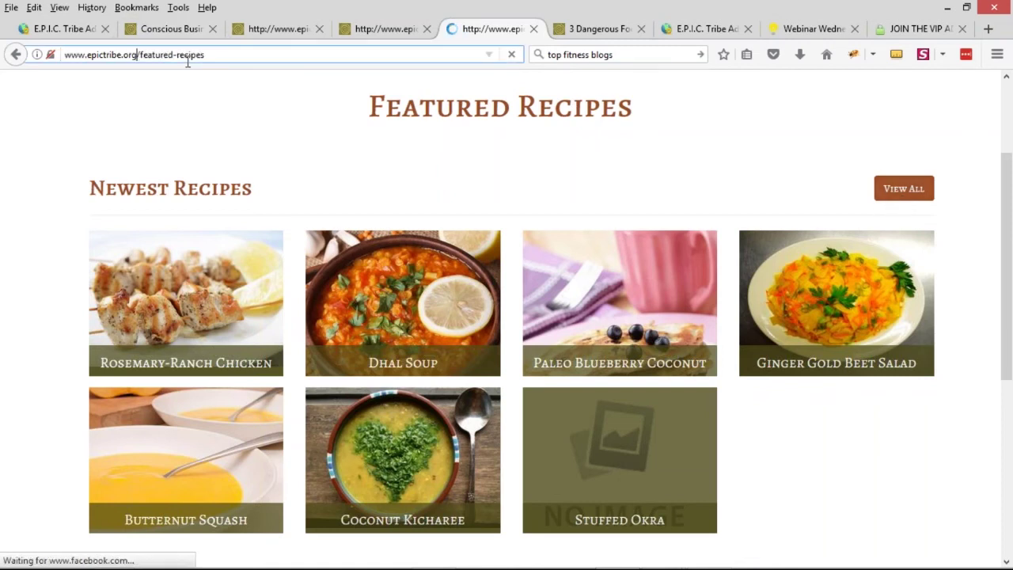
text(www.epictribe.org/blog?category[]=Recipe)
key(BackSpace)
drag(123, 55, 50, 54)
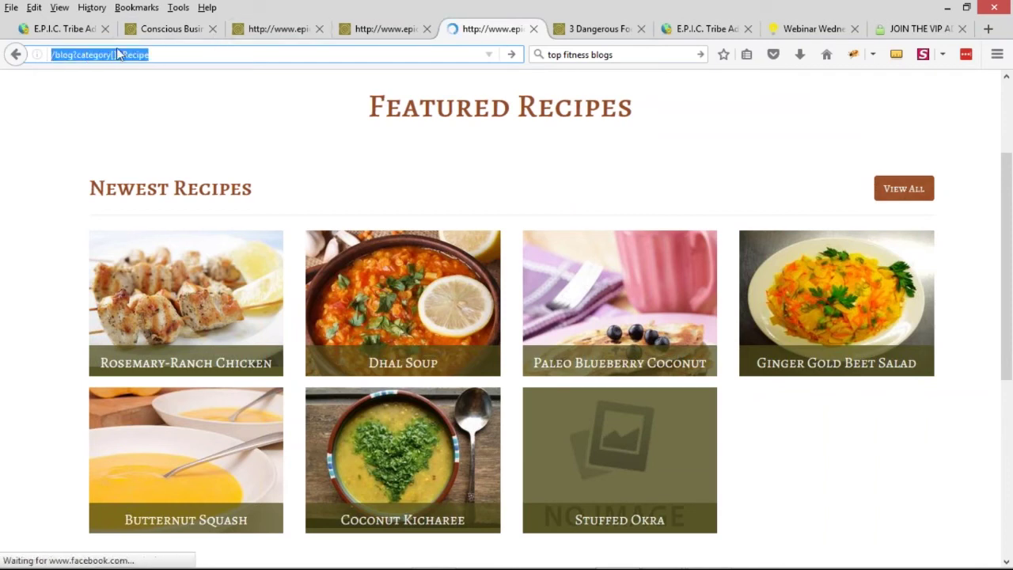
drag(150, 54, 38, 55)
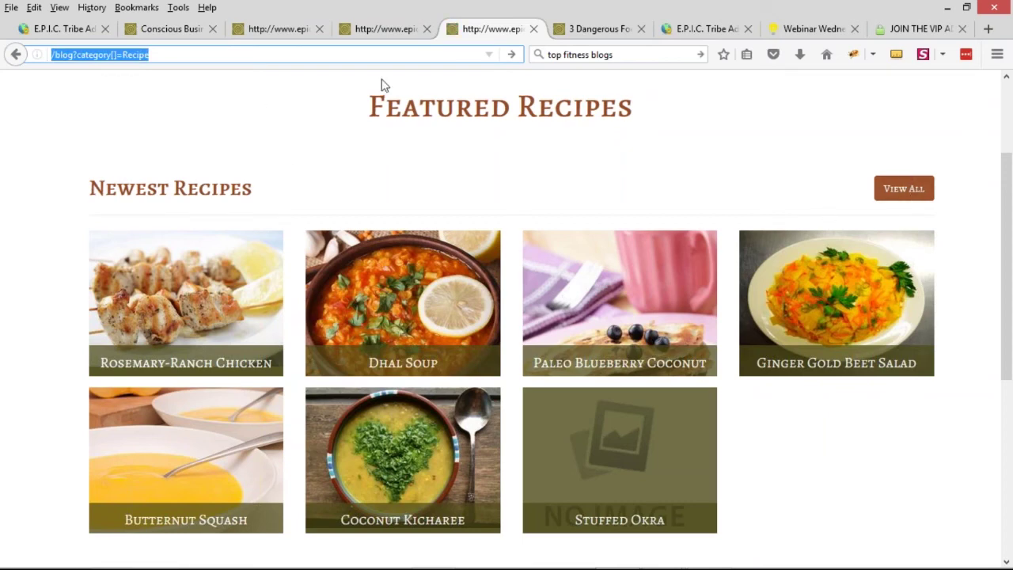
Step: Visit the website from the admin dashboard, close the Featured Blog Posts page and bring up the Featured Recipes page with the admin bar
click(60, 29)
click(865, 85)
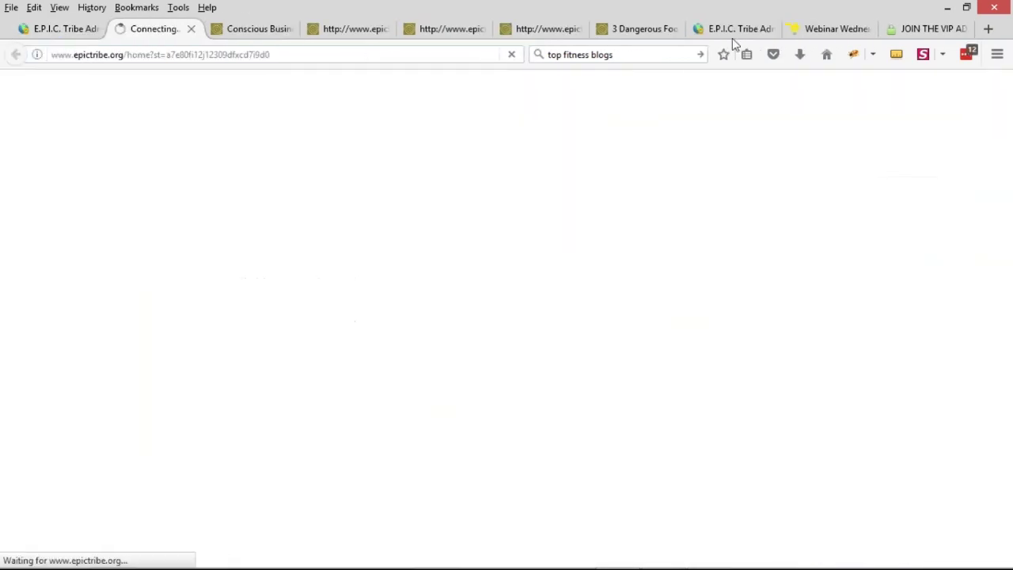
click(369, 30)
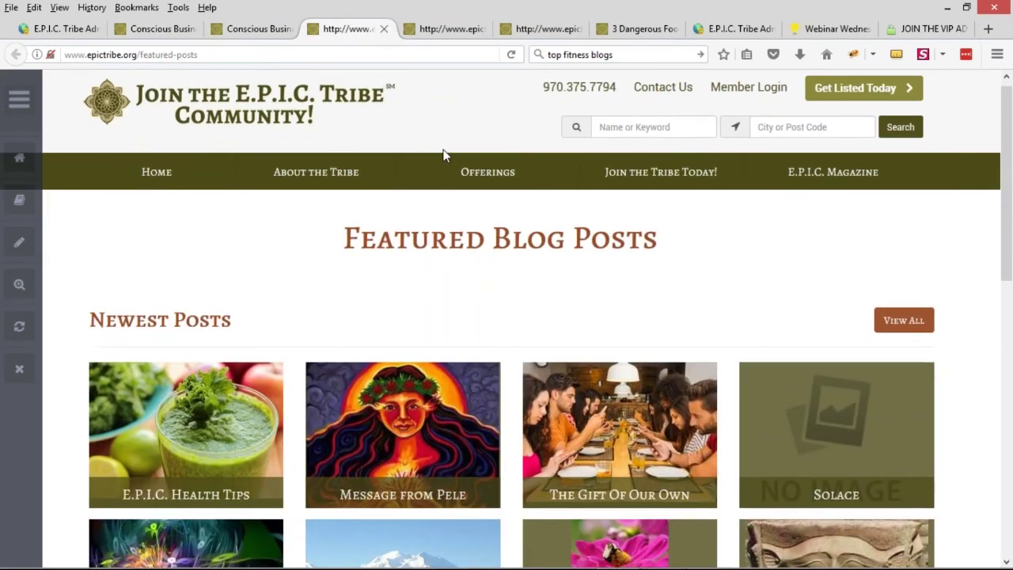
middle_click(350, 30)
scroll(535, 214, up, 2)
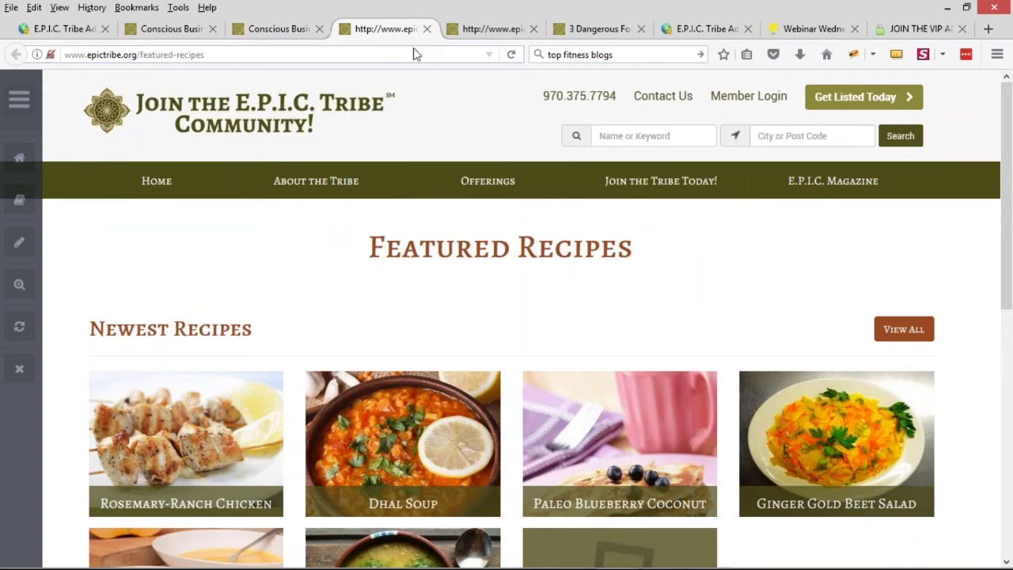
Step: Inspect the title tag in the Featured Recipes page source and return to the page
key(ctrl+u)
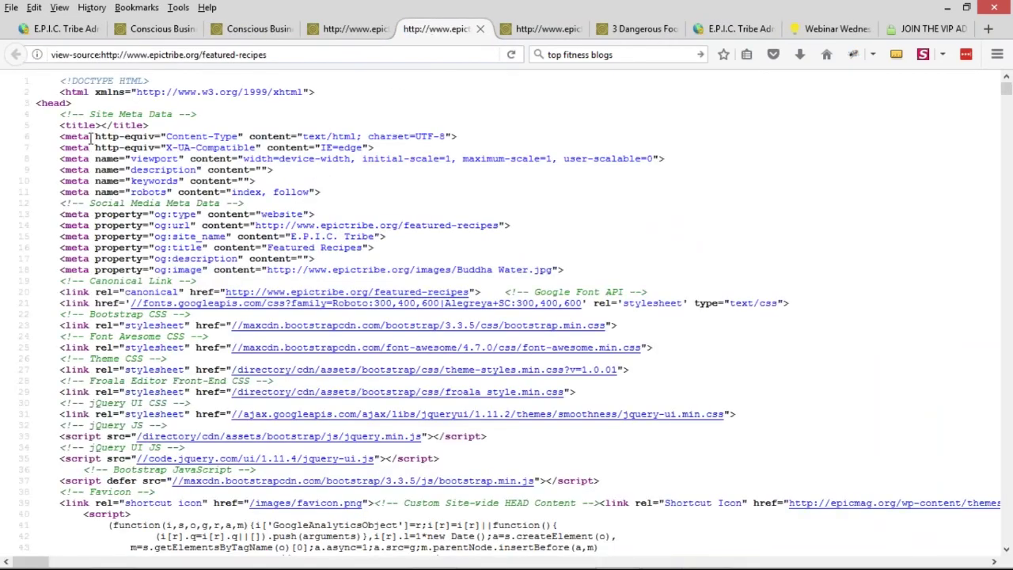
drag(62, 125, 135, 128)
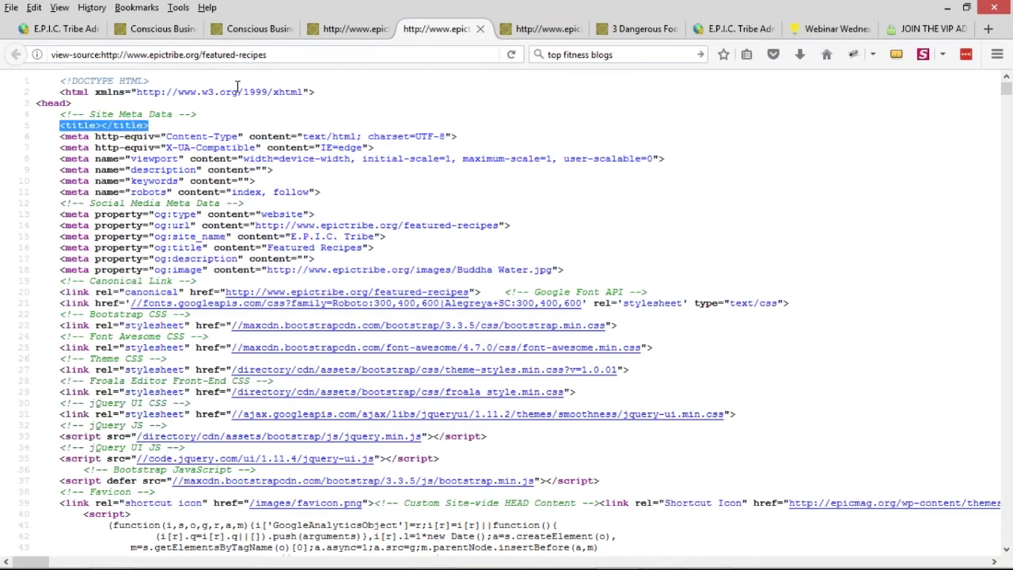
click(339, 38)
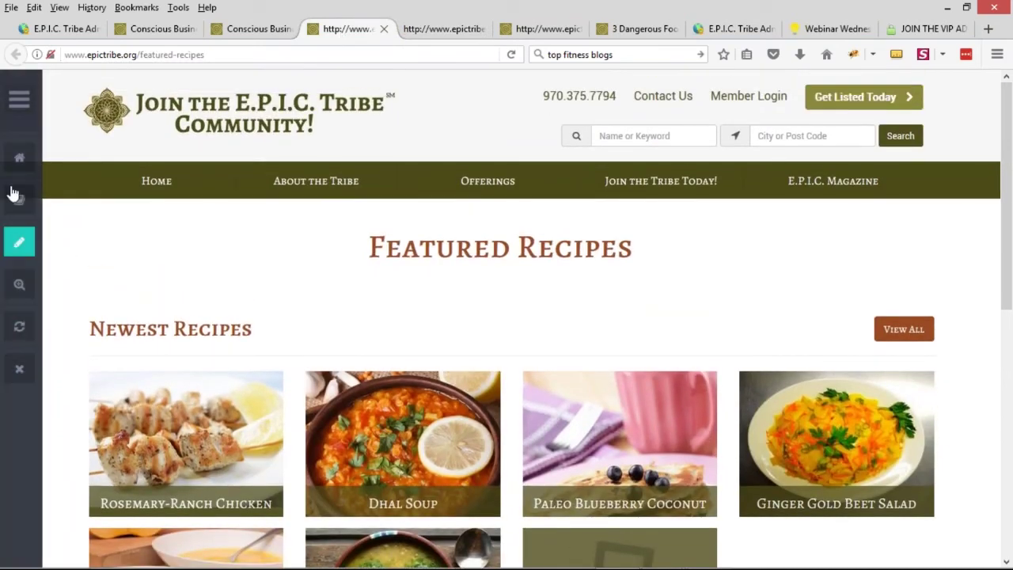
Step: Open the Featured Recipes page in the static page editor and show the widgets on the live page
click(19, 101)
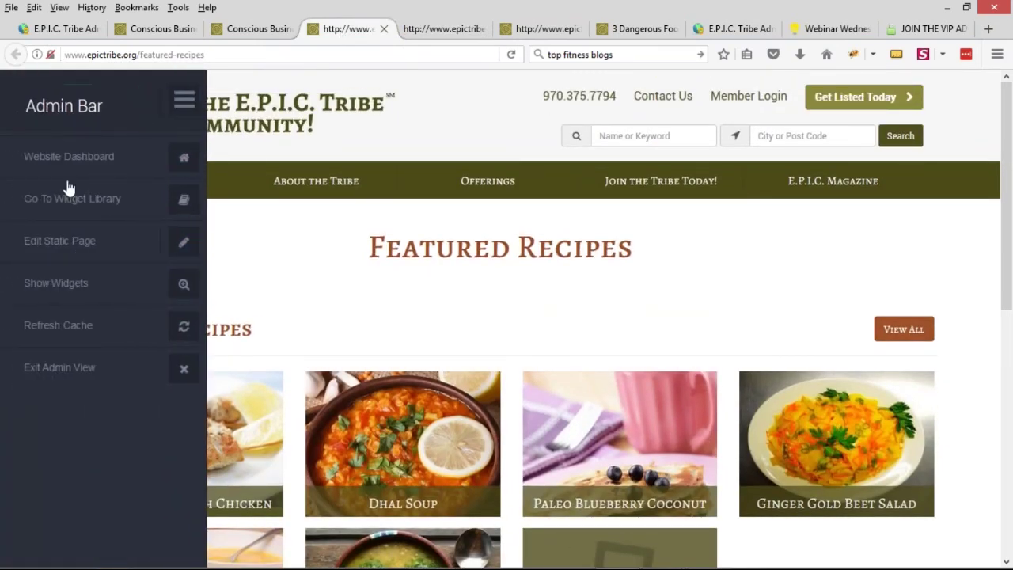
click(49, 247)
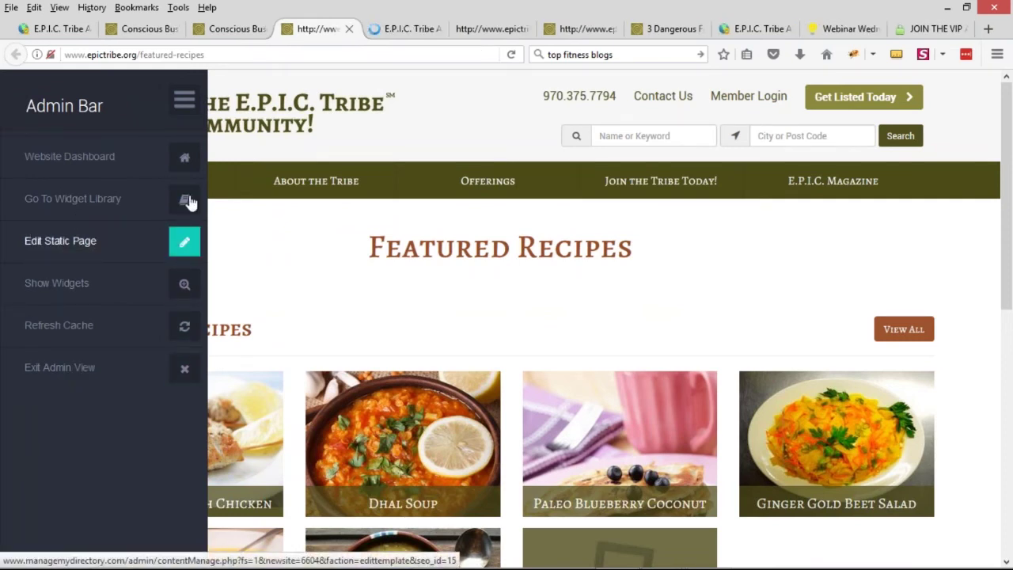
click(71, 285)
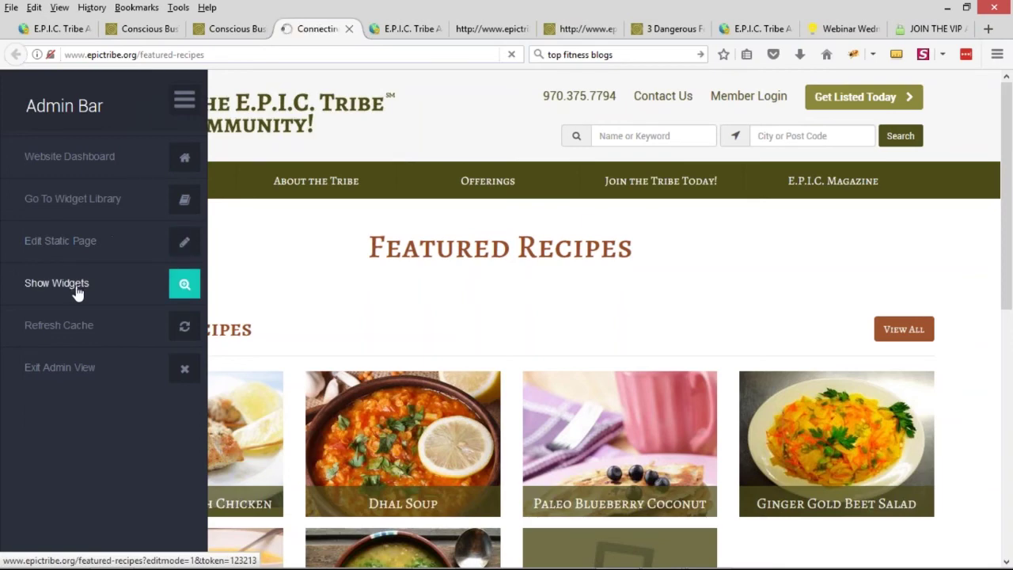
Step: Find the Recent Recipes widget on the Featured Recipes page and open it for editing in the widget manager
scroll(509, 335, down, 5)
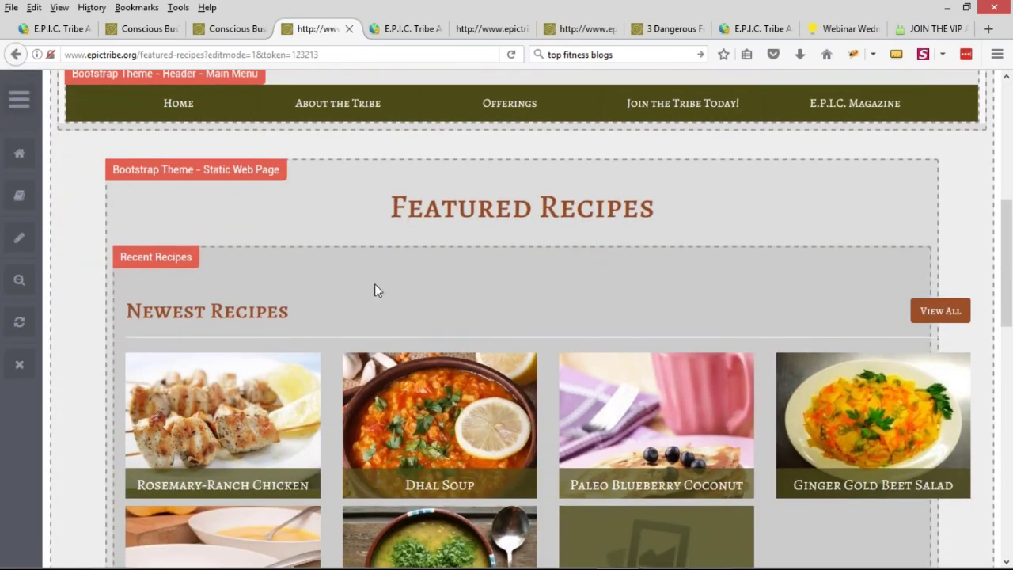
middle_click(174, 265)
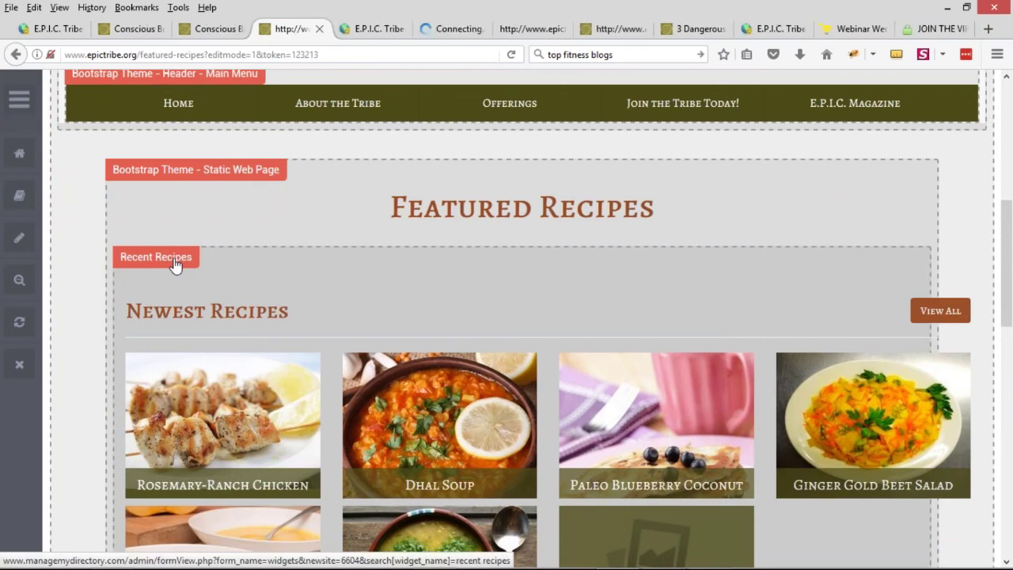
click(443, 32)
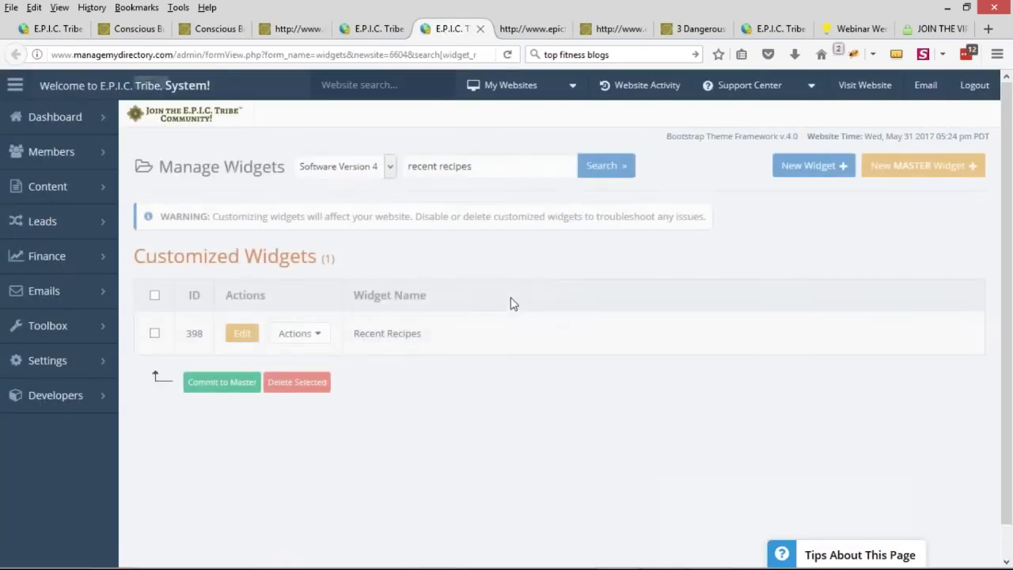
click(242, 333)
Step: Check the Featured Recipes page and its editor, and read through the Recent Recipes widget's HTML code to its end
click(377, 30)
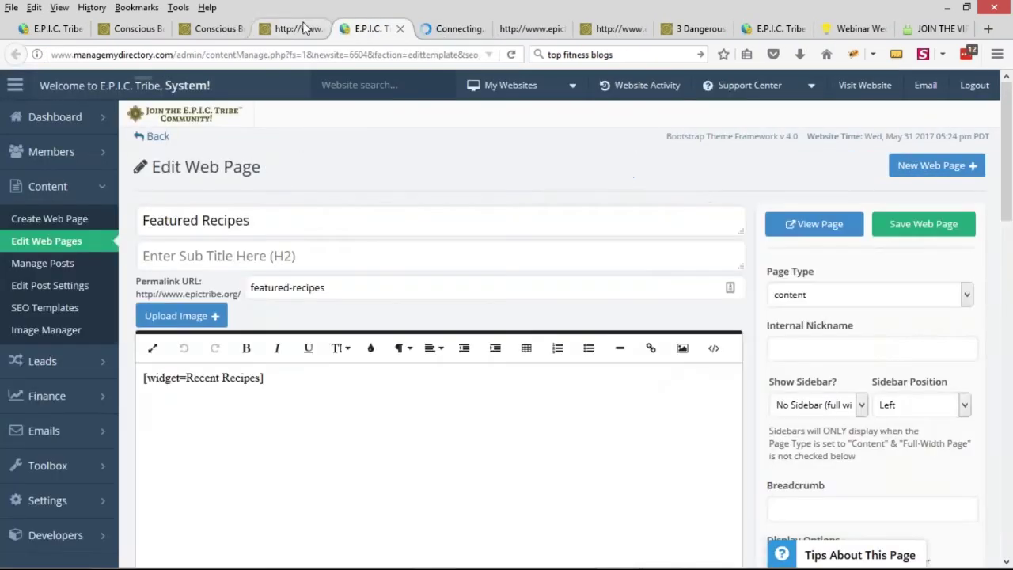
click(291, 29)
scroll(918, 232, down, 2)
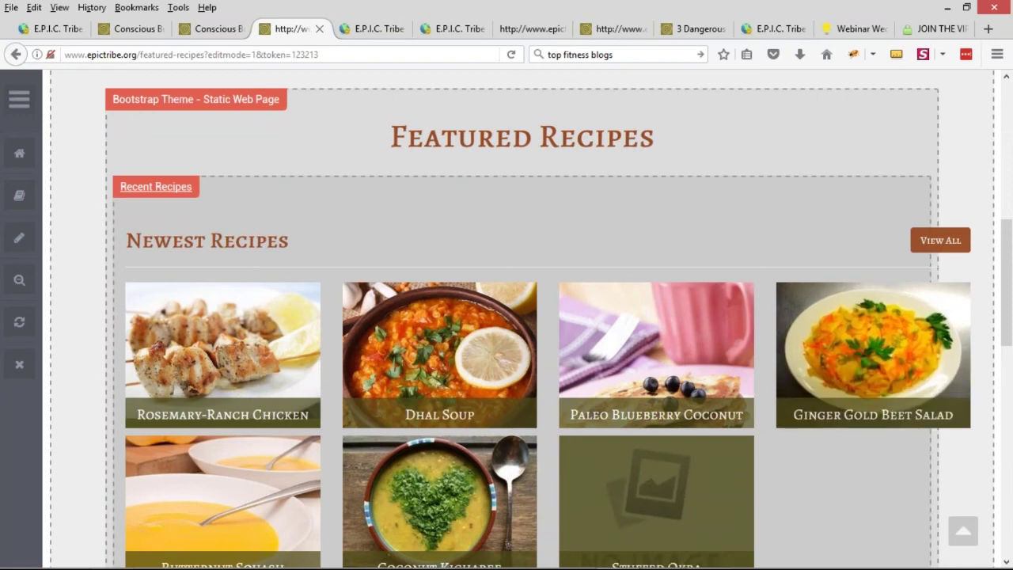
click(156, 186)
click(451, 30)
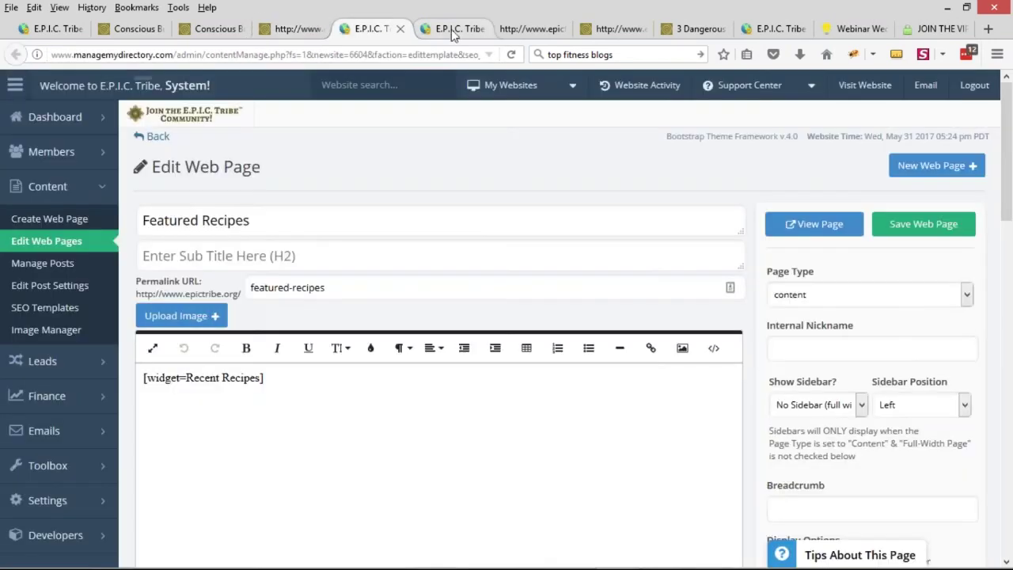
scroll(507, 266, down, 4)
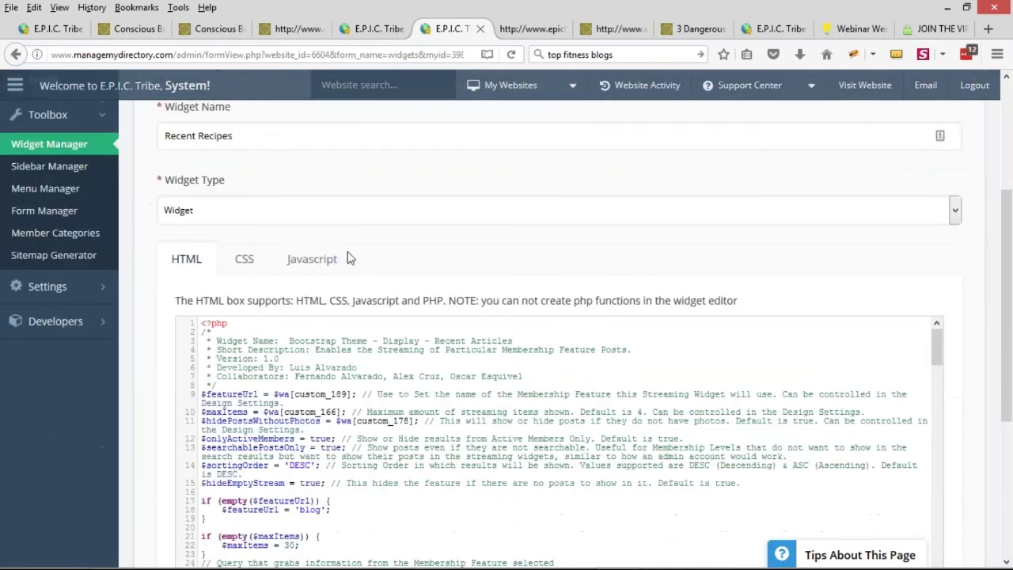
scroll(419, 356, down, 15)
scroll(424, 265, down, 8)
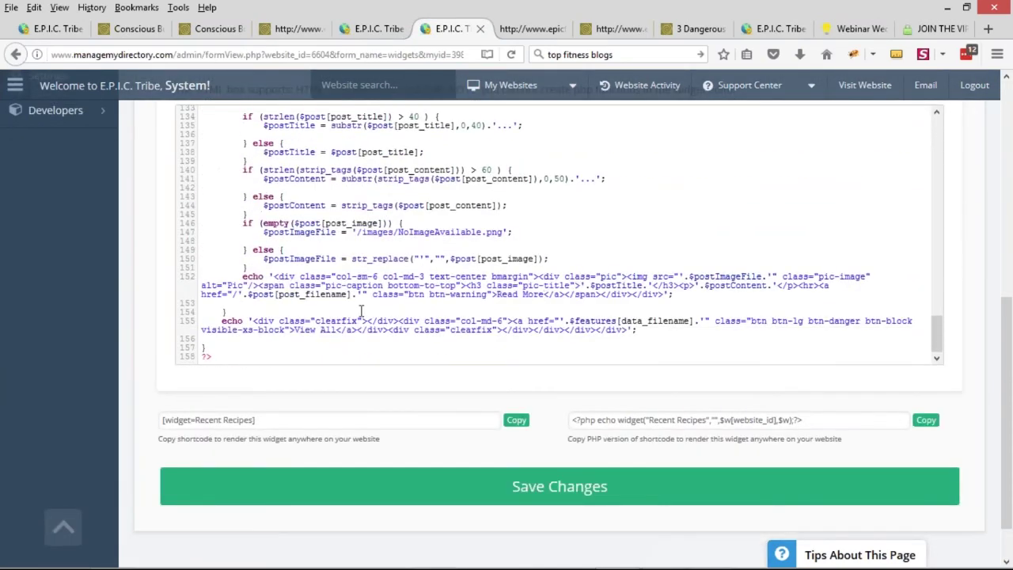
Step: Search the Recent Recipes widget's code for "view all" and set that link's href on line 155 to /blog?category[]=Recipe
click(293, 28)
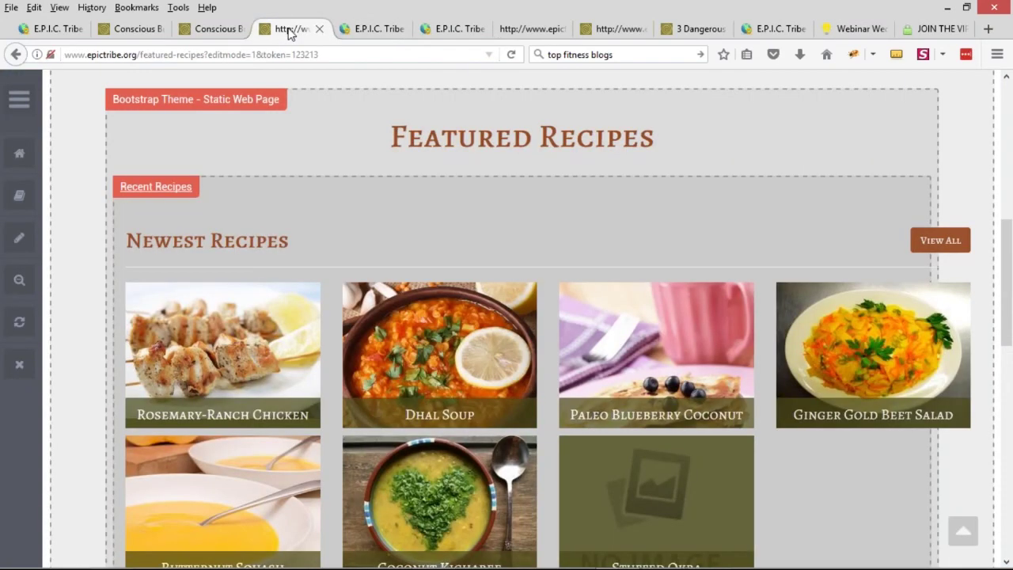
click(374, 28)
click(438, 28)
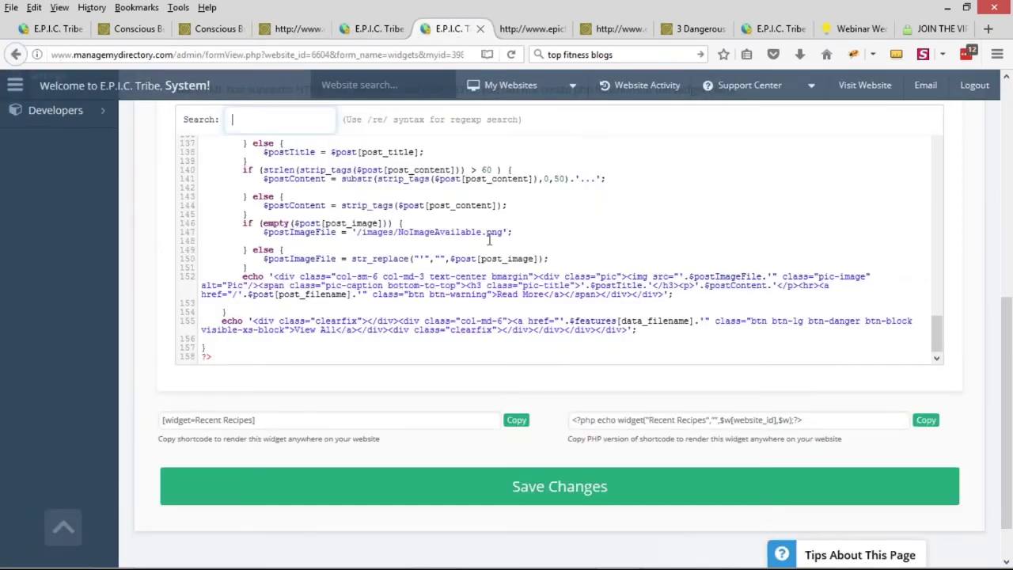
text(view all)
key(Return)
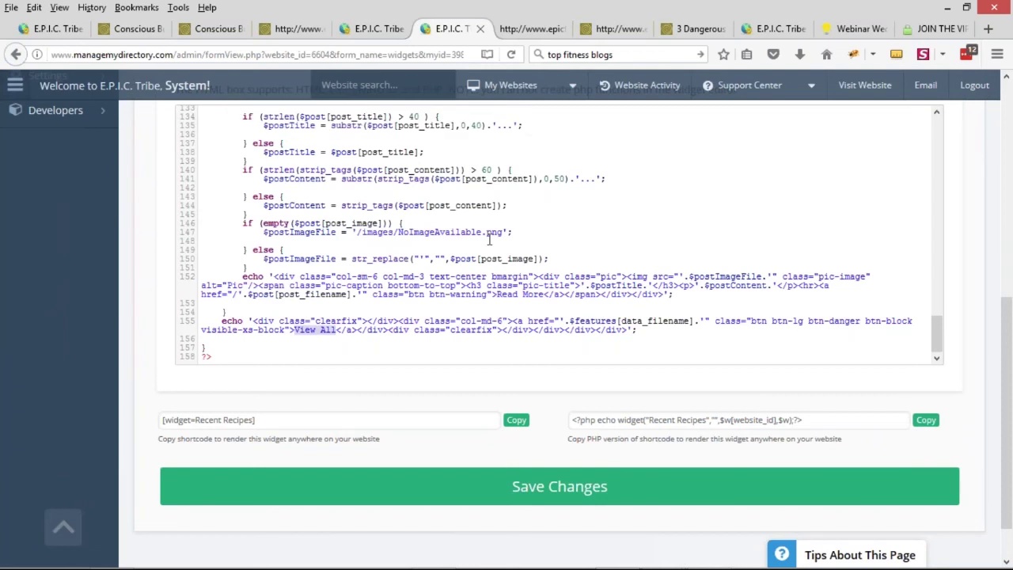
drag(294, 330, 335, 333)
drag(559, 320, 705, 321)
text(/blog?category[]=Recipe)
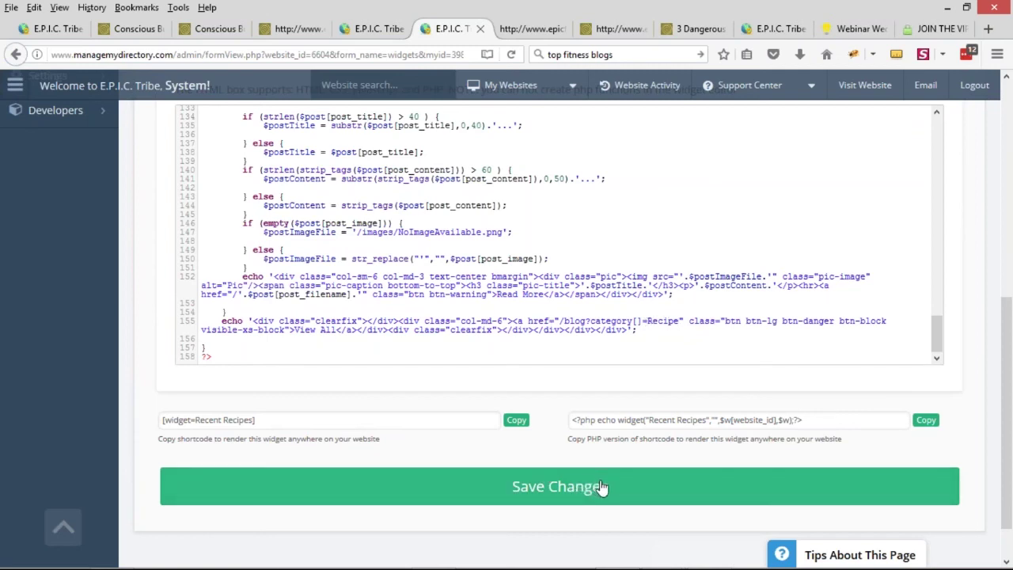
click(649, 322)
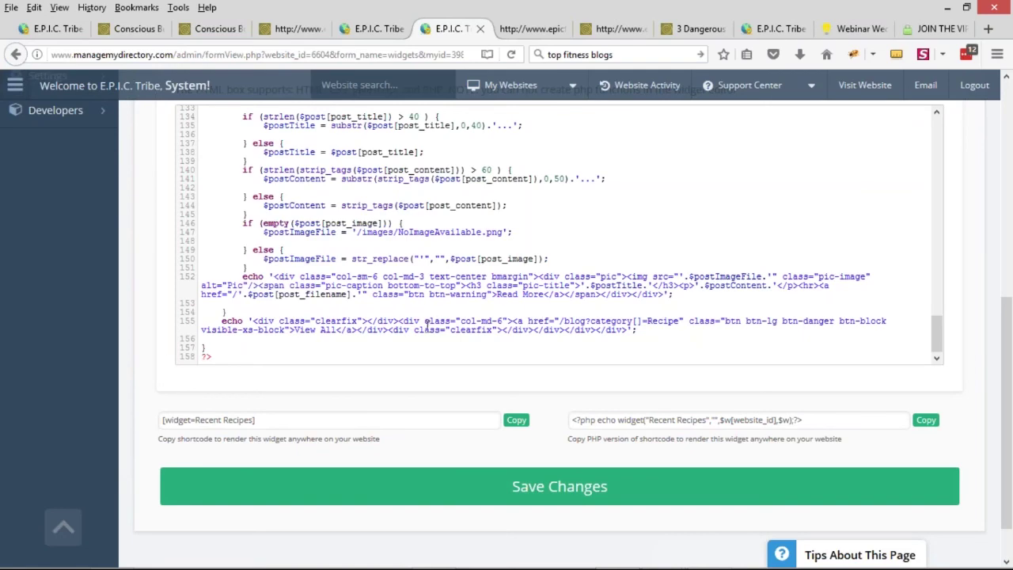
Step: Set the href of the View All link beside the Newest Recipes heading on line 125 to /blog?category[]=Recipe and save the widget
scroll(129, 327, up, 2)
scroll(402, 377, up, 5)
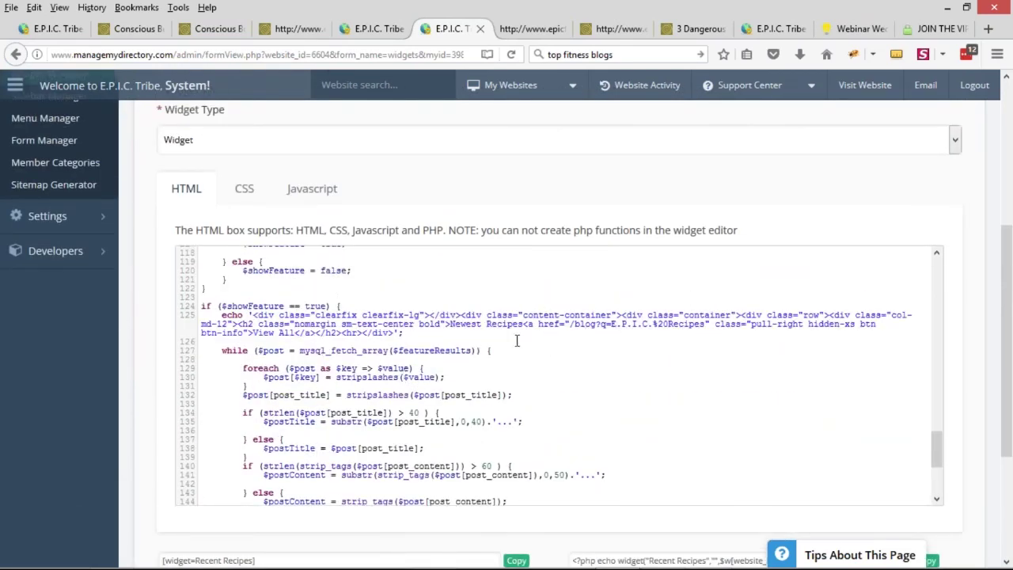
drag(254, 332, 297, 333)
drag(570, 324, 705, 322)
text(/blog?category=Recipe)
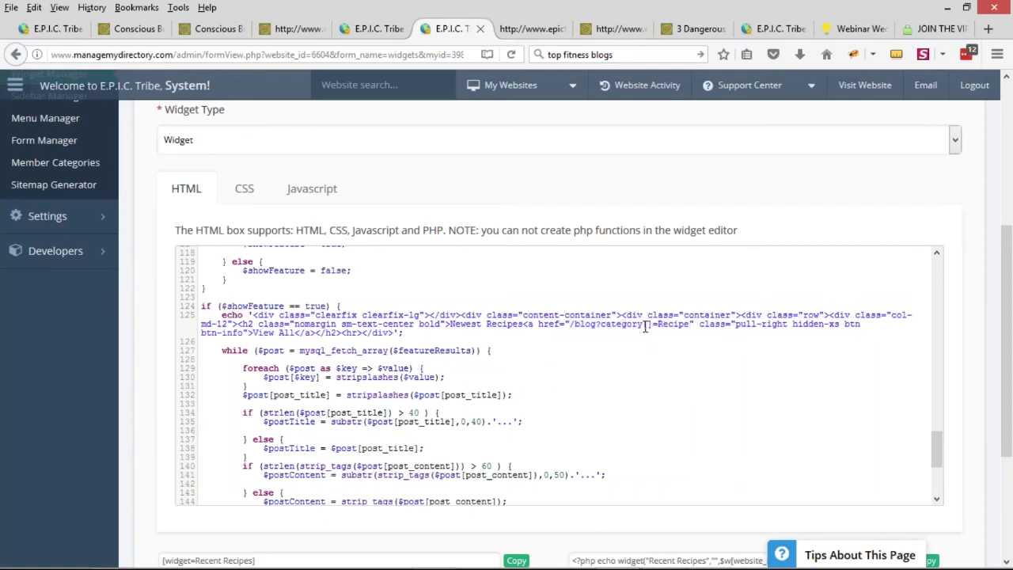
key(ctrl+s)
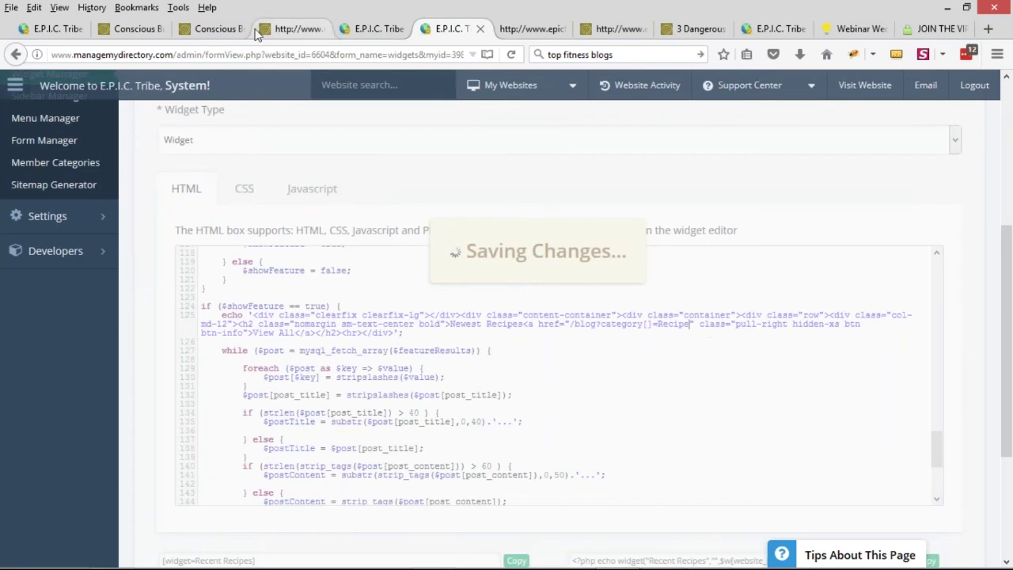
Step: Hide the widget markers on the Featured Recipes page, open its View All link in a new tab and look through the listed posts
click(293, 29)
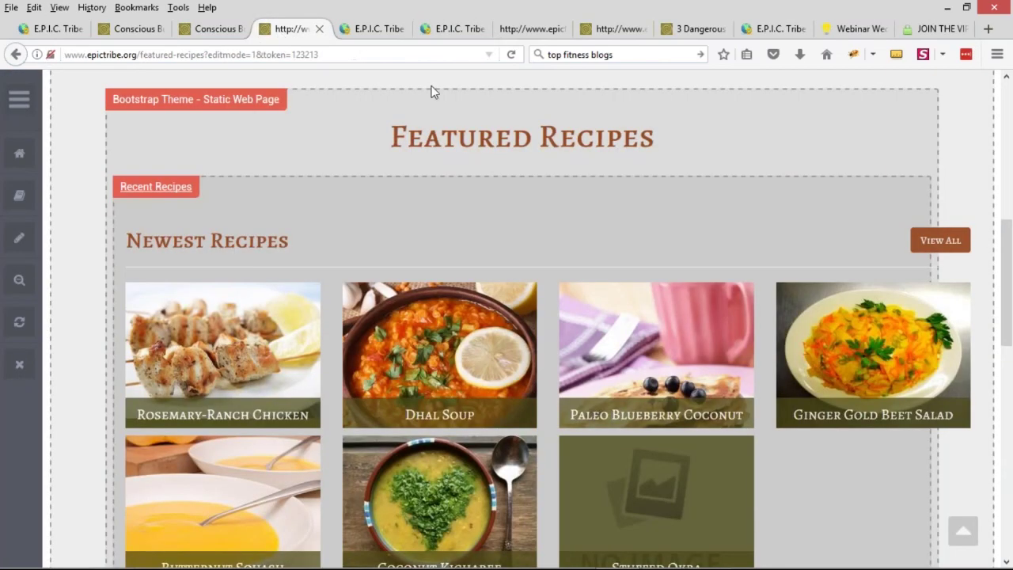
click(19, 280)
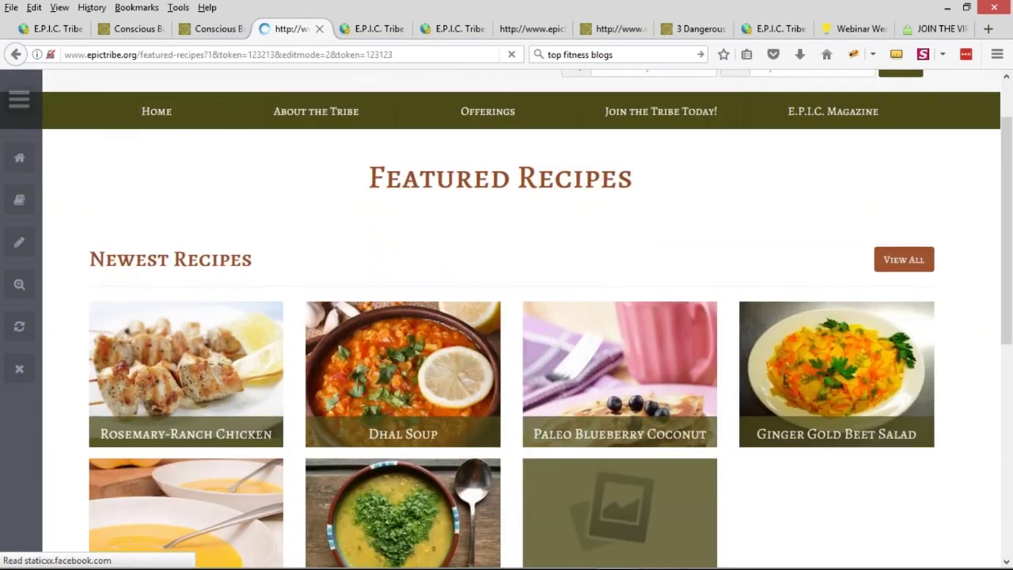
middle_click(900, 259)
click(353, 28)
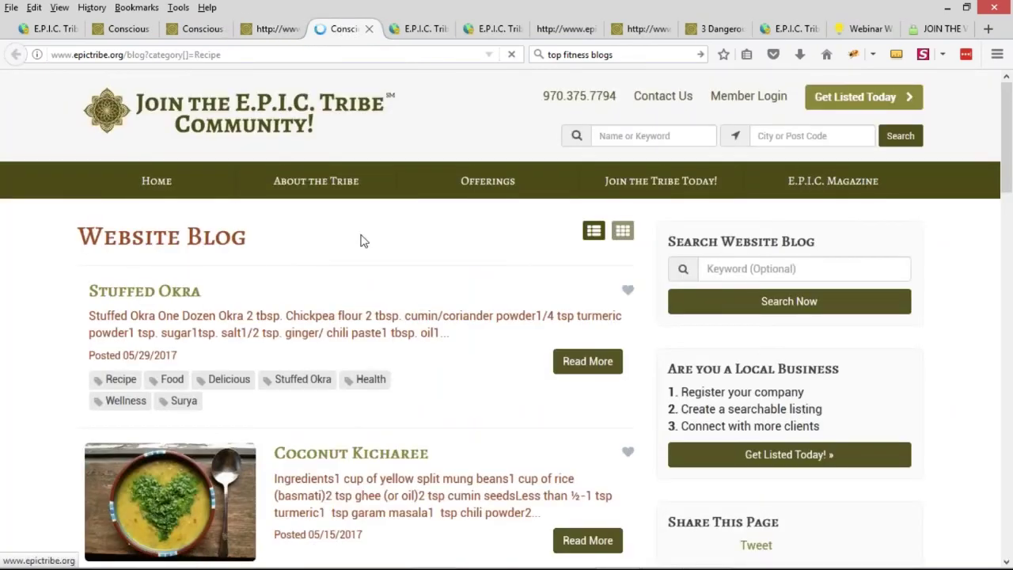
scroll(361, 237, down, 2)
scroll(333, 238, down, 10)
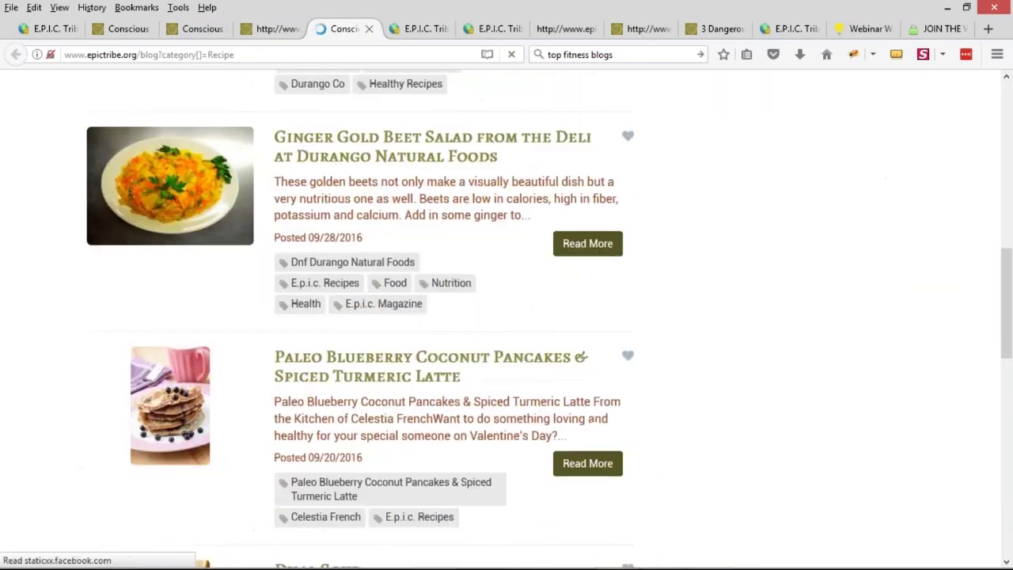
Step: Look through the rest of the Recipe-filtered blog listing to its end and return to its beginning
scroll(272, 287, down, 4)
scroll(271, 287, up, 1)
scroll(199, 296, down, 1)
scroll(341, 279, up, 1)
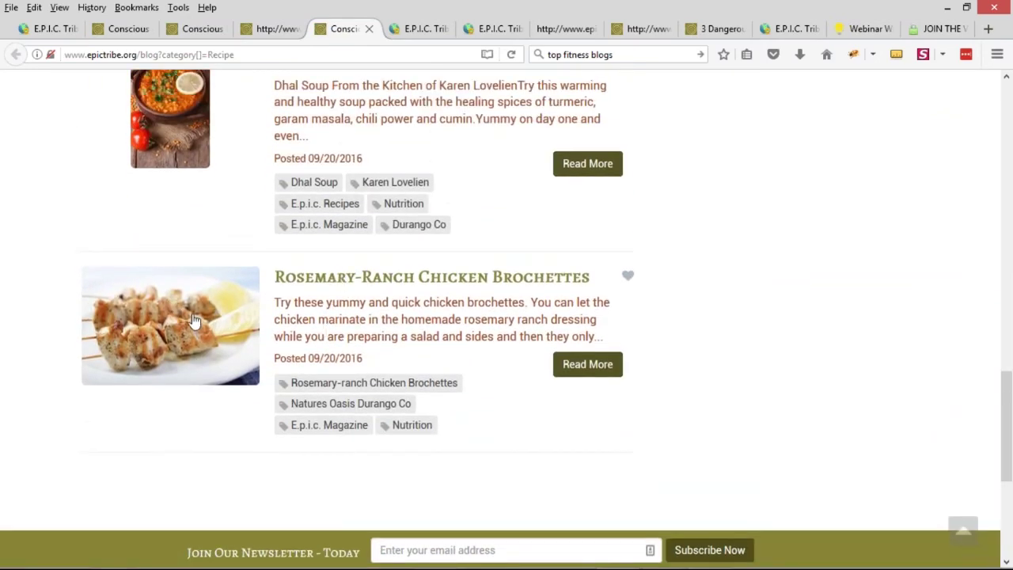
scroll(122, 340, up, 10)
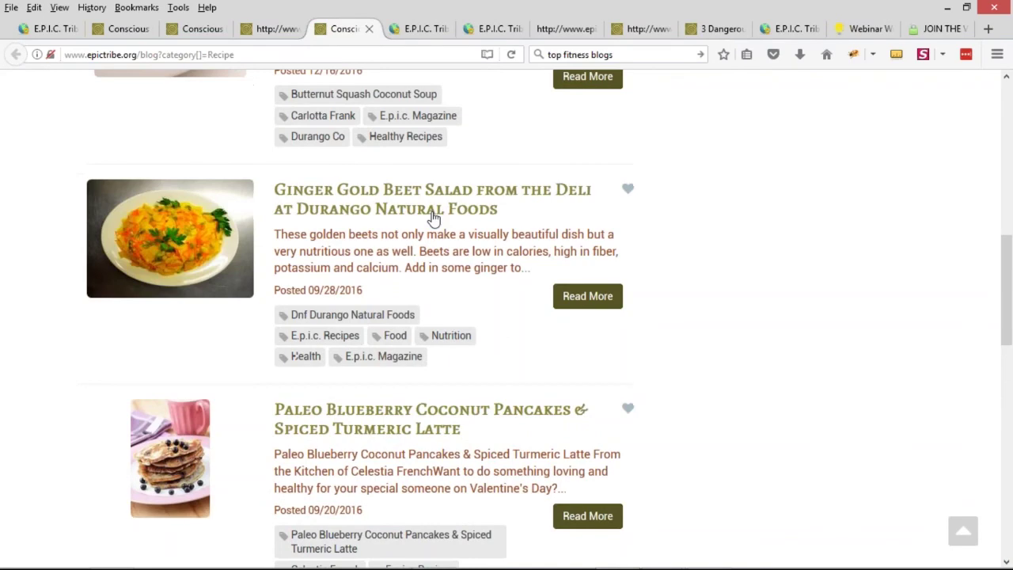
scroll(390, 336, up, 5)
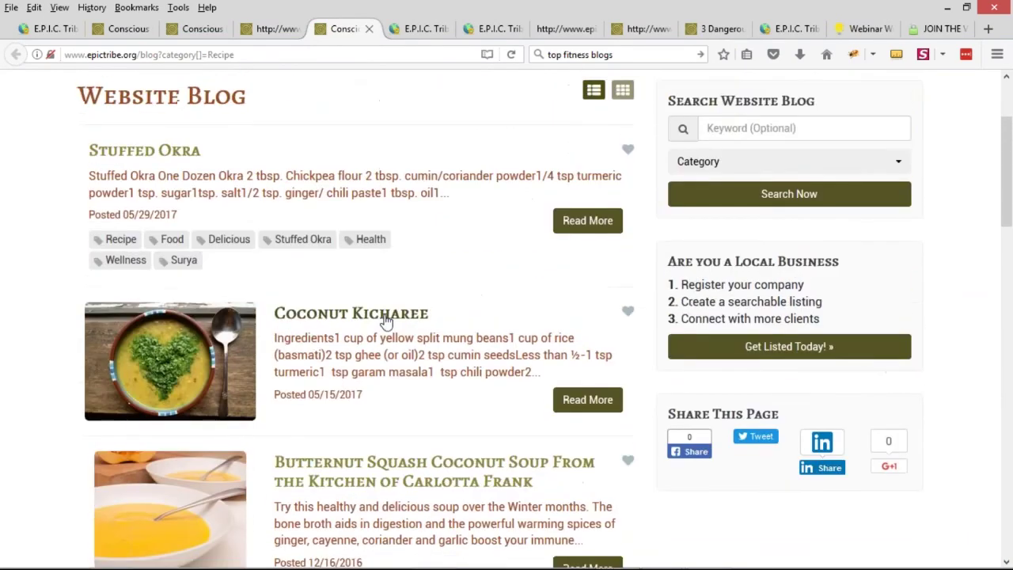
scroll(390, 336, up, 1)
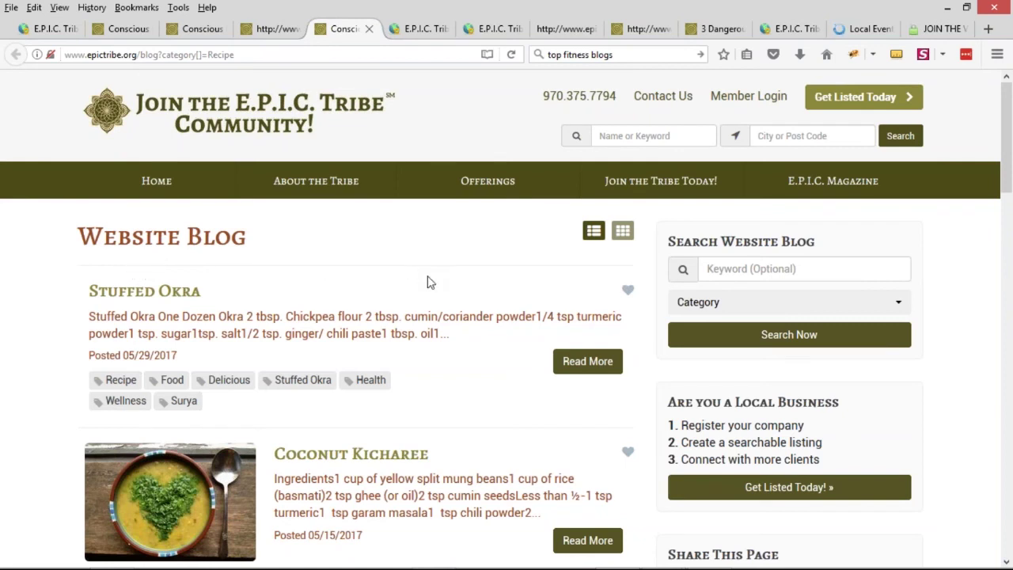
Step: Open marketplace.brilliantdirectories.com in place of the widget editor and look through its Hire a Developer listings
click(417, 31)
click(473, 32)
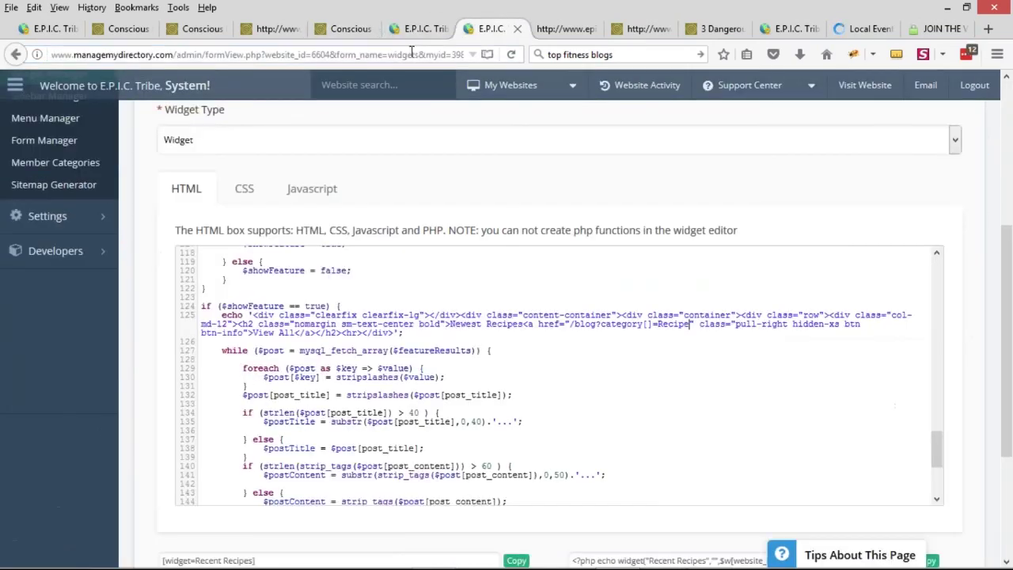
text(marketplace.brilliantdirectories.com)
key(Return)
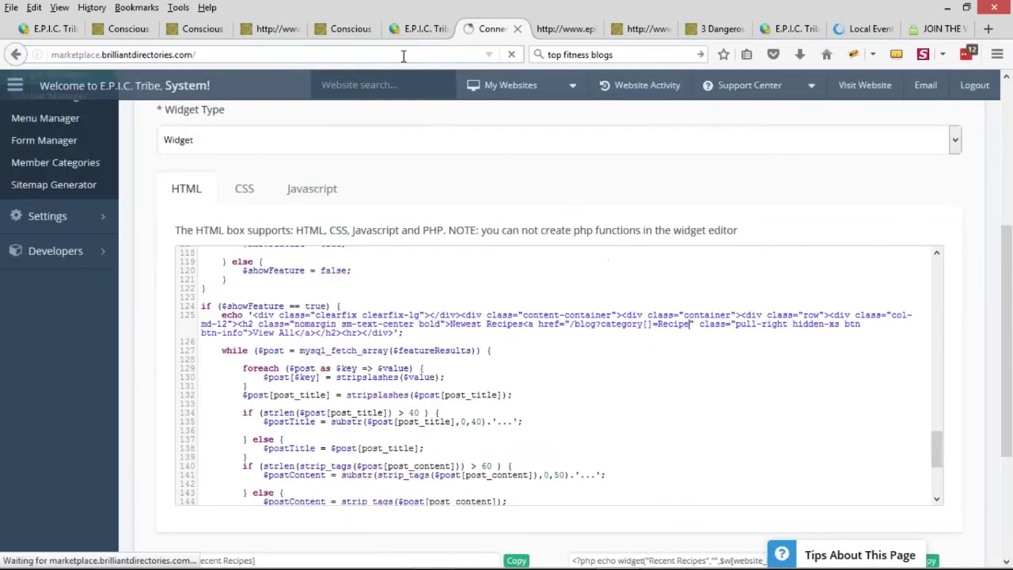
click(162, 54)
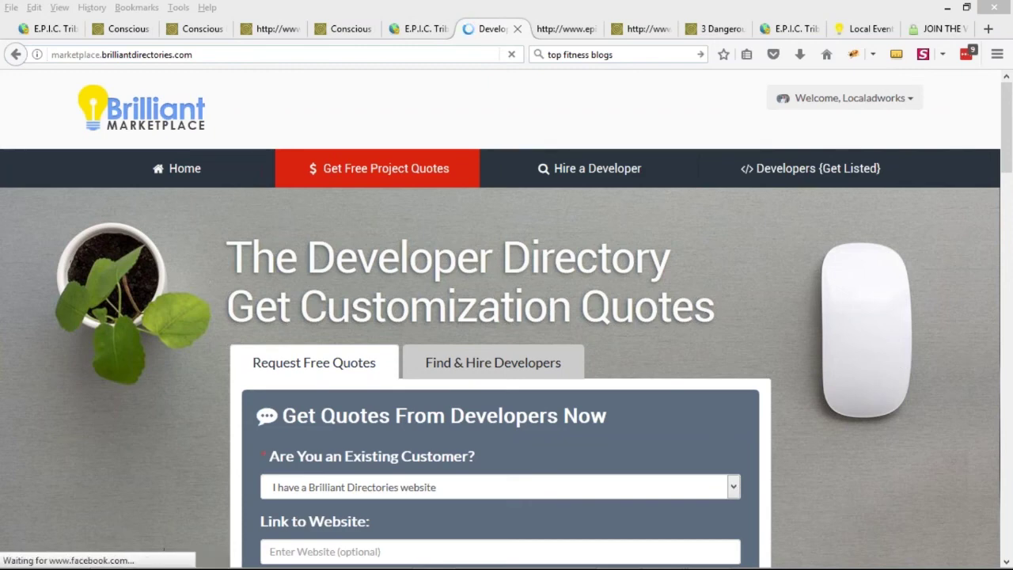
click(595, 166)
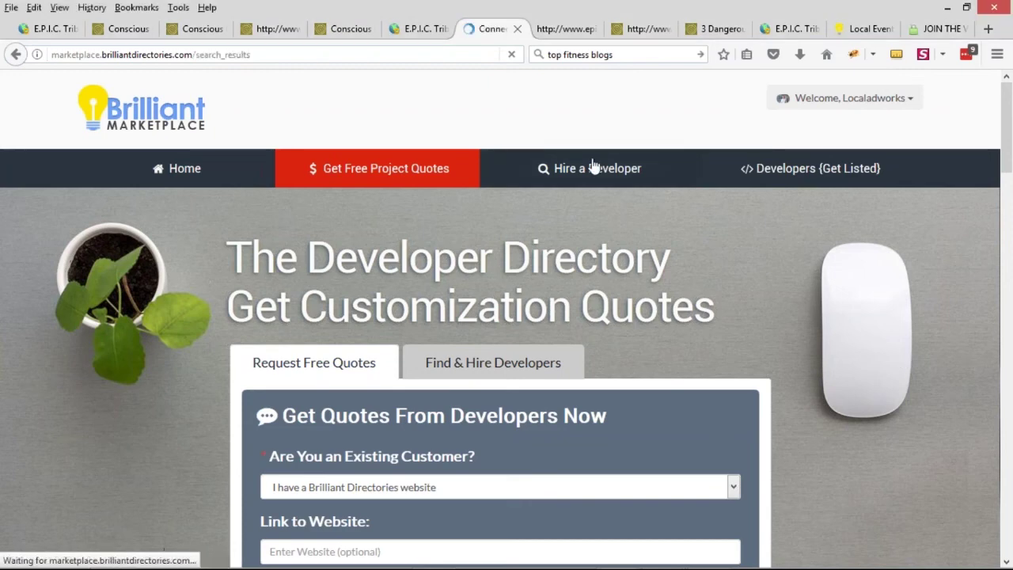
scroll(694, 226, down, 5)
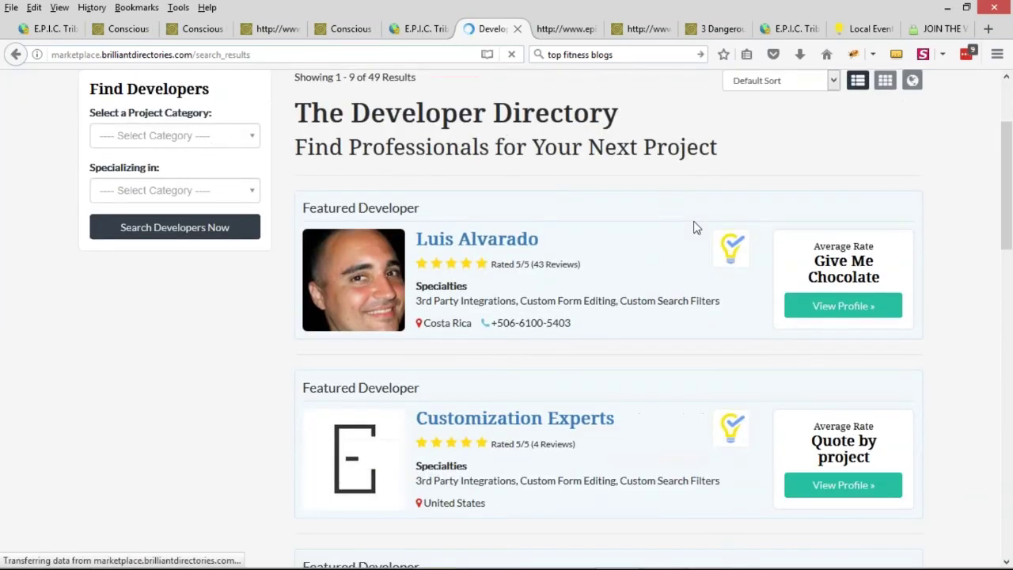
scroll(582, 267, down, 4)
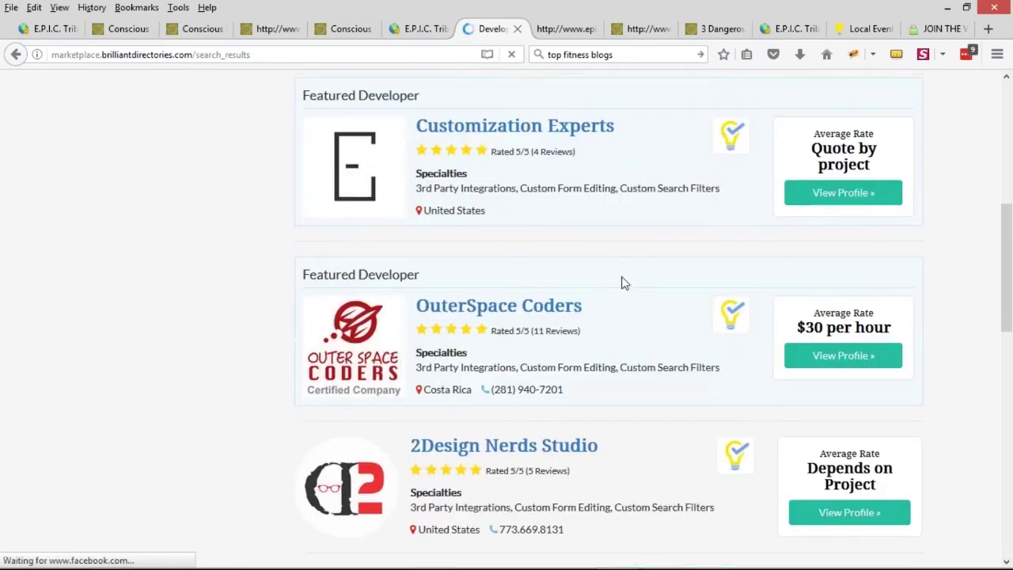
scroll(623, 283, up, 1)
scroll(623, 283, up, 4)
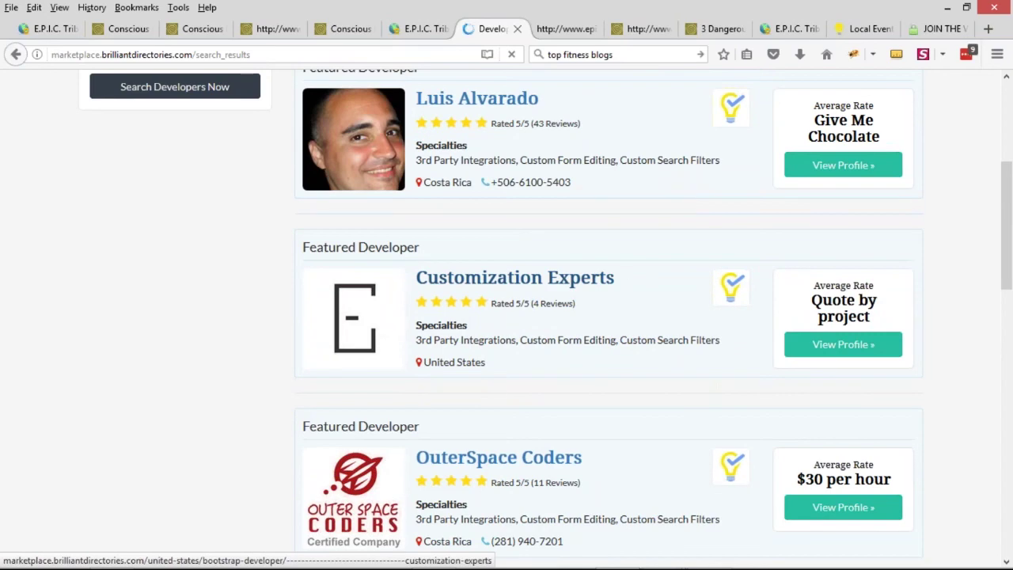
scroll(622, 283, up, 4)
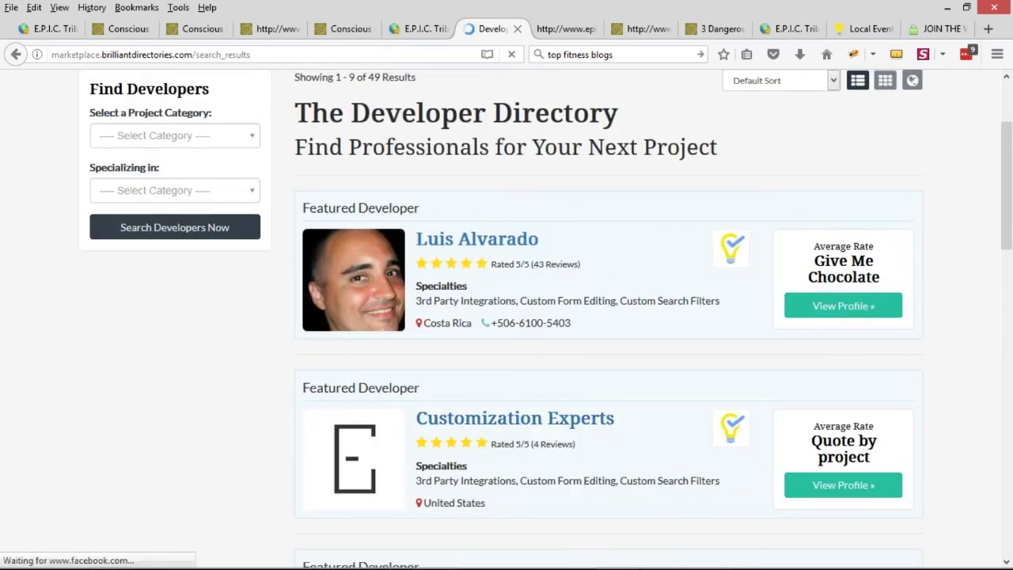
scroll(546, 319, up, 2)
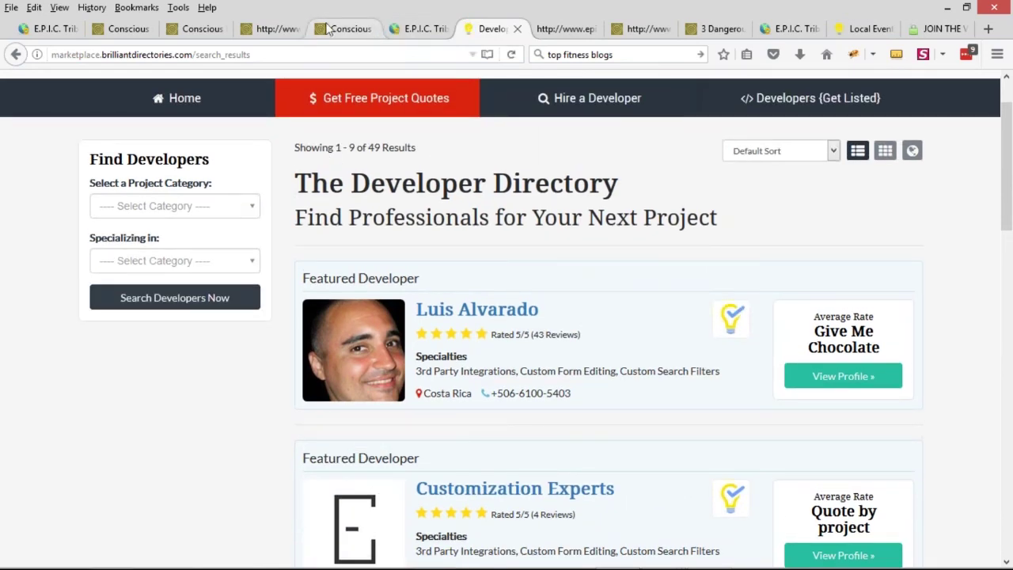
Step: Check the Featured Recipes page, then examine the SEO Meta Details section and the widget shortcode in its page editor
click(286, 31)
scroll(411, 267, up, 1)
scroll(412, 267, up, 1)
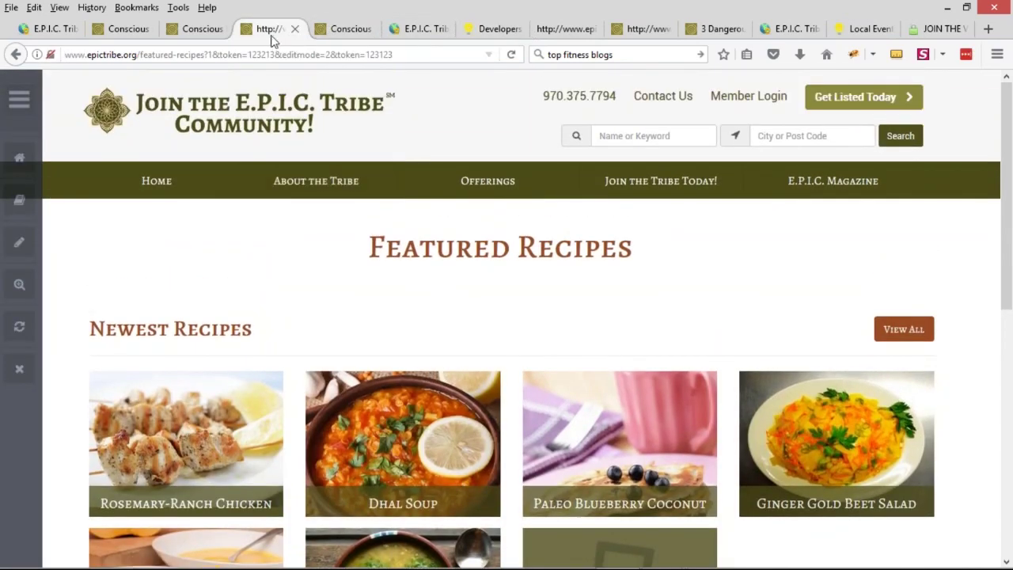
click(413, 31)
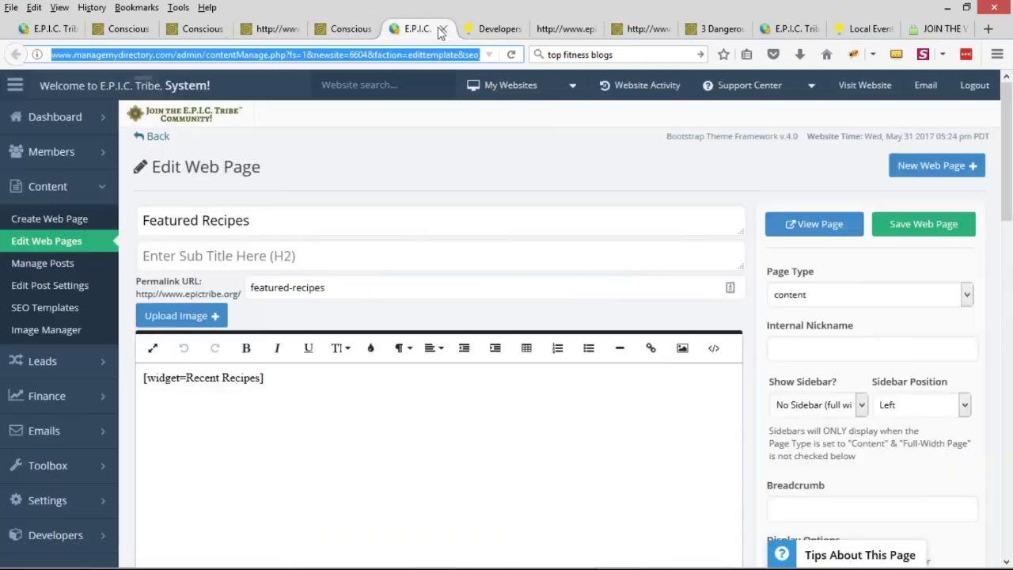
scroll(823, 271, down, 5)
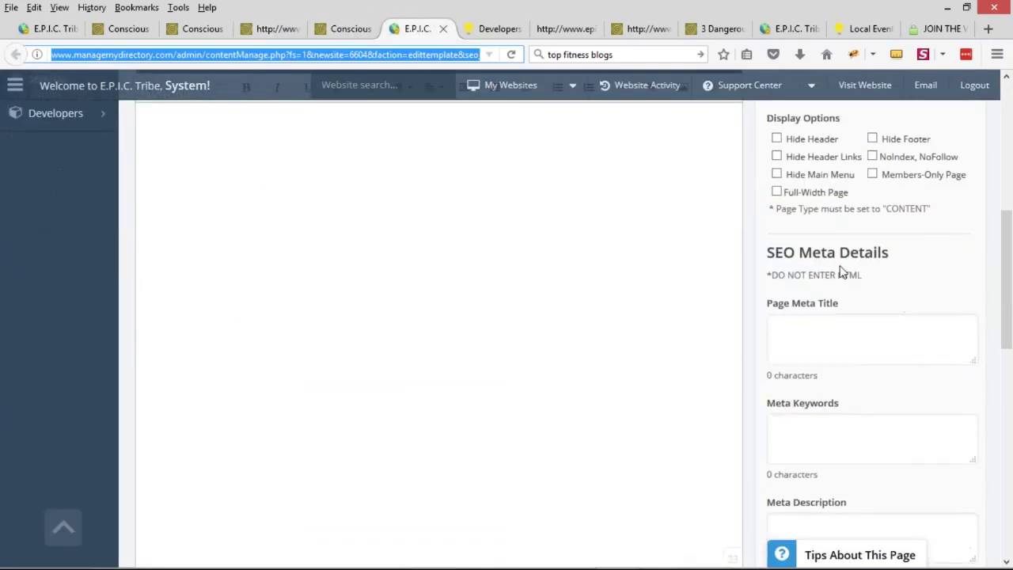
drag(840, 255, 922, 268)
click(790, 250)
triple_click(769, 252)
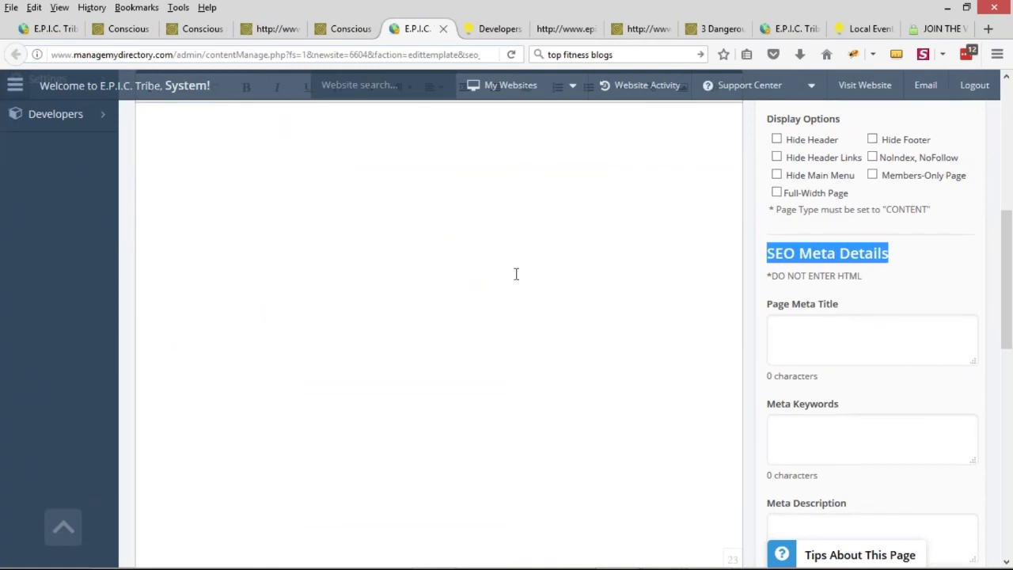
scroll(310, 285, up, 5)
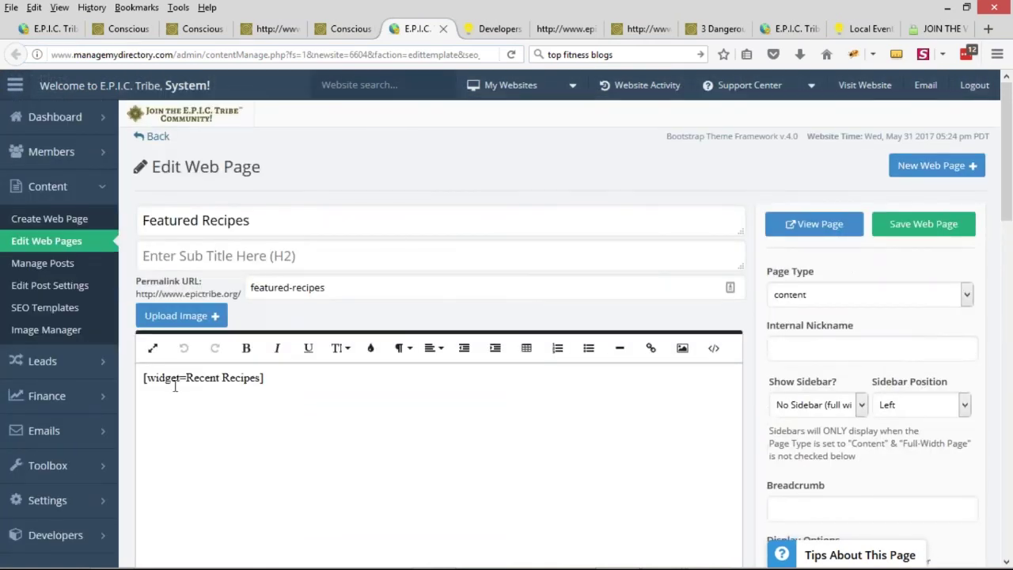
scroll(175, 386, down, 1)
drag(272, 307, 136, 307)
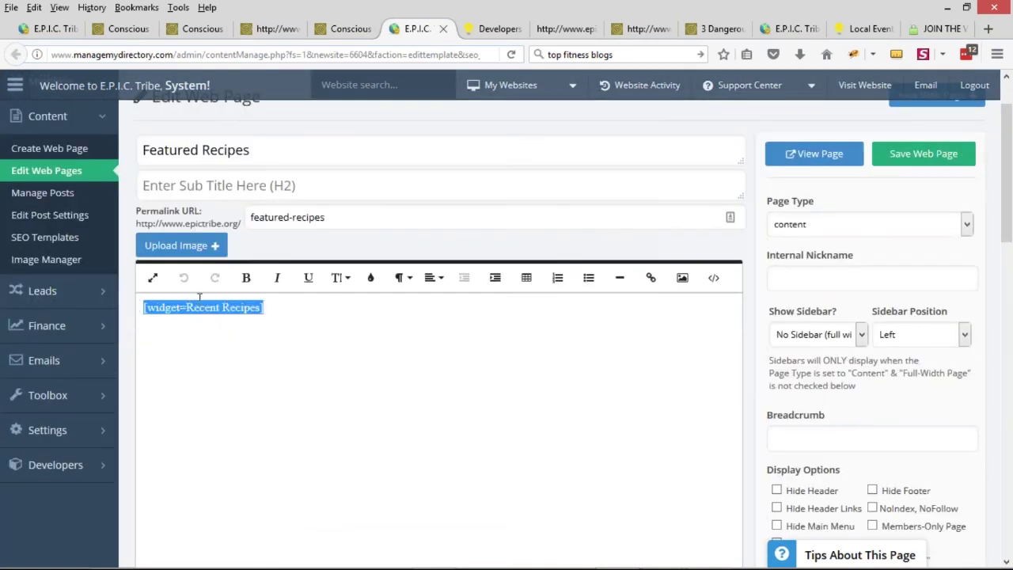
click(171, 315)
Step: Set the Featured Recipes page's meta title to "Healthy Cooking Recipes"
scroll(815, 277, down, 4)
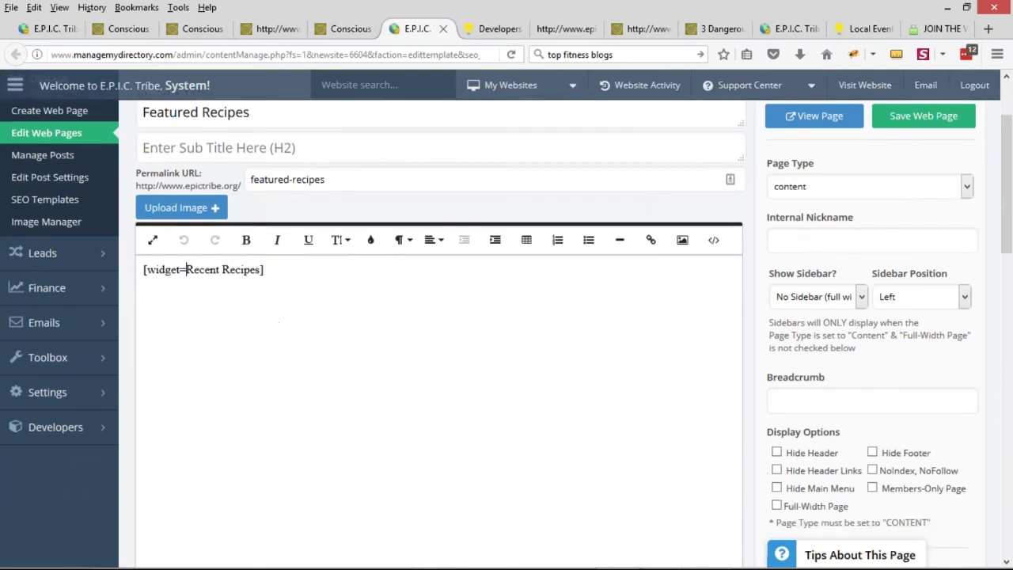
click(835, 414)
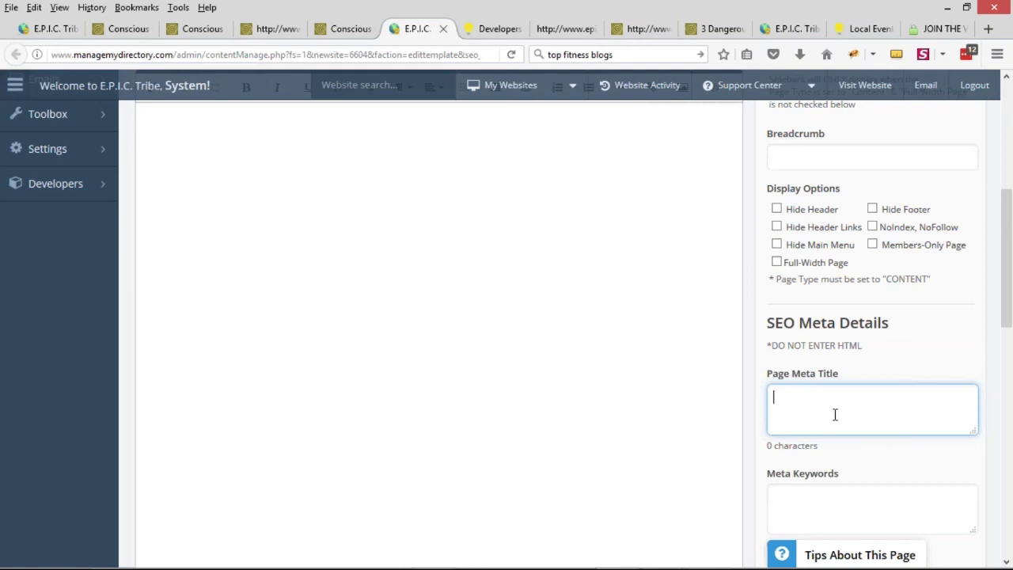
text(Healthy Recipes)
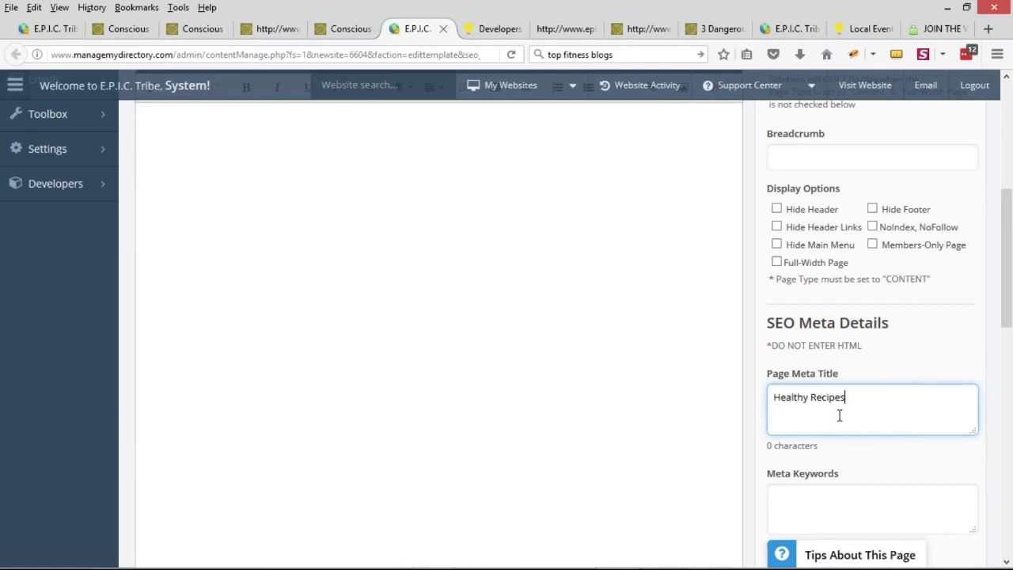
text(Cooking)
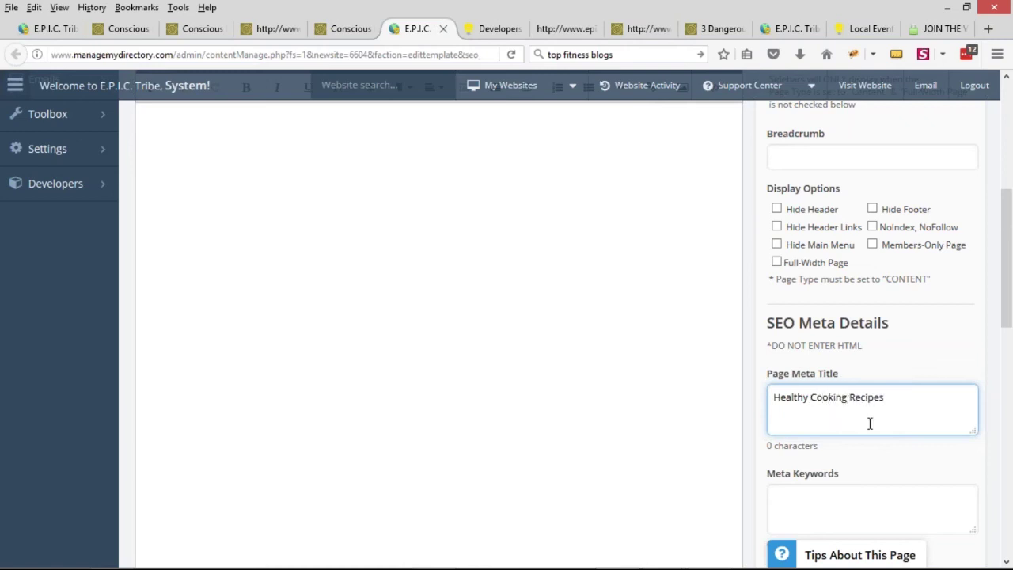
key(Tab)
scroll(864, 429, down, 1)
click(902, 328)
drag(902, 329, 762, 323)
Step: Enter "organic cooking, healthy recipes" as the page's meta keywords
click(851, 450)
text(org)
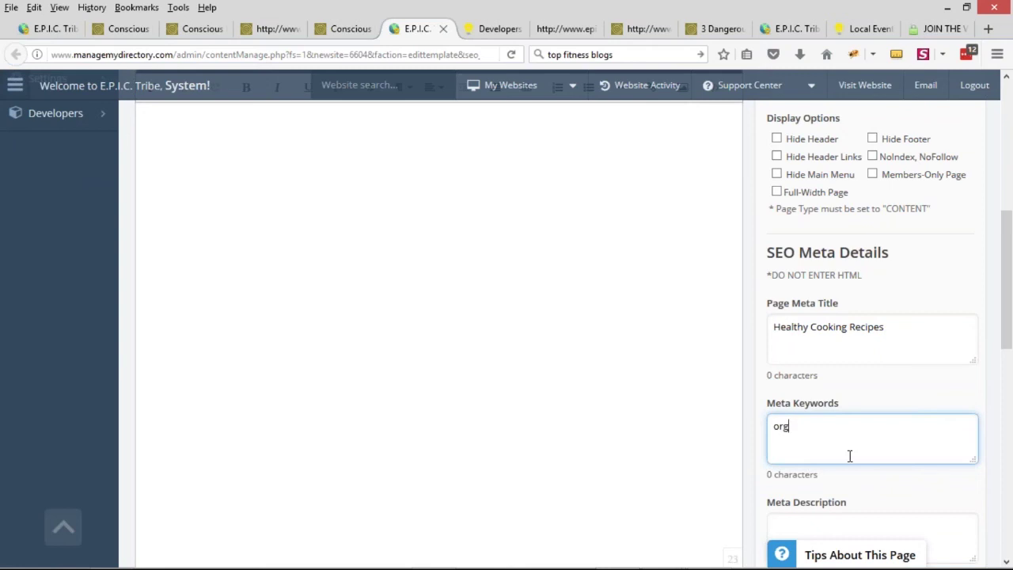
text(anic cooling)
key(BackSpace)
key(BackSpace)
key(BackSpace)
text(king, healthy recipes)
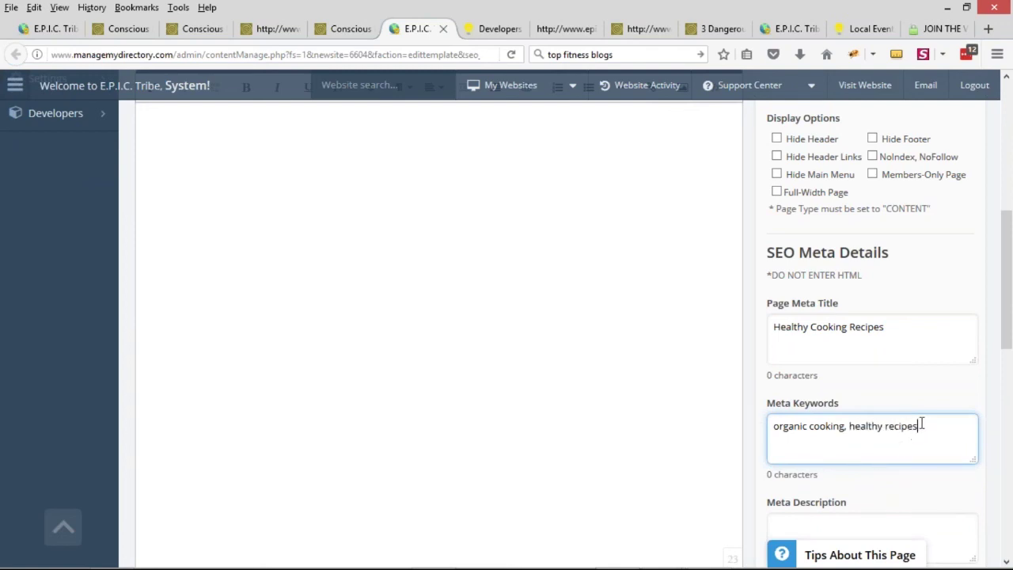
drag(920, 422, 899, 425)
double_click(868, 327)
click(900, 427)
double_click(901, 427)
text(Recipes)
drag(885, 426, 889, 426)
text(r)
Step: Enter "Easy recipes for healthy organic cooking" as the meta description and save the web page
scroll(887, 427, down, 2)
click(847, 396)
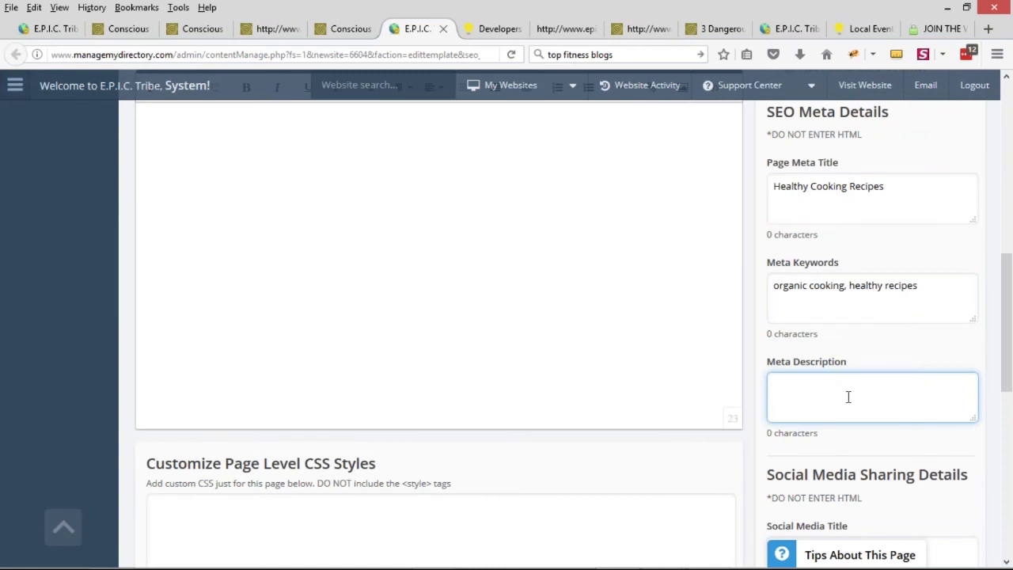
text(Easy recipes for healthy)
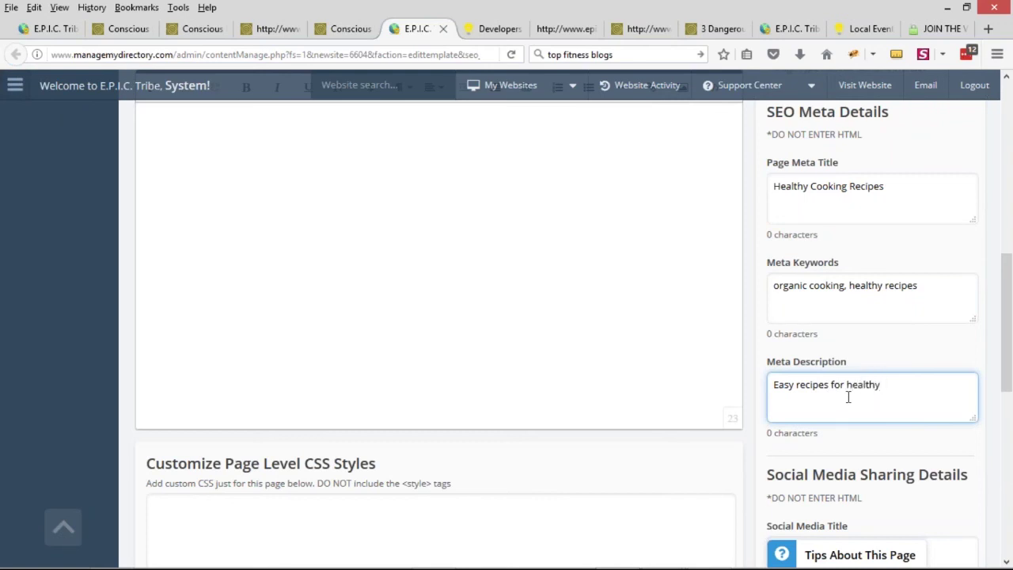
text( organic)
key(BackSpace)
key(BackSpace)
text(c cooking)
scroll(715, 335, up, 10)
click(927, 234)
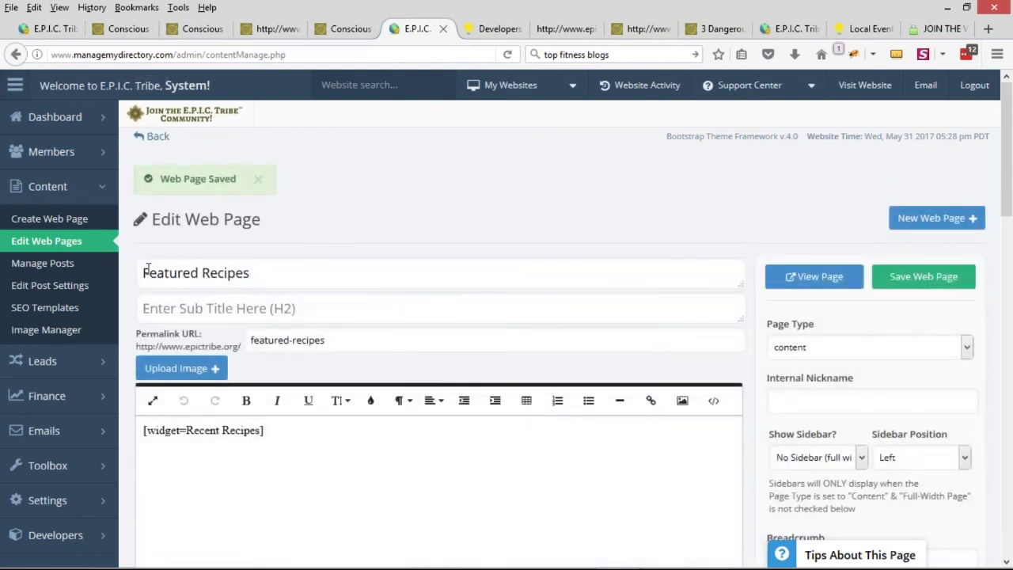
Step: Change the page's main title to "Featured Healthy & Organic Recipes" and save the web page
drag(144, 269, 299, 269)
click(234, 264)
click(203, 271)
text(Organic)
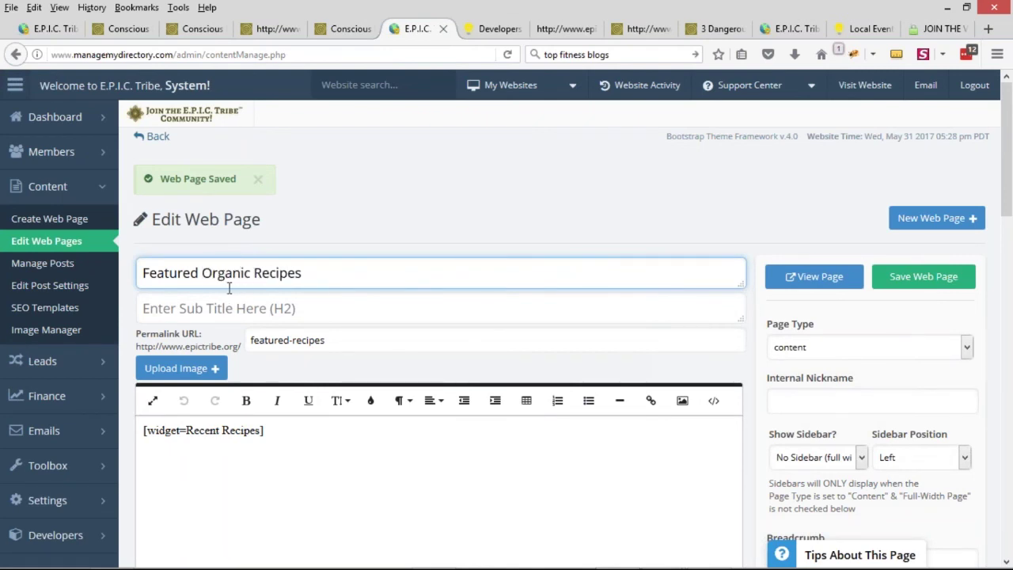
click(200, 275)
text(Healthy &)
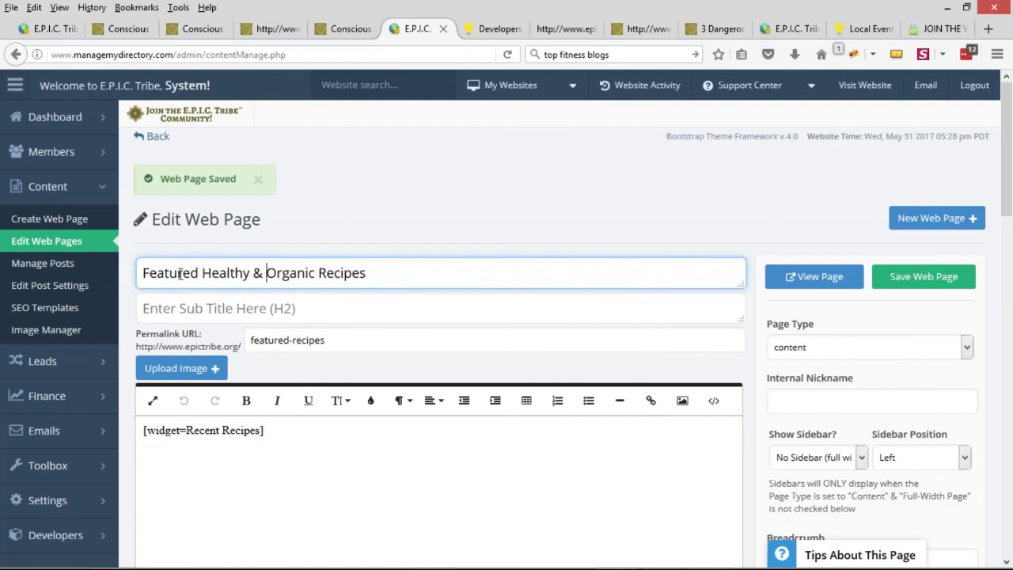
click(255, 311)
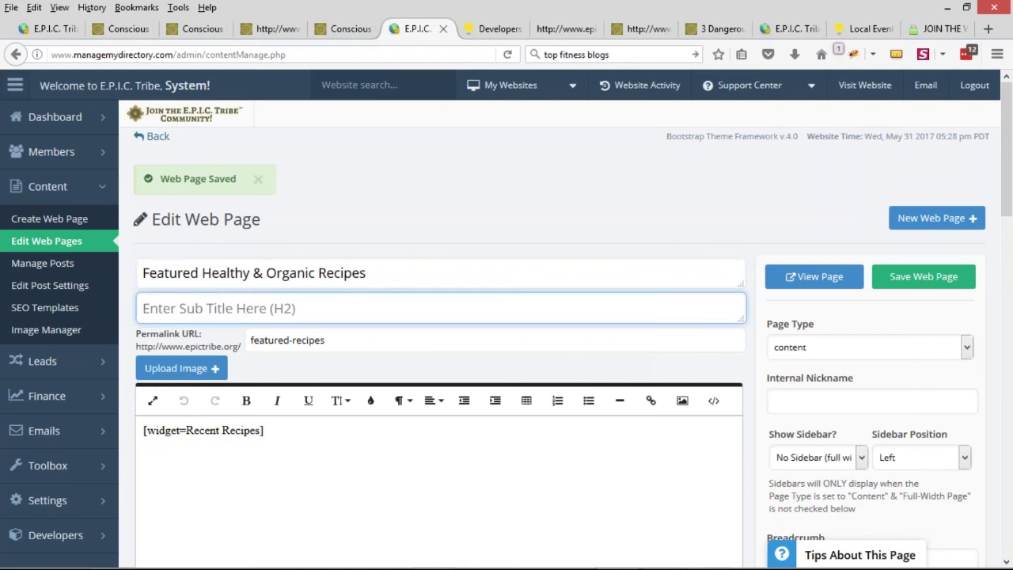
click(824, 277)
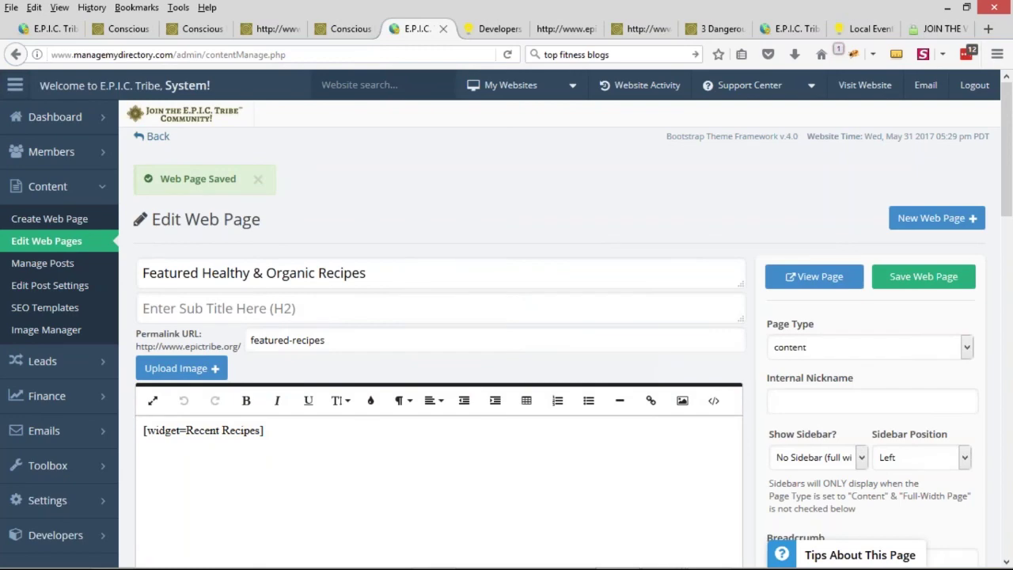
Step: Open the live Featured Recipes page to check its updated main title
click(795, 277)
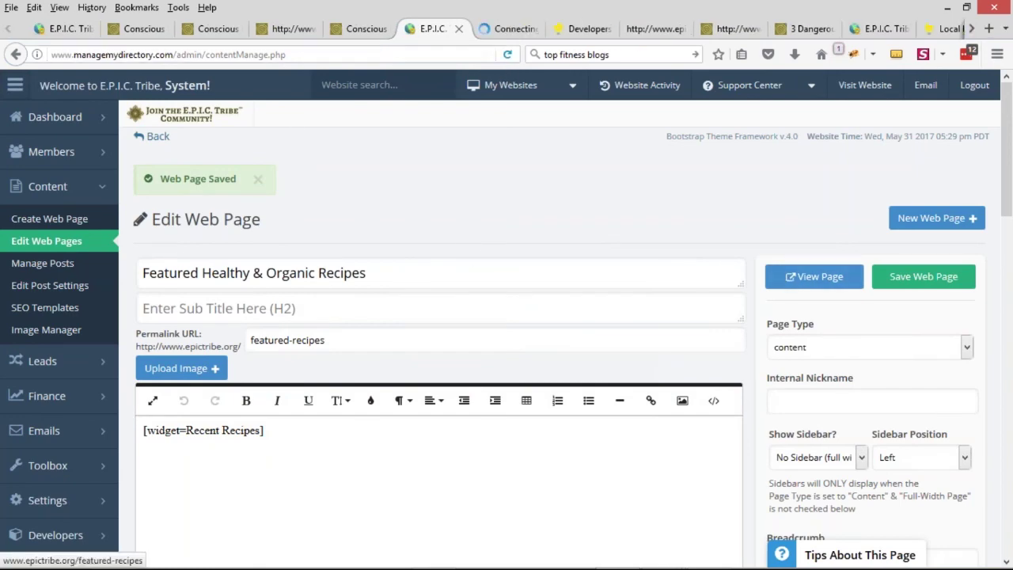
click(512, 28)
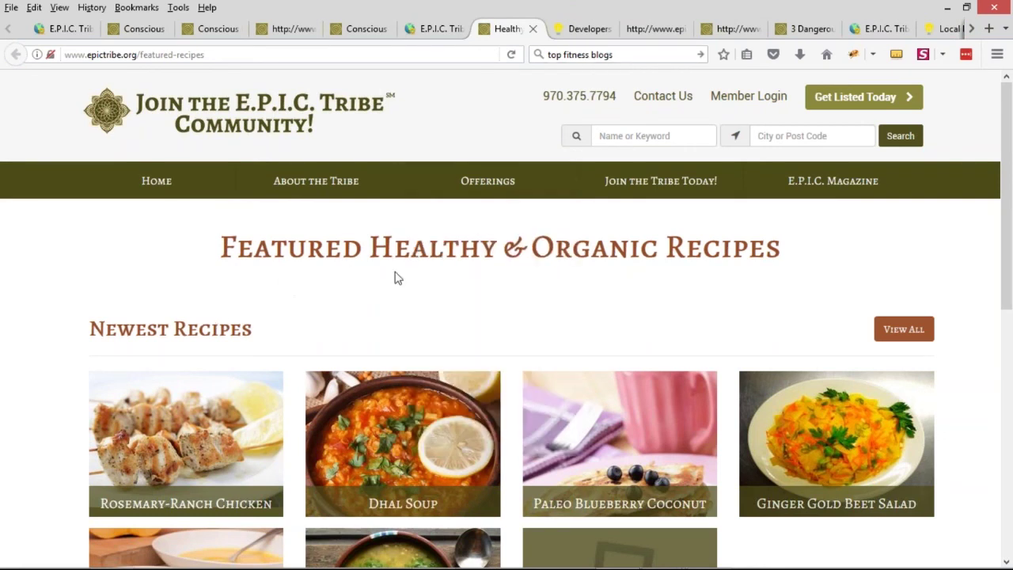
Step: Add "Eating healthy is important for long life span. live longer and healthier with these recipes." above the recipes widget, save, and check the live page
click(442, 29)
click(142, 429)
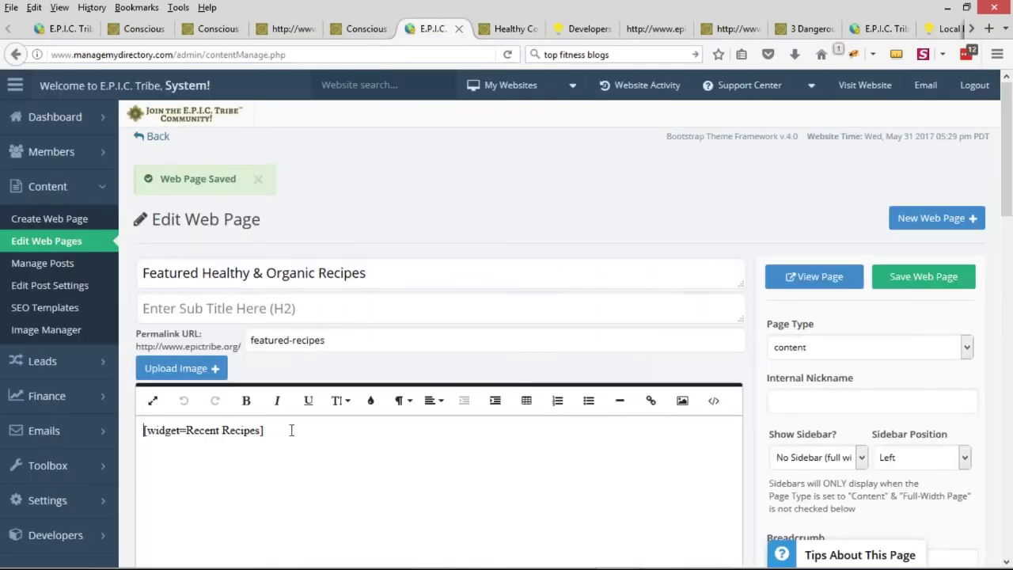
key(Return)
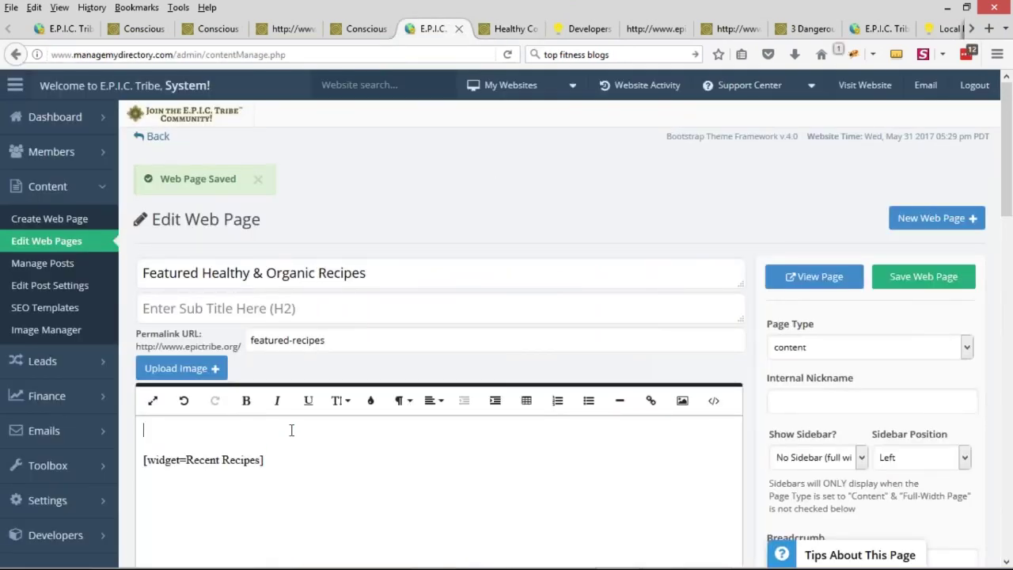
text(Eating healthy is)
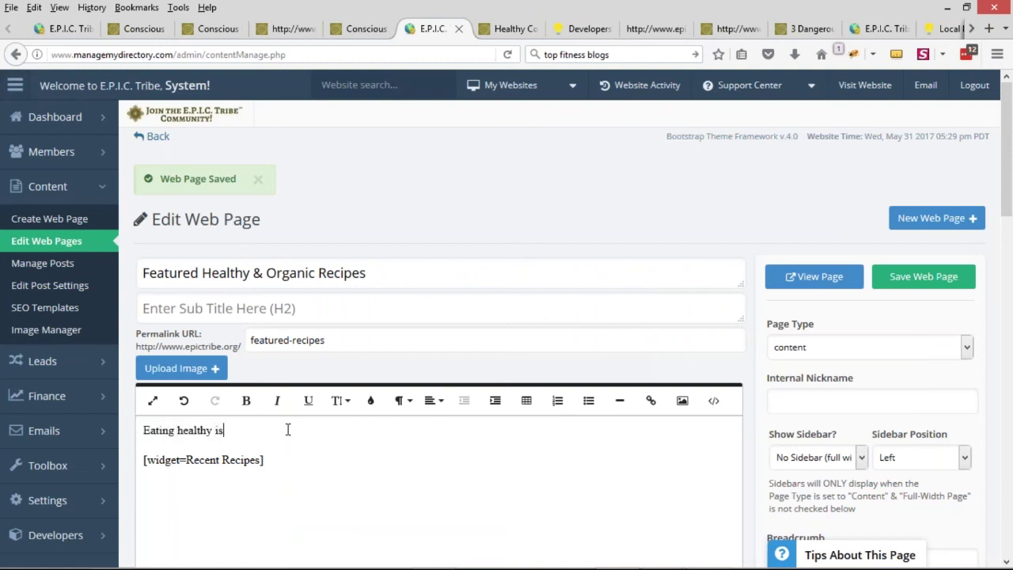
text( important for long life span. live longer and healthier with these recipes.)
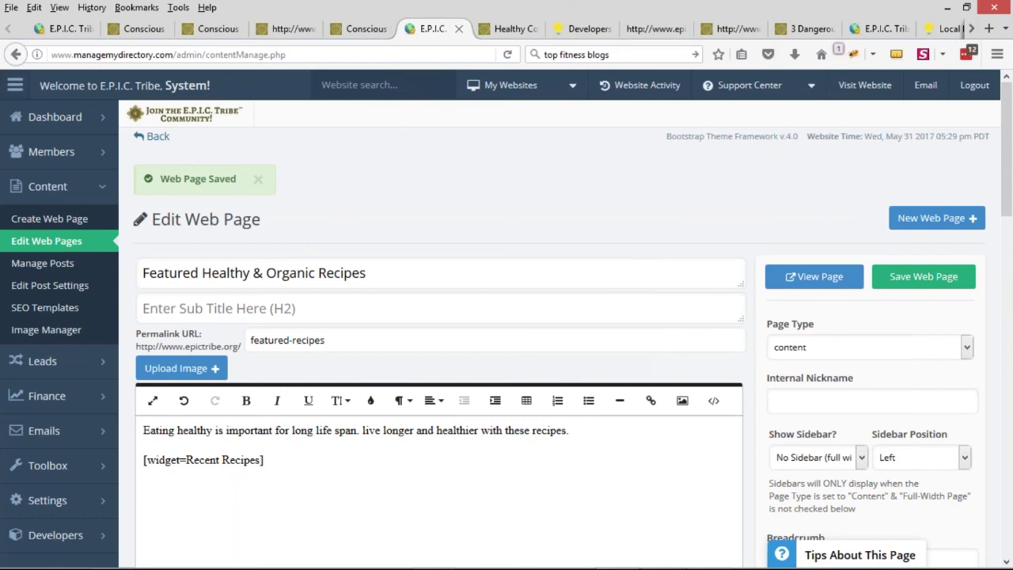
click(924, 278)
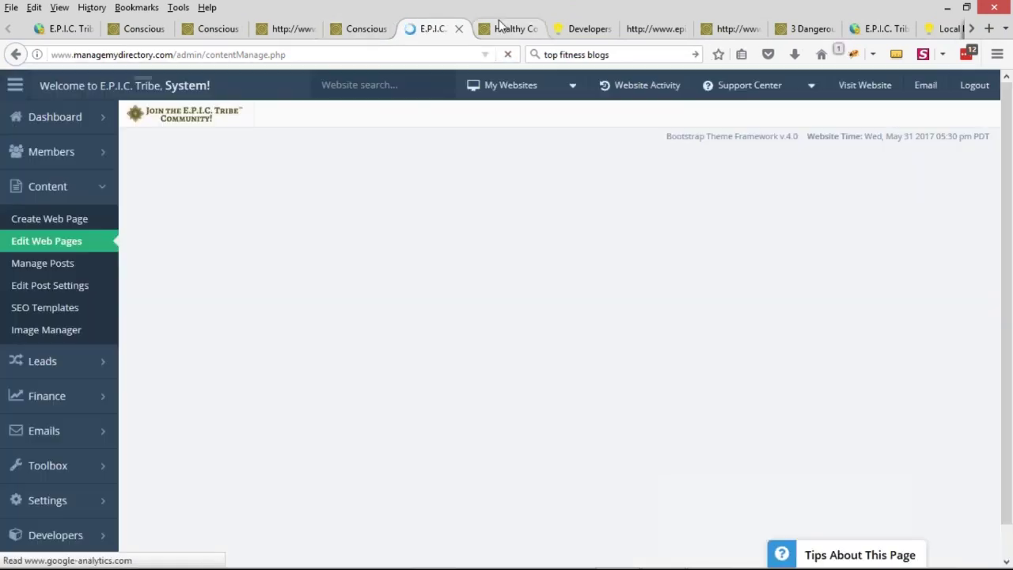
click(499, 24)
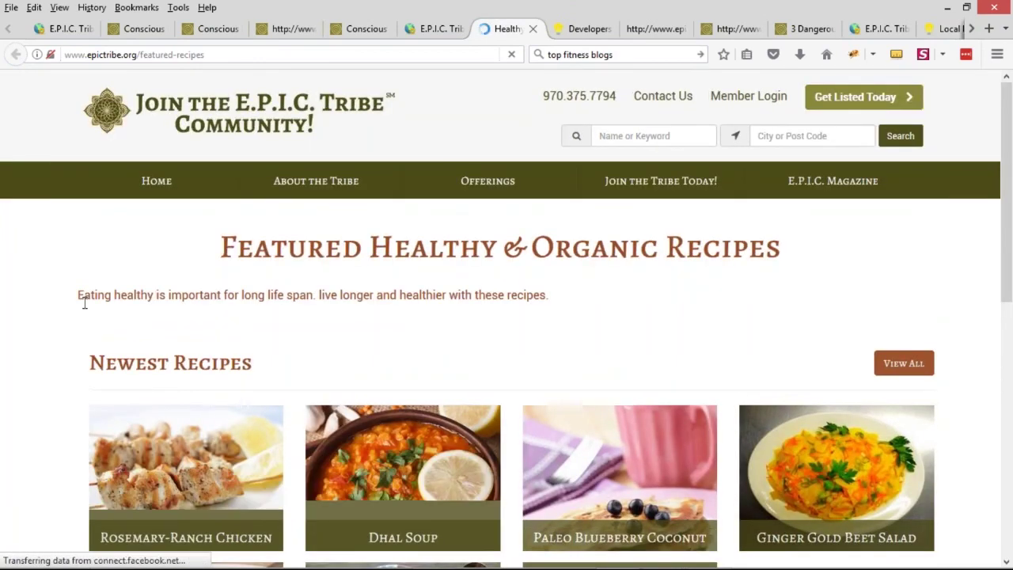
drag(80, 297, 599, 292)
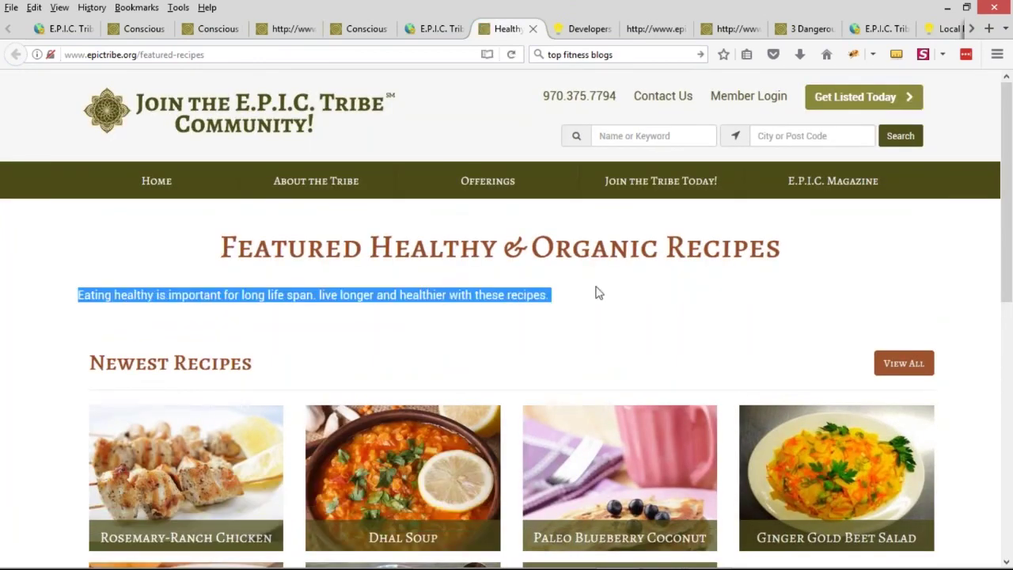
Step: Center the intro sentence above the recipes widget, save the web page, and reload the live page to check the alignment
click(419, 32)
triple_click(286, 432)
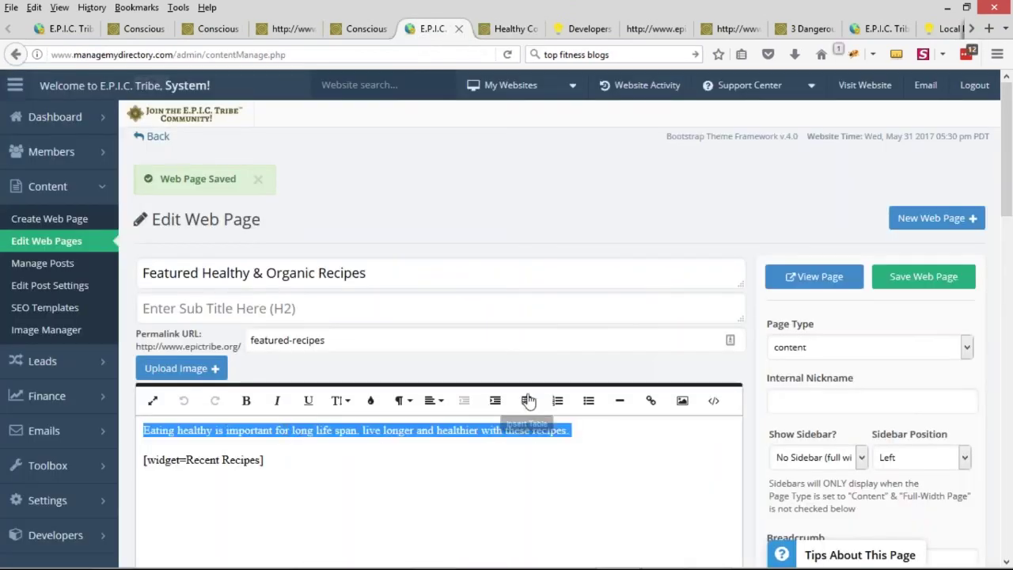
click(432, 400)
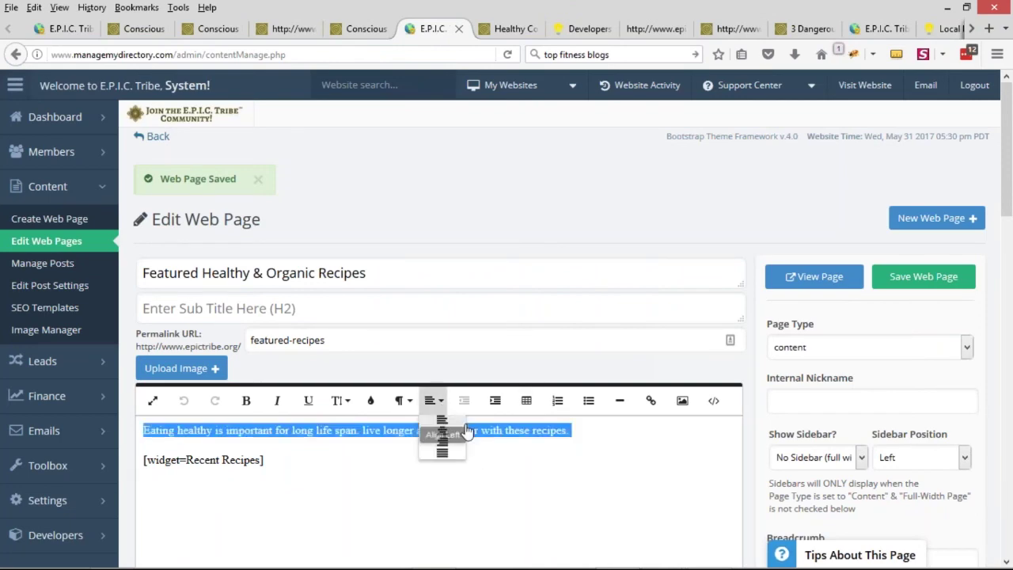
click(448, 436)
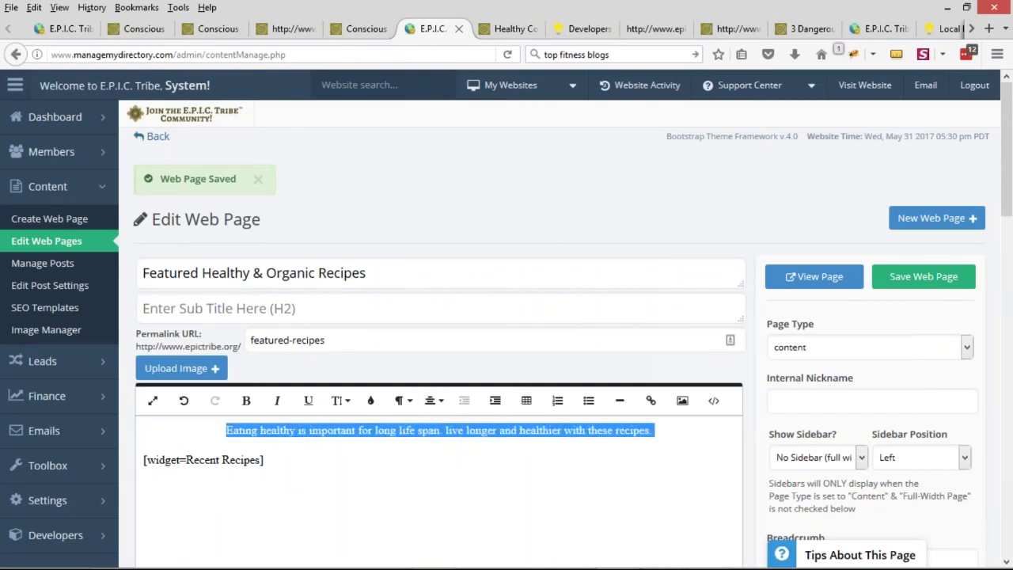
click(920, 278)
key(ctrl+Tab)
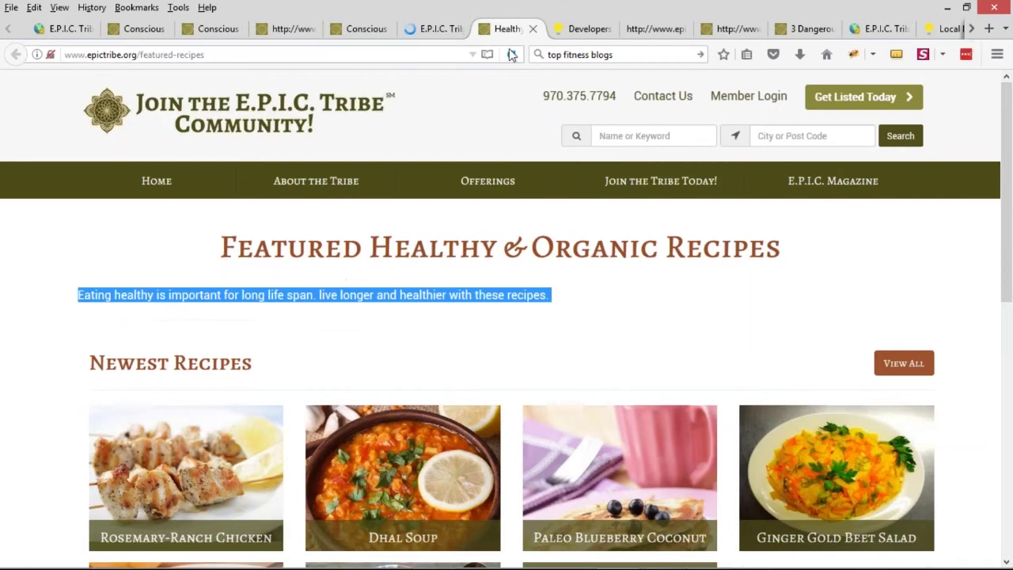
key(F5)
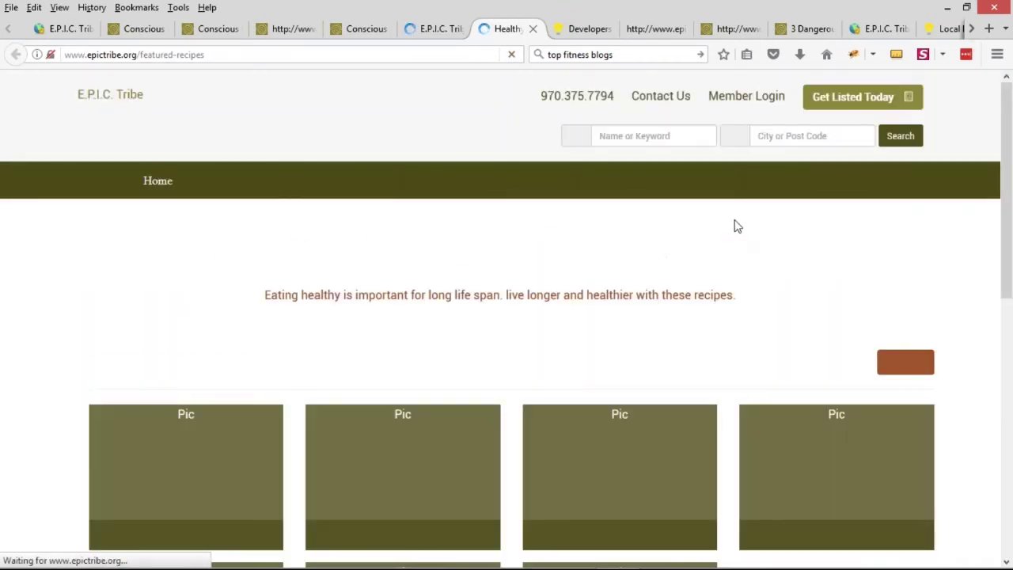
drag(265, 295, 702, 295)
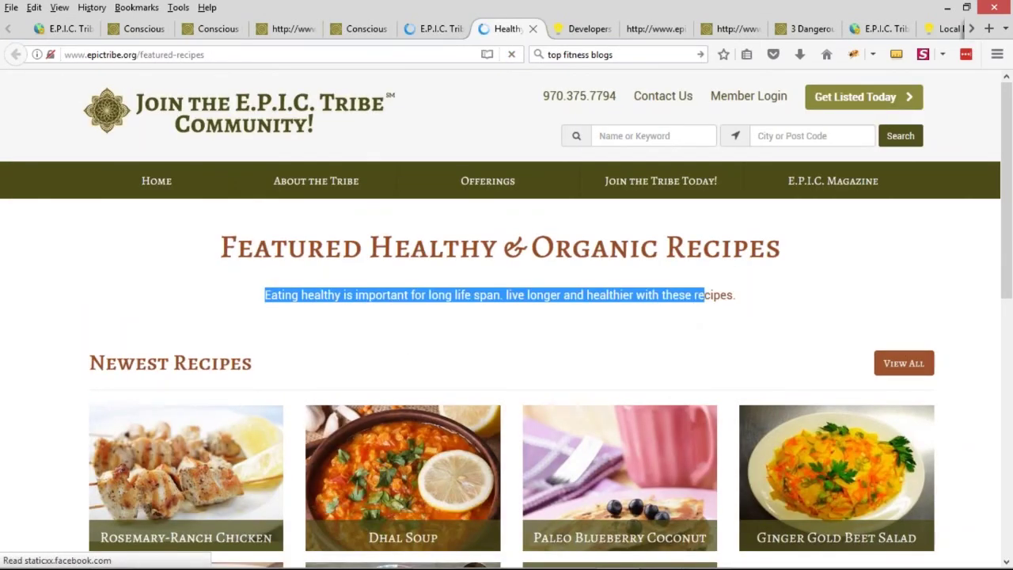
Step: Review the live Featured Recipes page's heading, intro sentence and grid of newest recipes
click(344, 265)
drag(409, 247, 528, 250)
click(542, 269)
drag(221, 247, 287, 247)
drag(393, 247, 410, 247)
click(582, 251)
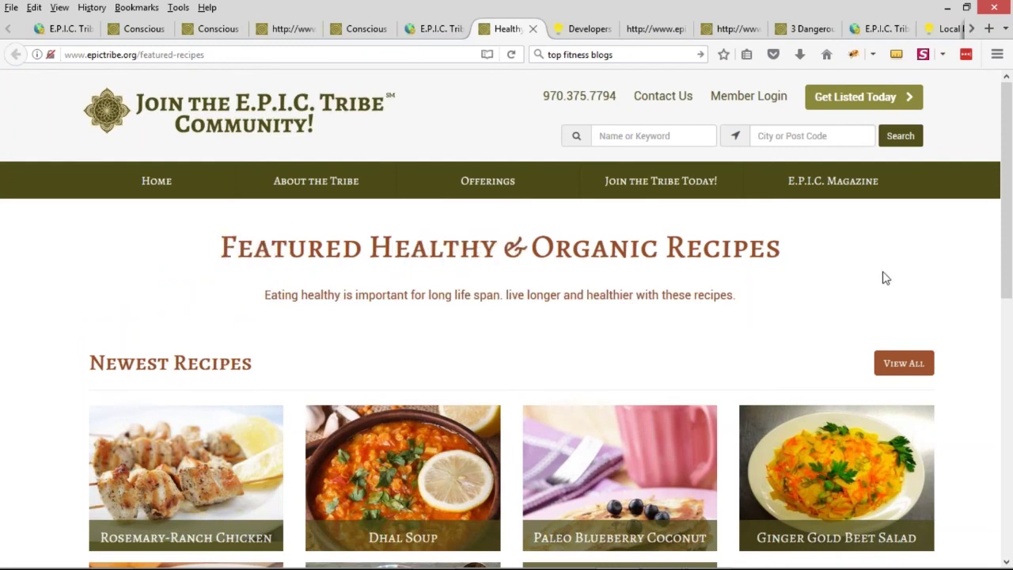
scroll(730, 267, down, 3)
scroll(599, 219, down, 5)
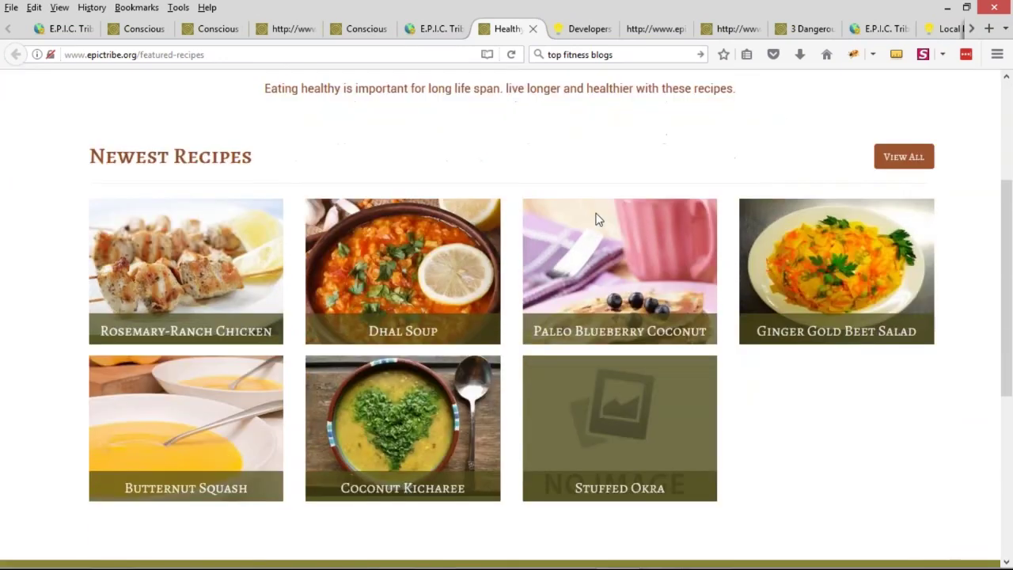
scroll(438, 278, up, 6)
scroll(697, 267, up, 2)
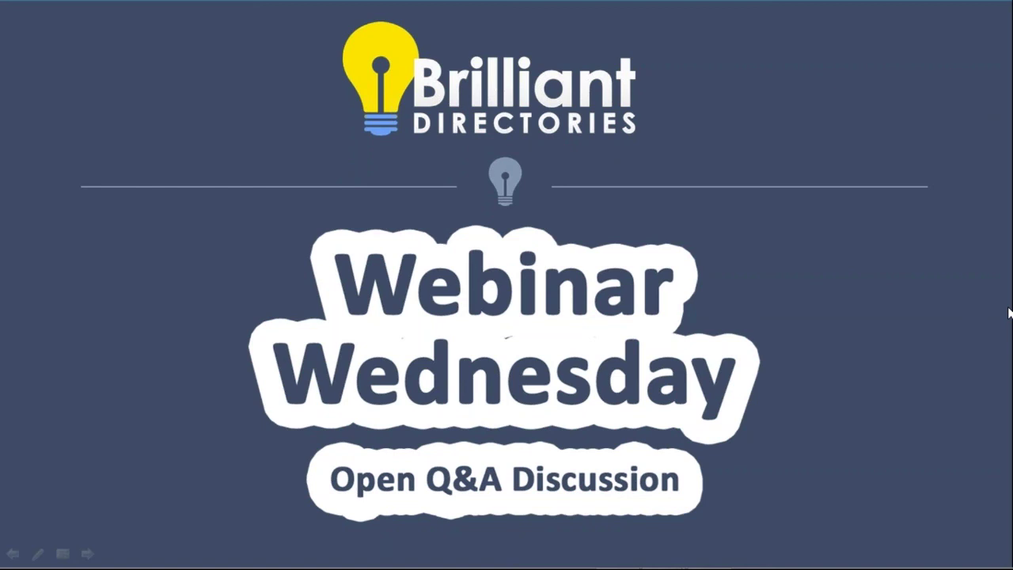
click(1009, 313)
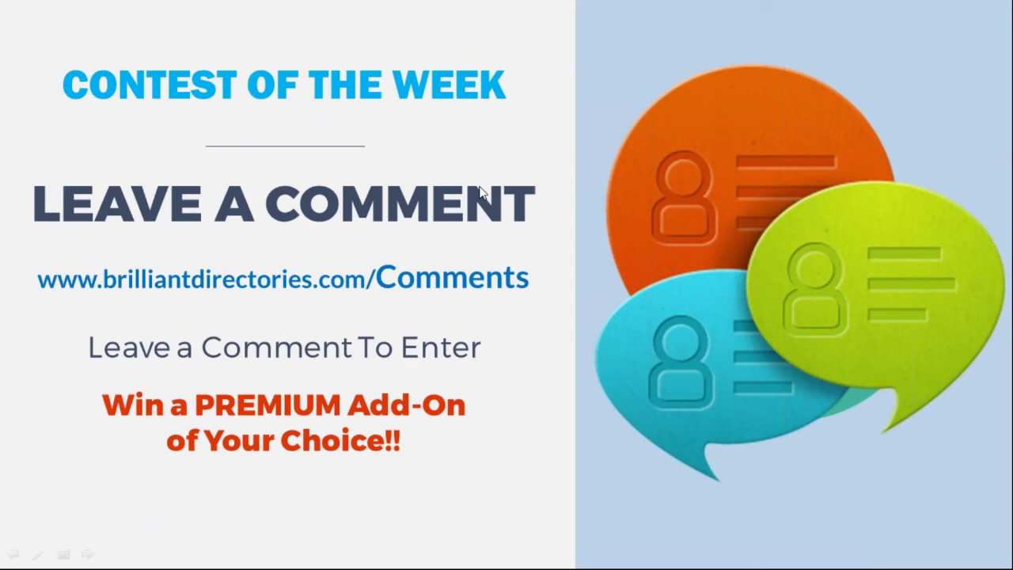
click(548, 180)
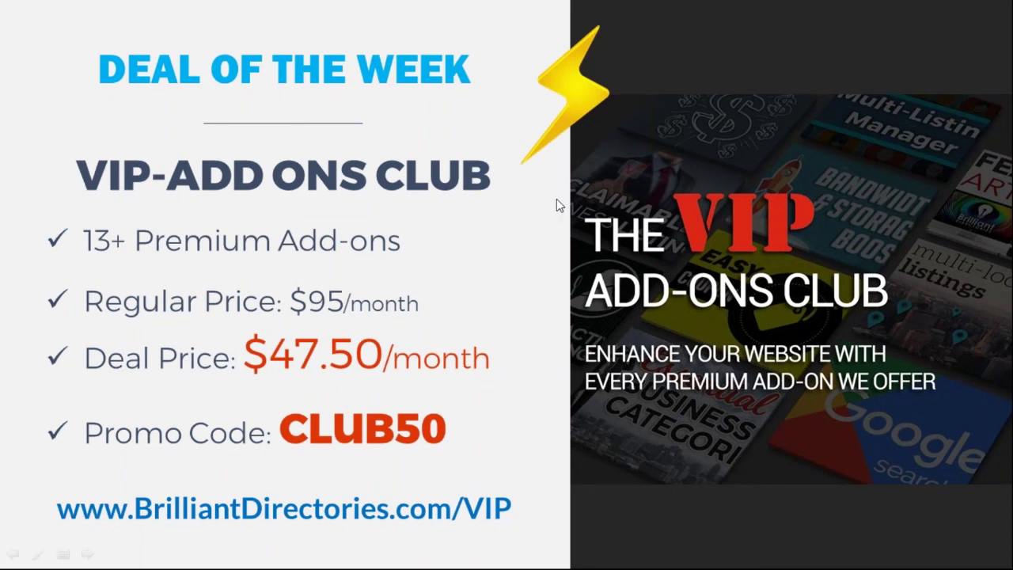